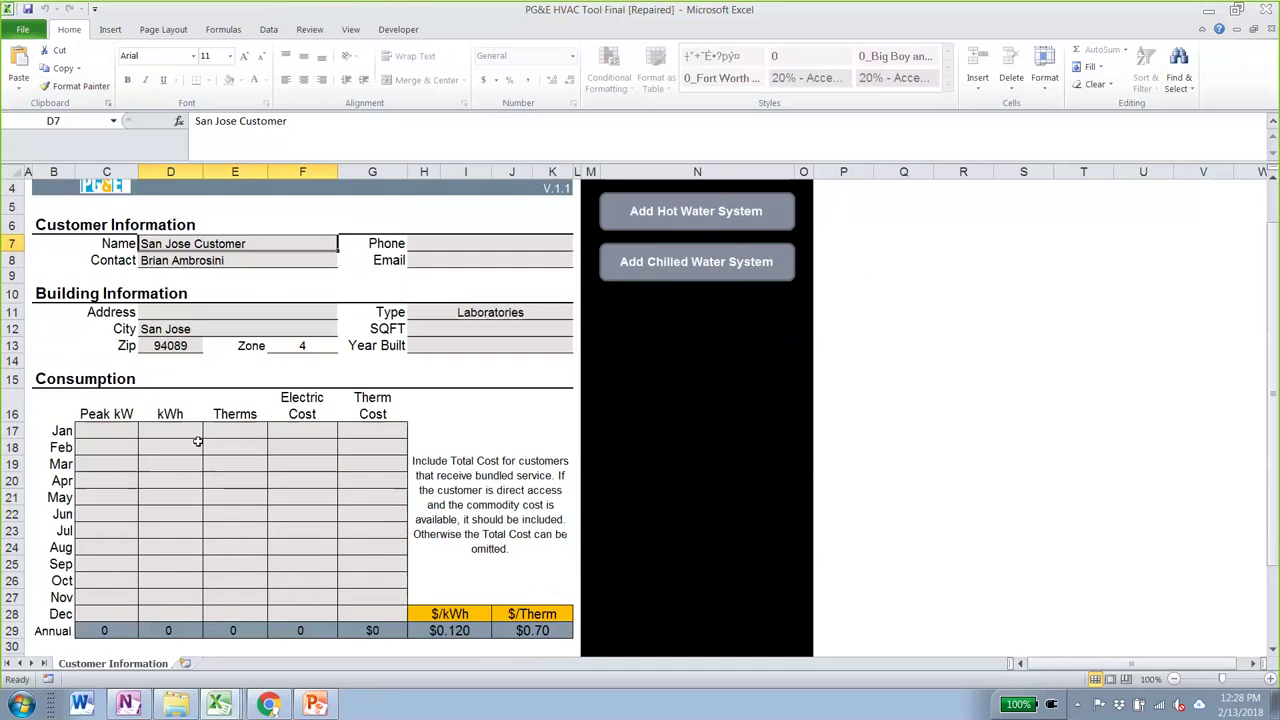
Review the zip code, the $/kWh and $/Therm rates, and the building type on the customer information sheet
left_click(160, 344)
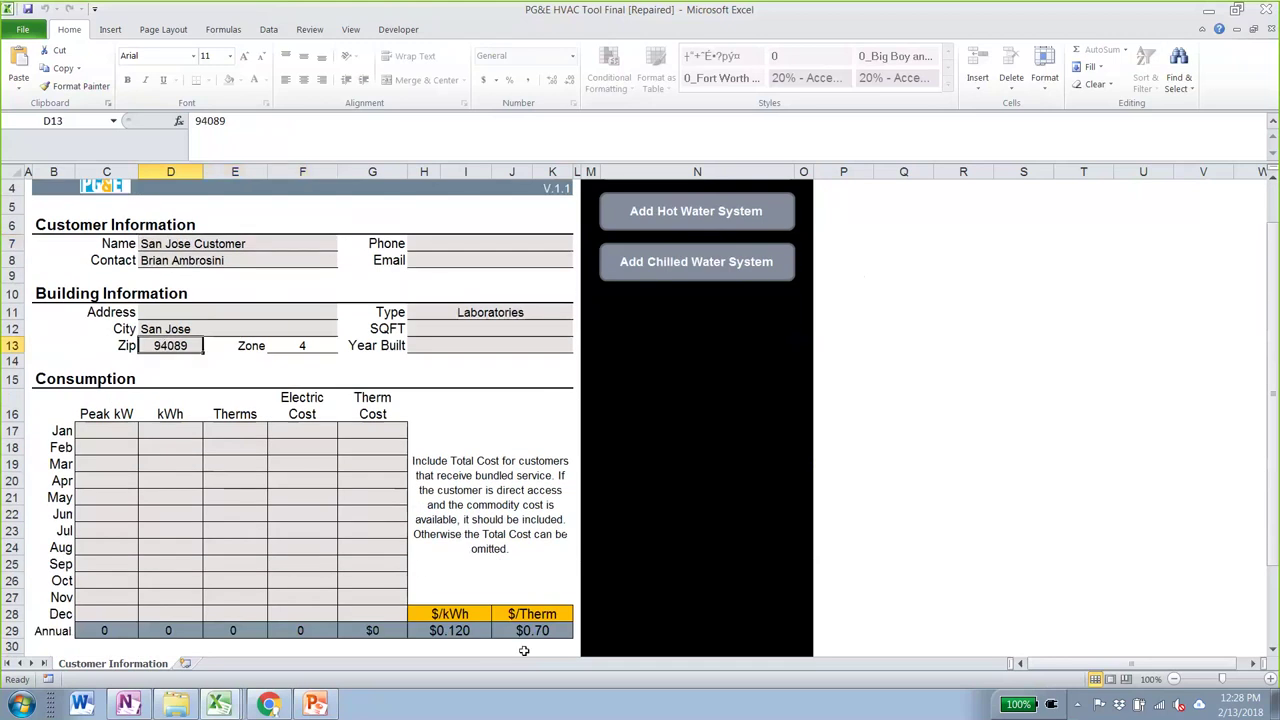
left_click_drag(450, 631, 524, 631)
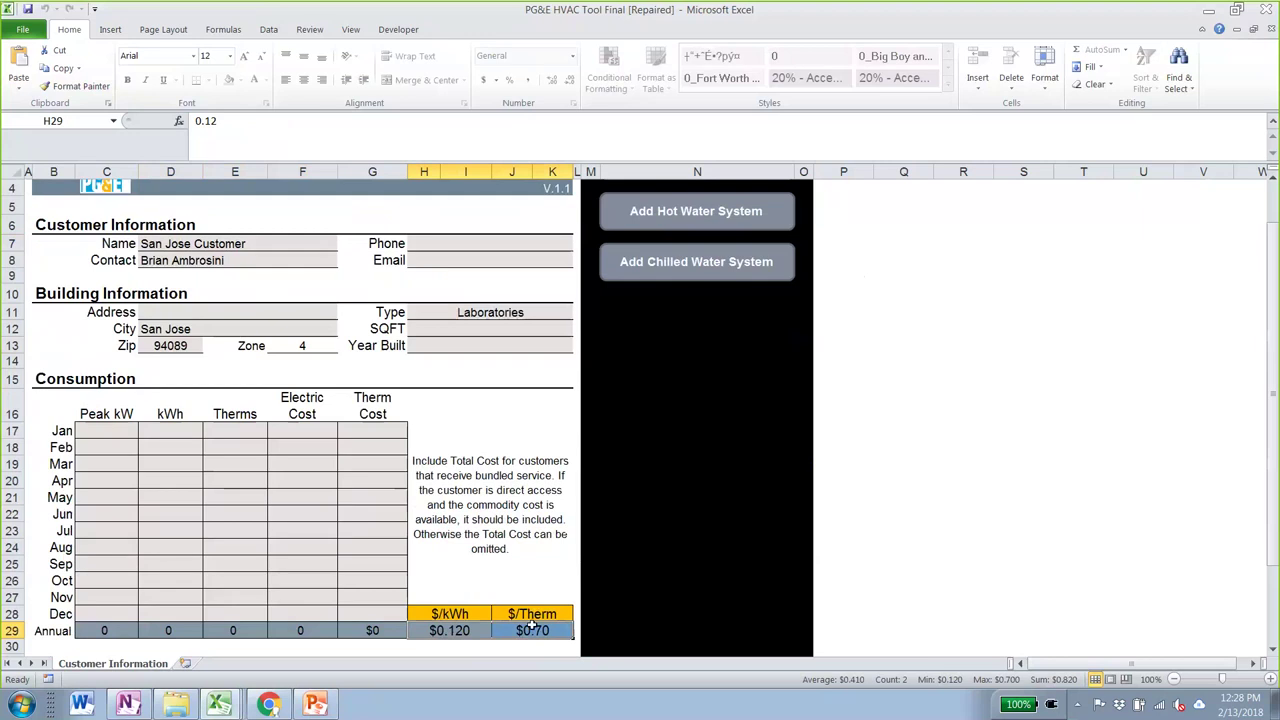
scroll(531, 625, "up", 1)
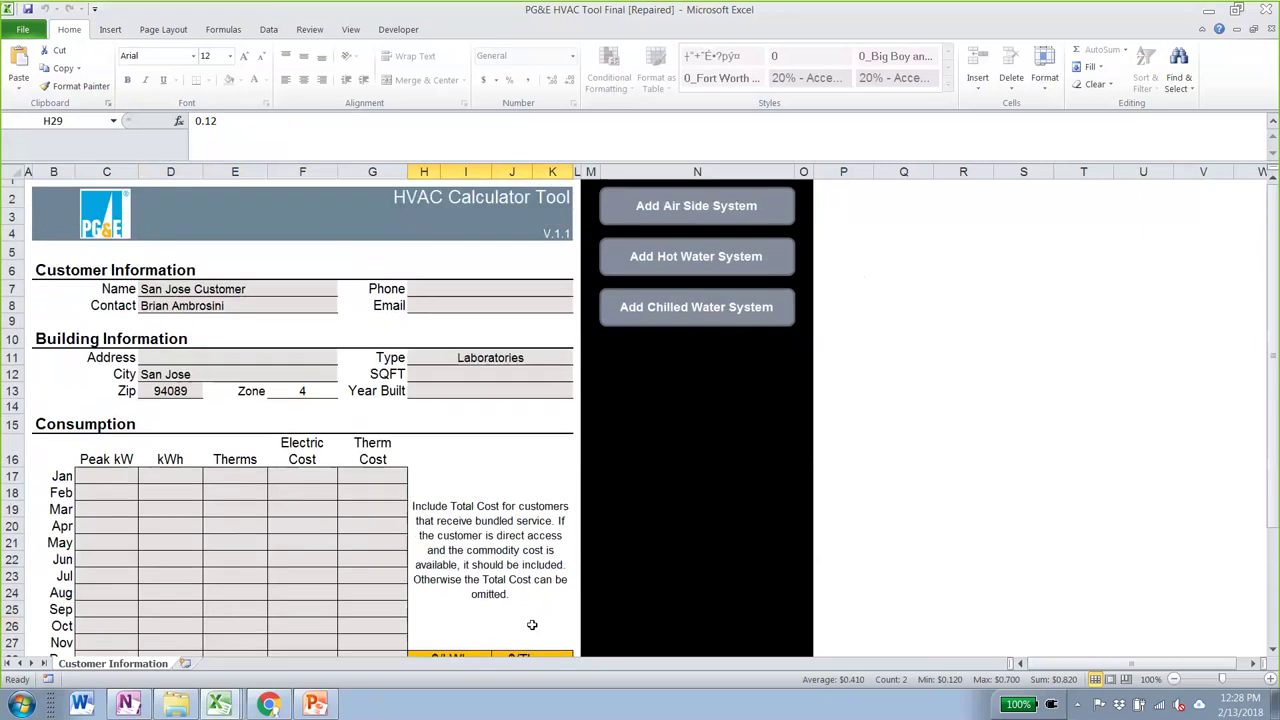
left_click(462, 357)
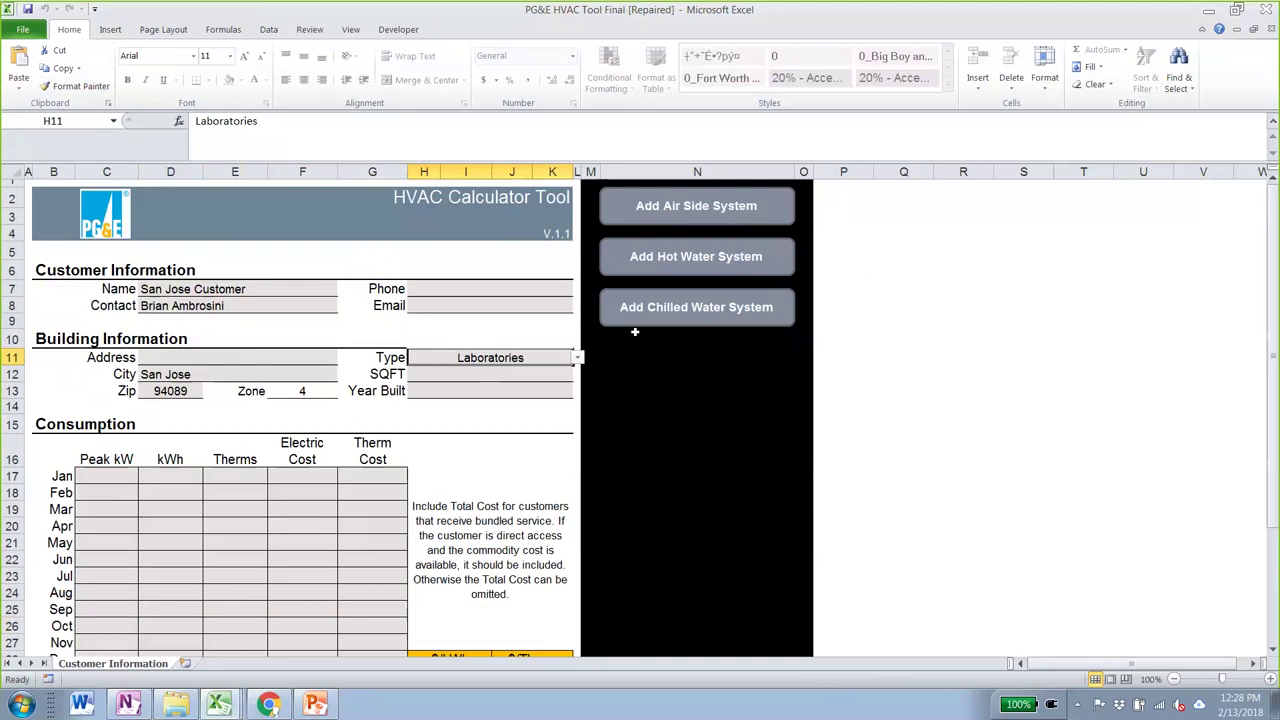
left_click(900, 388)
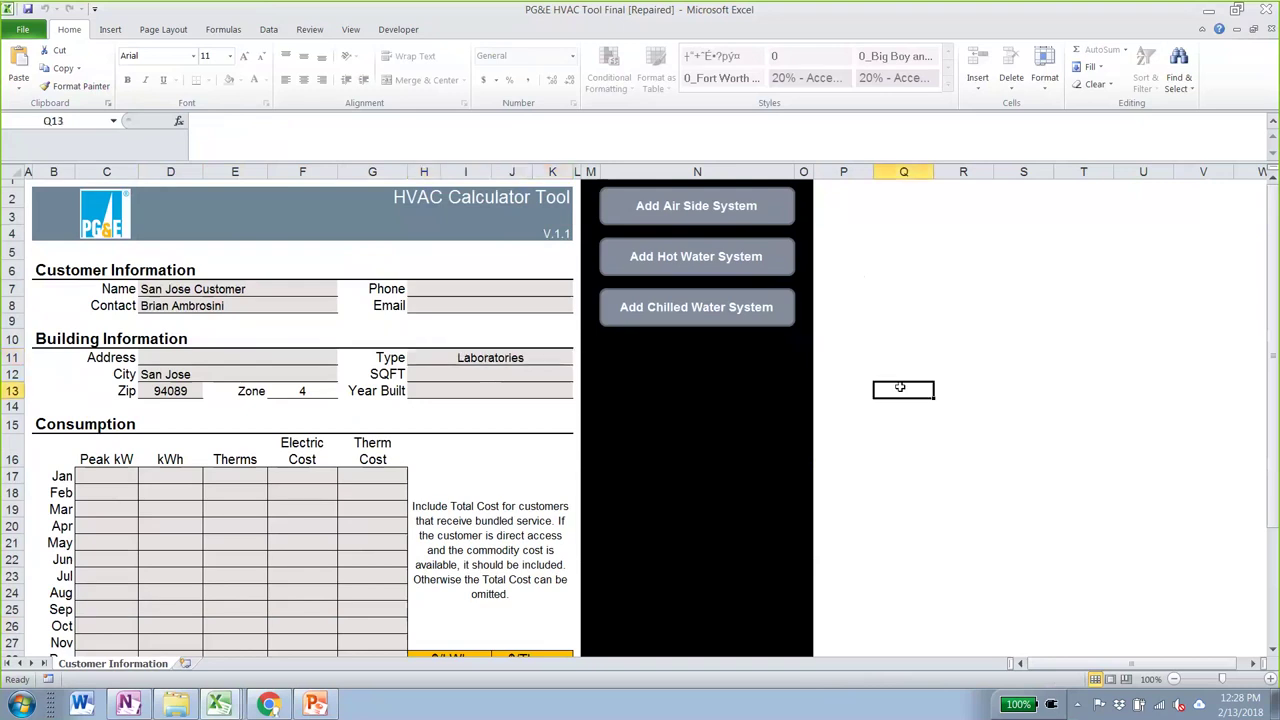
left_click(848, 351)
Add a chilled water system and name the equipment "Chilled Water System"
left_click(695, 318)
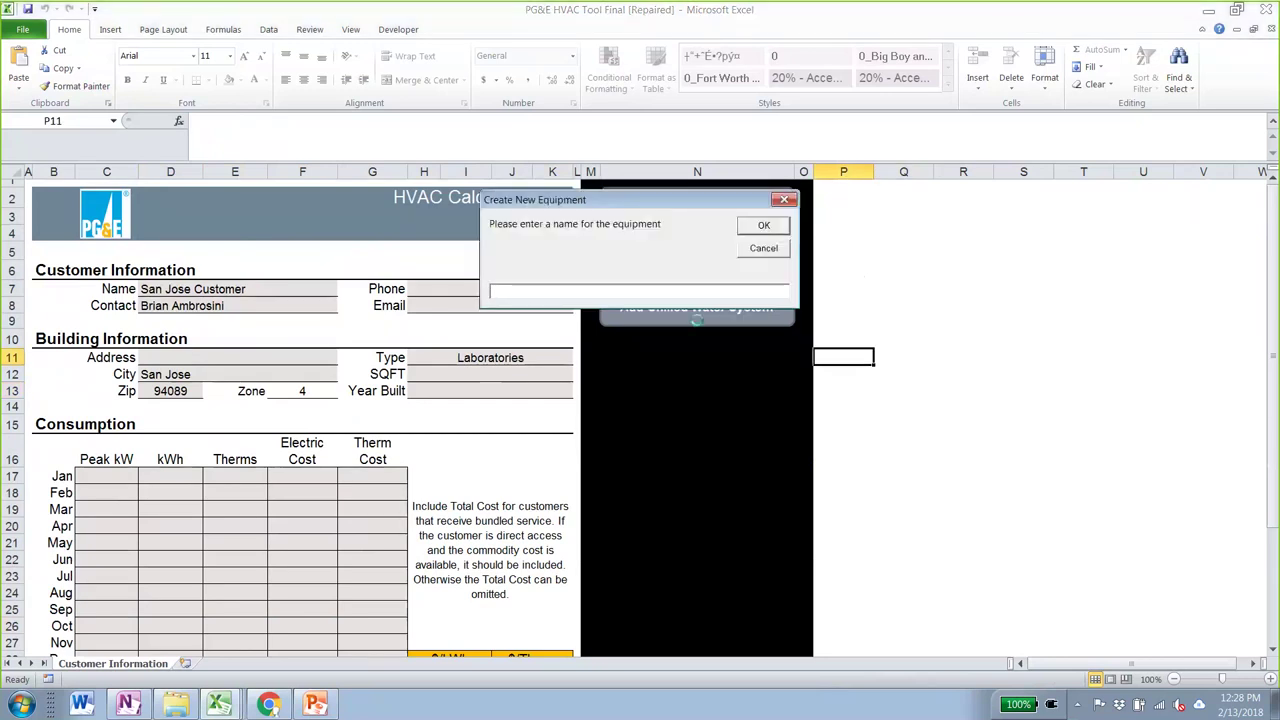
type("Chilled Water")
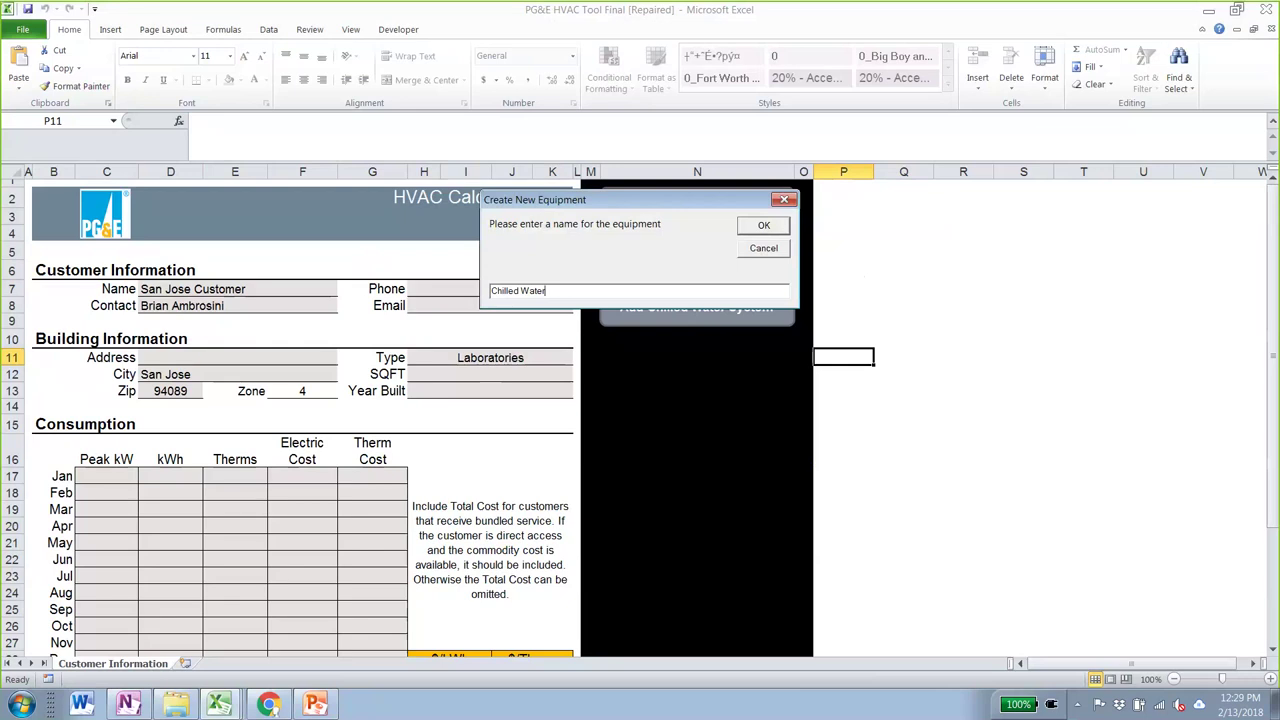
left_click_drag(658, 206, 508, 199)
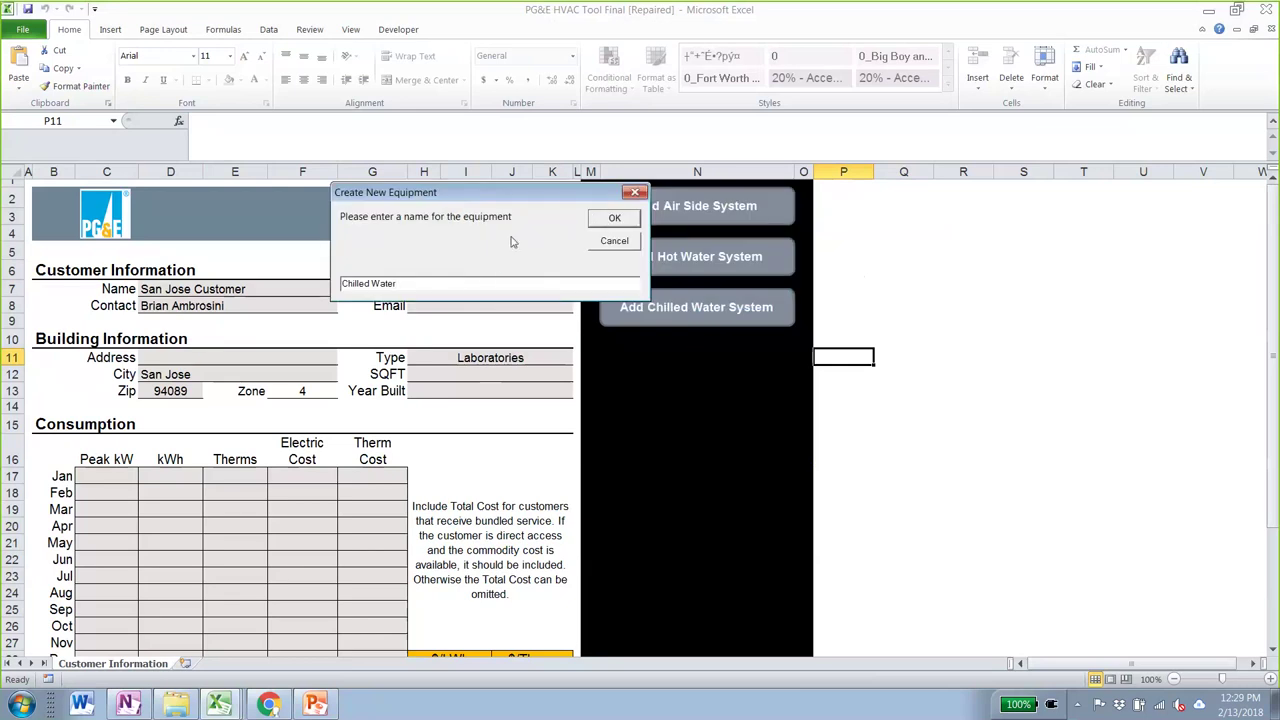
left_click(459, 285)
type("System")
left_click(612, 220)
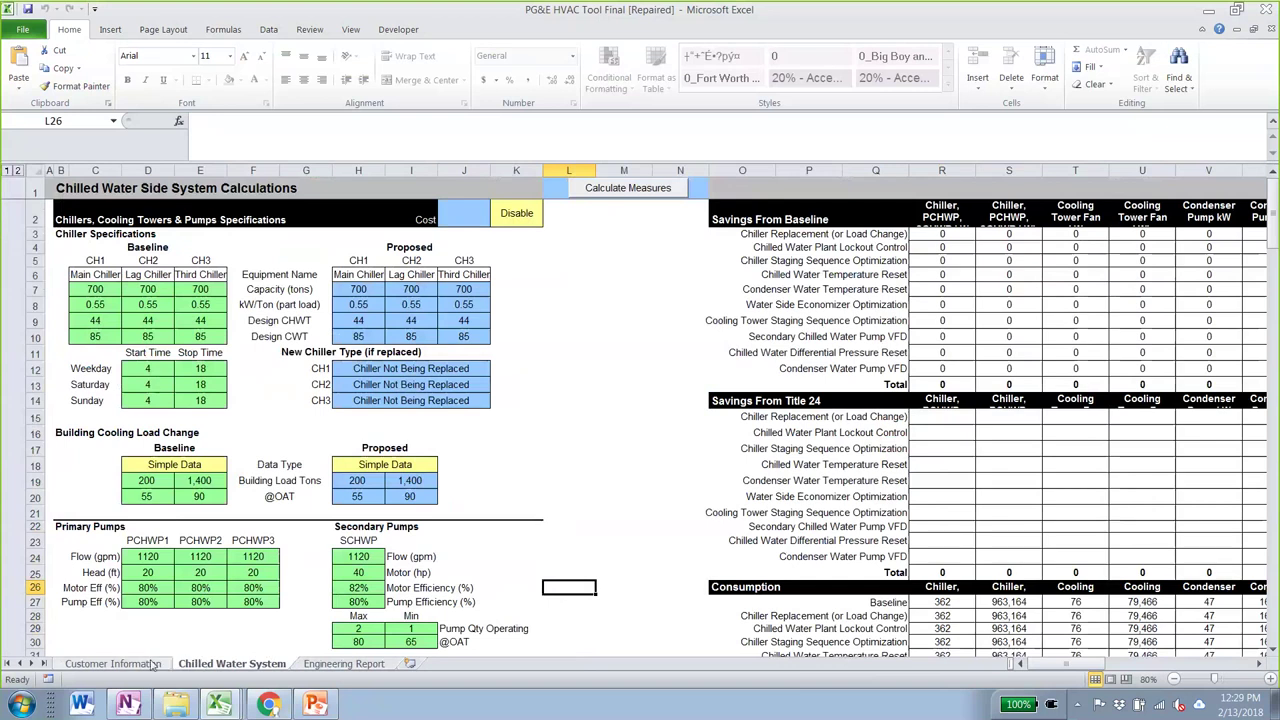
Check the customer information sheet, then examine the chilled water sheet's baseline and proposed chiller specifications, Title 24 switch and baseline cooling load data type
left_click(113, 663)
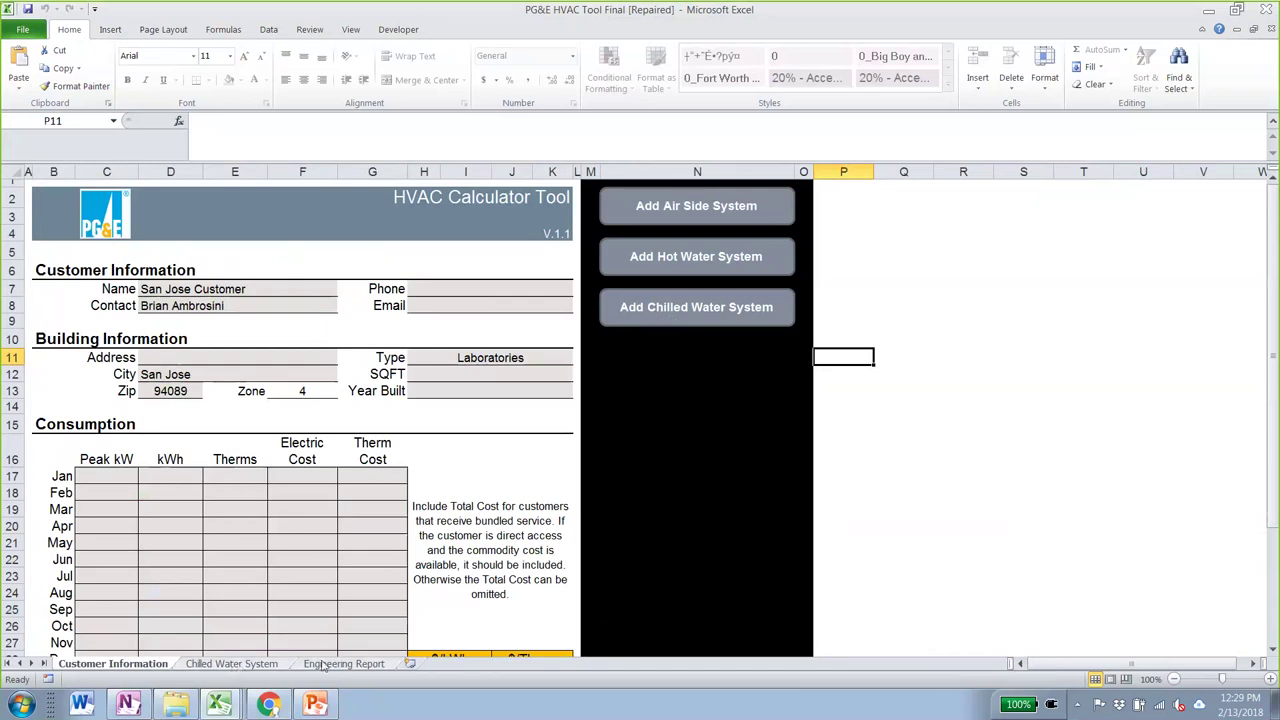
left_click(262, 665)
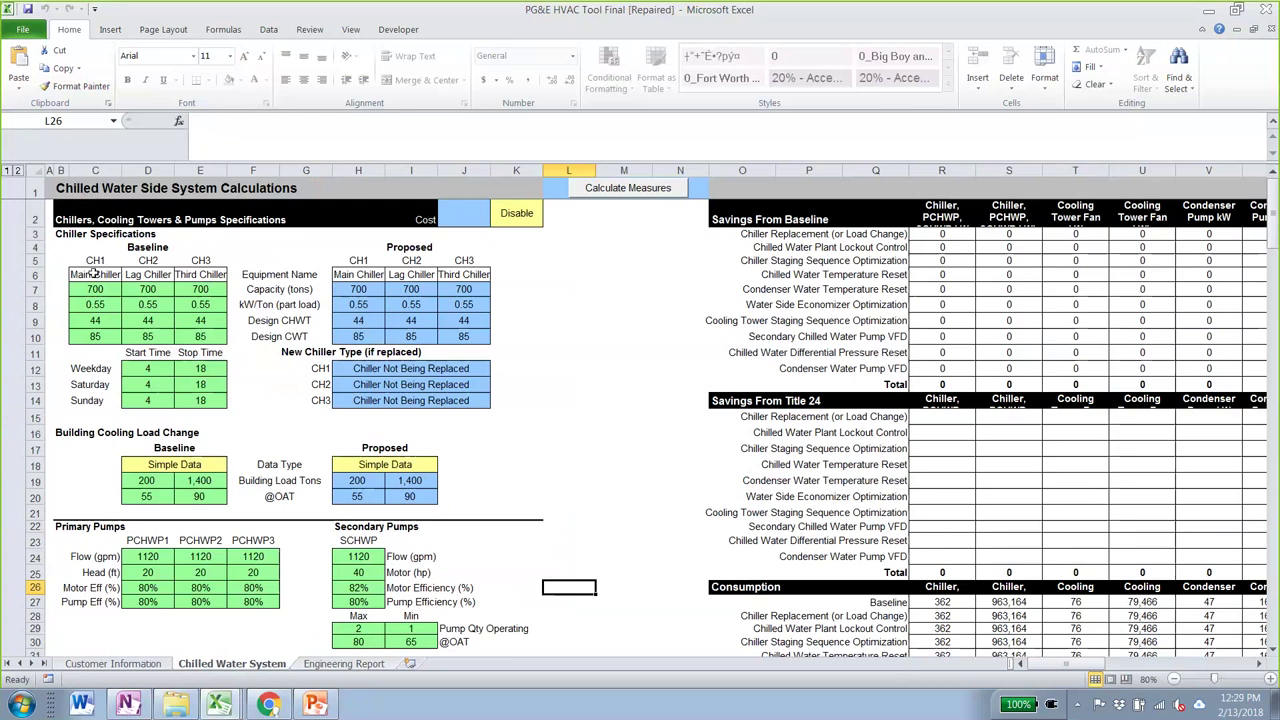
left_click_drag(106, 290, 193, 338)
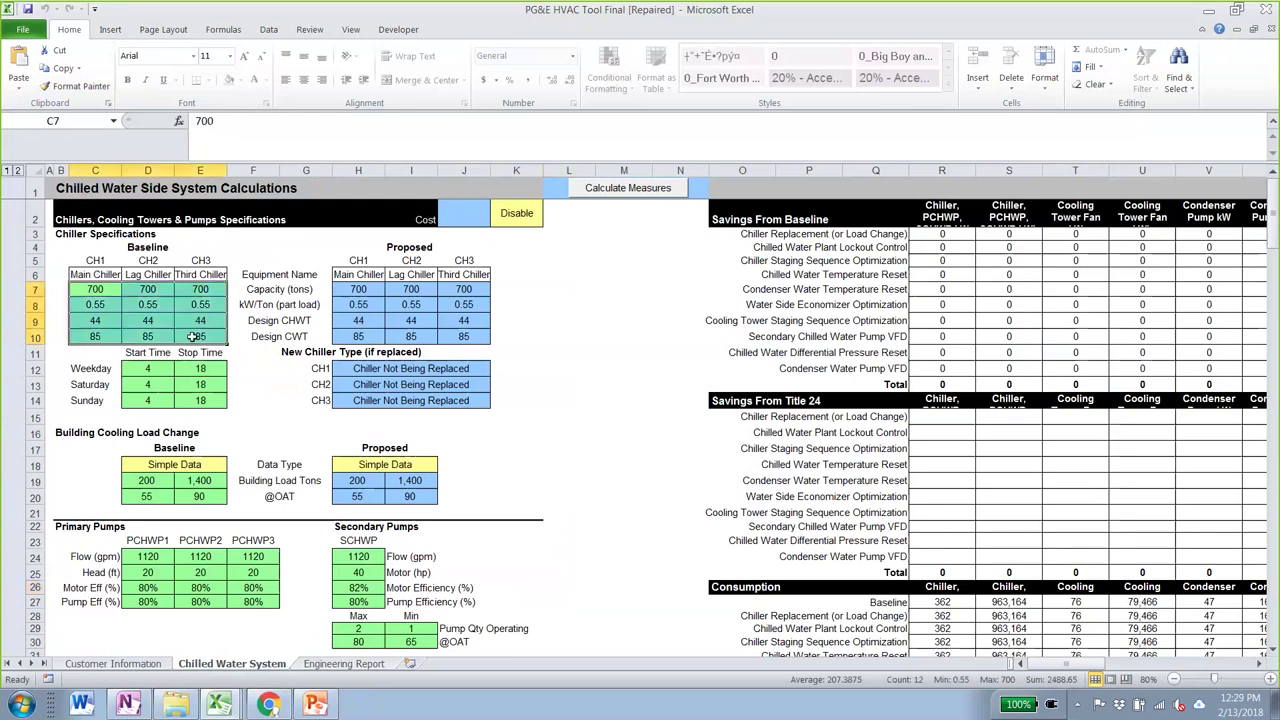
left_click_drag(351, 290, 431, 343)
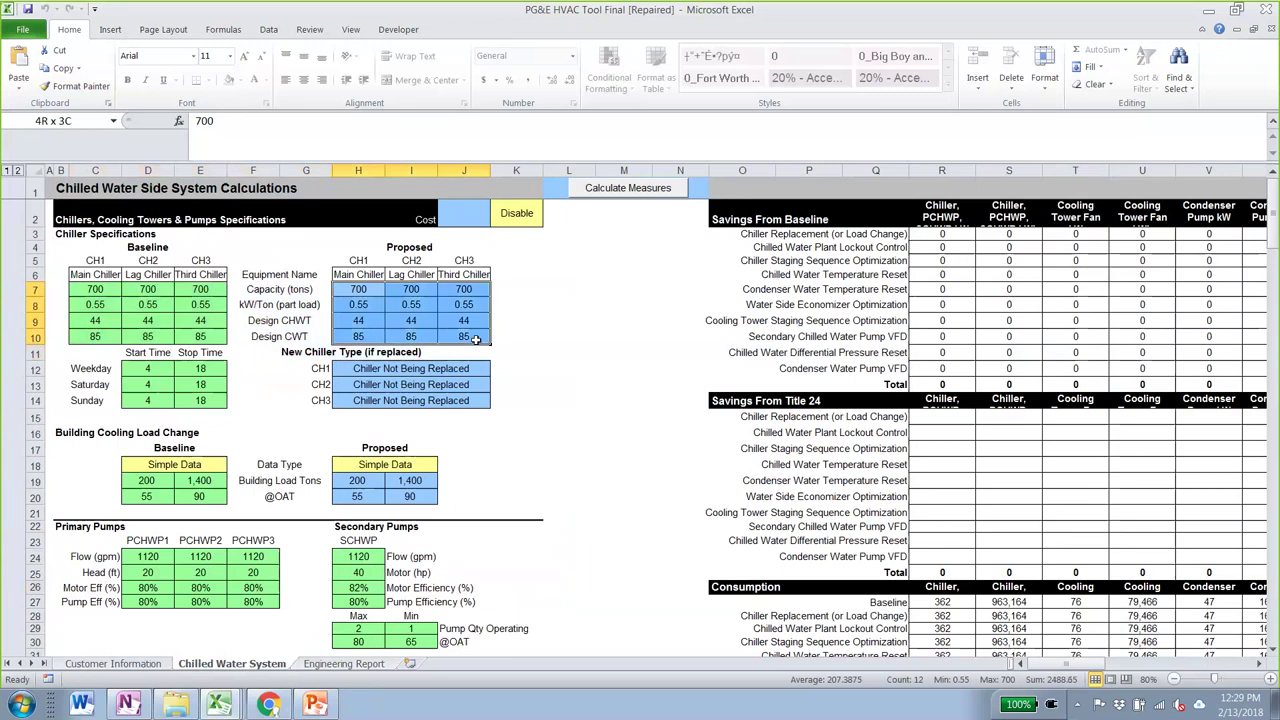
left_click(510, 212)
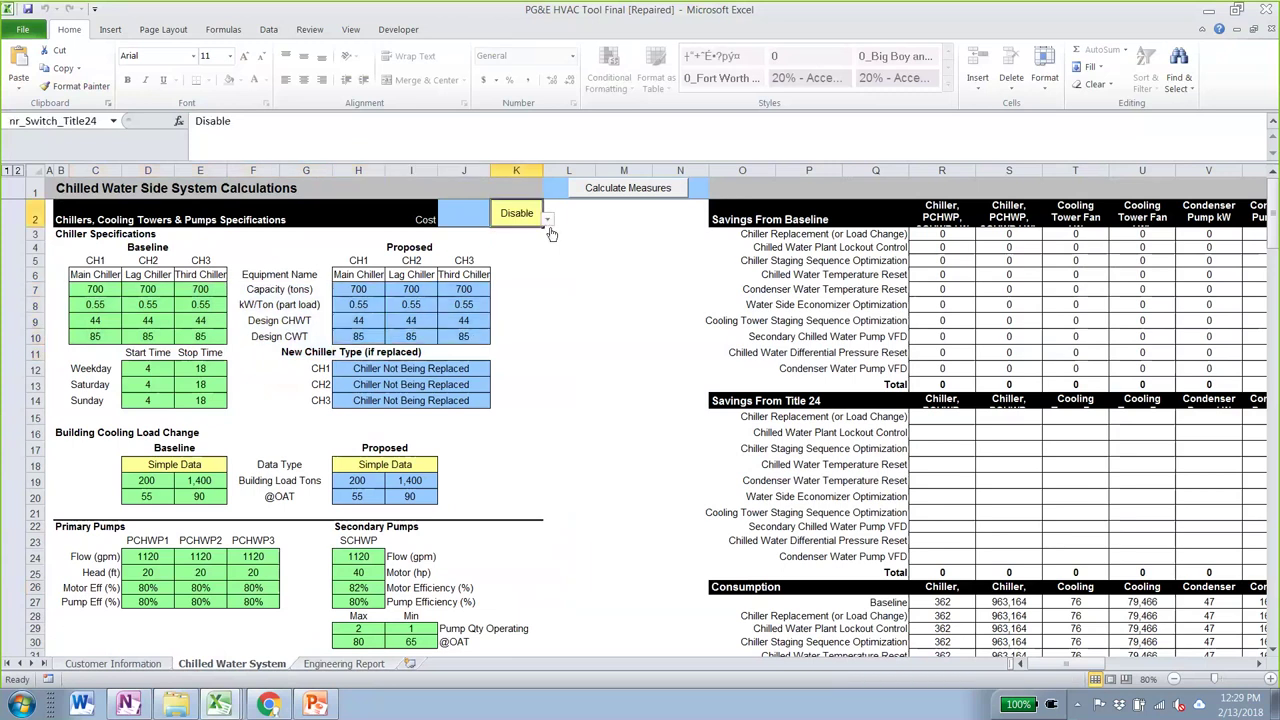
left_click(148, 464)
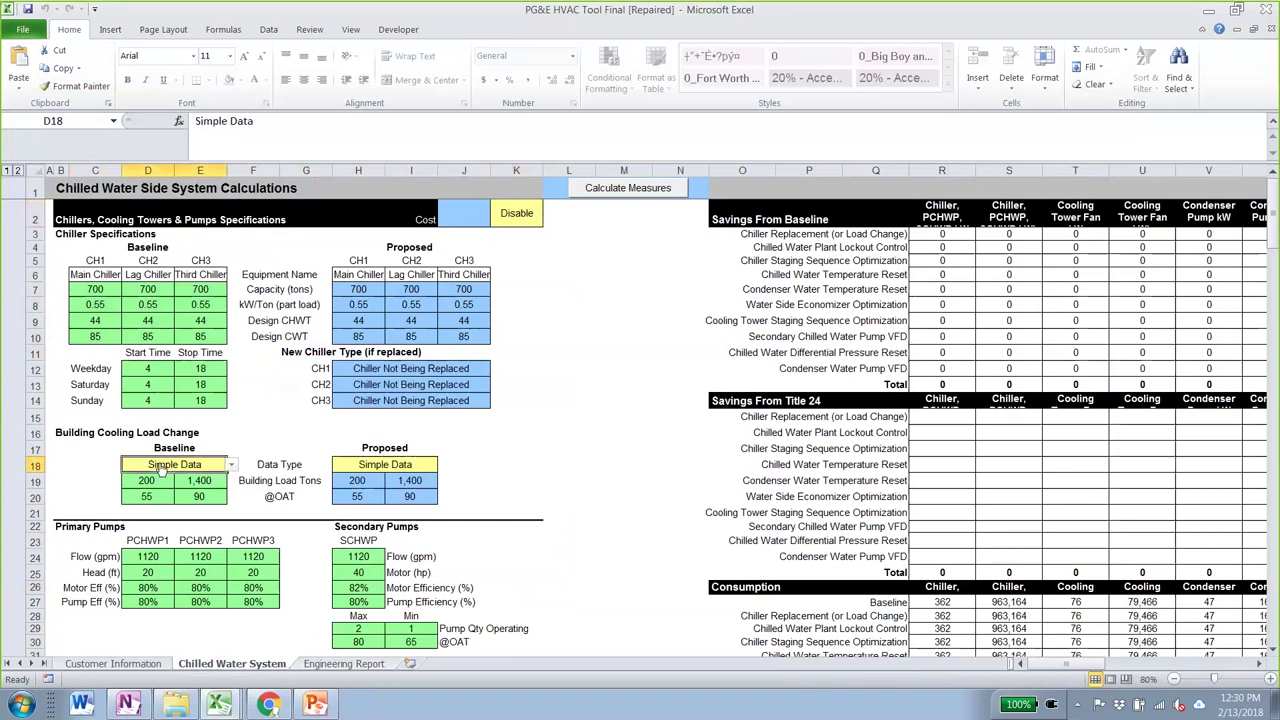
key("Tab")
left_click(203, 465)
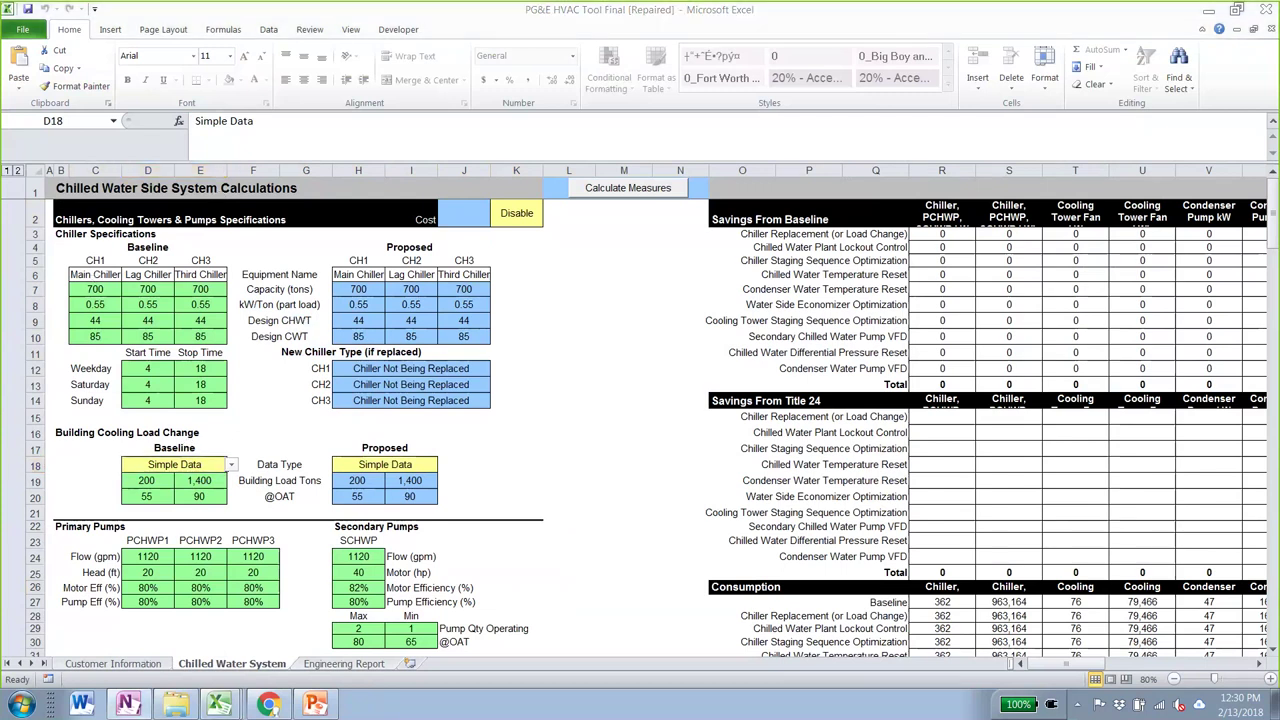
Set the baseline capacities to 250 tons for the main and lag chillers and 100 tons for the third chiller
left_click(97, 292)
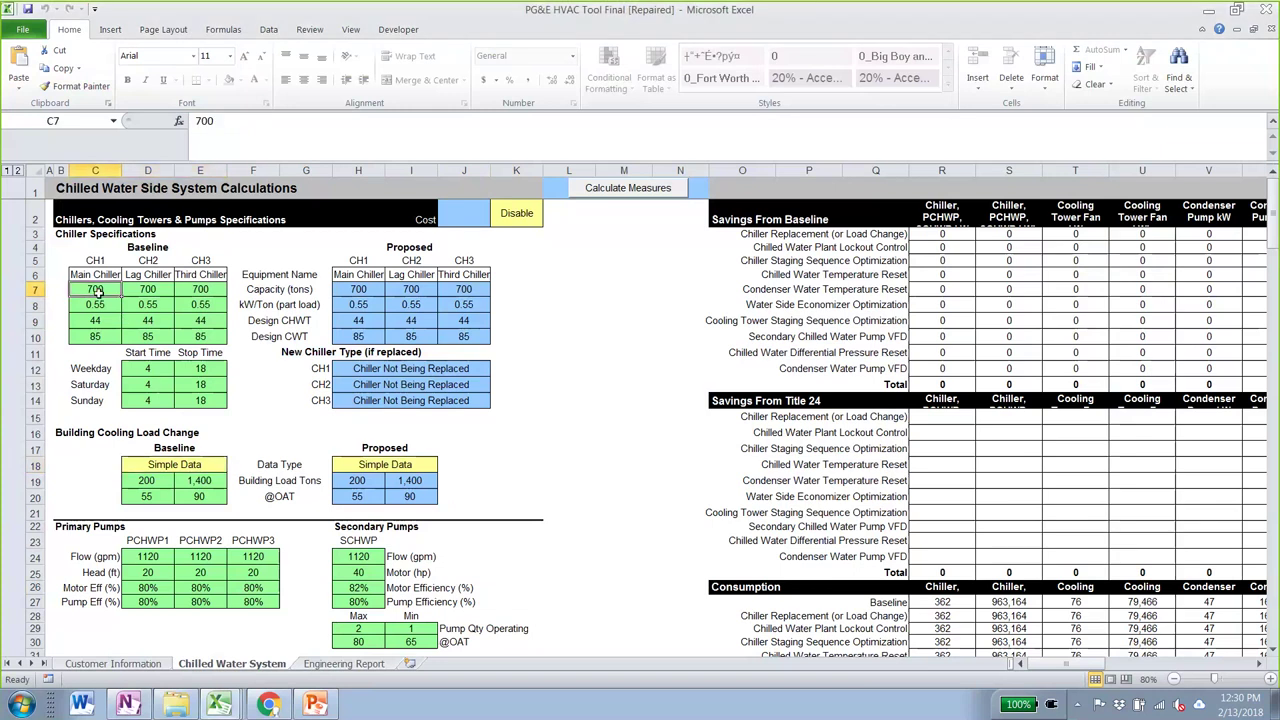
type("250")
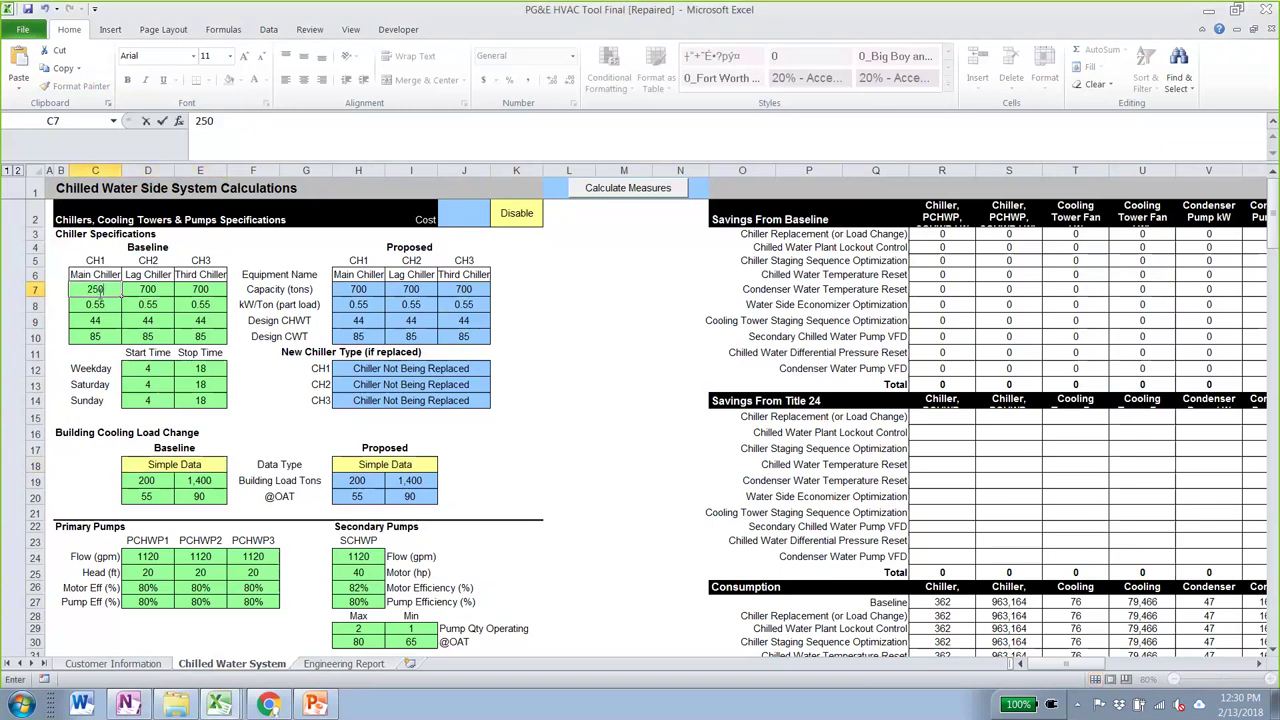
key("Return")
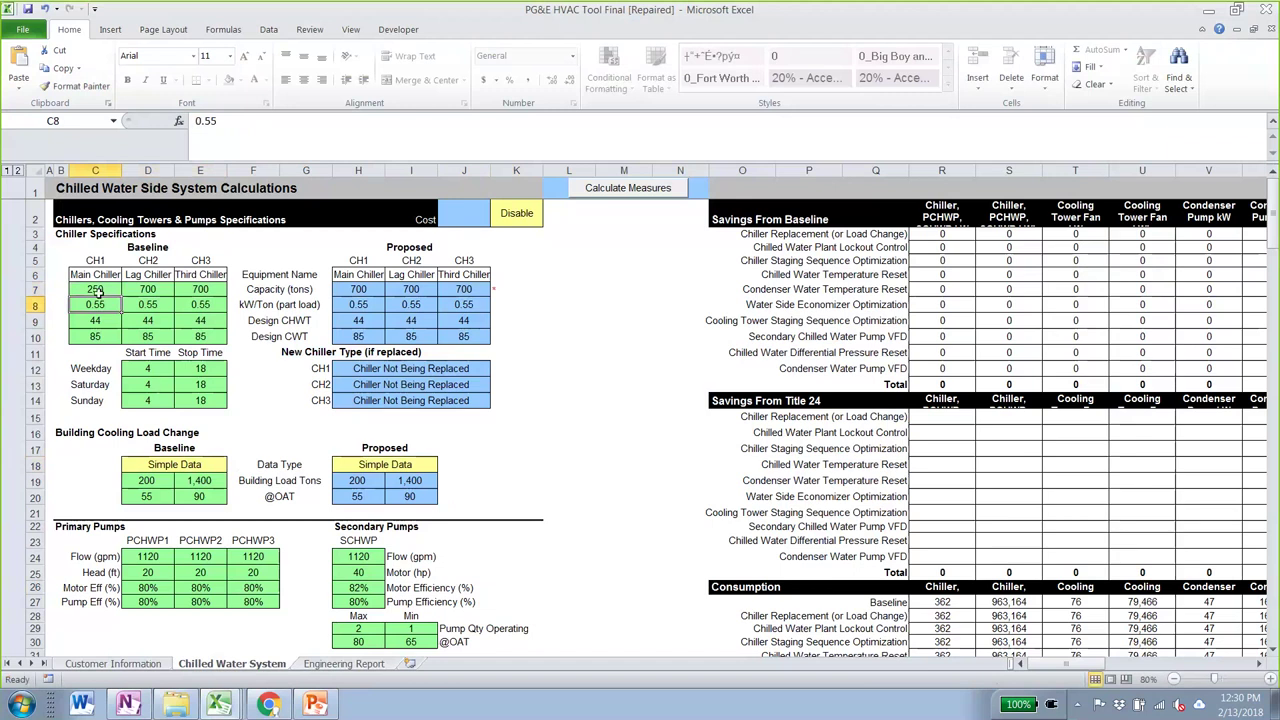
key("Up")
key("Right")
type("250")
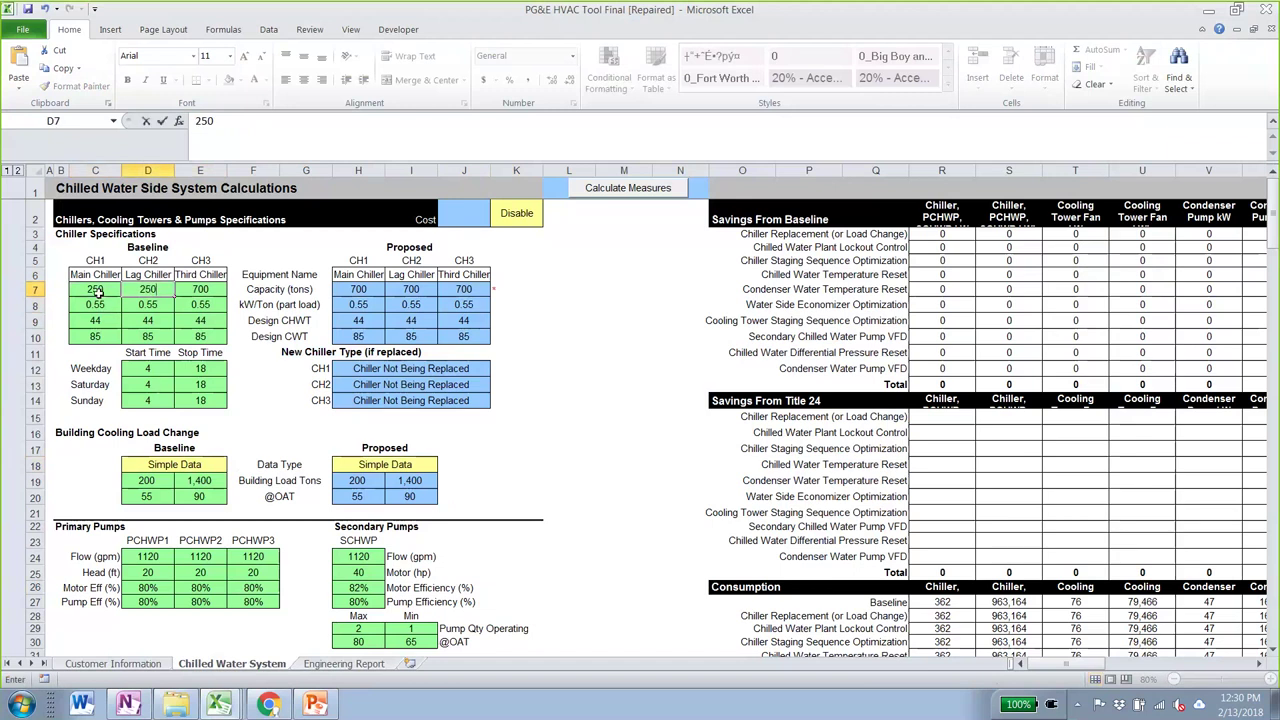
key("Tab")
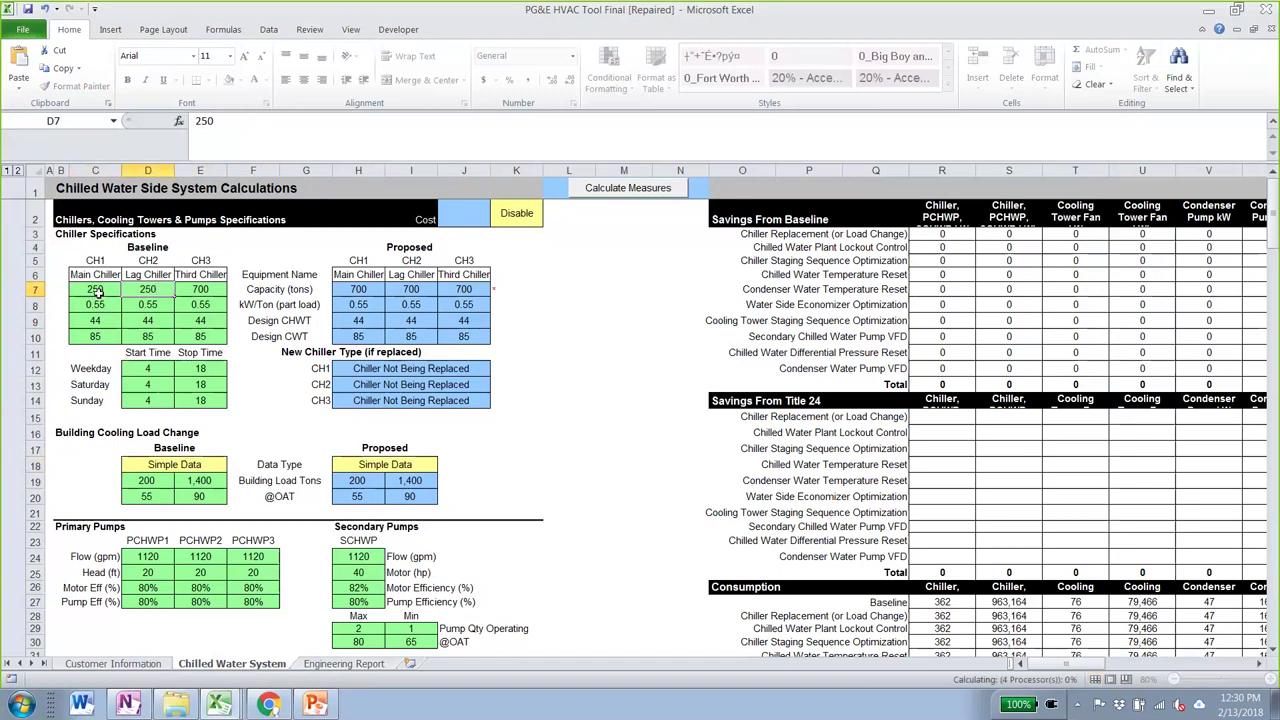
type("100")
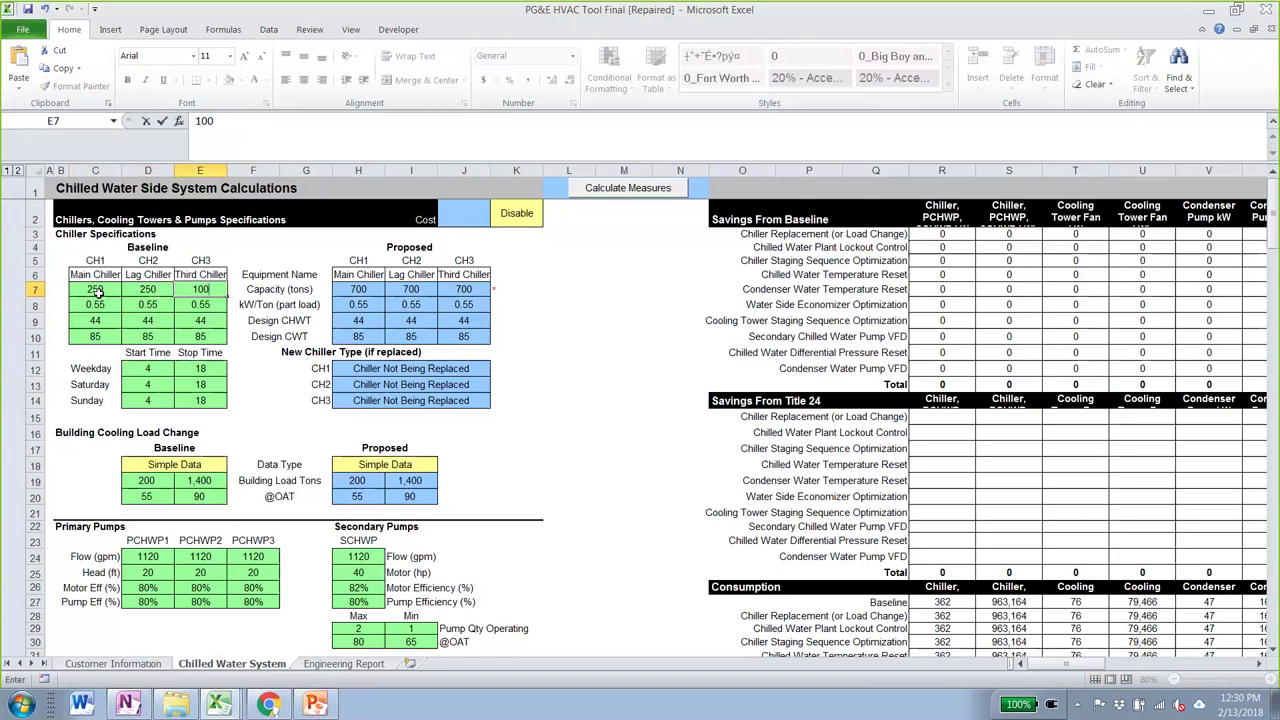
key("Return")
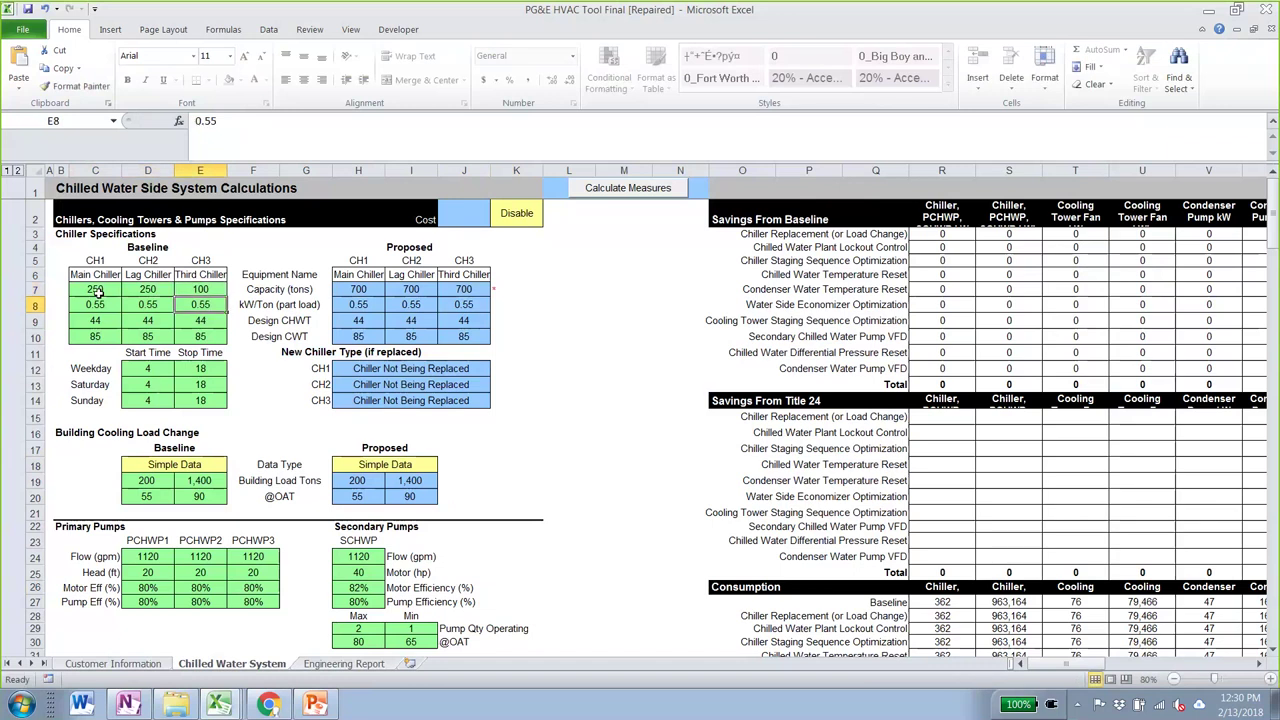
Clear the third chiller's baseline capacity and kW/Ton values
key("Up")
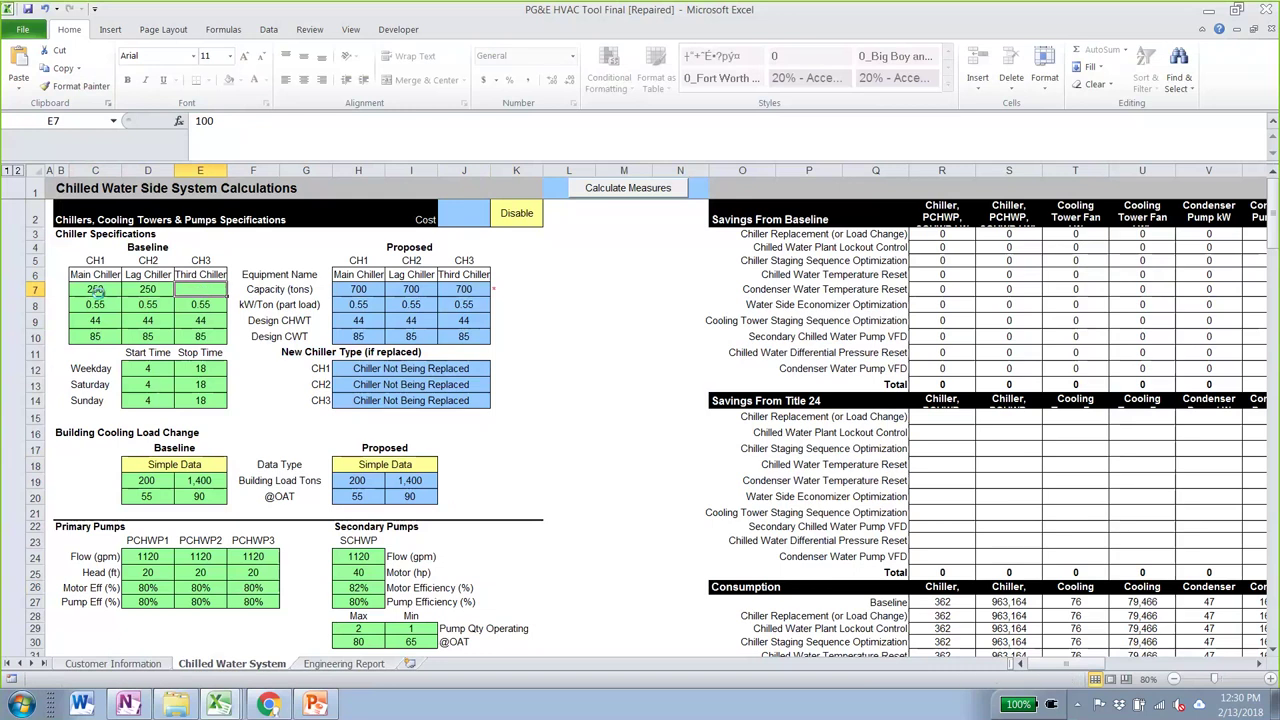
key("Return")
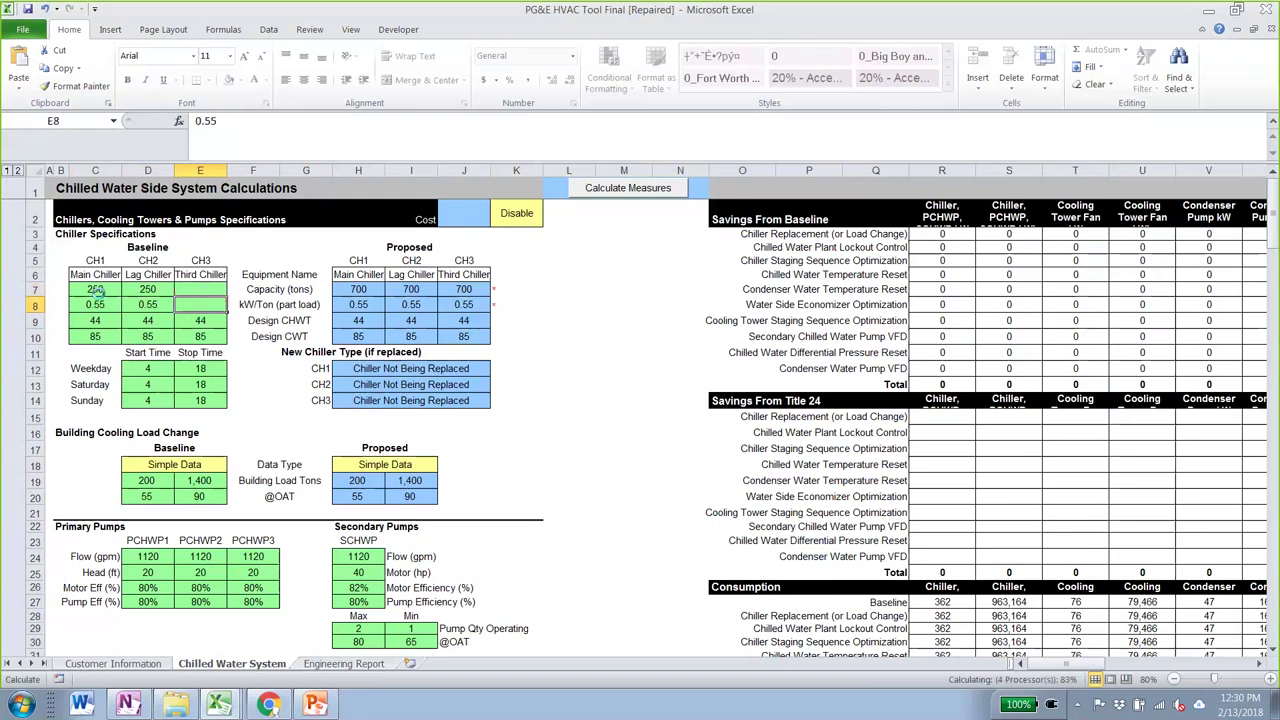
key("Delete")
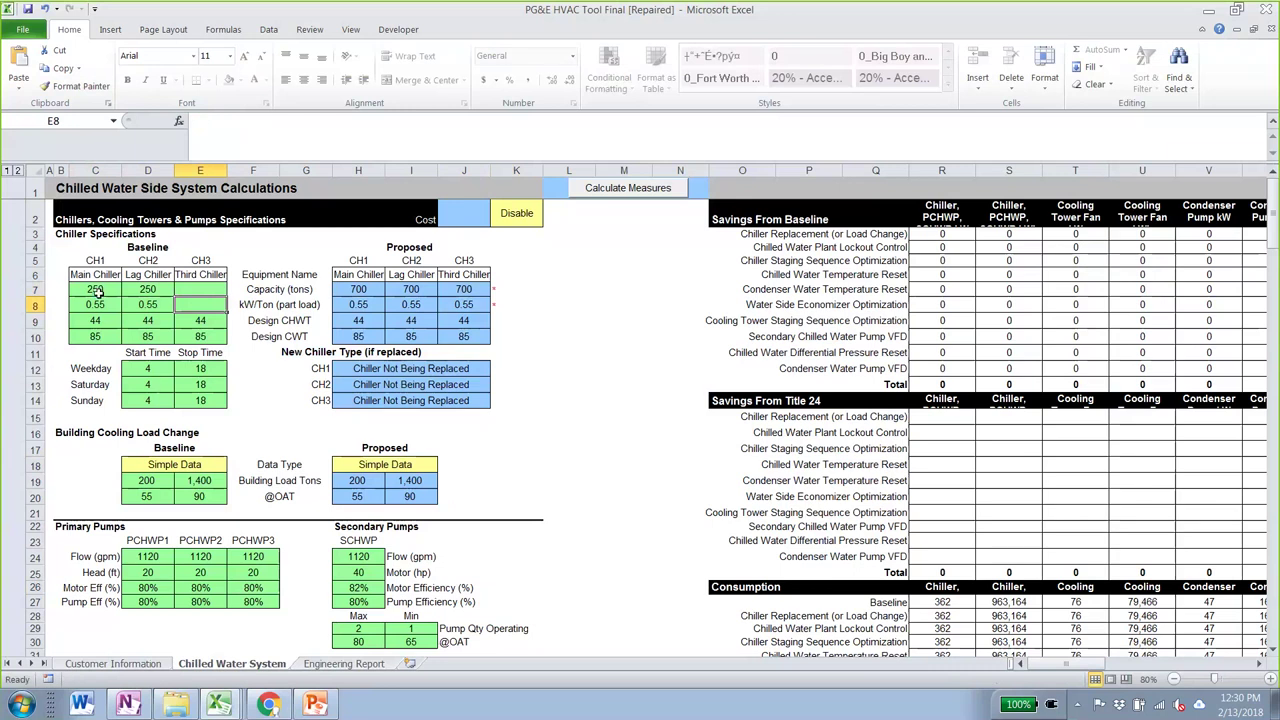
Review the main and lag chillers' baseline kW/Ton, design CHWT and CWT, the weekday start and stop times, and the sections below
left_click(97, 291)
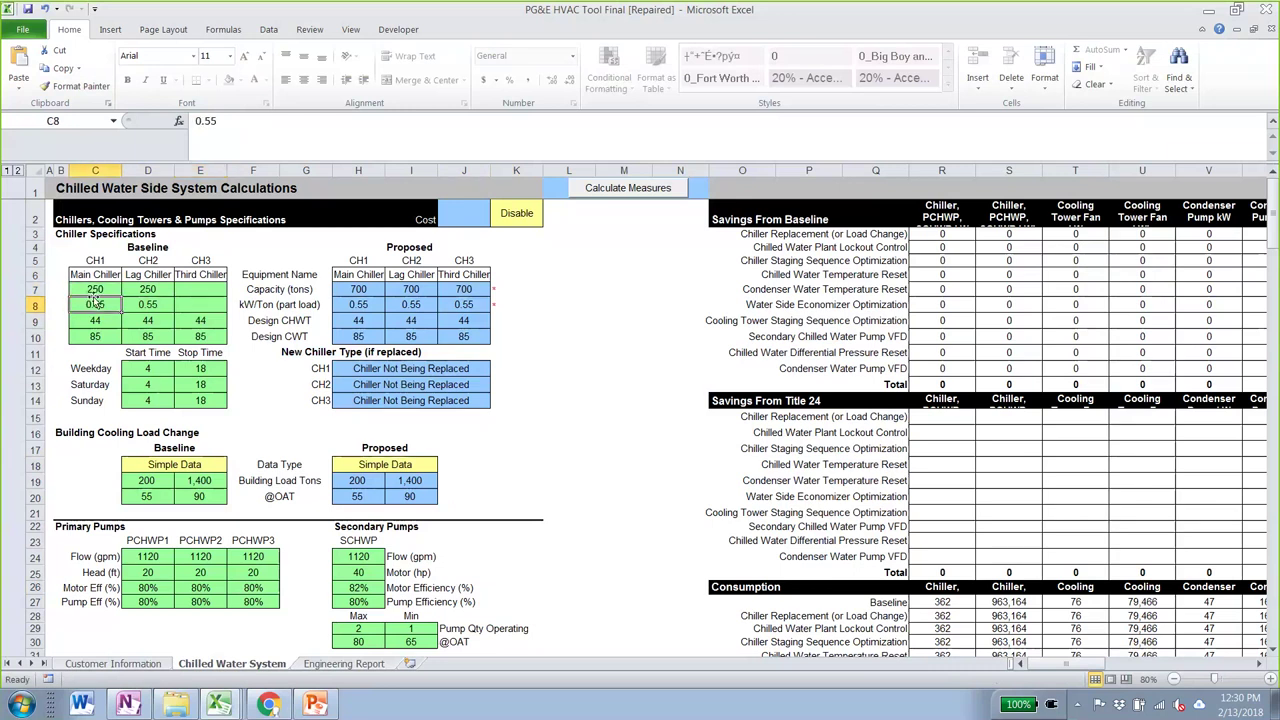
left_click(90, 304)
left_click(160, 300)
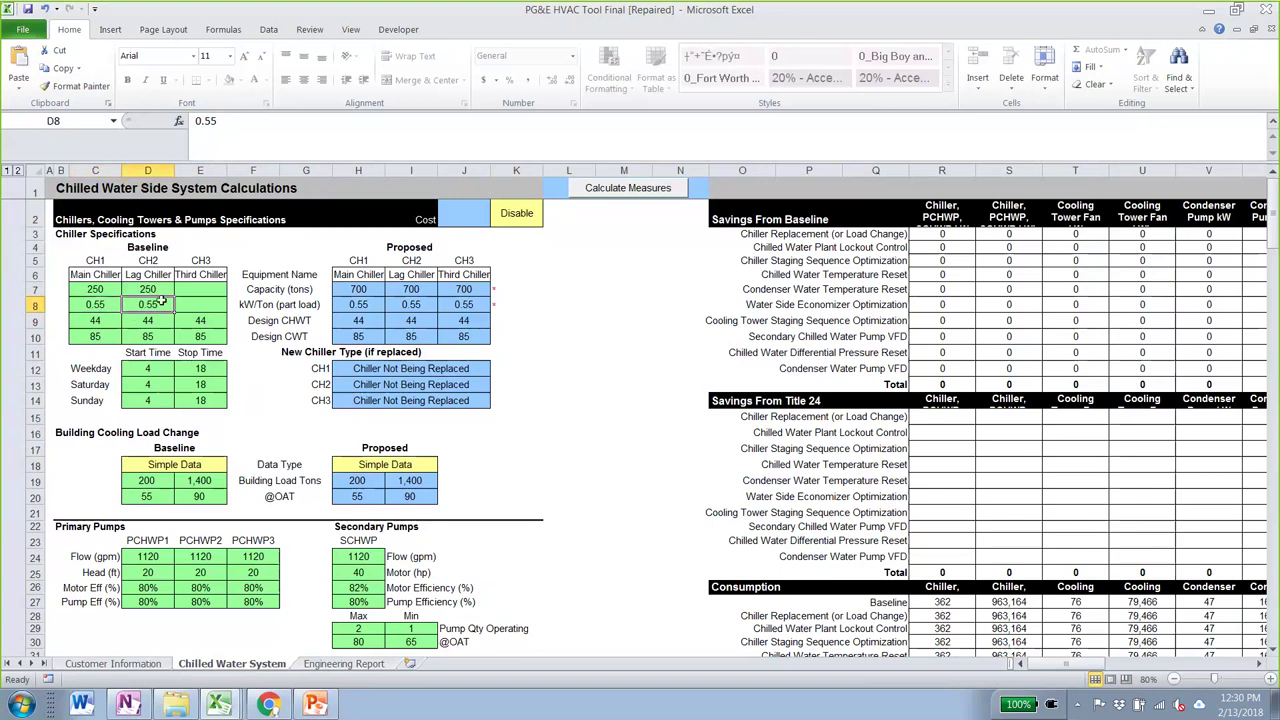
left_click(95, 322)
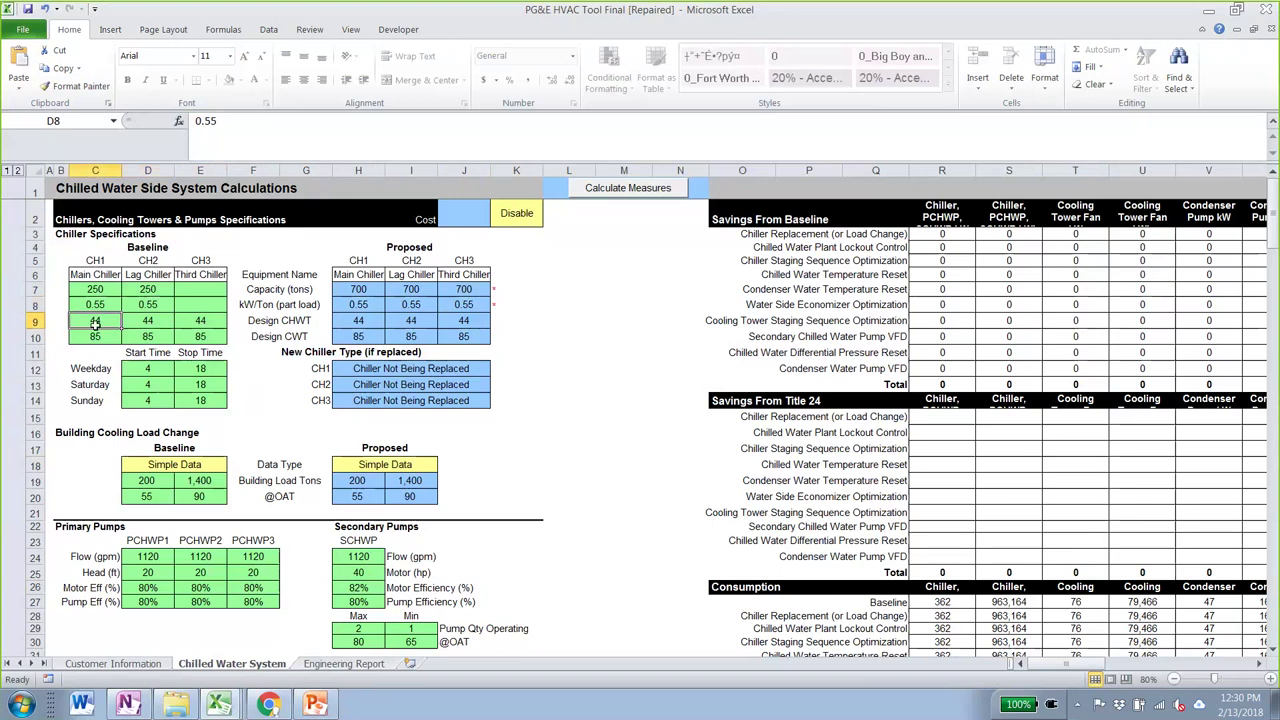
left_click_drag(95, 322, 140, 332)
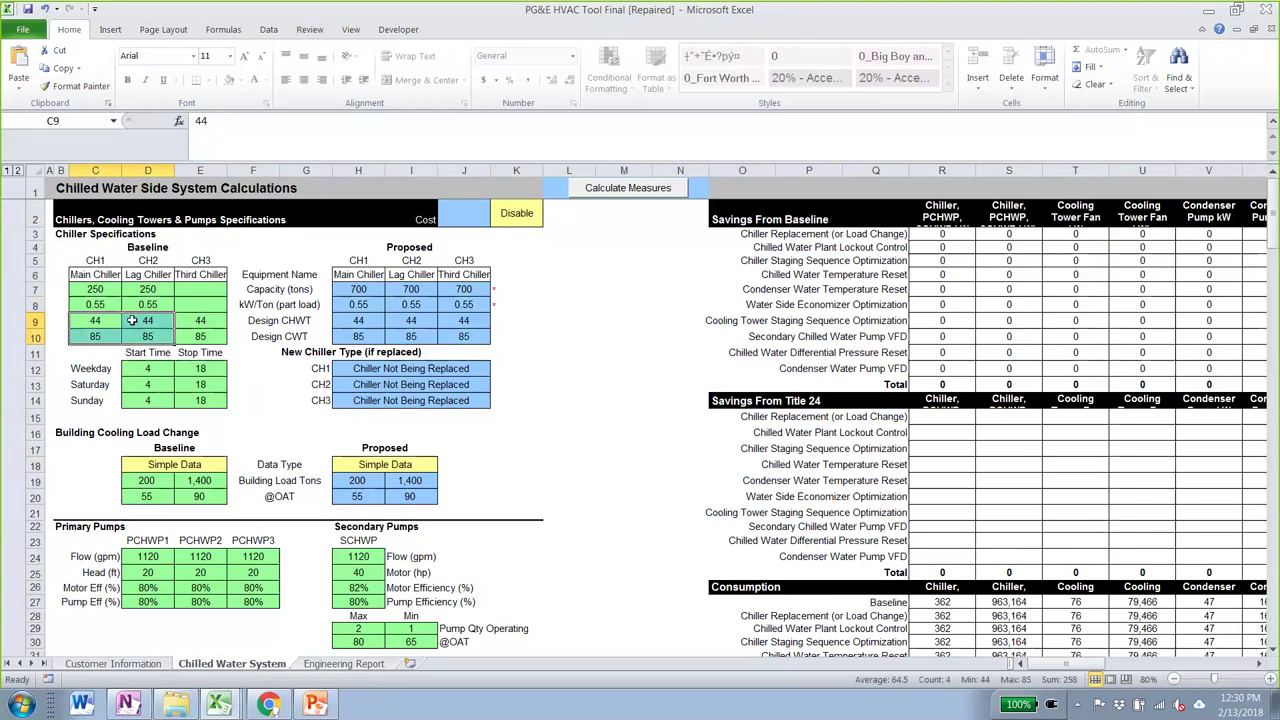
key("Down")
key("Down")
key("Down")
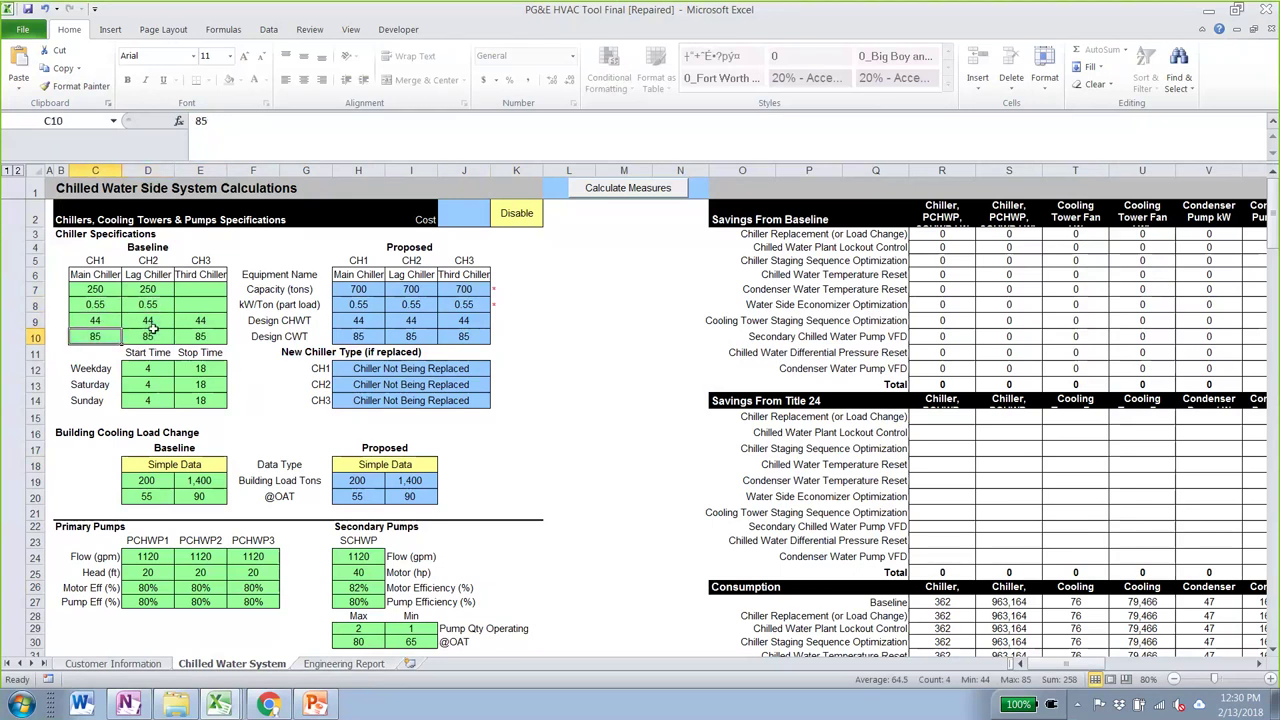
key("Right")
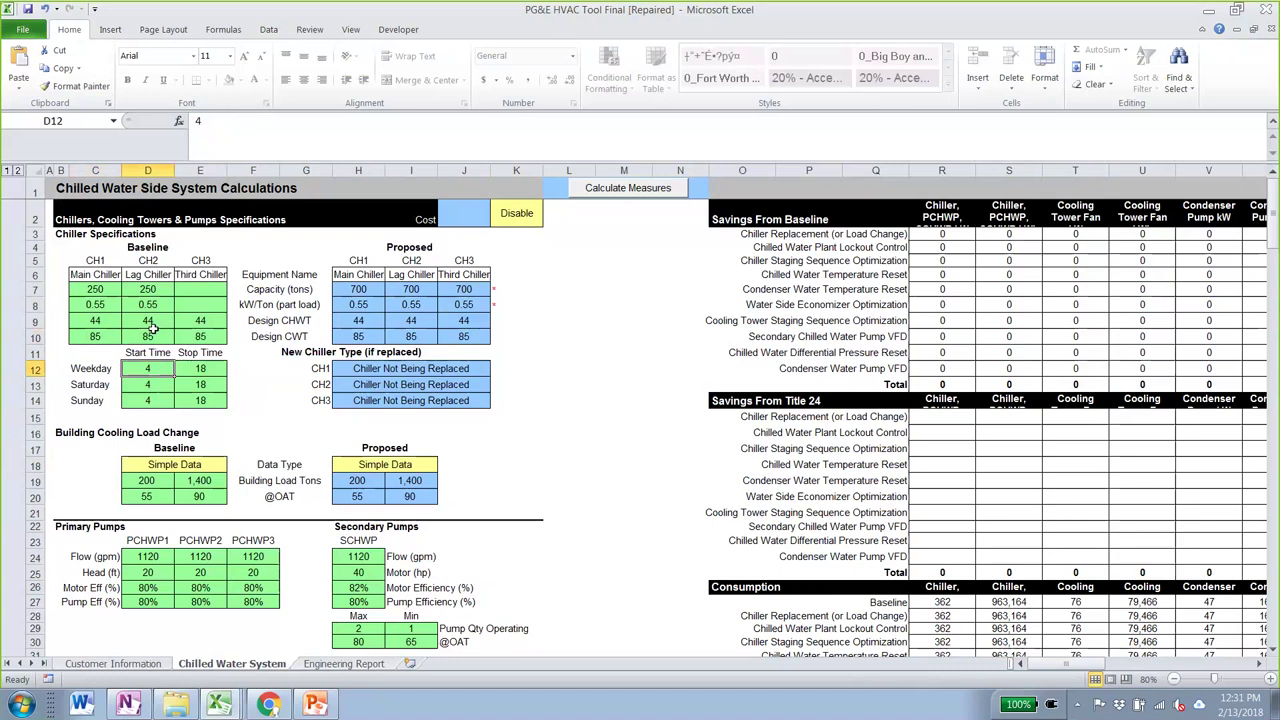
key("Right")
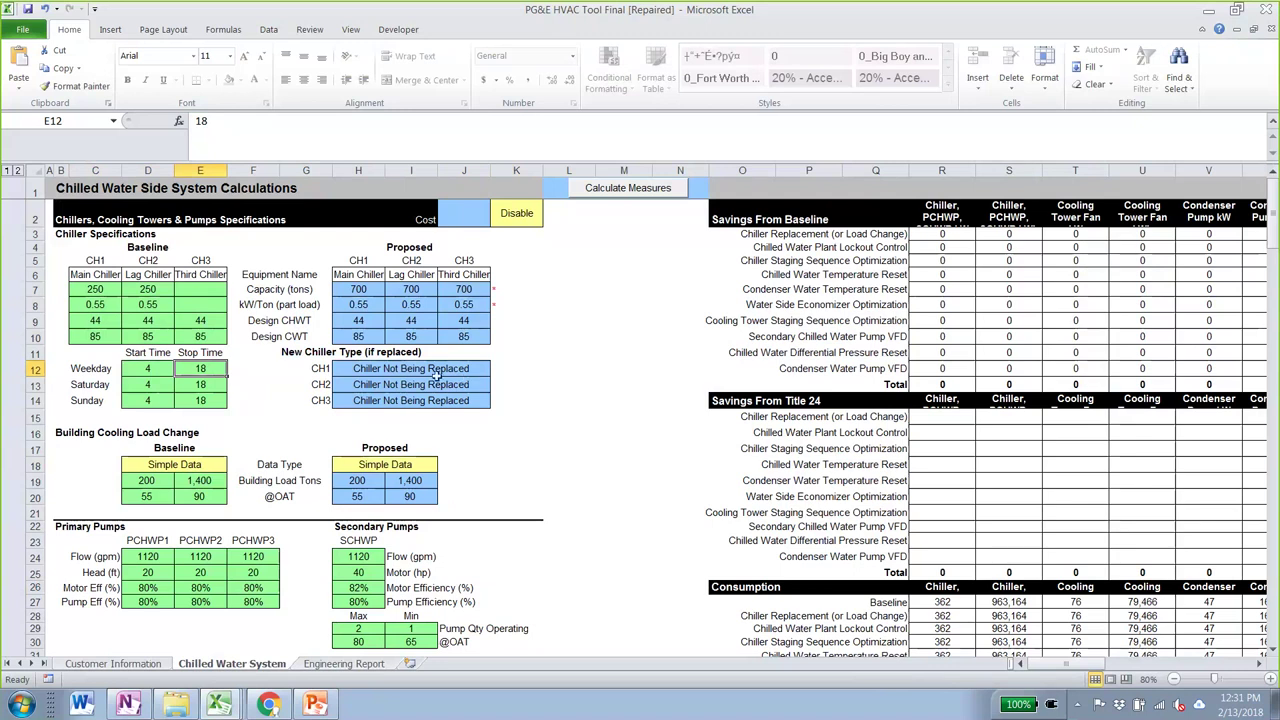
scroll(172, 389, "down", 1)
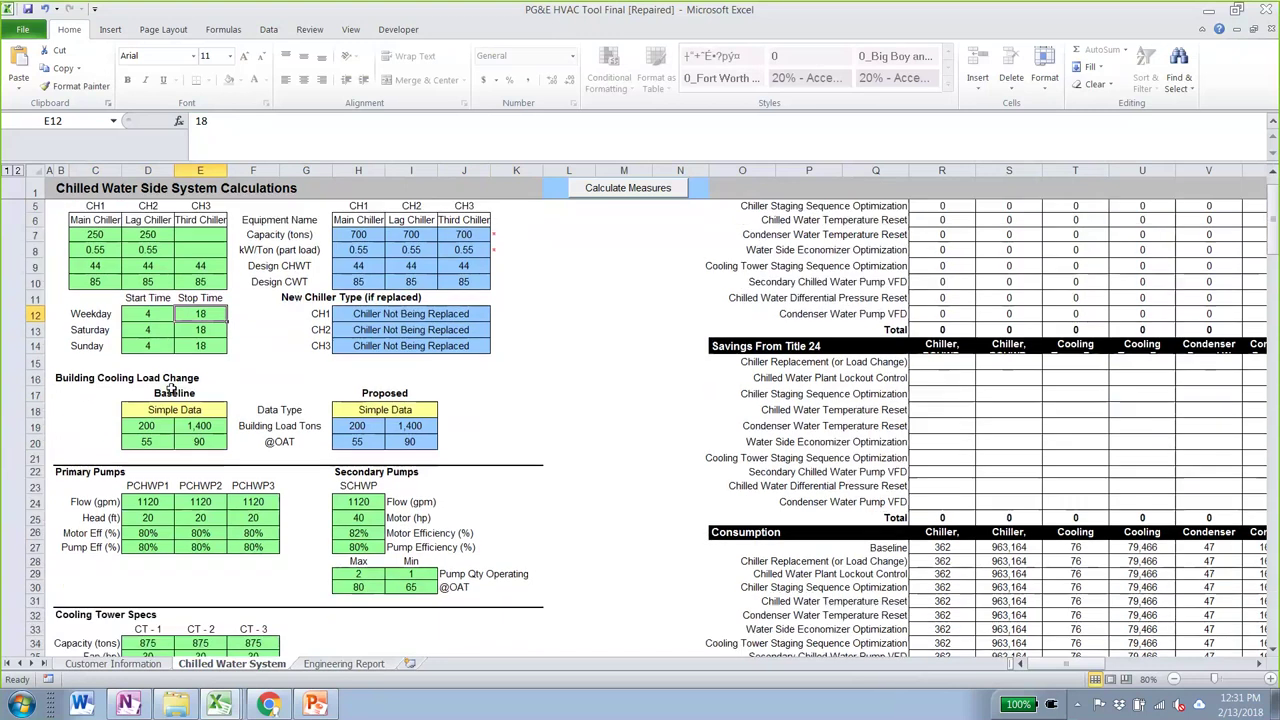
scroll(203, 645, "up", 1)
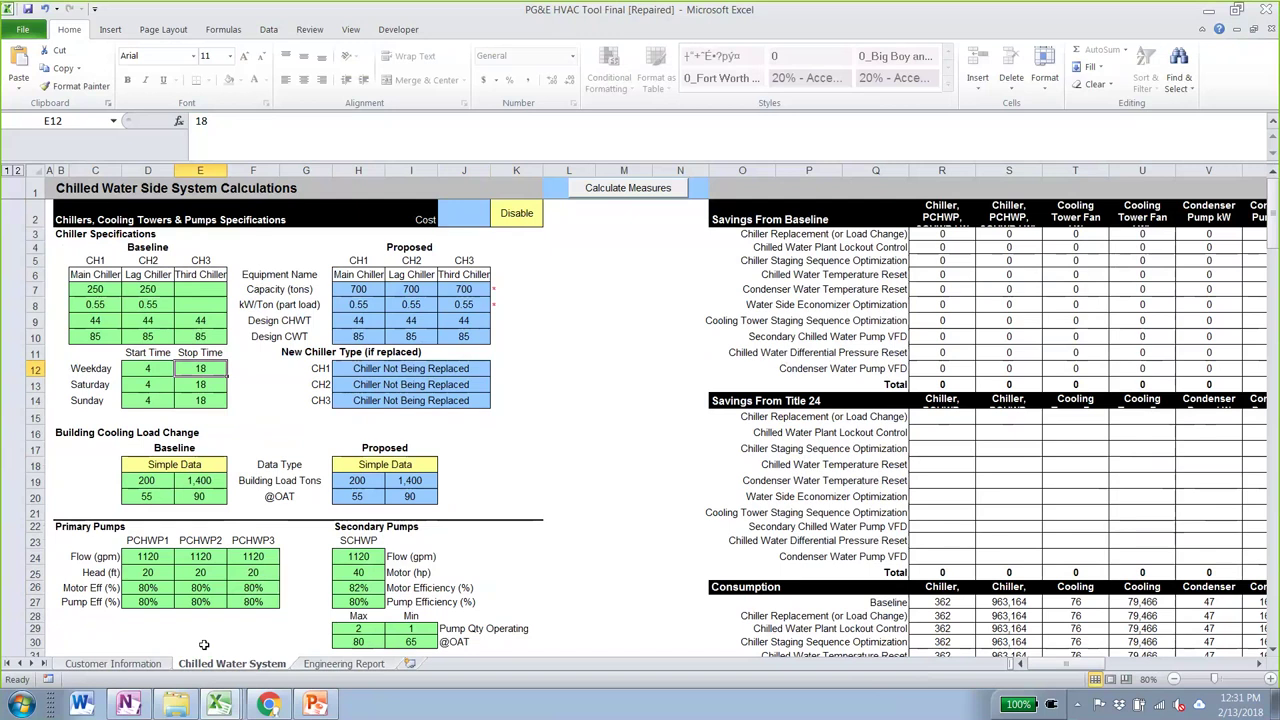
Set the baseline building load at 55 °F outside air temperature to 50 tons, keeping the Simple Data type
left_click(163, 468)
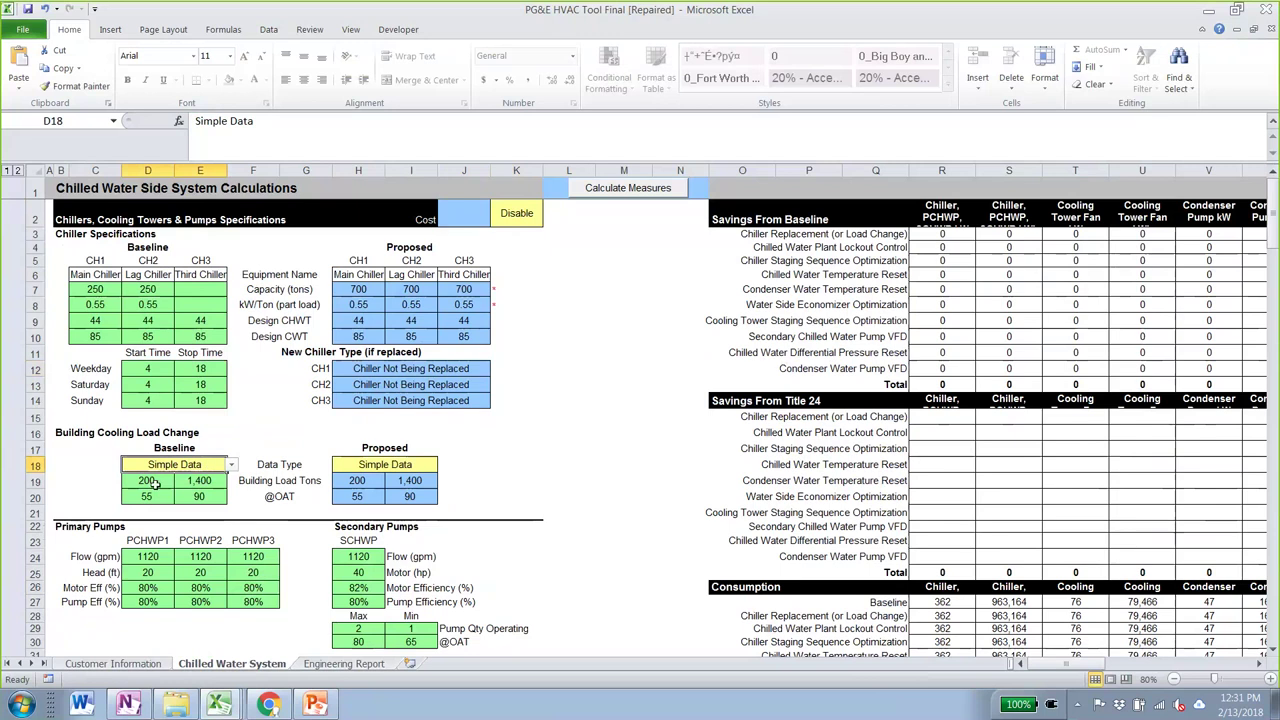
left_click(156, 480)
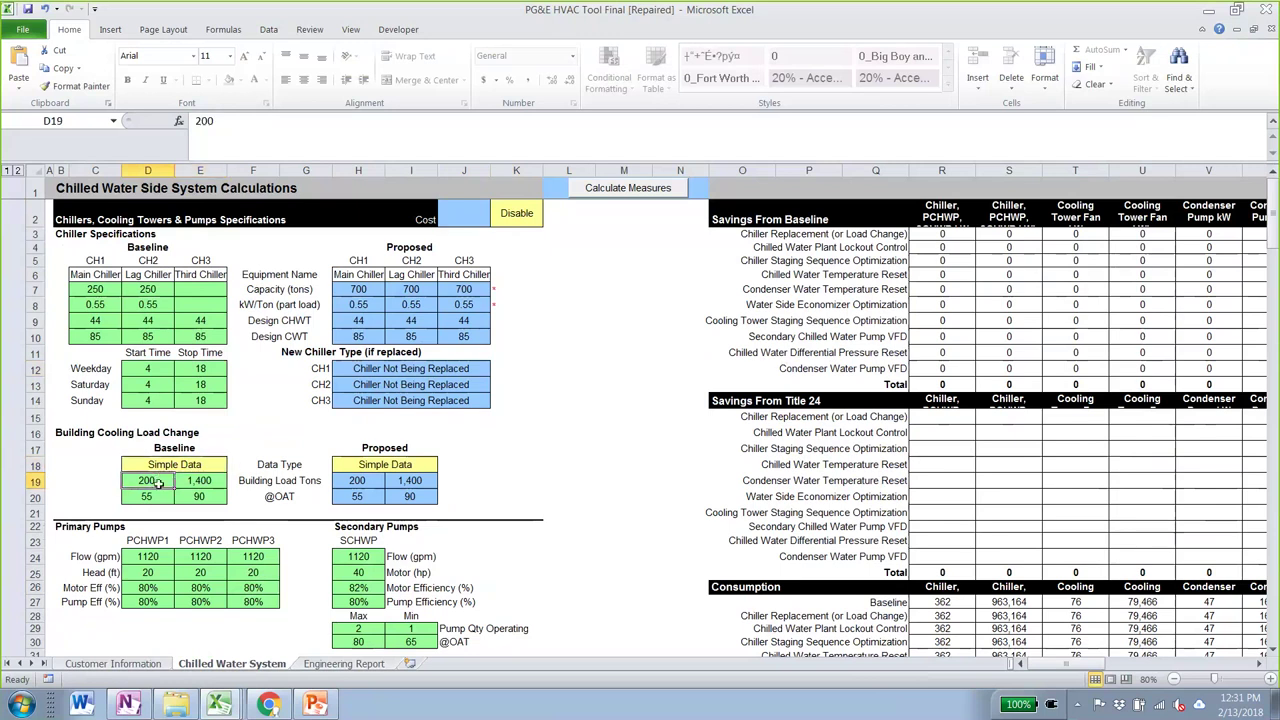
left_click_drag(172, 481, 184, 481)
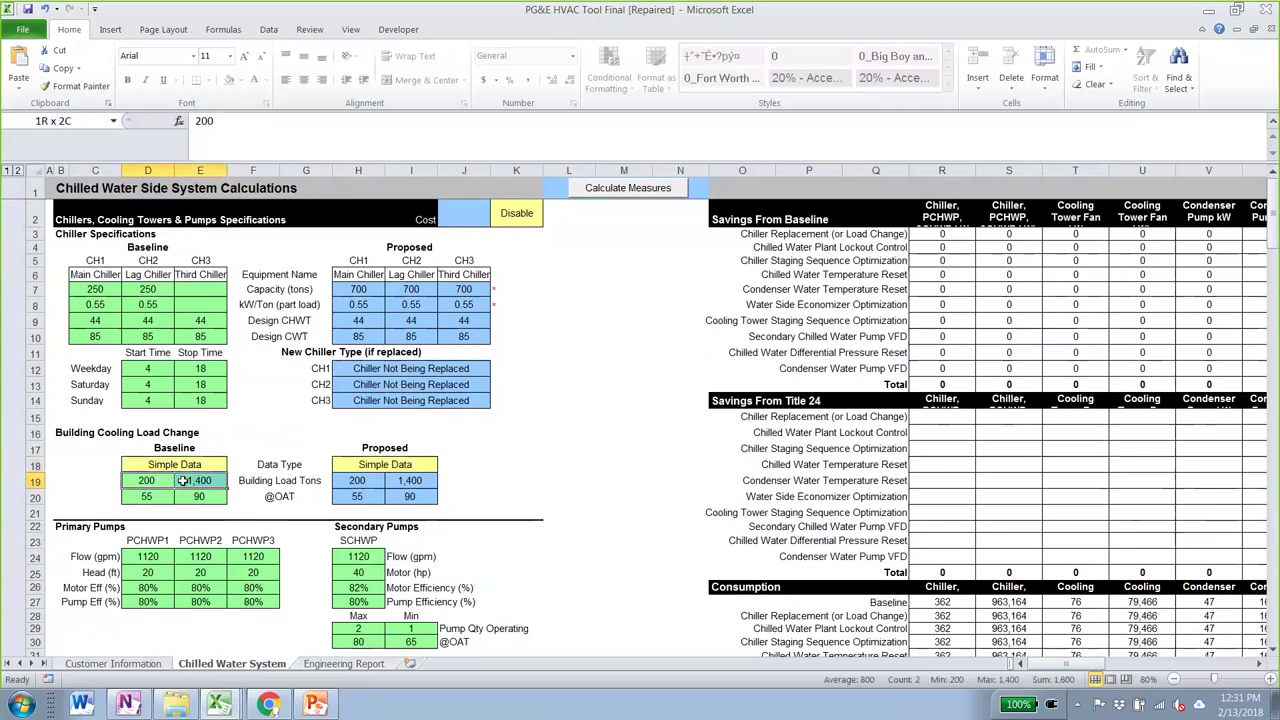
scroll(170, 470, "down", 1)
left_click(146, 432)
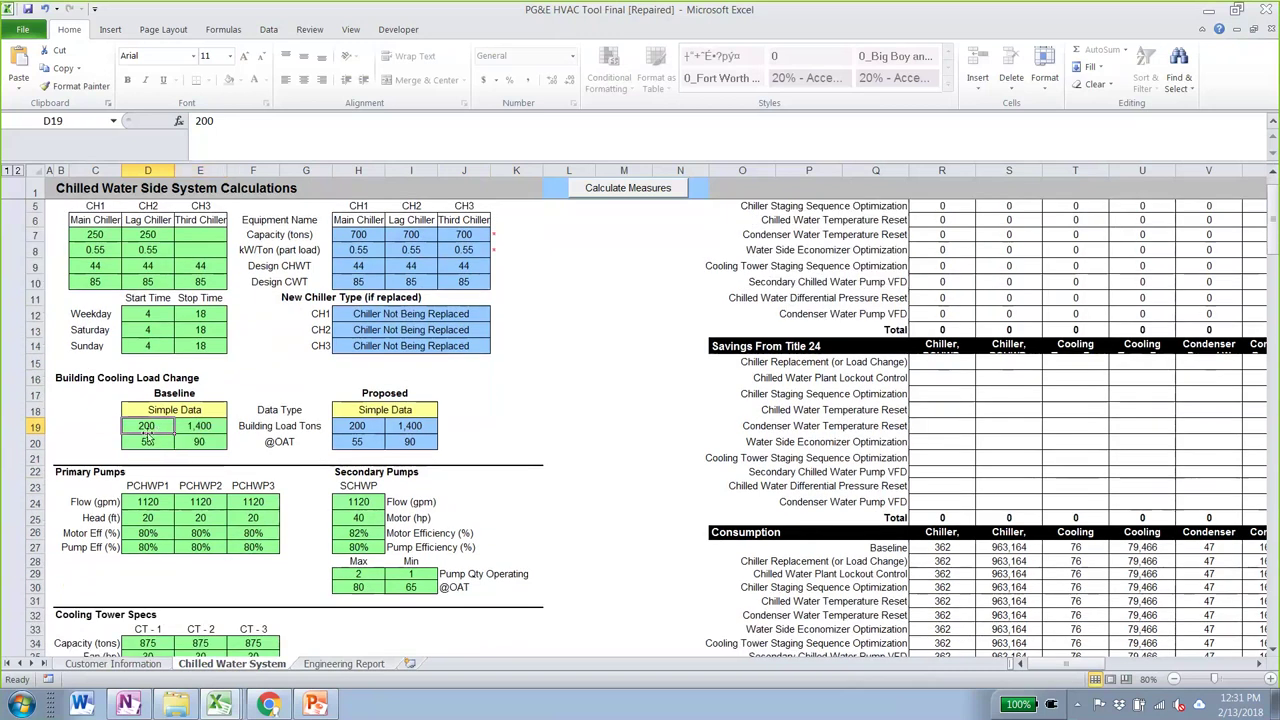
type("50")
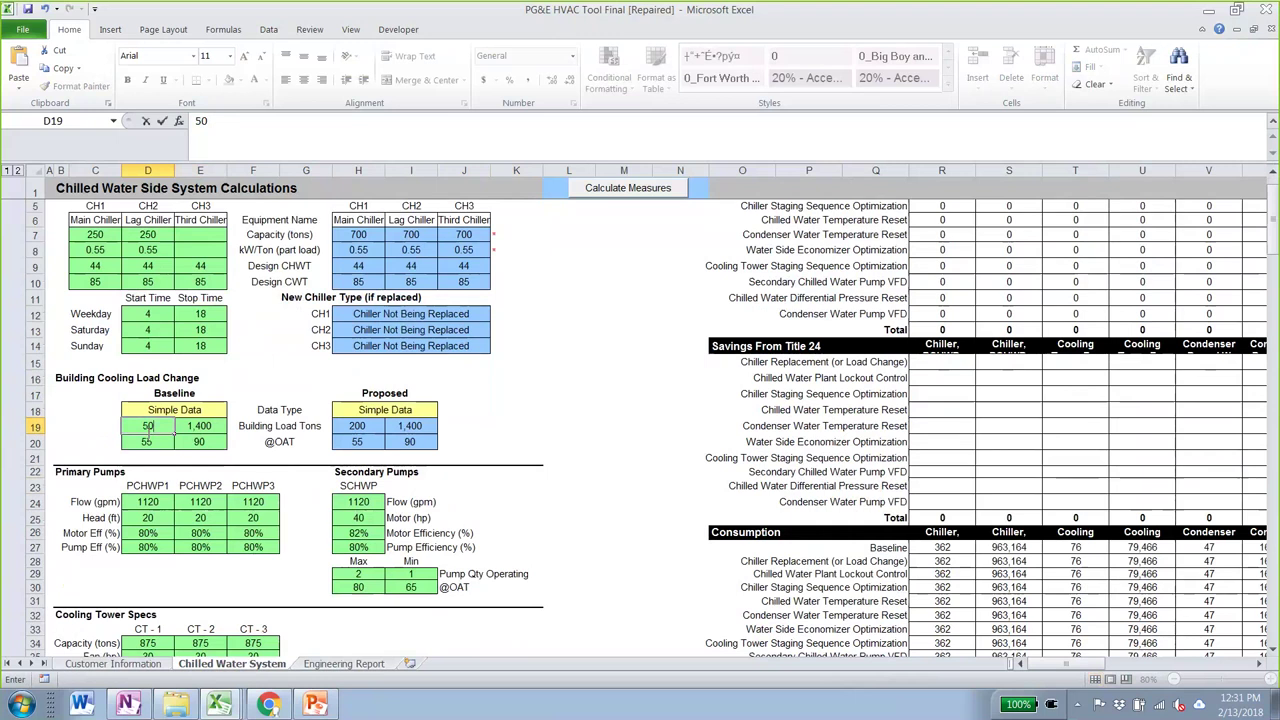
key("Tab")
key("Down")
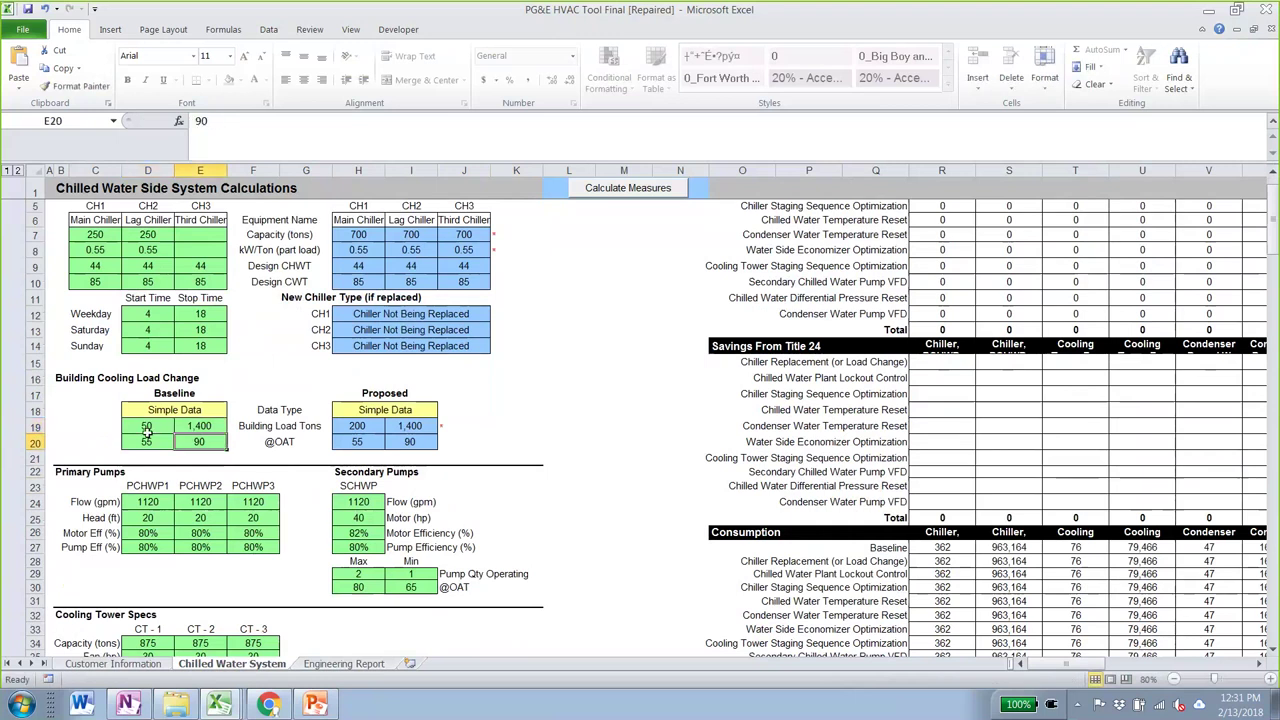
Set the baseline building load at 90 °F outside air temperature to 400 tons
left_click(147, 438)
key("Up")
key("Right")
type("400")
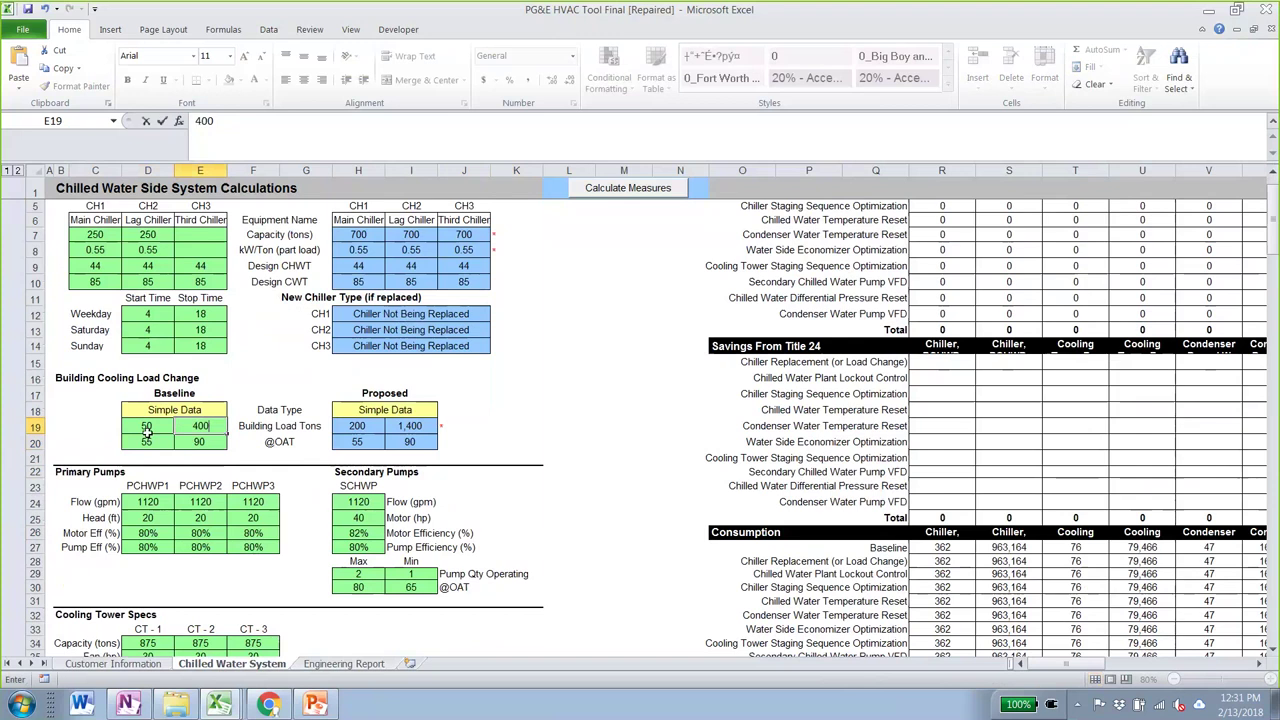
key("Return")
key("Return")
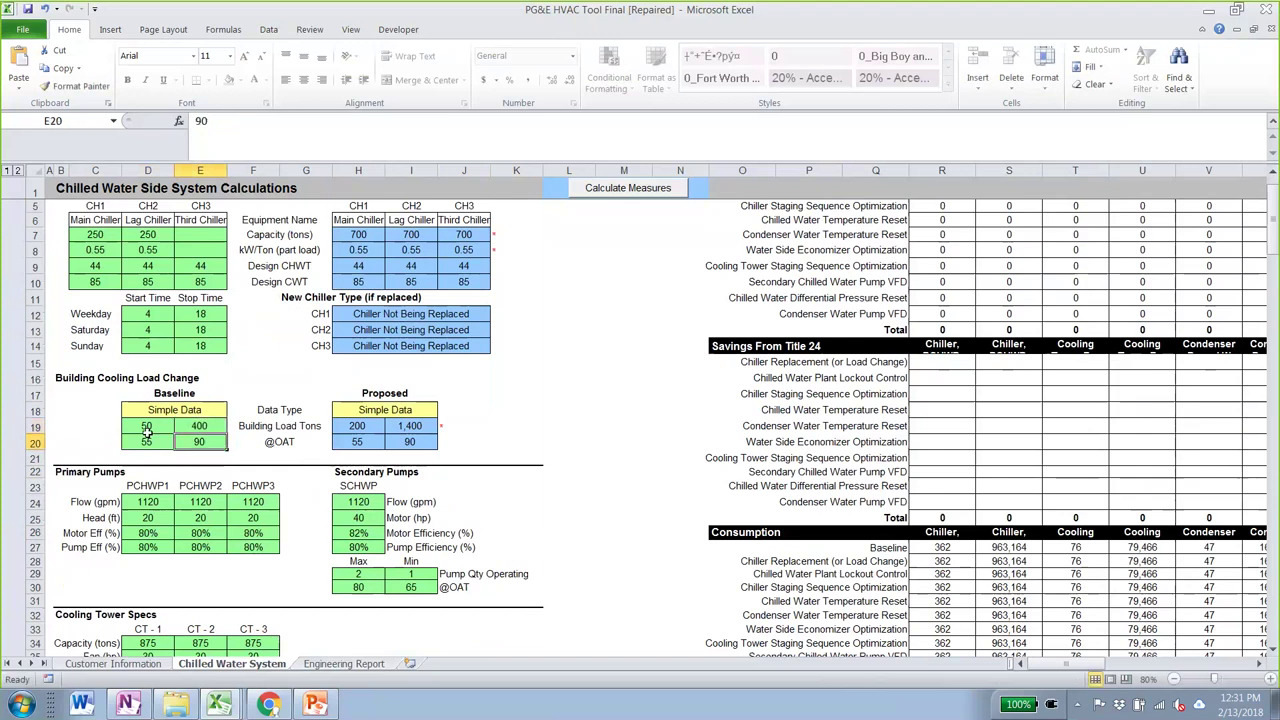
Check the primary pump flow, then compare the proposed building load tons with the baseline load
key("Down")
key("Down")
key("Down")
key("Down")
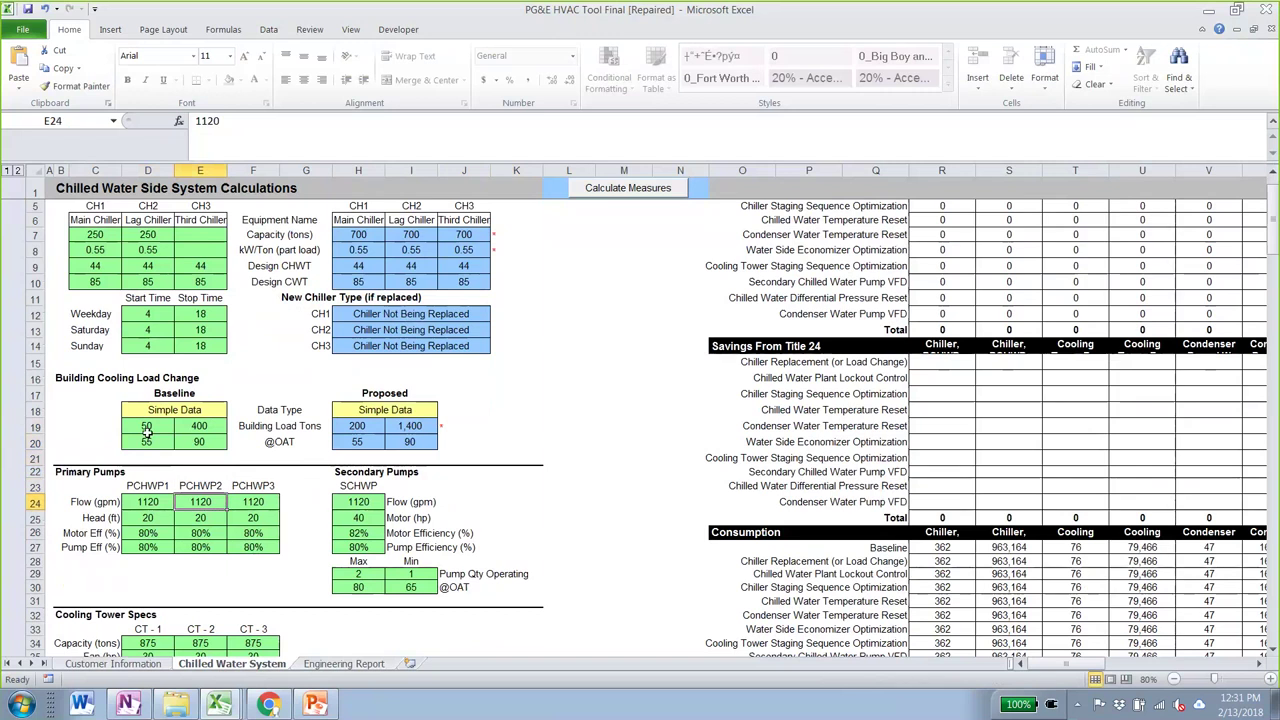
key("Up")
key("Up")
key("Up")
key("Up")
key("Up")
key("Right")
key("Right")
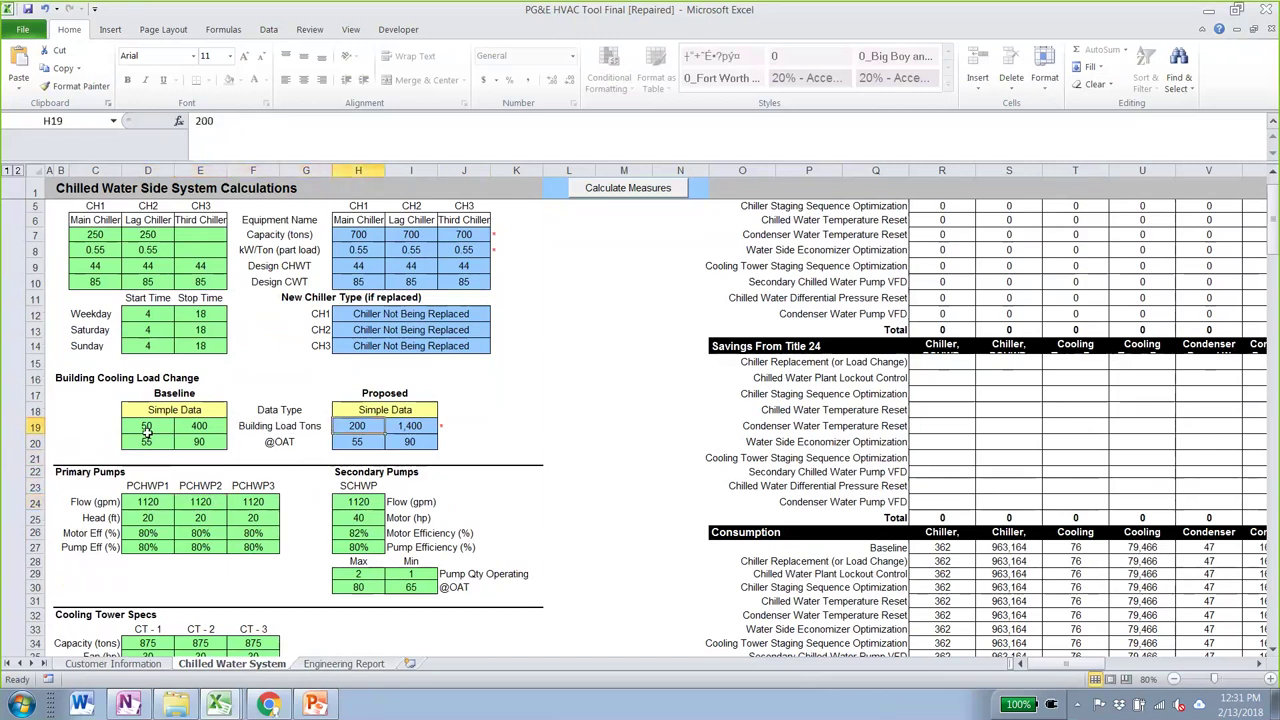
left_click(147, 428)
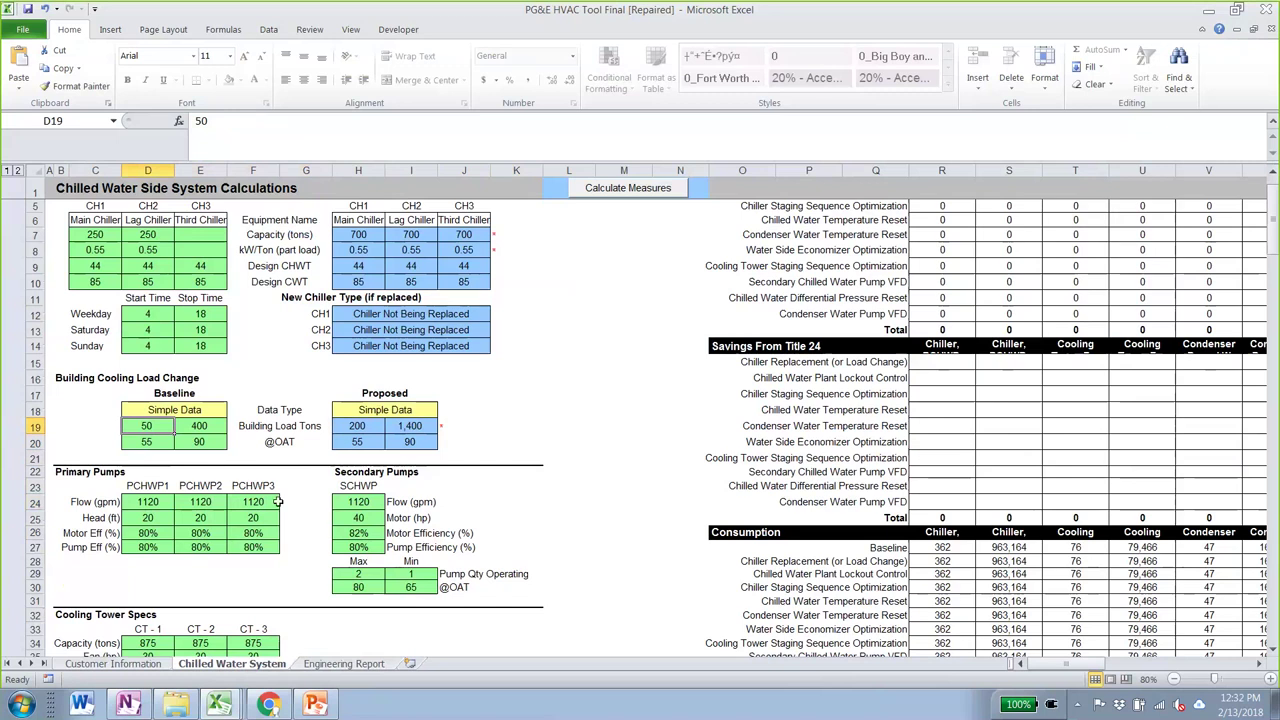
Clear the flow and head of the third primary pump, PCHWP3
scroll(157, 410, "down", 2)
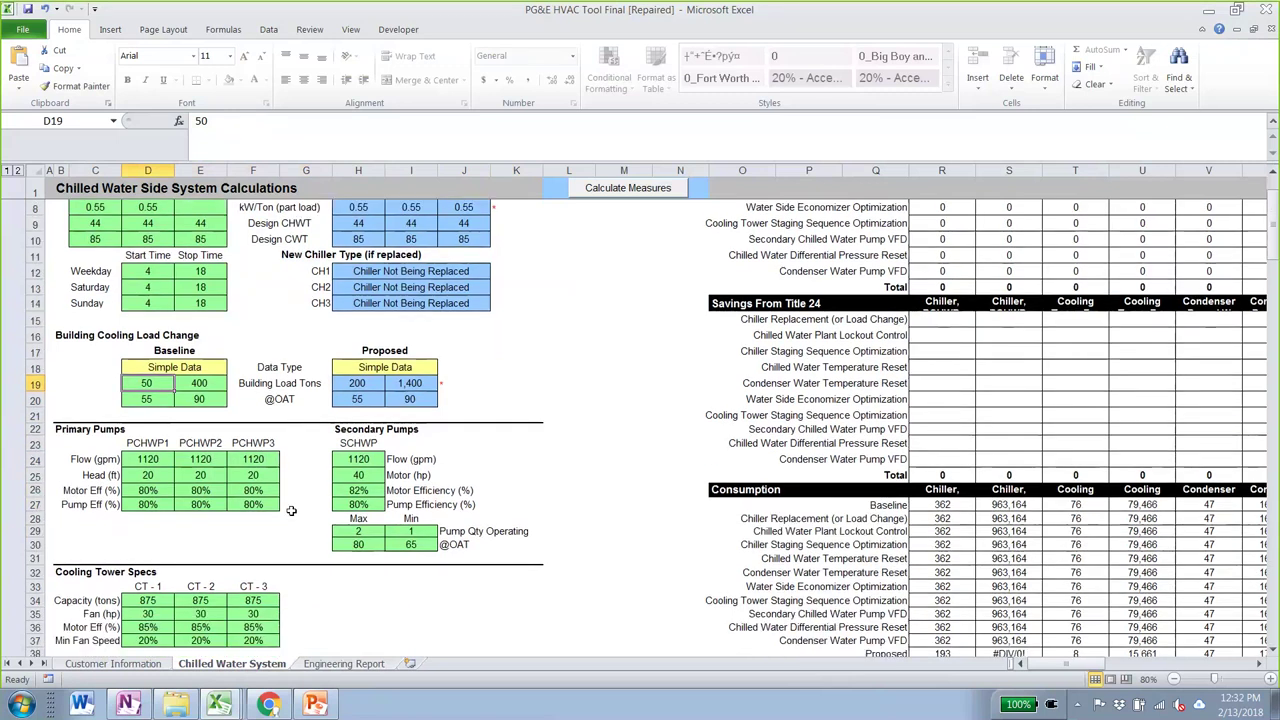
scroll(157, 410, "up", 2)
left_click(157, 505)
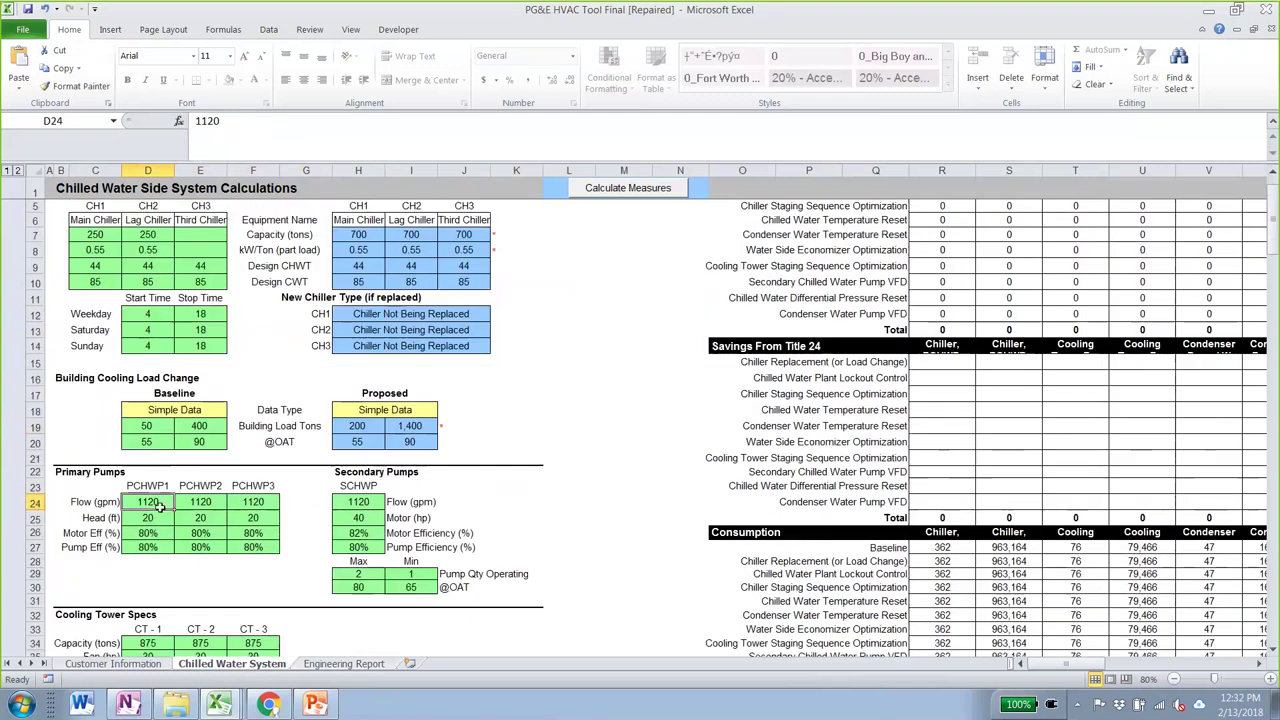
left_click(92, 238)
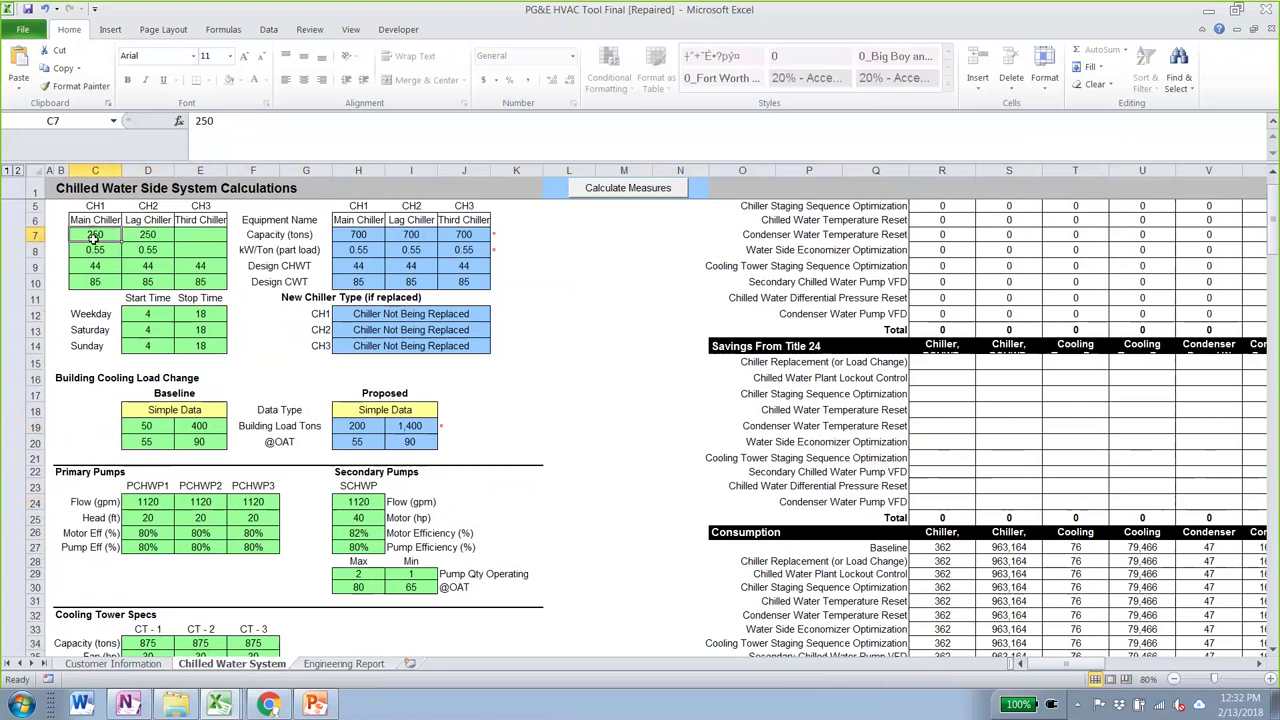
left_click_drag(256, 501, 259, 515)
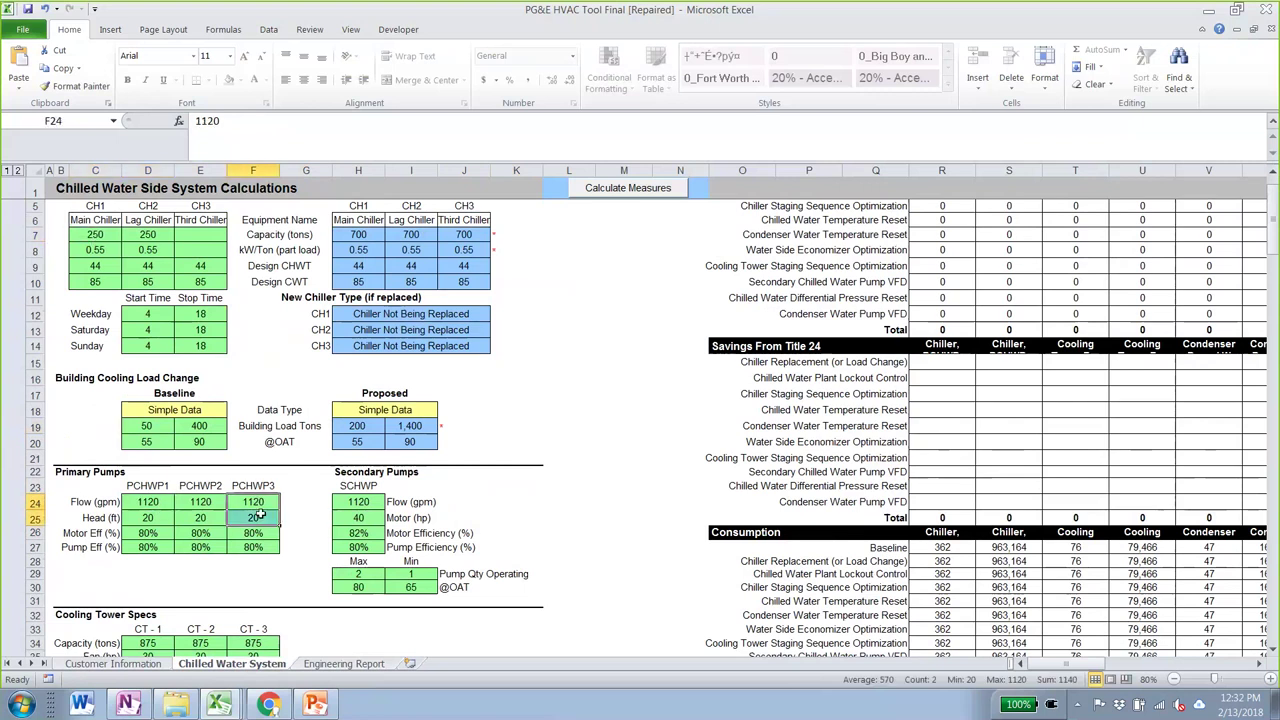
key("Delete")
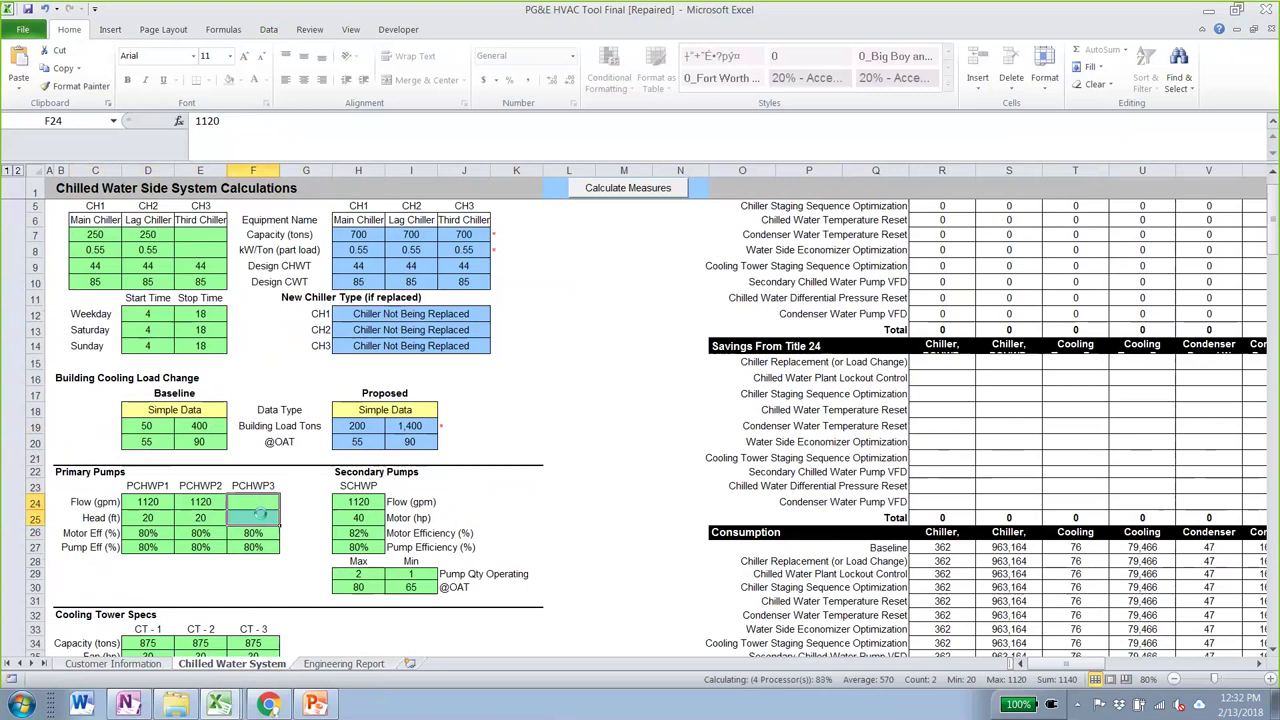
Set the flow of primary pumps PCHWP1 and PCHWP2 to 400 gpm each
key("Down")
key("Down")
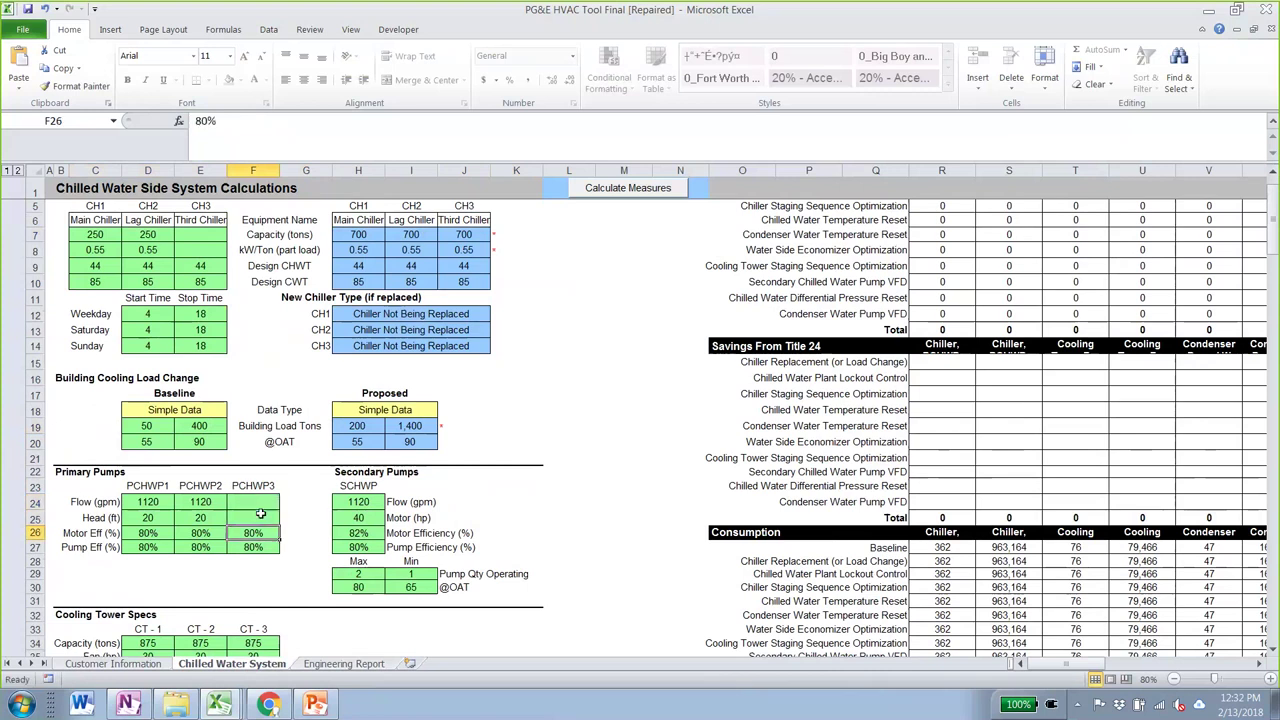
key("Down")
key("Up")
key("Left")
key("Left")
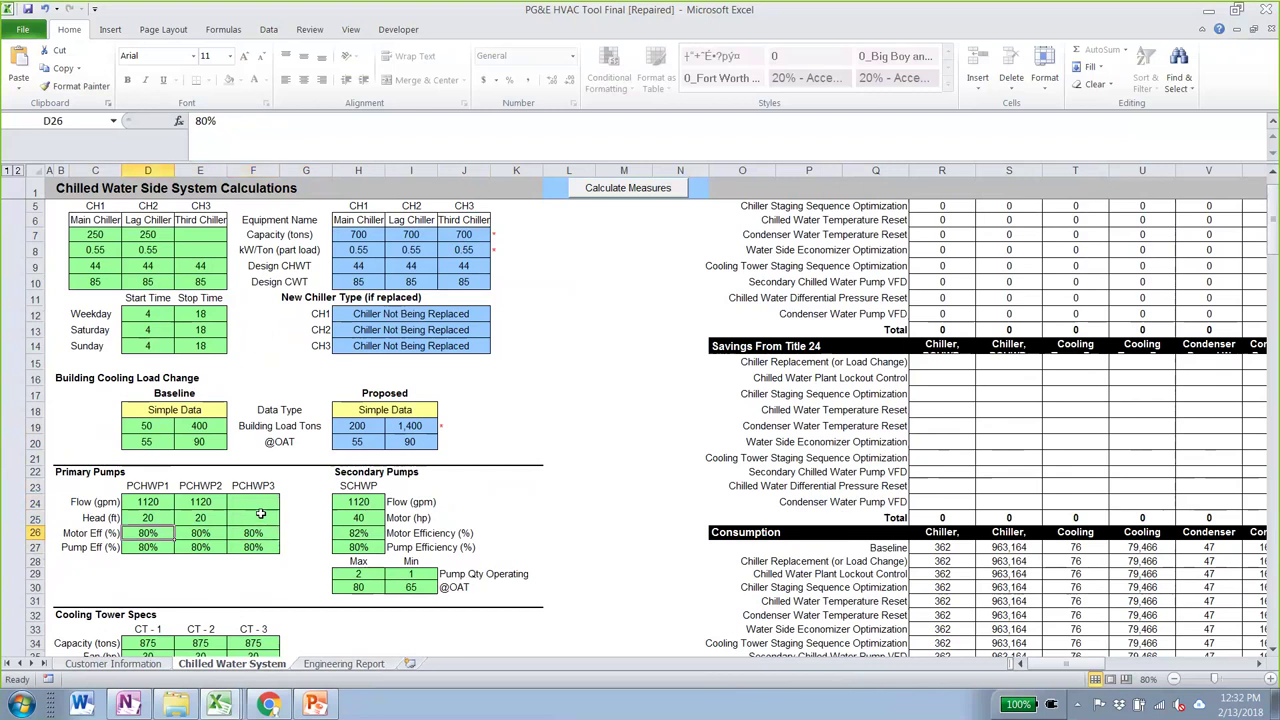
key("Up")
key("Up")
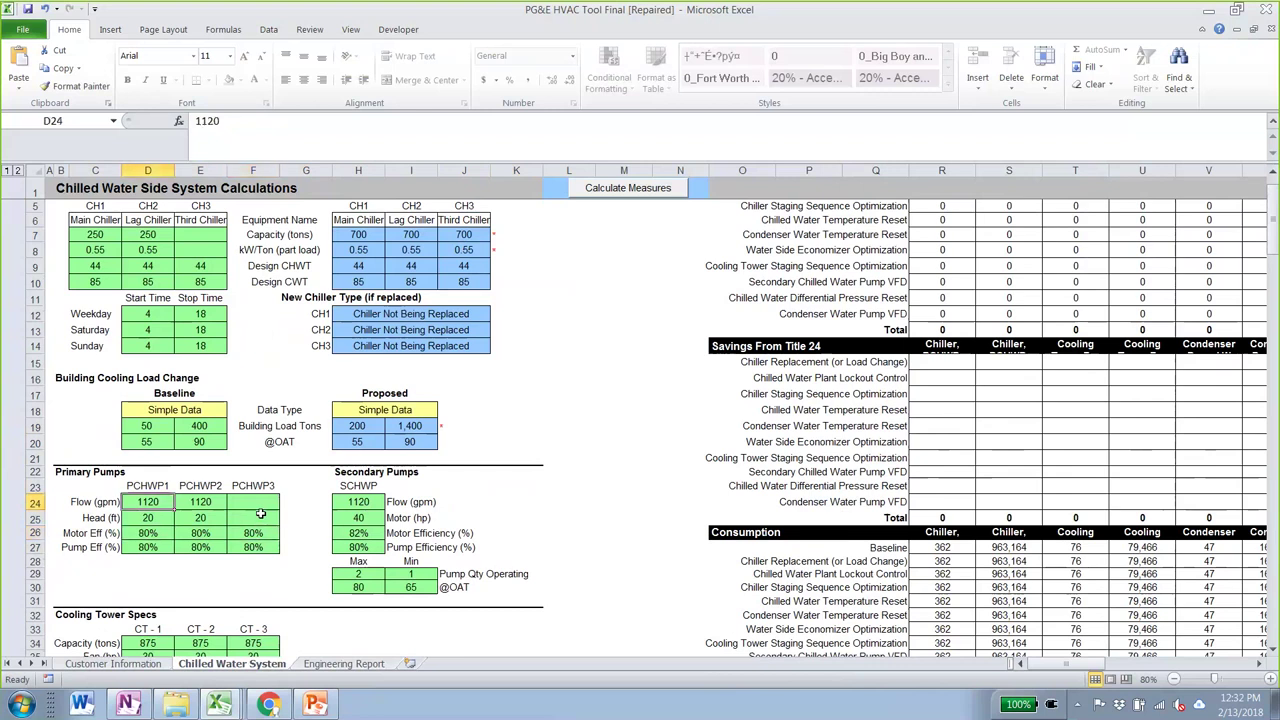
type("400")
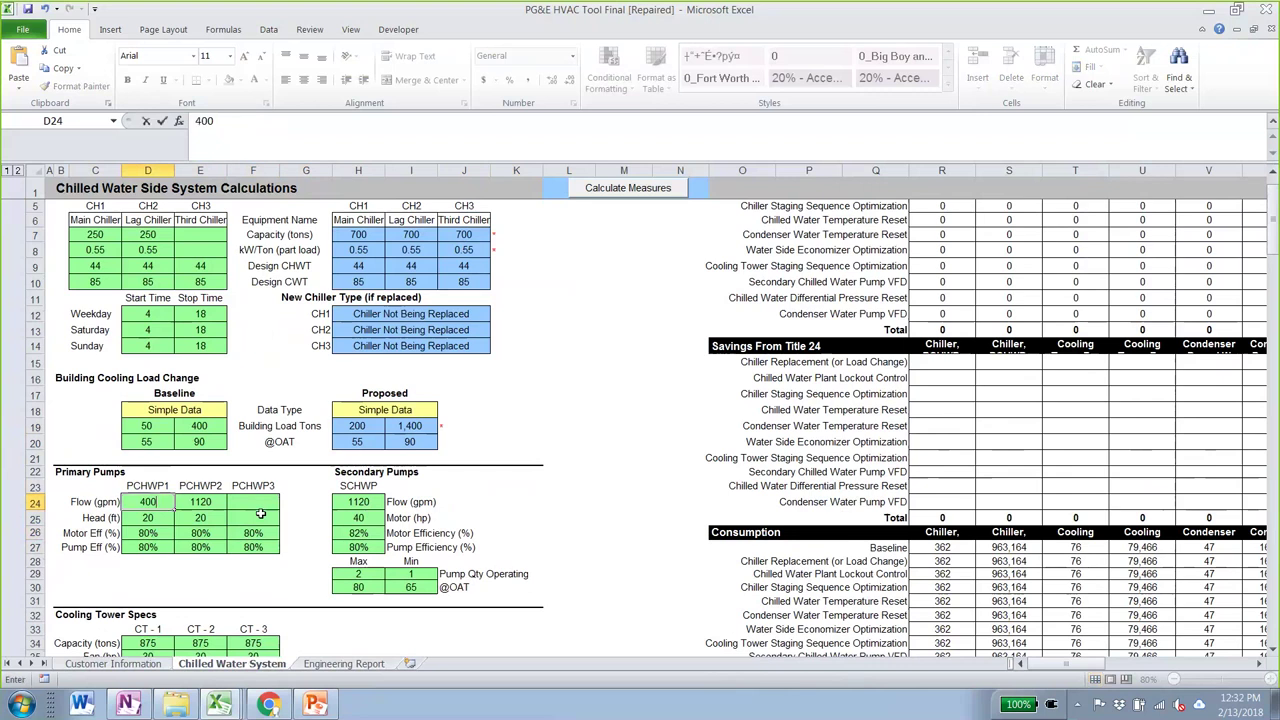
key("Return")
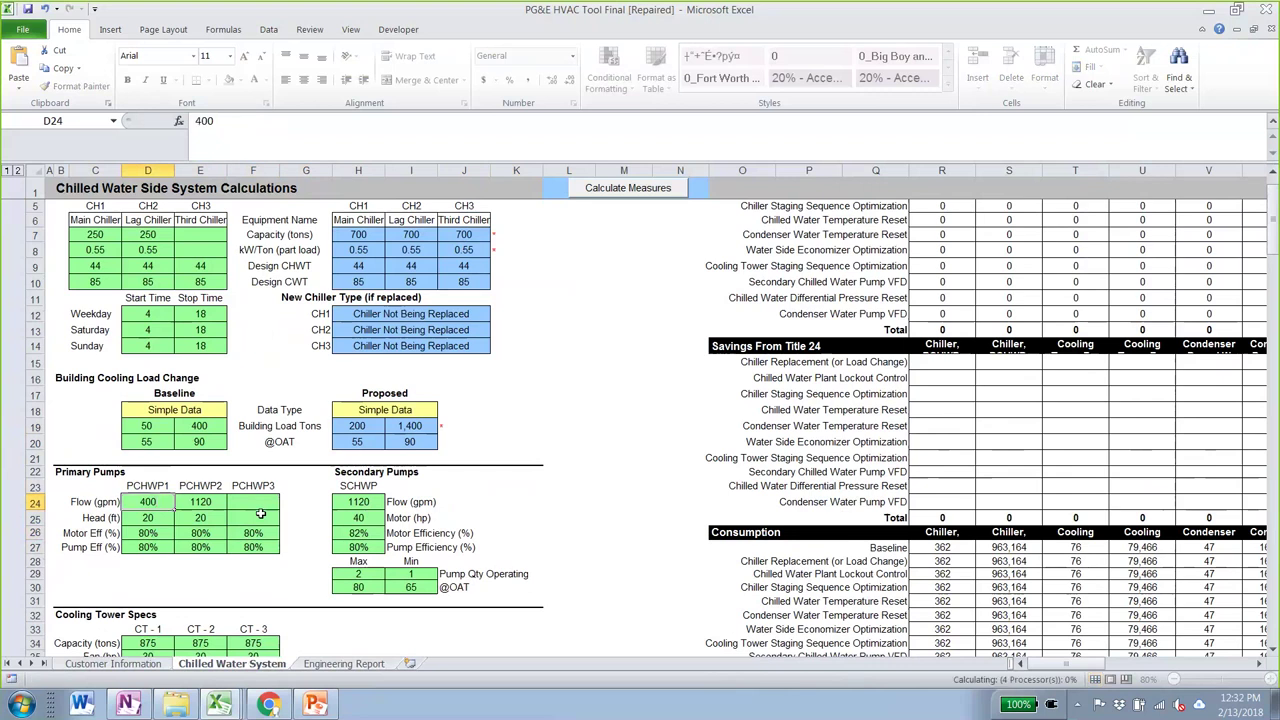
key("Right")
type("400")
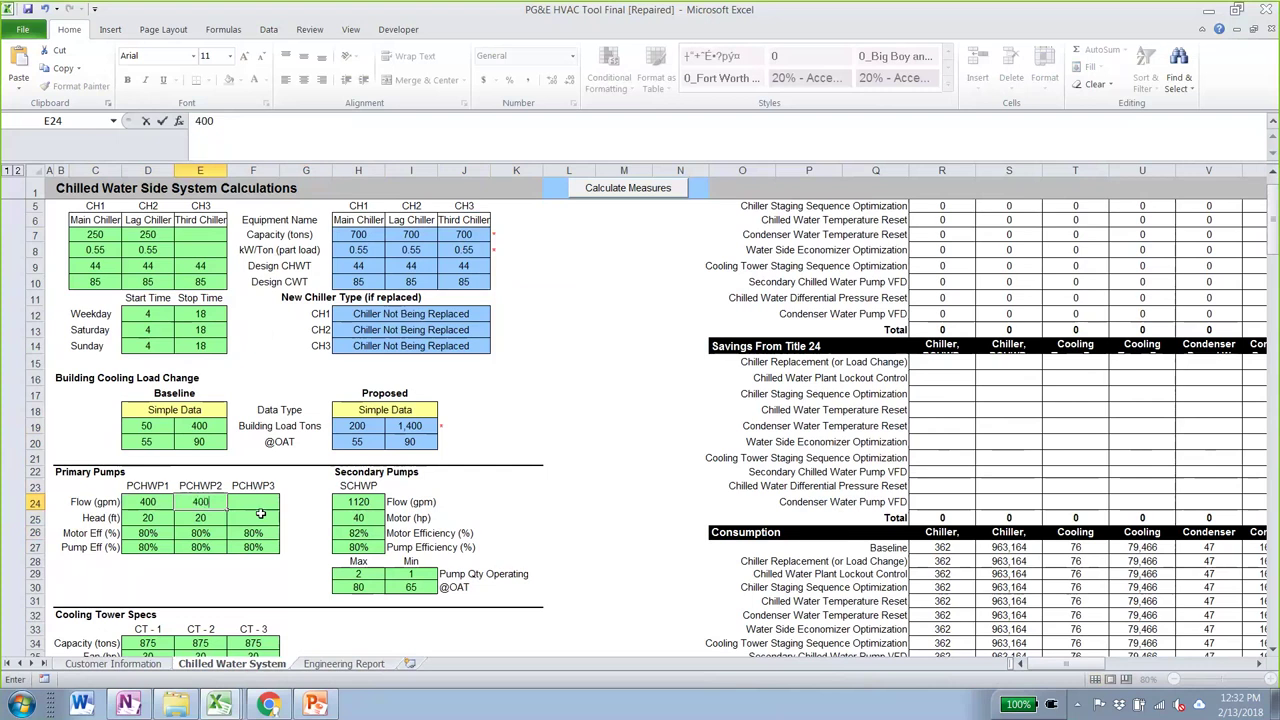
key("Return")
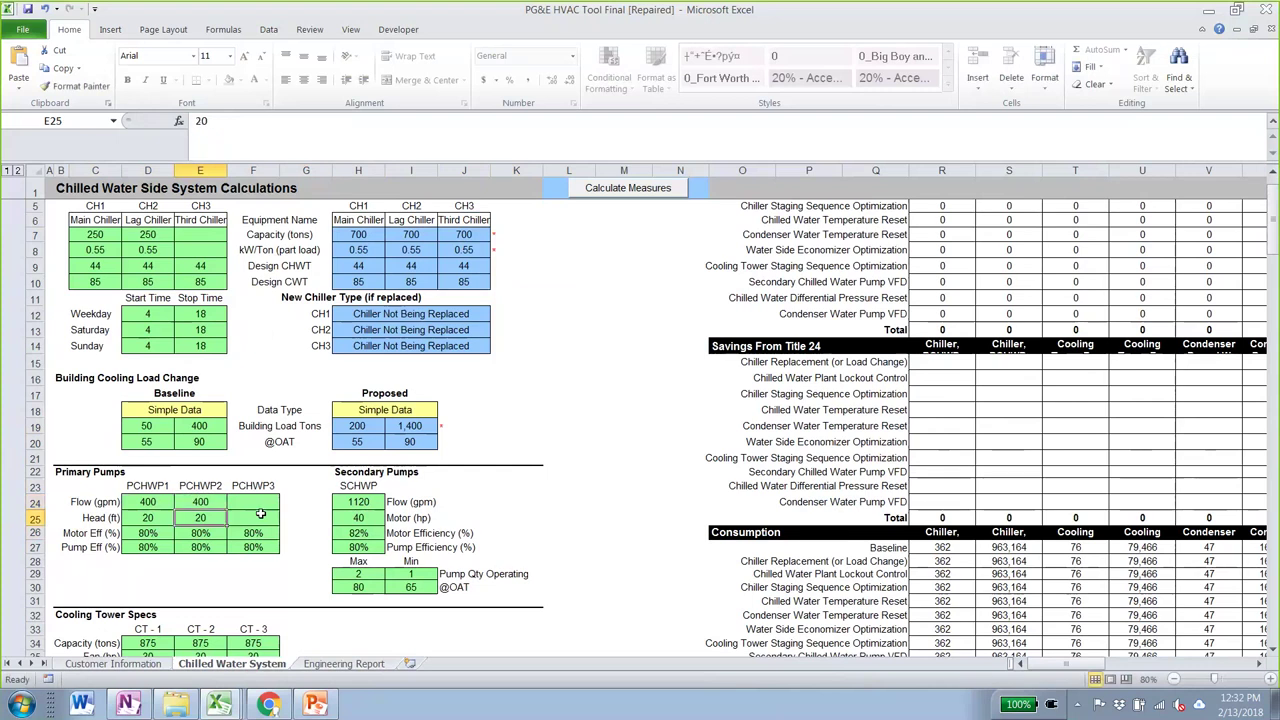
Set the secondary chilled water pump's flow to 800 gpm and its motor size to 30 hp
key("Left")
key("Down")
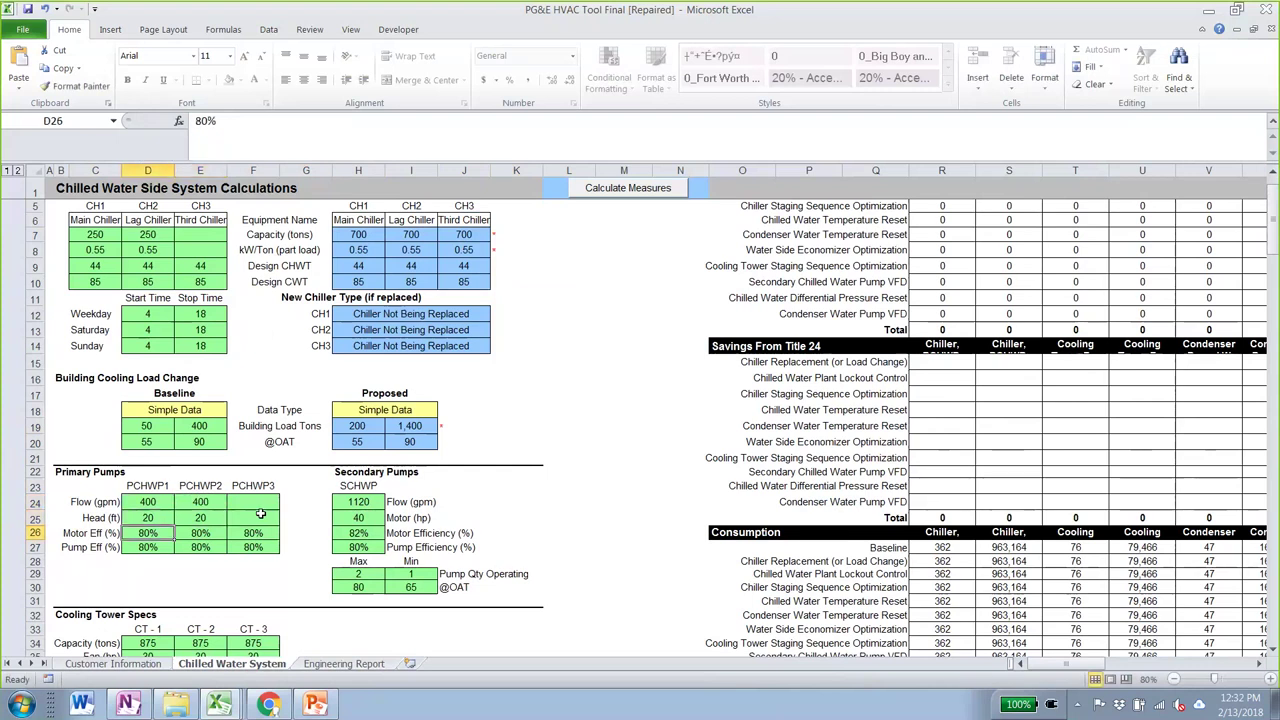
scroll(202, 559, "down", 2)
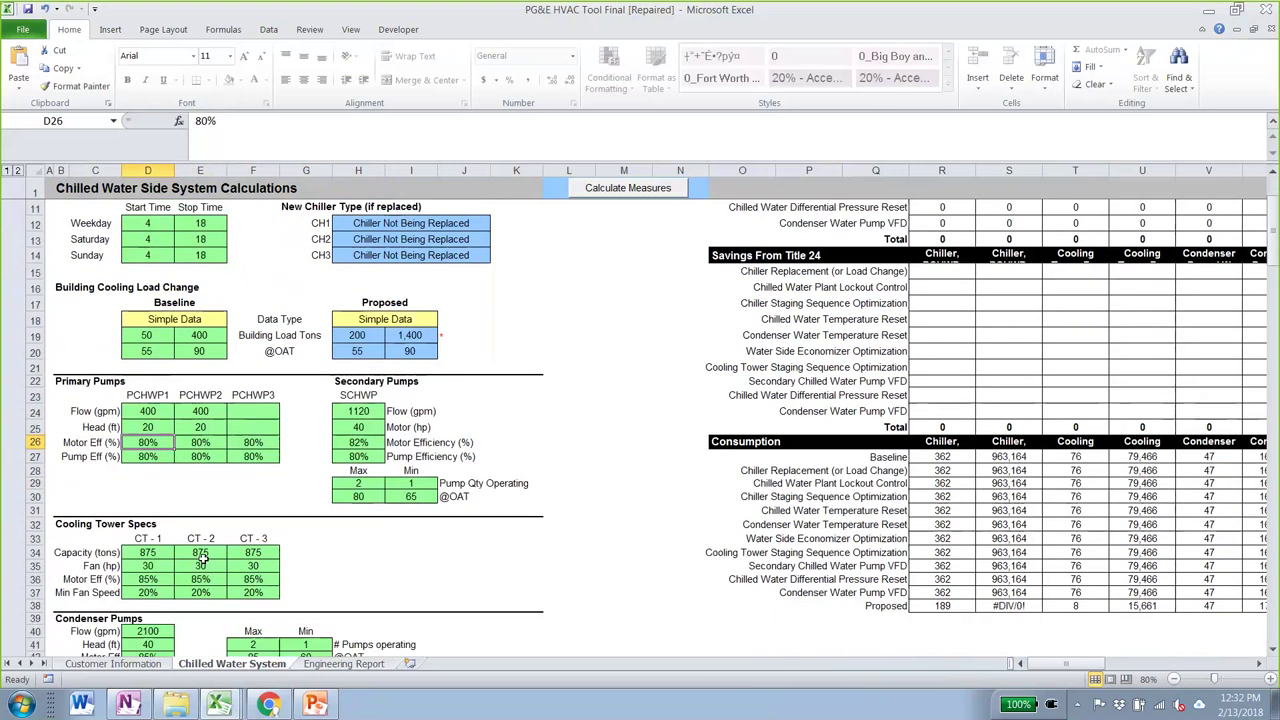
scroll(202, 559, "down", 1)
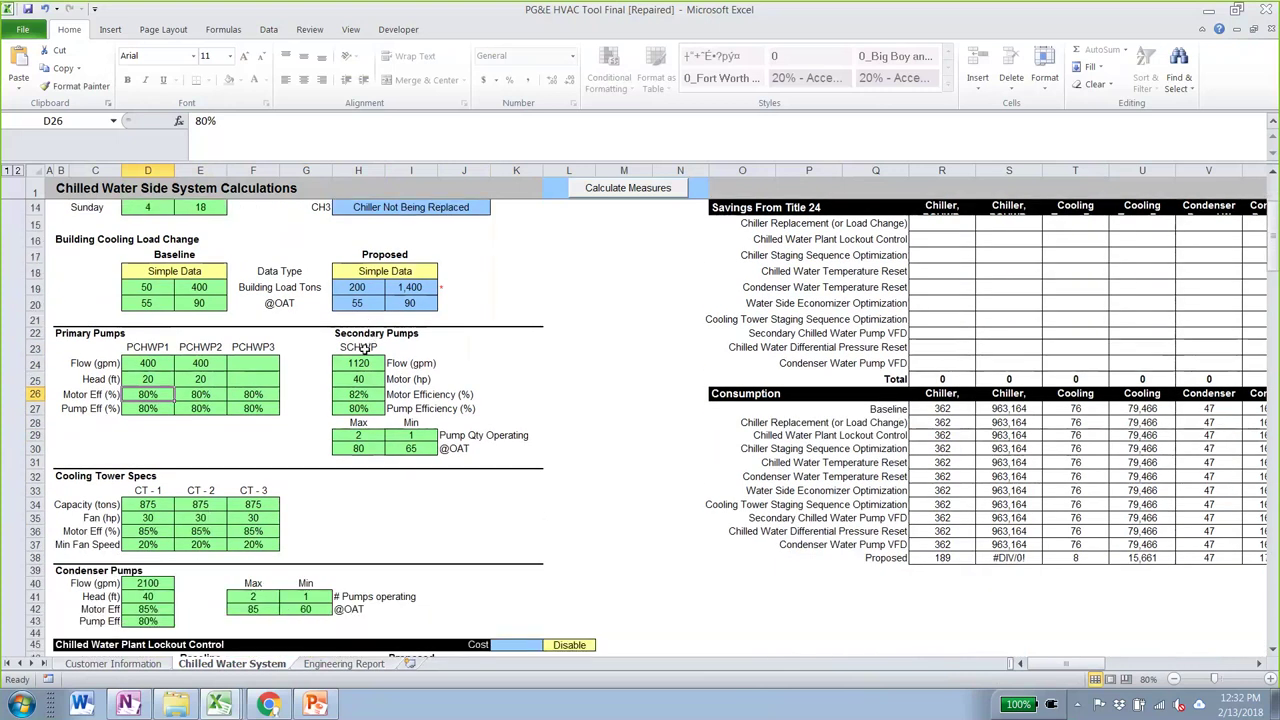
left_click(358, 365)
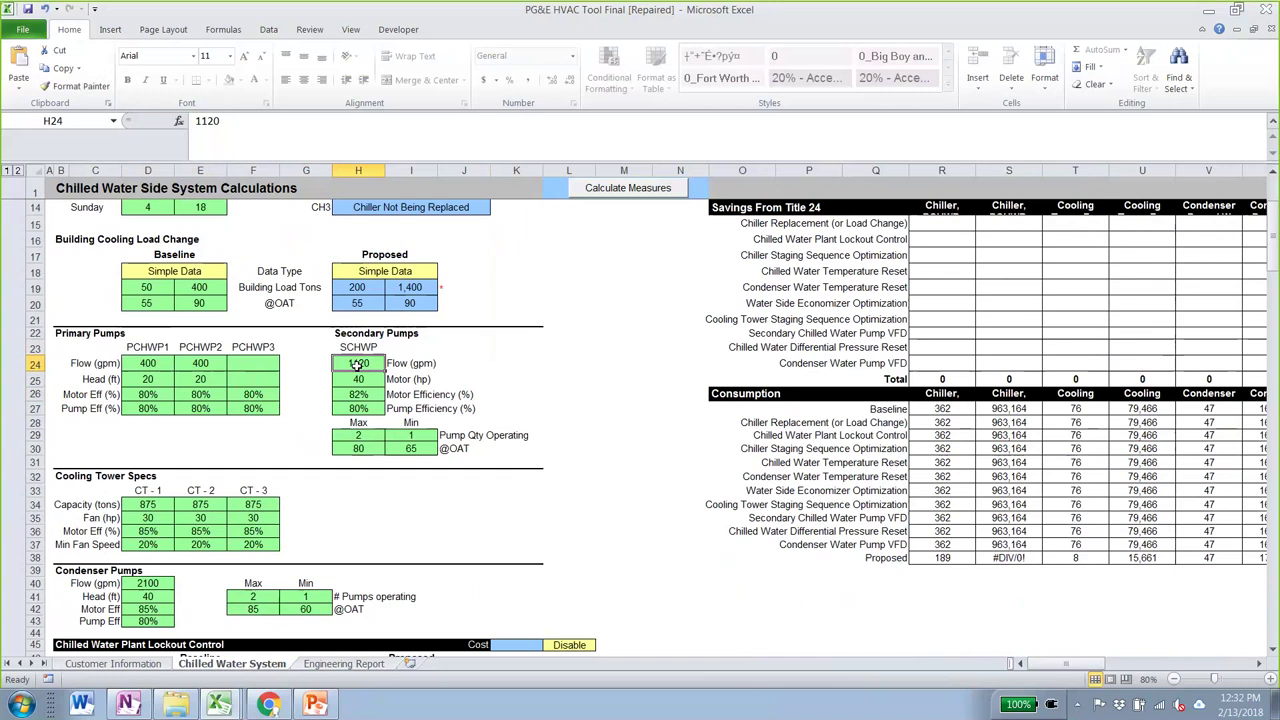
type("800")
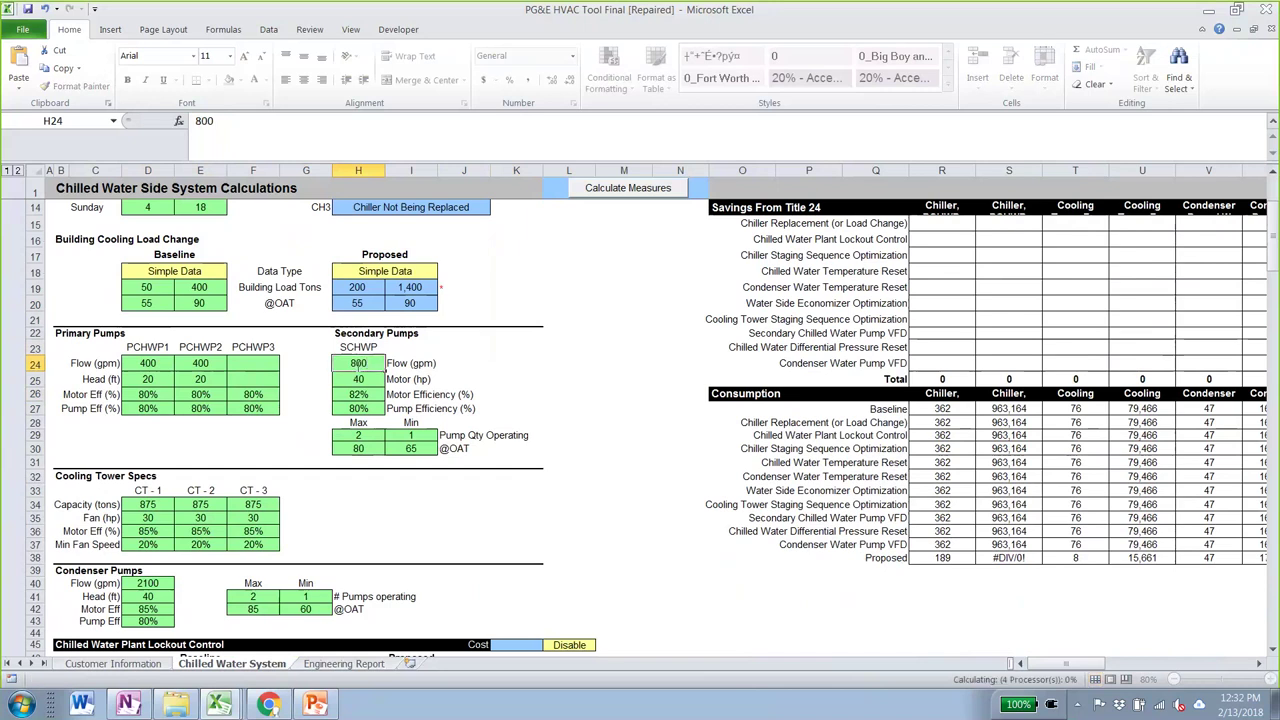
key("Return")
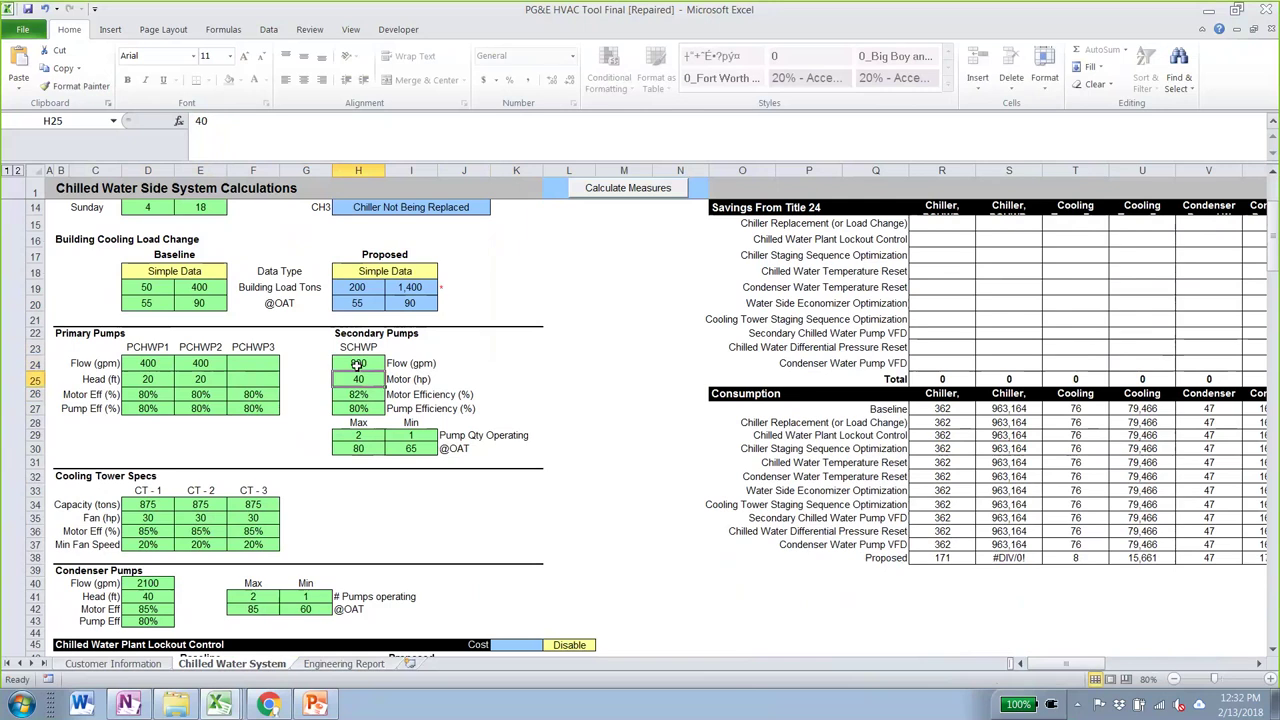
type("30")
key("ctrl+Return")
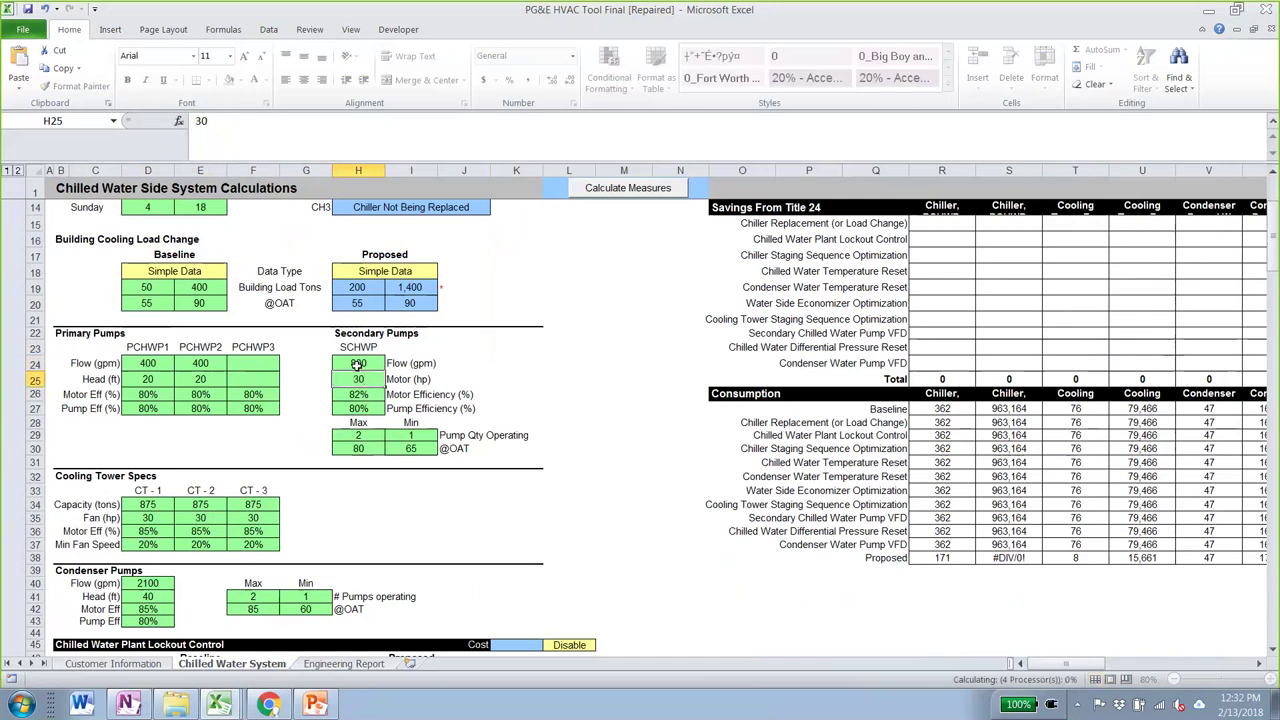
Set the secondary pump's motor efficiency to 80% and check the maximum and minimum pump quantities operating
key("Down")
type("80")
key("ctrl+Return")
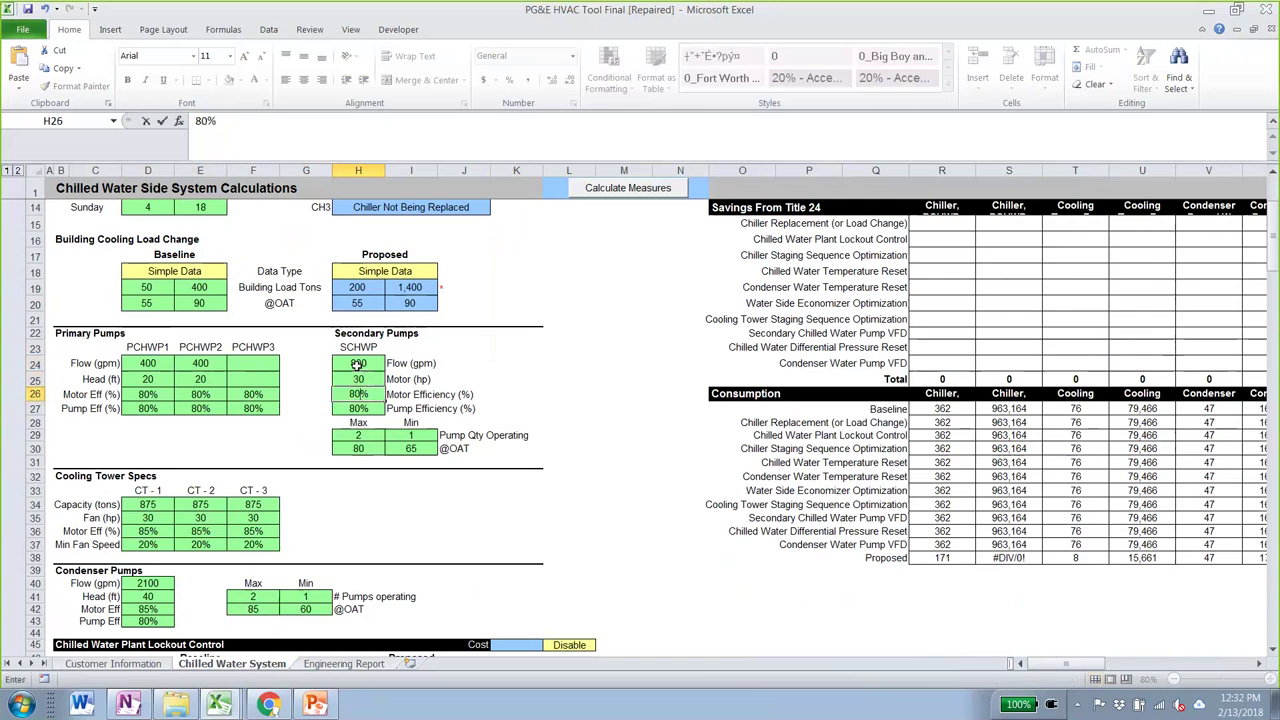
key("Down")
key("Down")
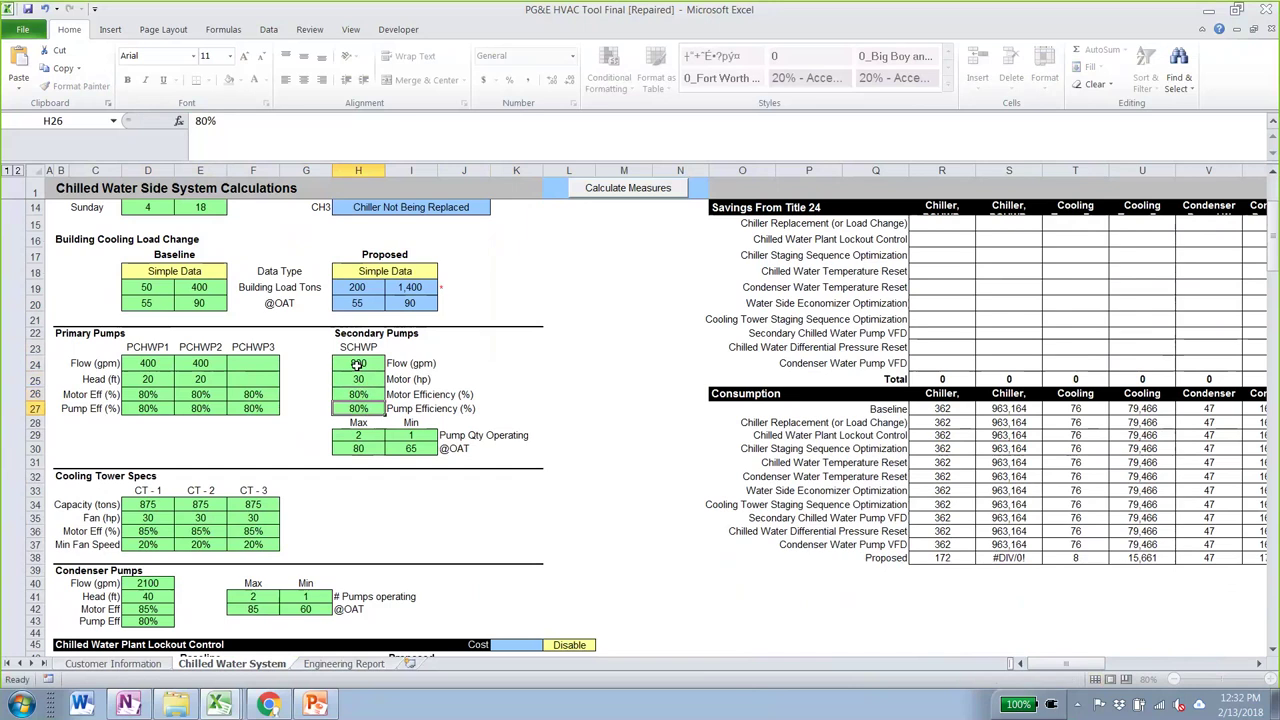
key("Down")
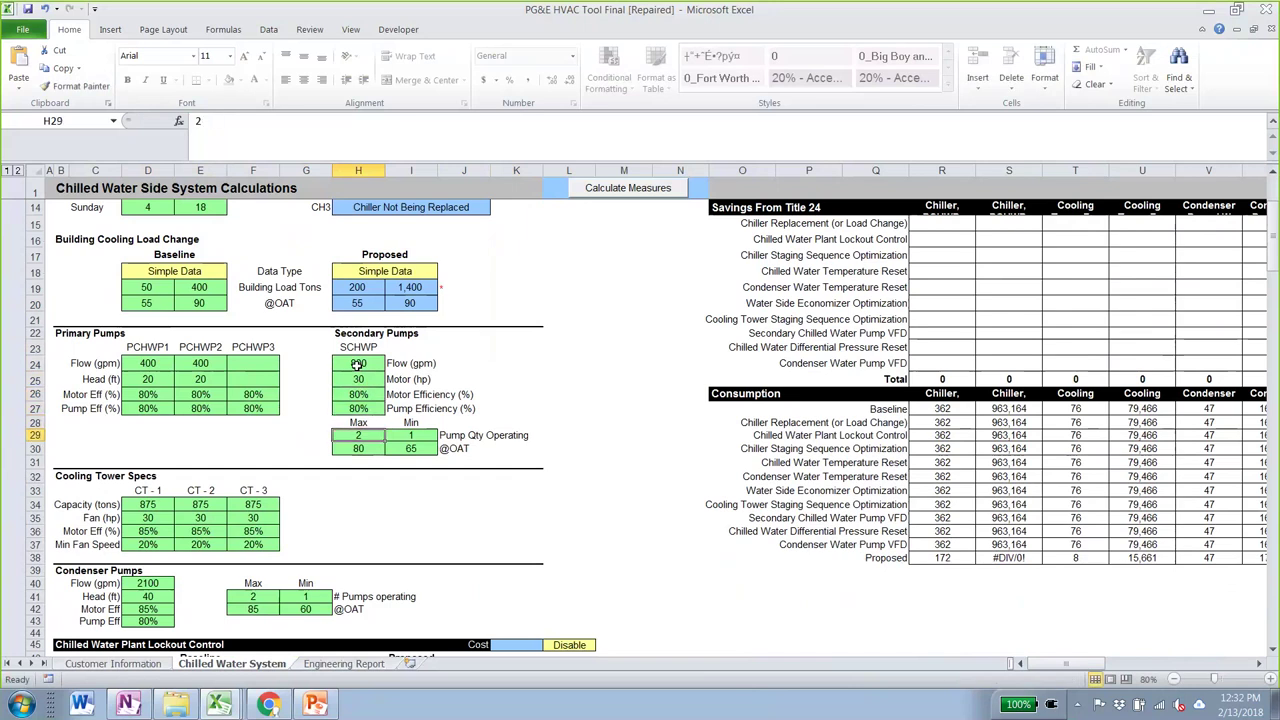
key("Right")
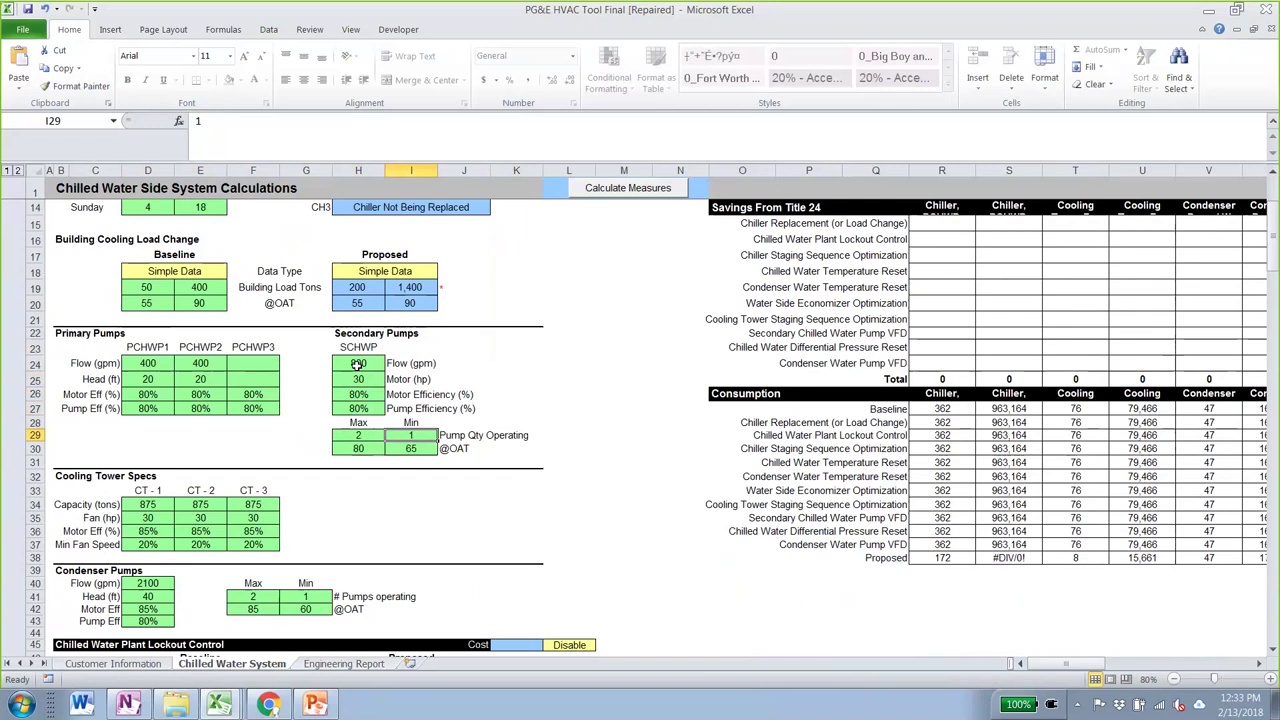
key("Left")
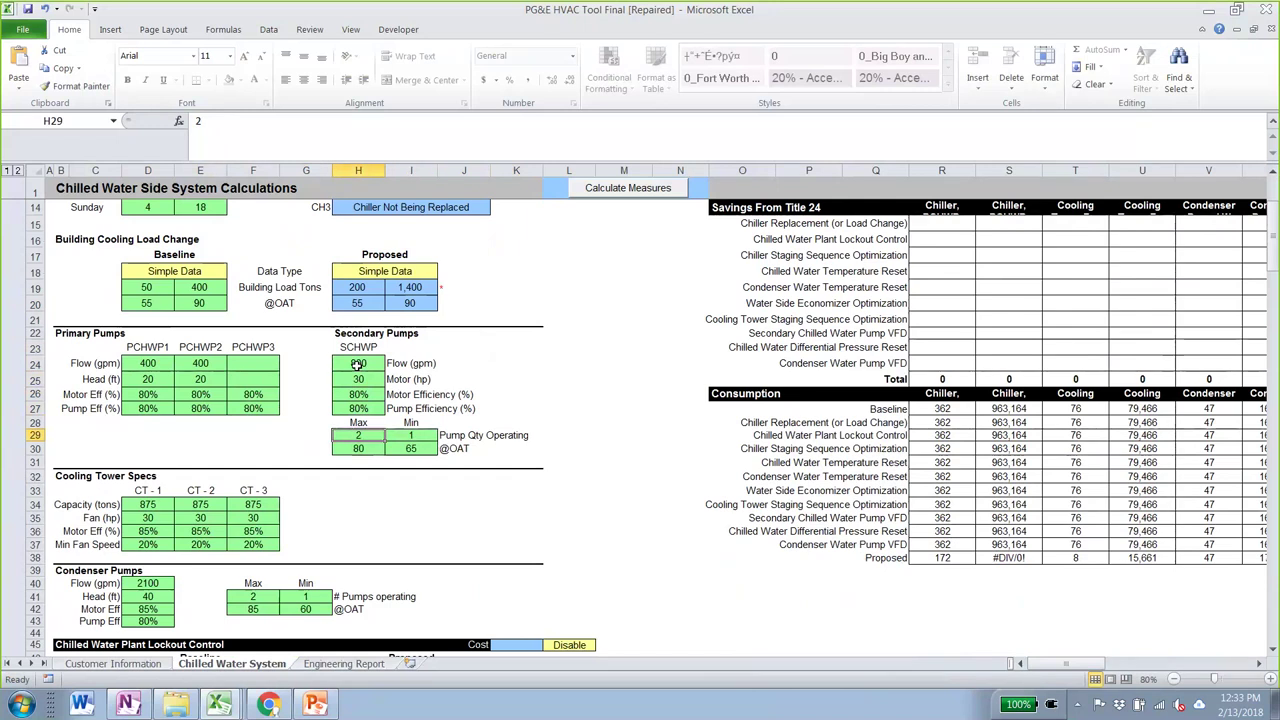
Check the outdoor air temperatures tied to the secondary pump's maximum and minimum operating quantities
key("Down")
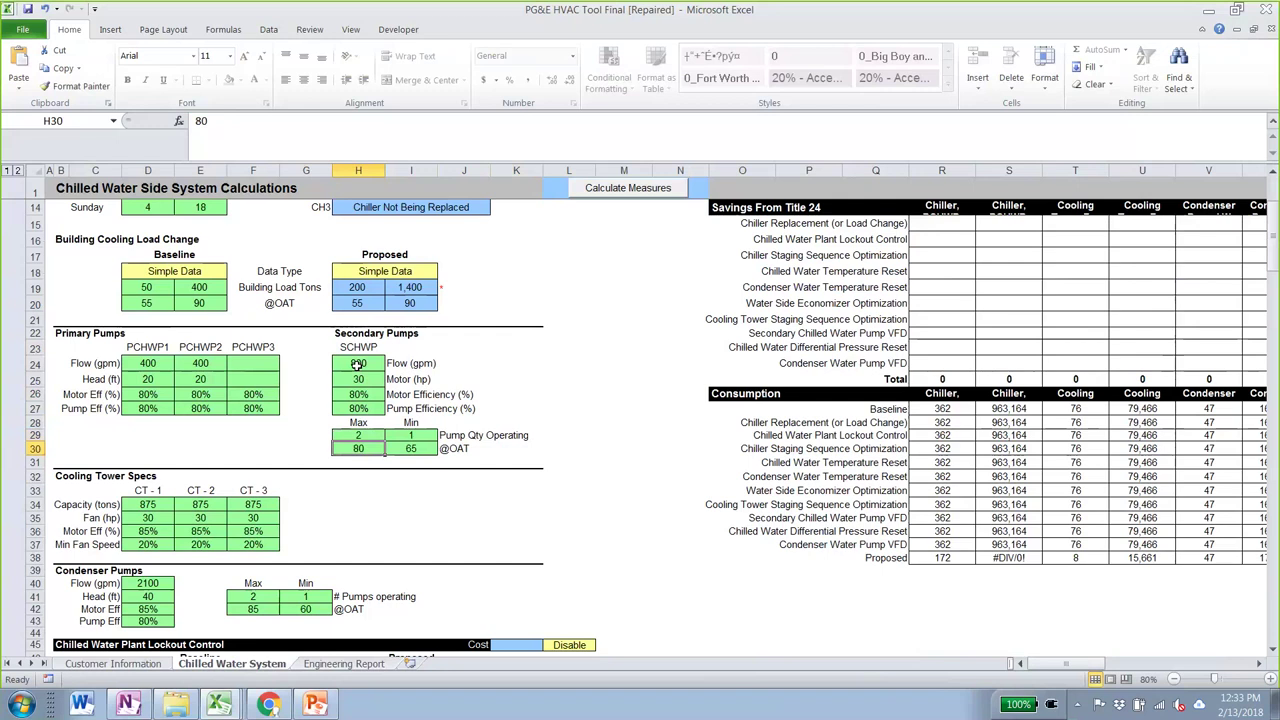
key("Up")
key("Right")
key("Down")
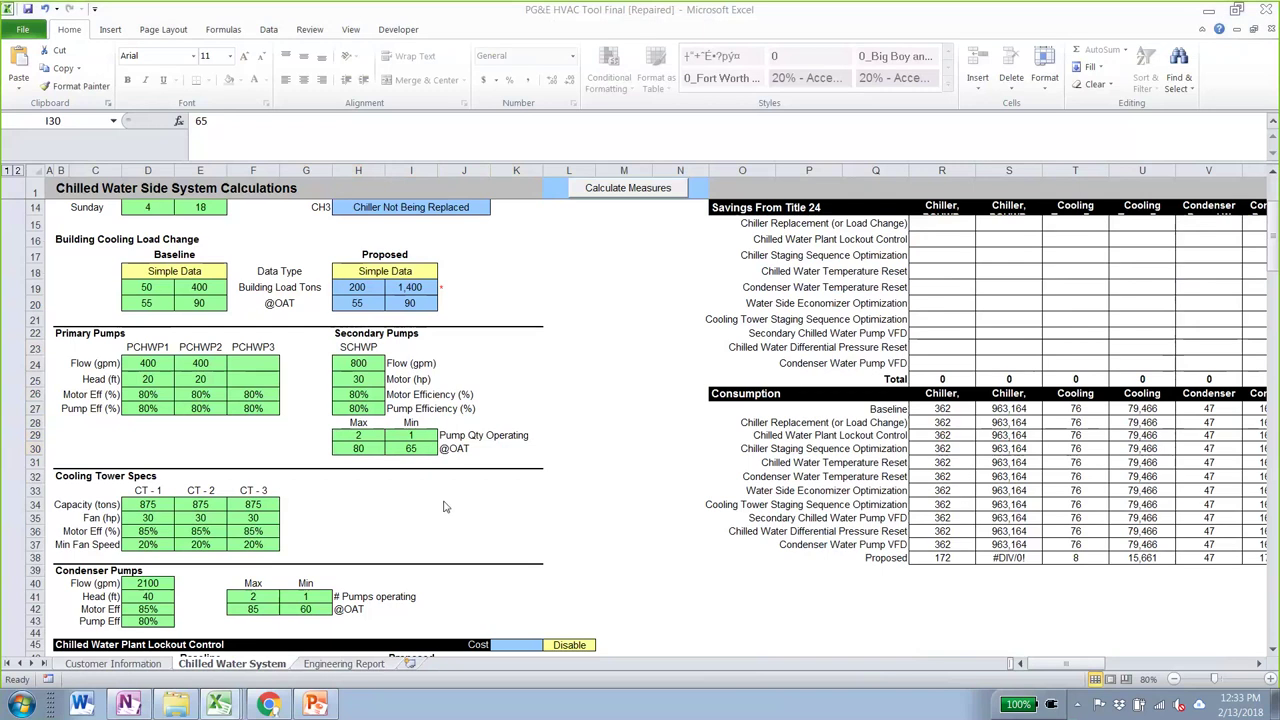
Clear the capacity and fan horsepower of the third cooling tower, CT-3
scroll(178, 389, "down", 2)
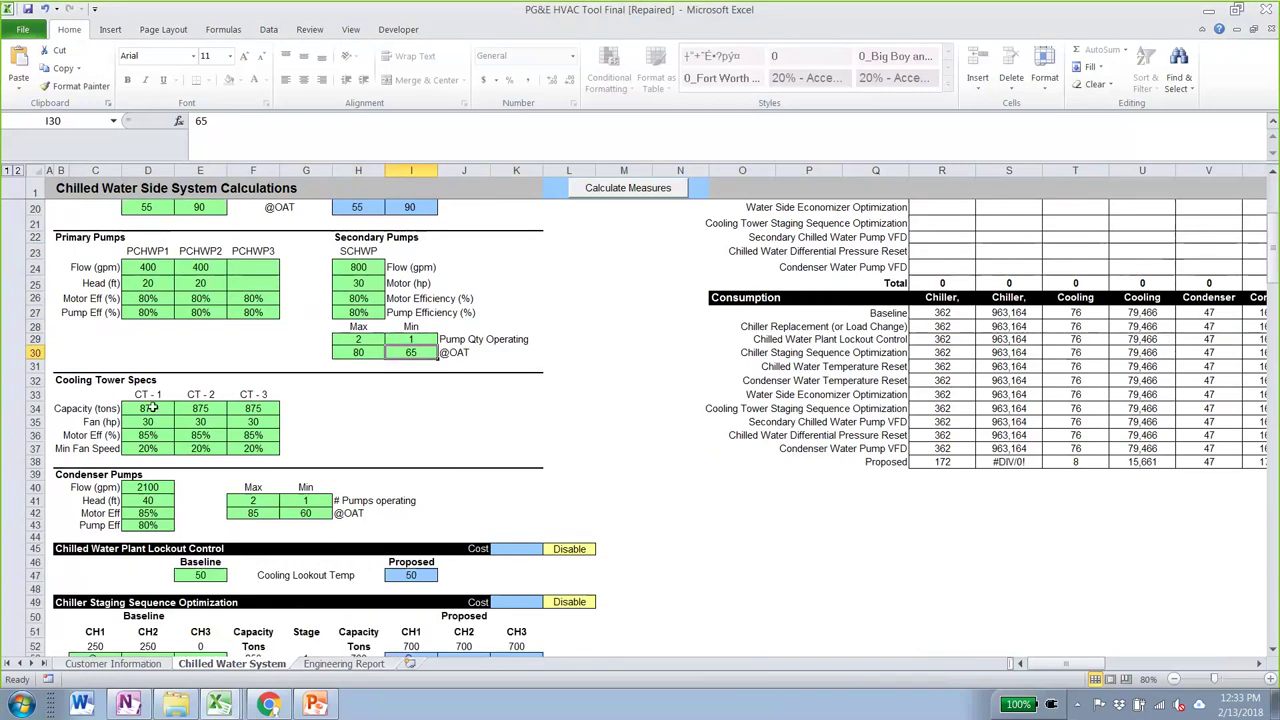
left_click_drag(252, 408, 253, 418)
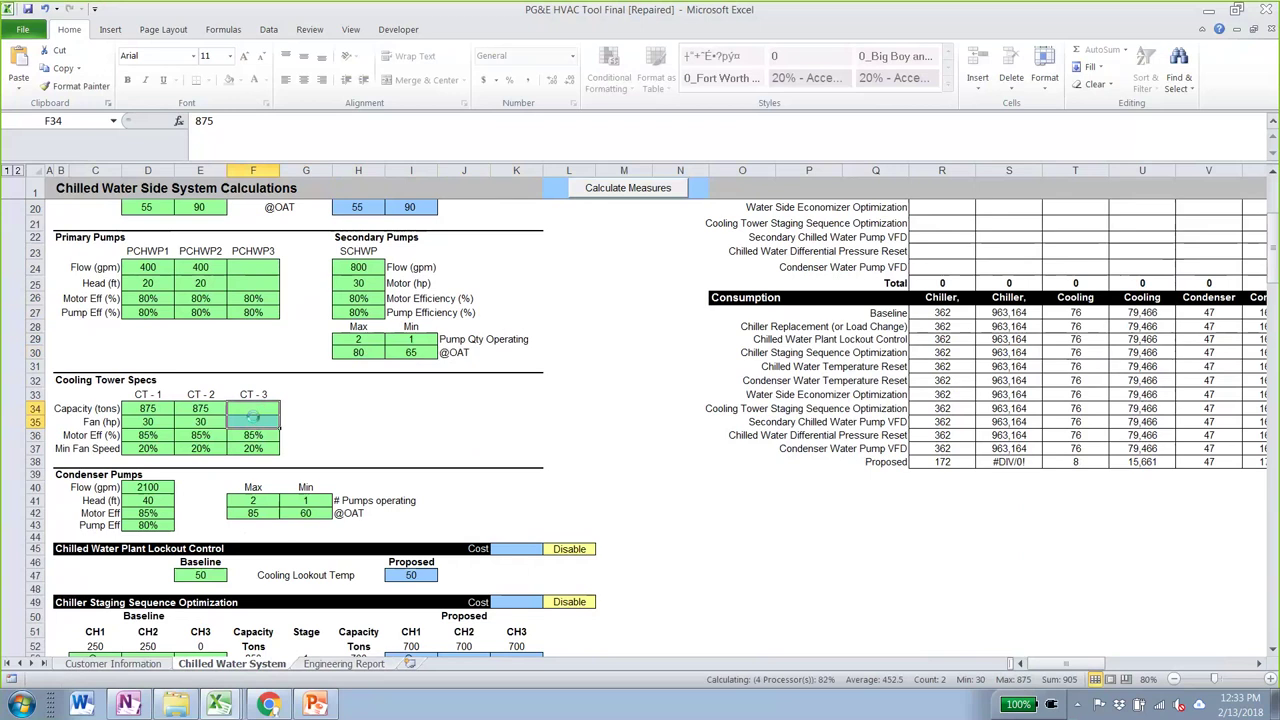
key("Delete")
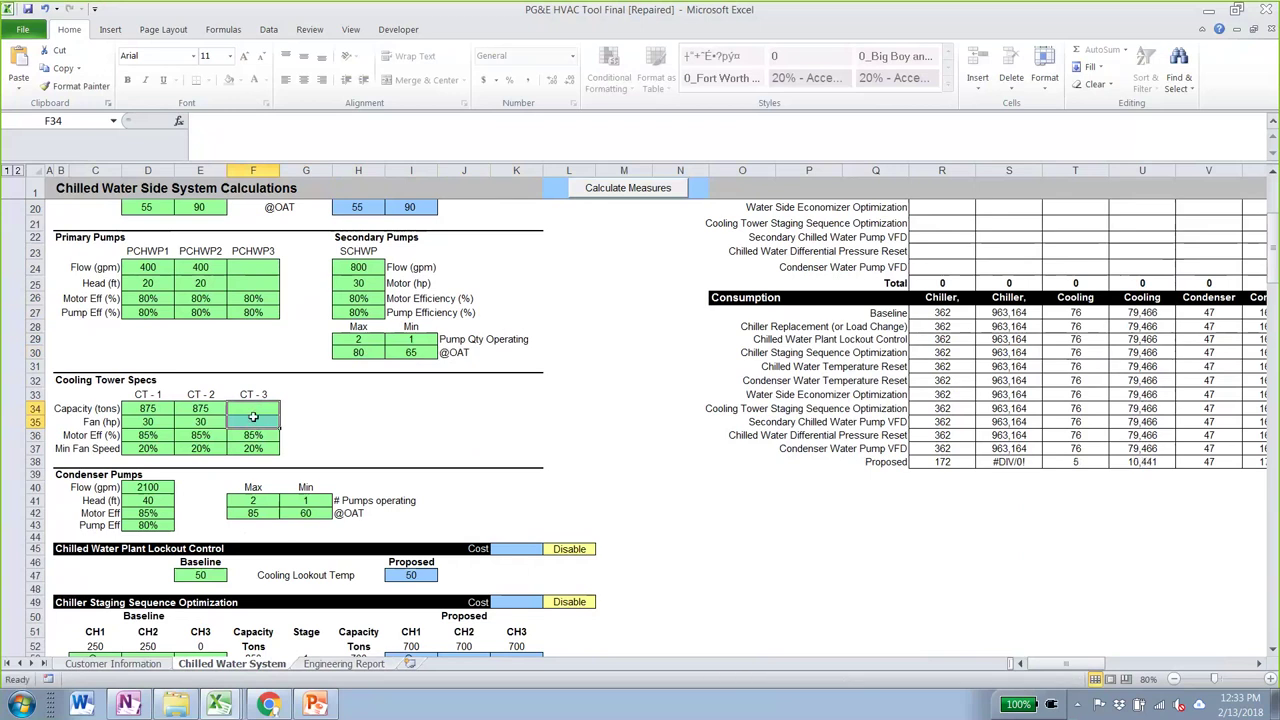
key("Down")
key("Down")
key("Down")
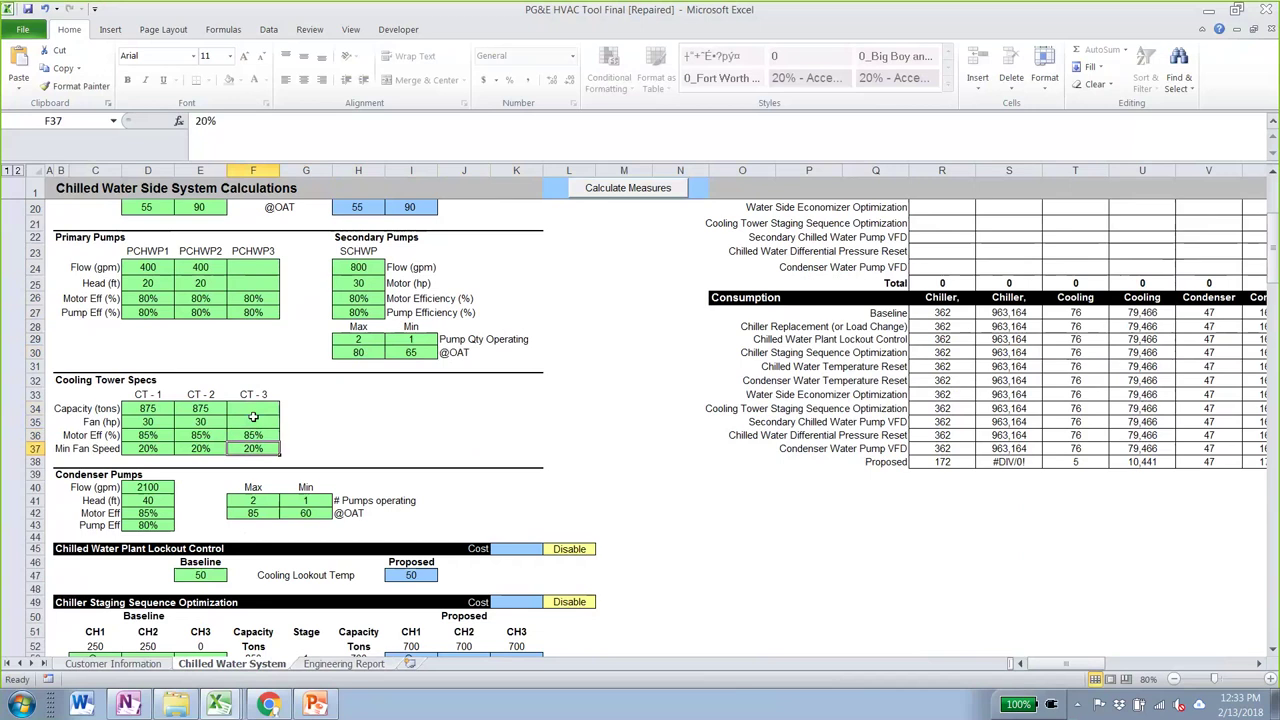
Set the capacity of cooling towers CT-1 and CT-2 to 300 tons each
left_click(150, 409)
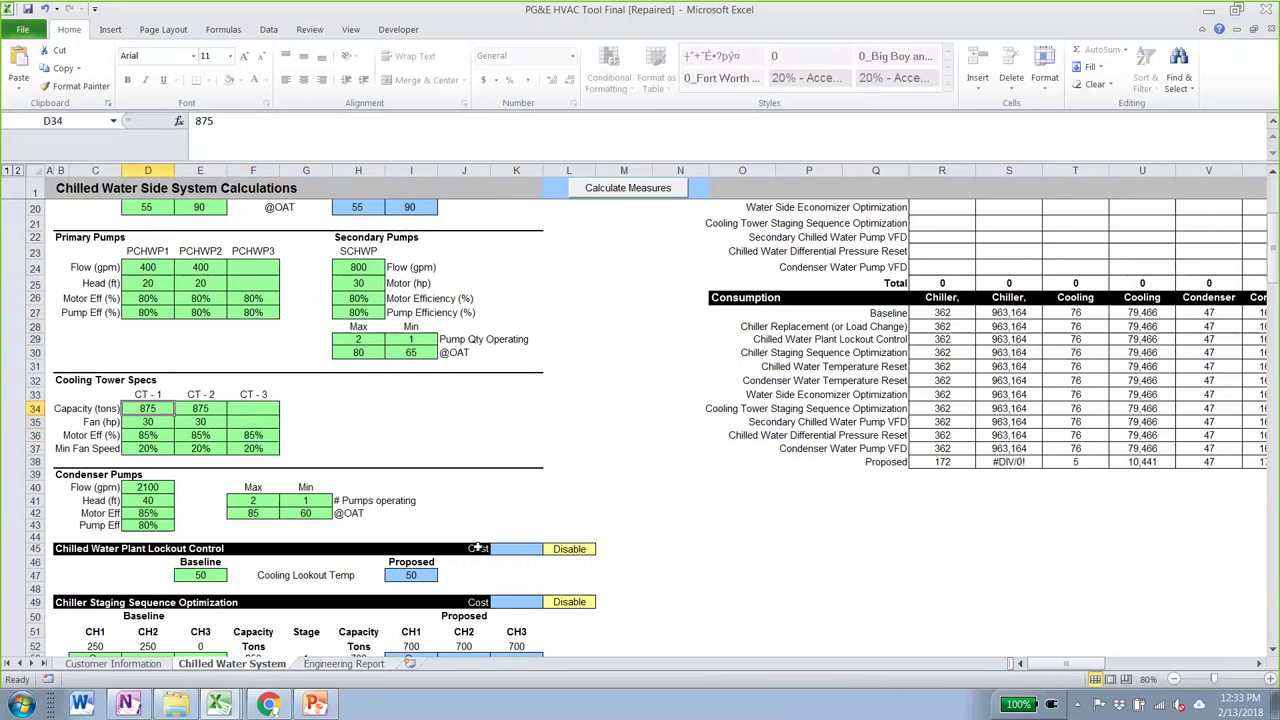
type("300")
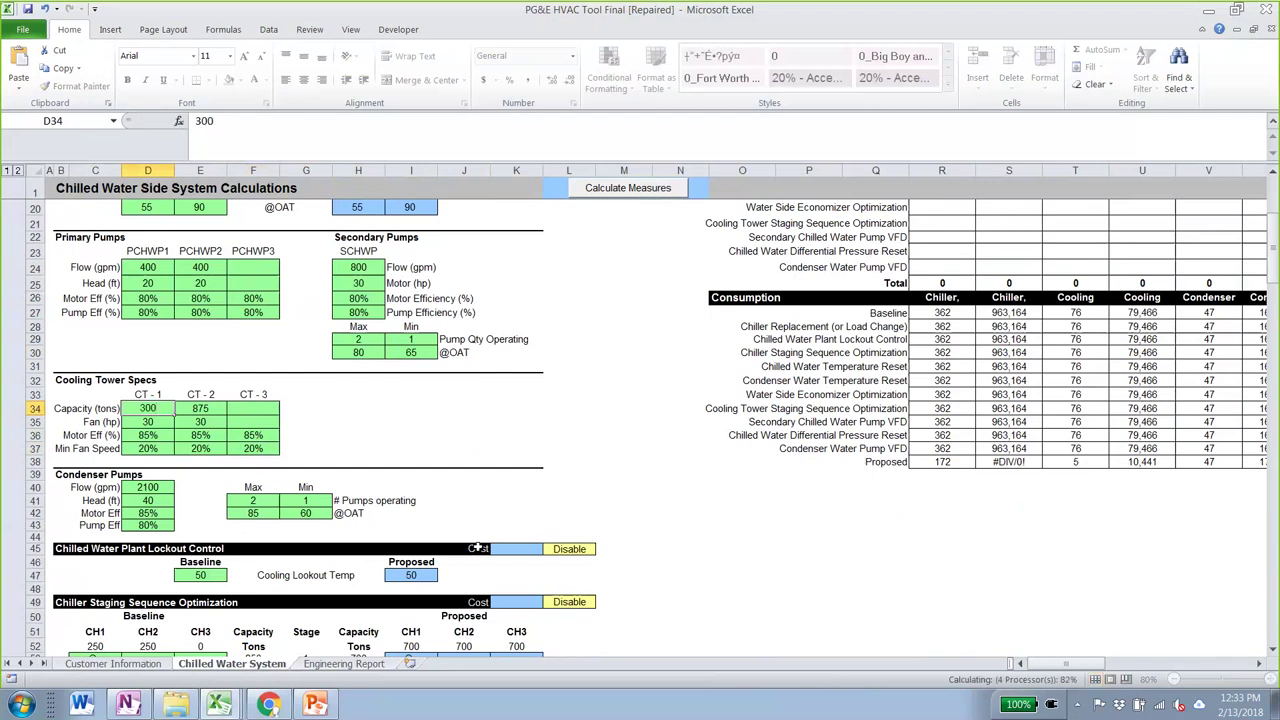
key("Tab")
type("300")
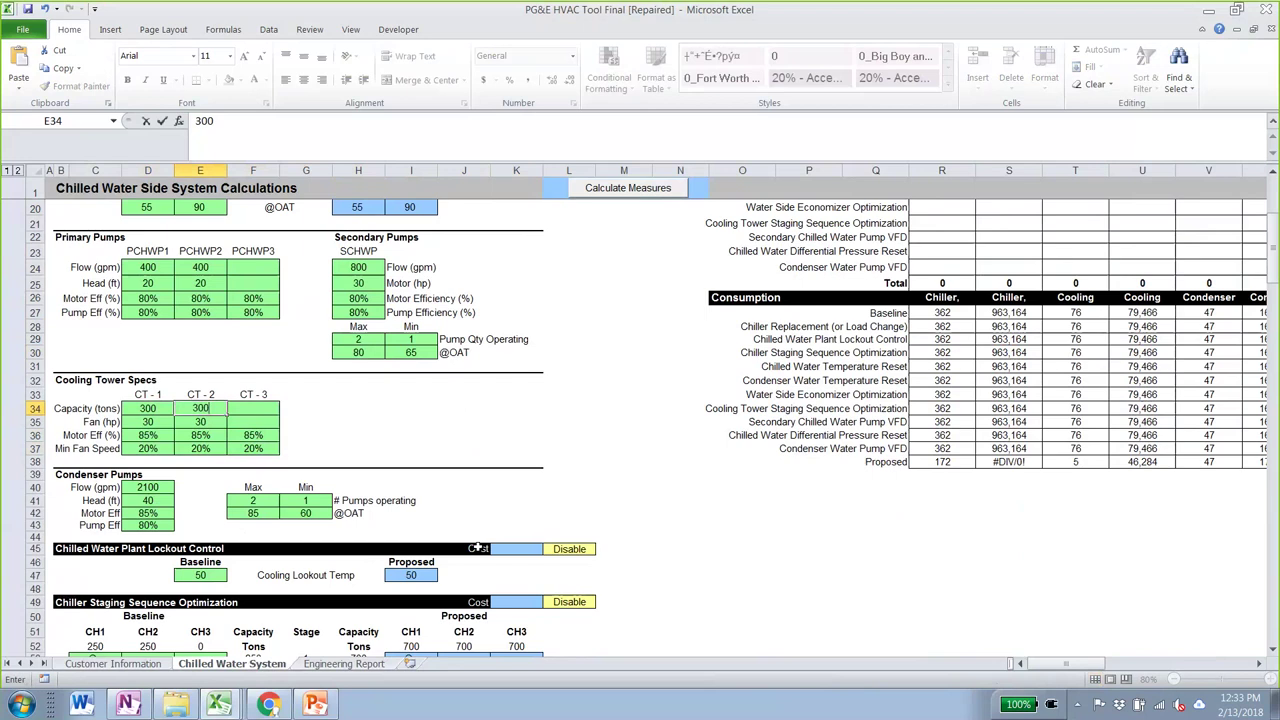
key("Return")
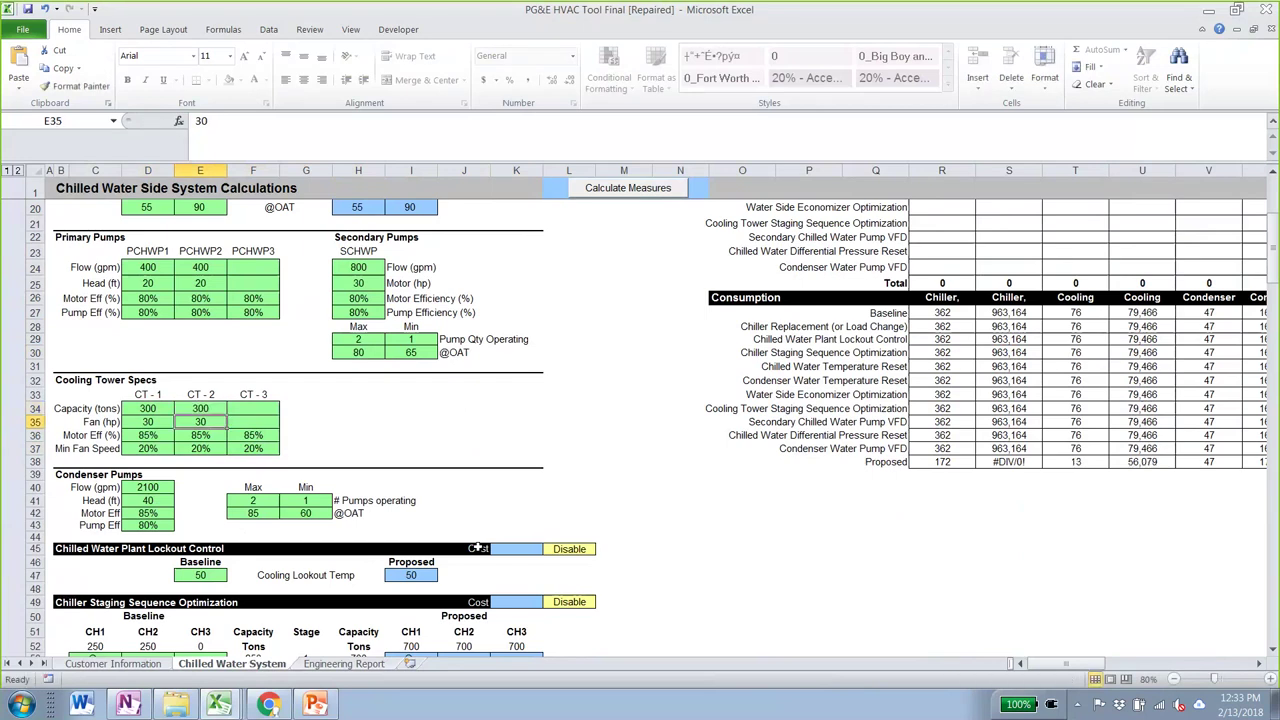
Set the fan size of cooling towers CT-1 and CT-2 to 15 hp each
key("Left")
type("15")
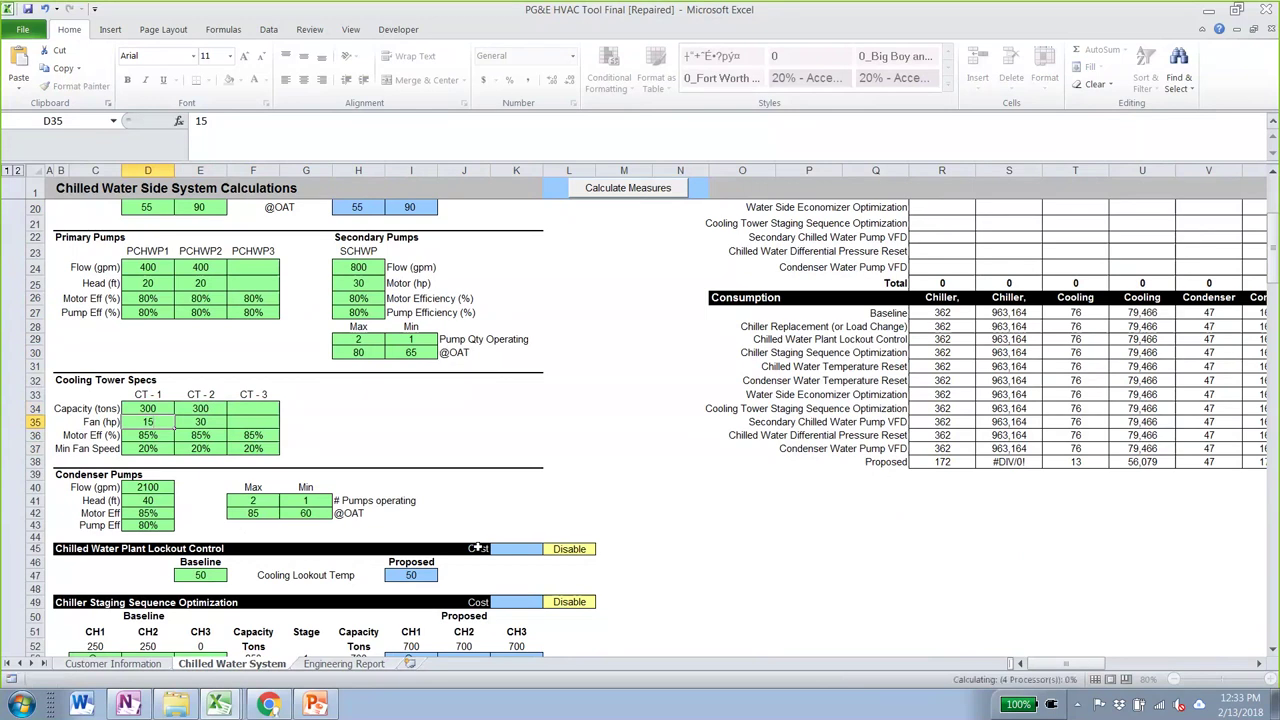
key("Return")
key("Up")
key("Right")
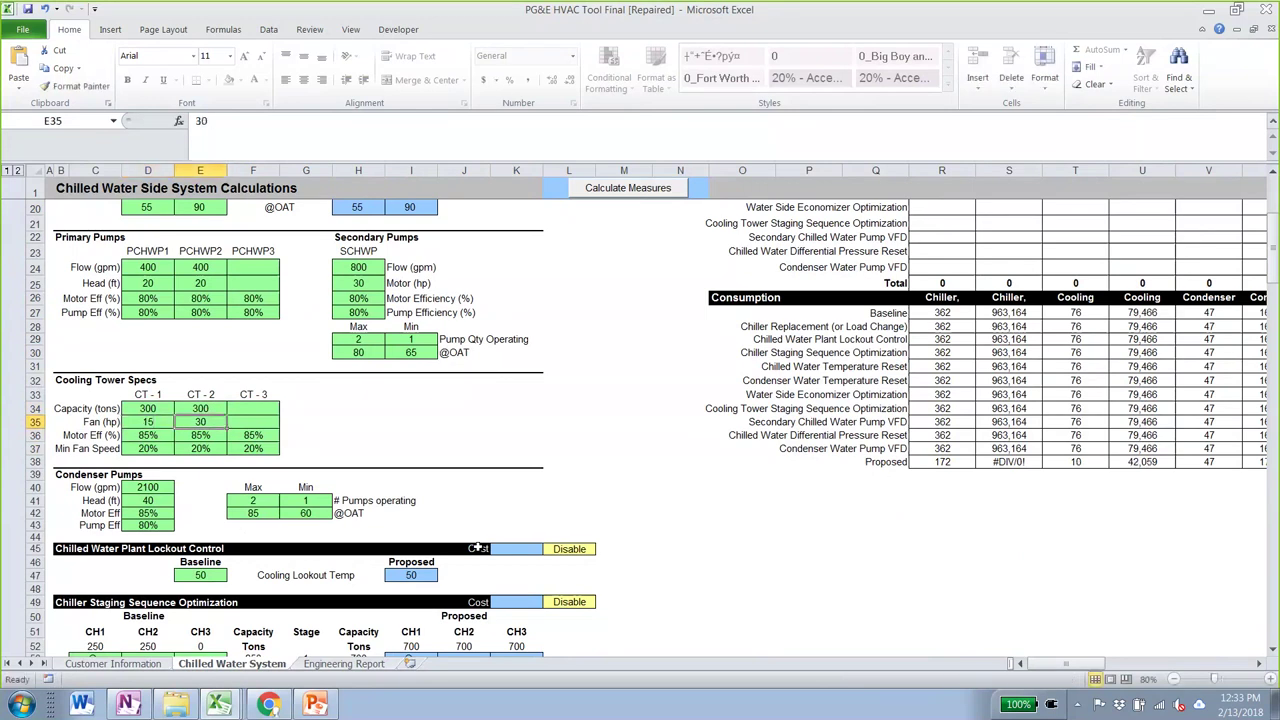
type("15")
key("ctrl+Return")
Set the minimum fan speed of cooling towers CT-1 and CT-2 to 25% each
key("Down")
key("Left")
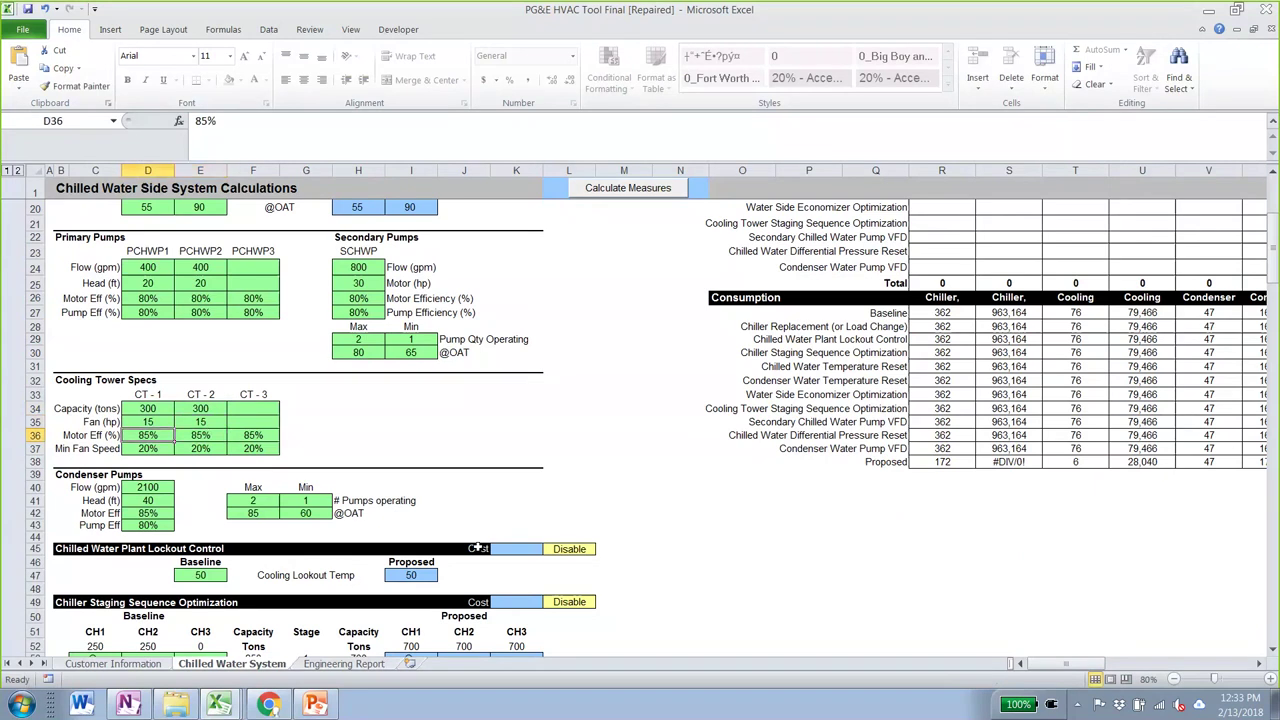
key("Down")
type("25")
key("ctrl+Return")
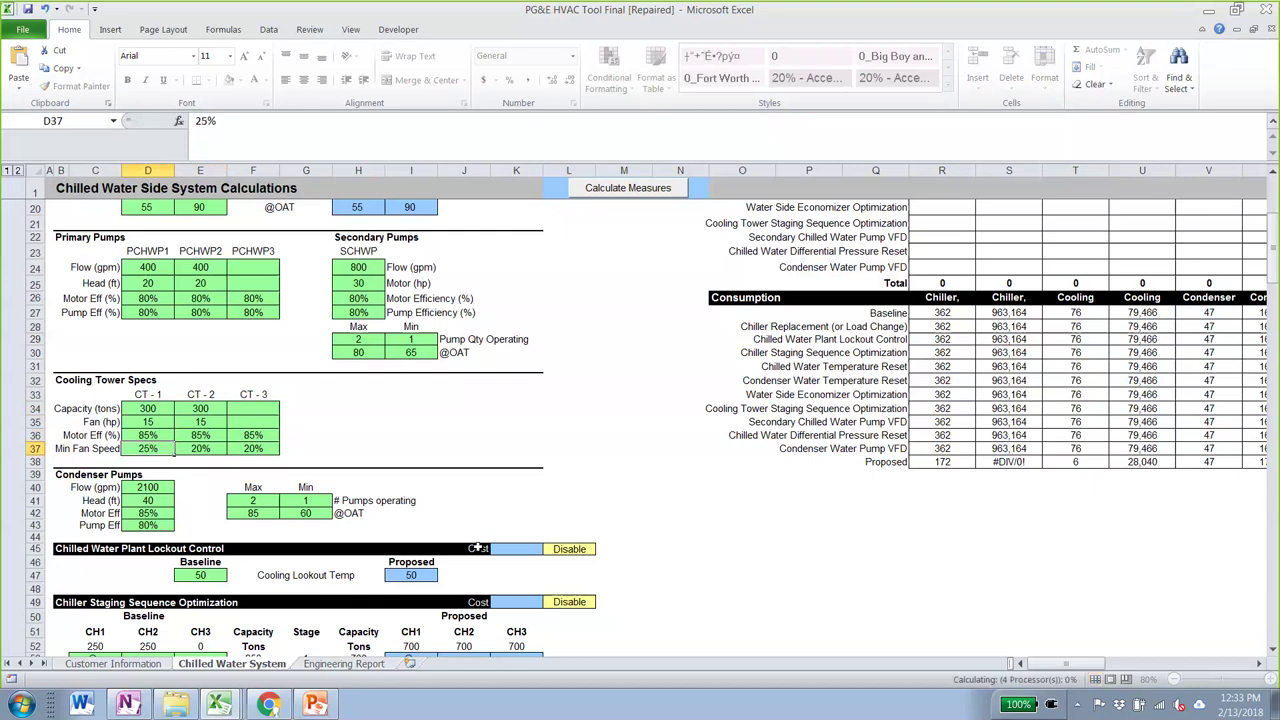
key("Right")
type("25")
key("ctrl+Return")
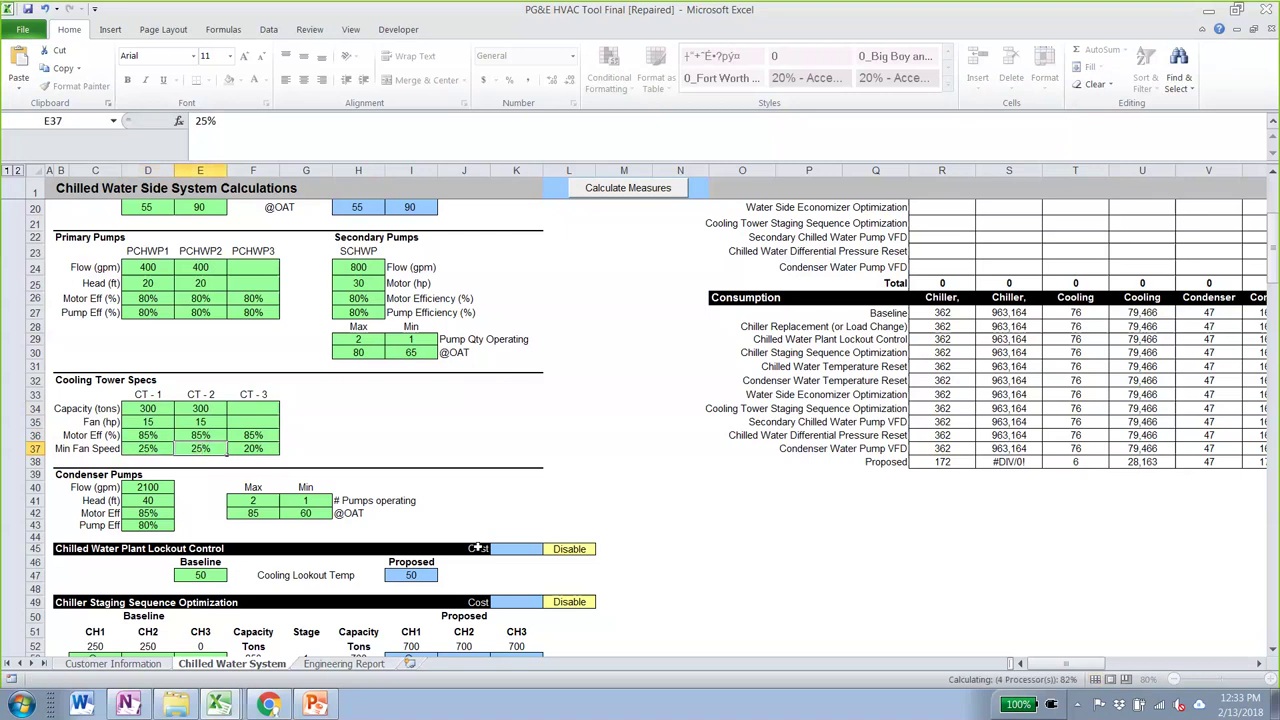
key("Down")
key("Down")
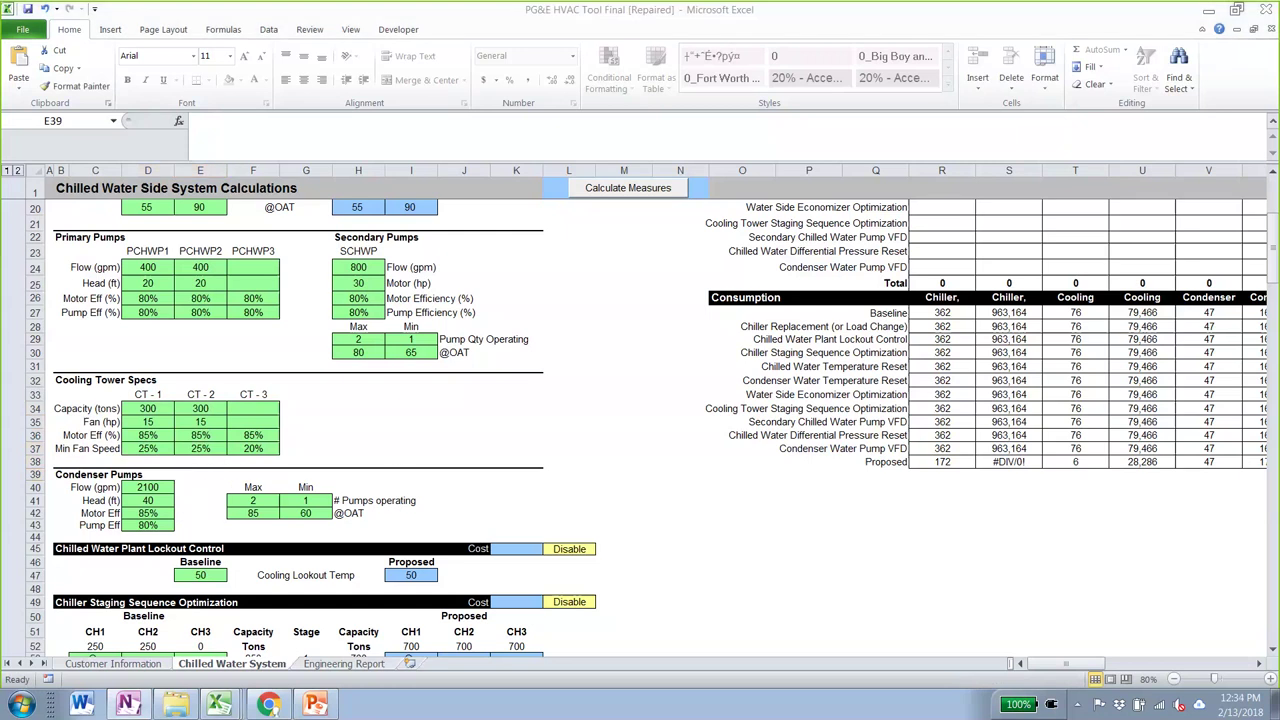
Set the condenser pumps' flow to 1600 gpm
left_click(146, 487)
scroll(146, 487, "down", 3)
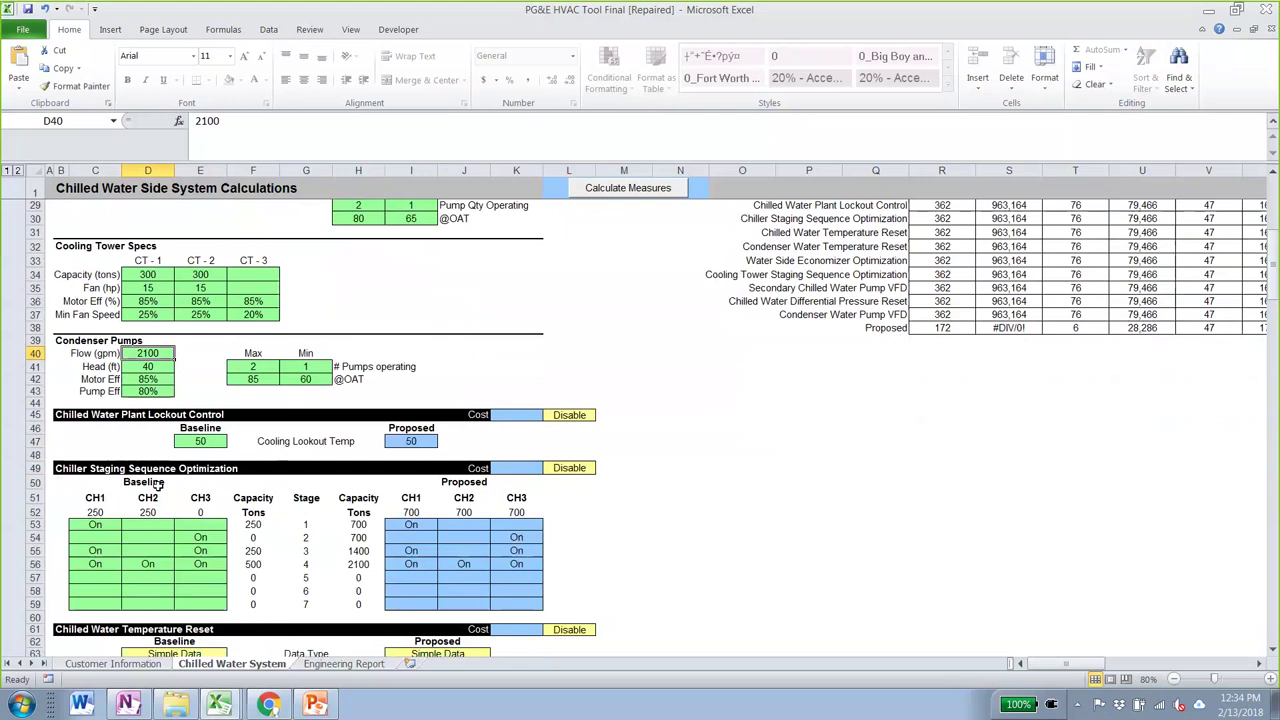
type("1600")
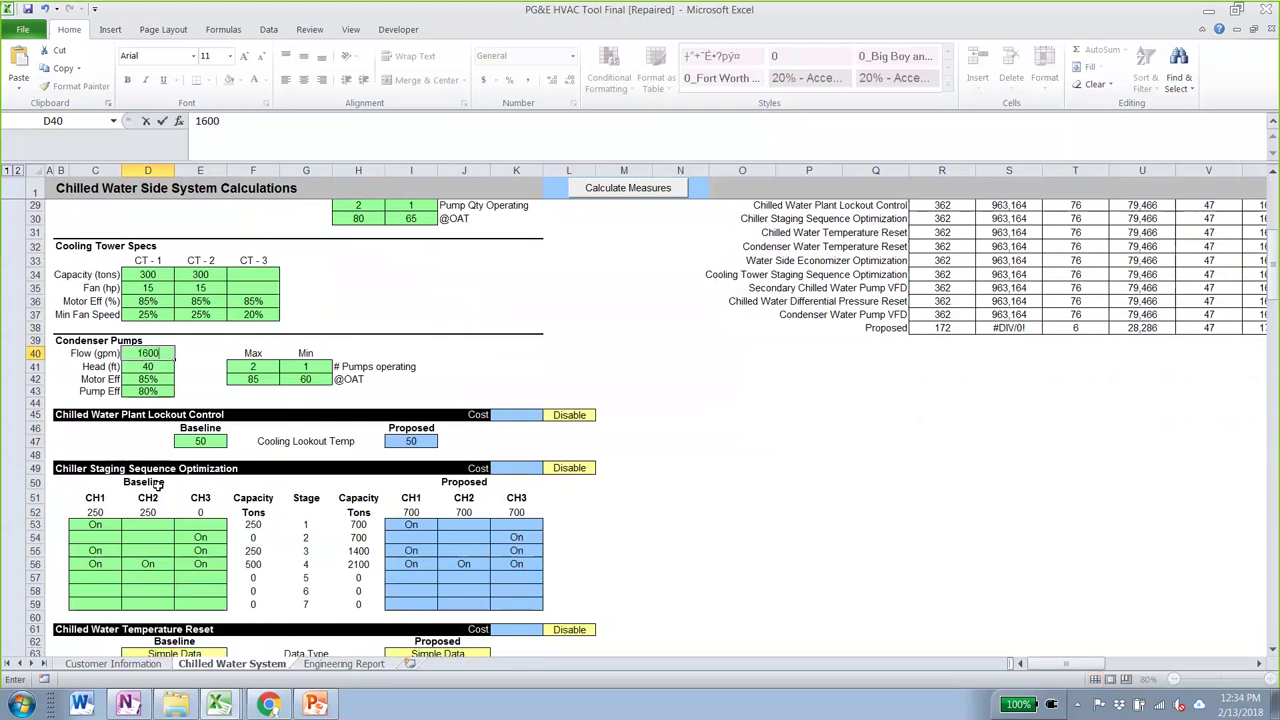
key("Return")
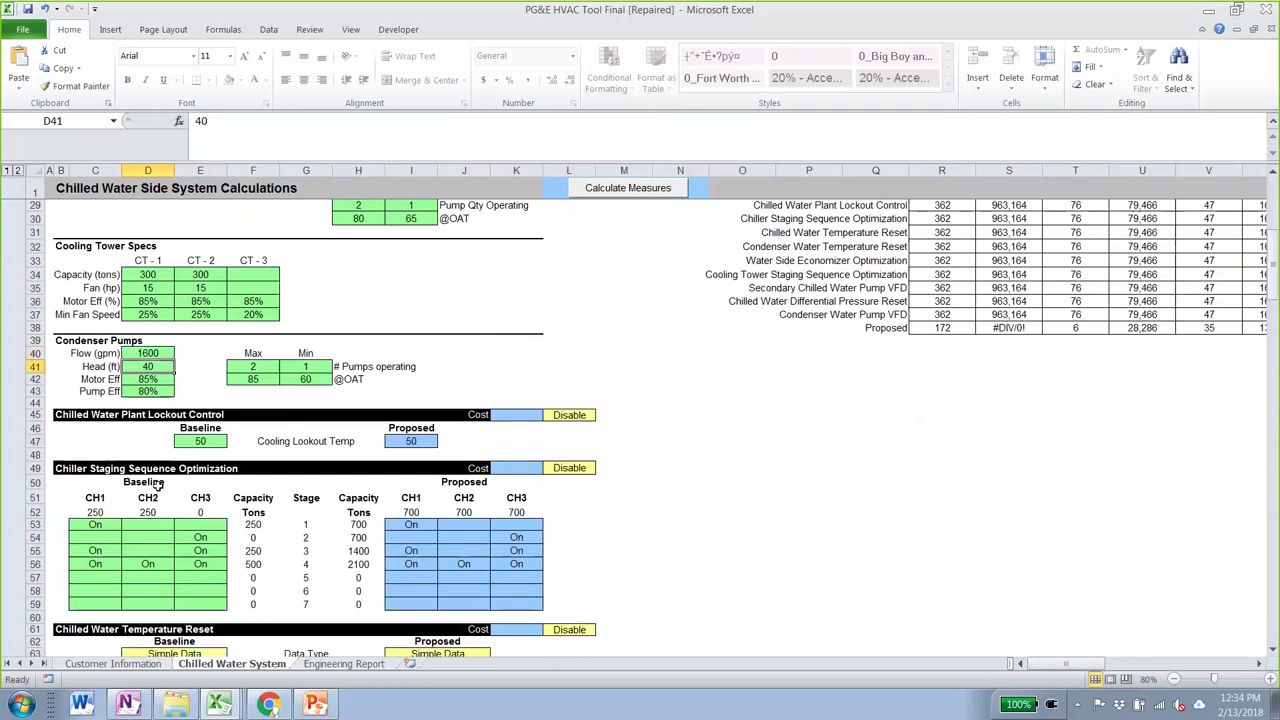
Review the condenser pumps' head and efficiencies, and the maximum and minimum number of pumps operating with their outdoor air temperatures
key("Return")
key("Up")
key("Down")
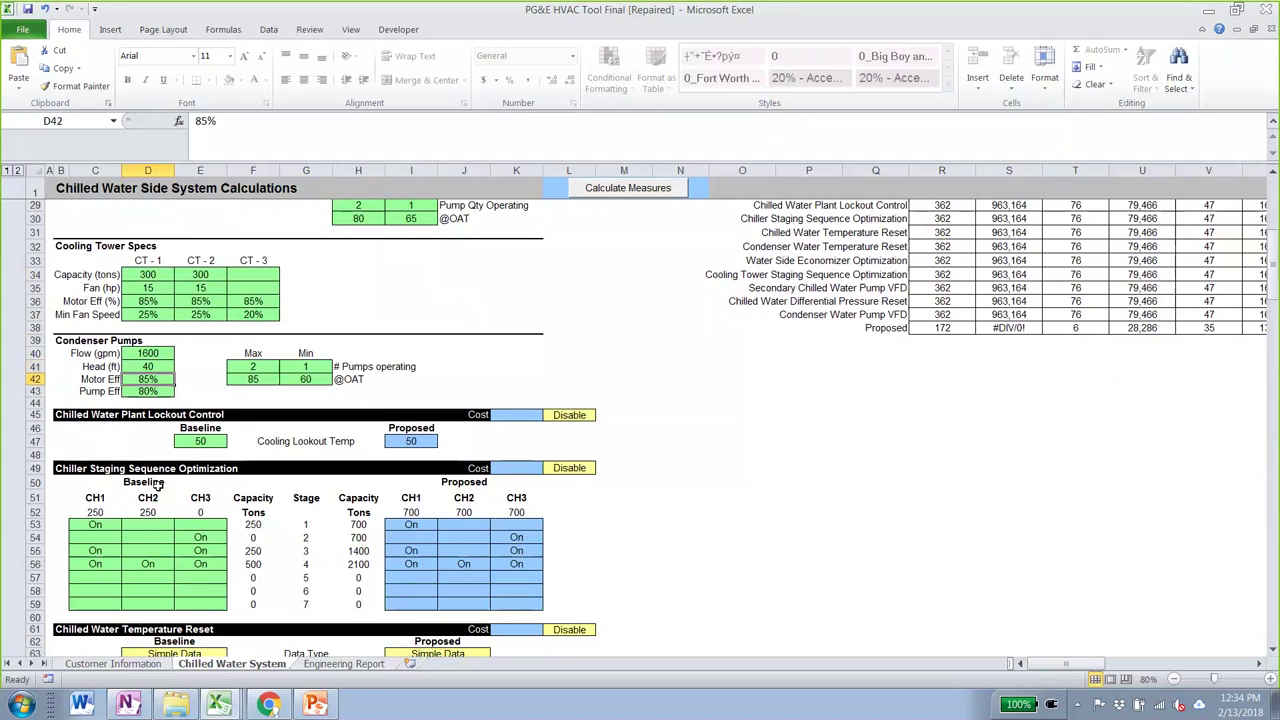
key("Down")
key("Up")
key("Up")
key("Up")
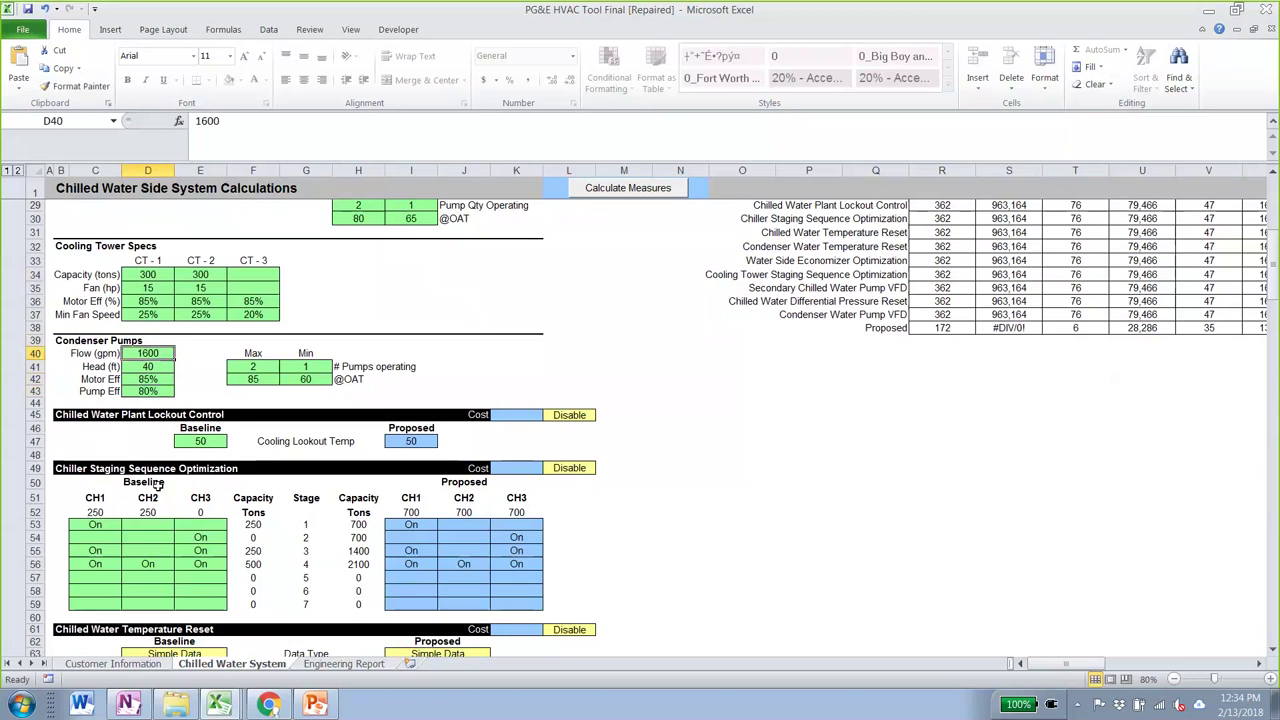
key("Right")
key("Right")
key("Down")
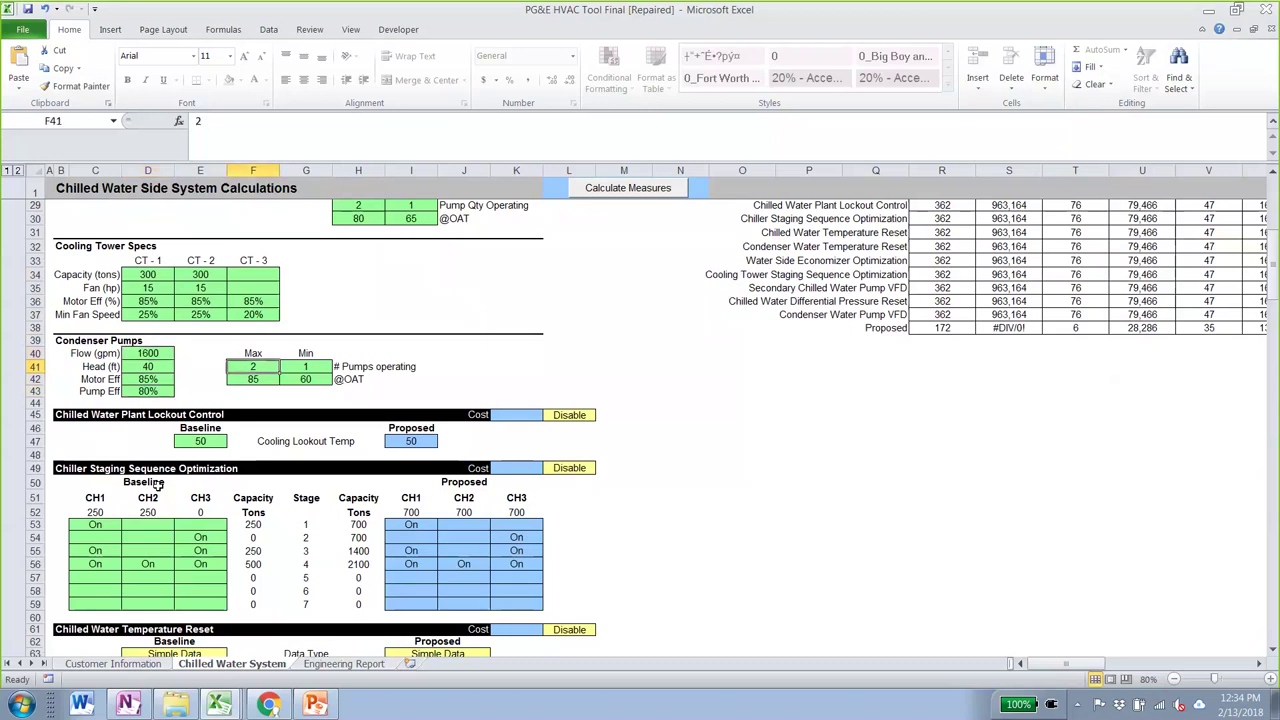
key("Right")
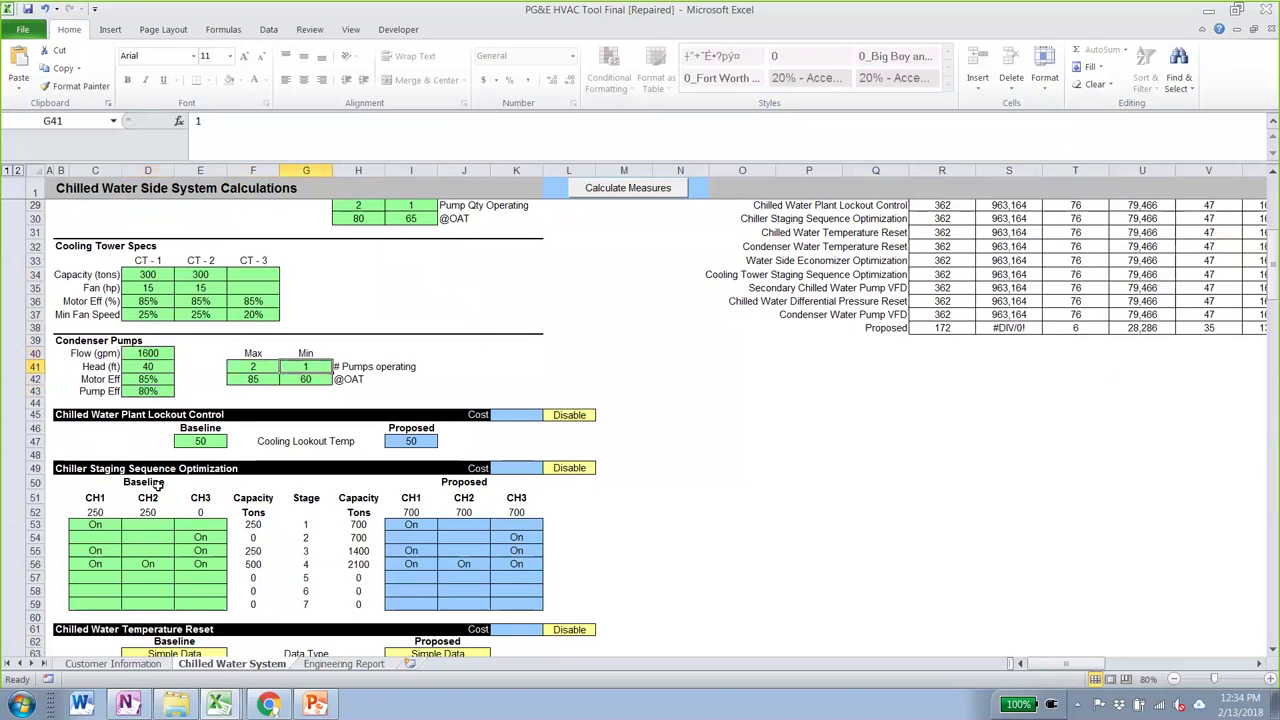
key("Left")
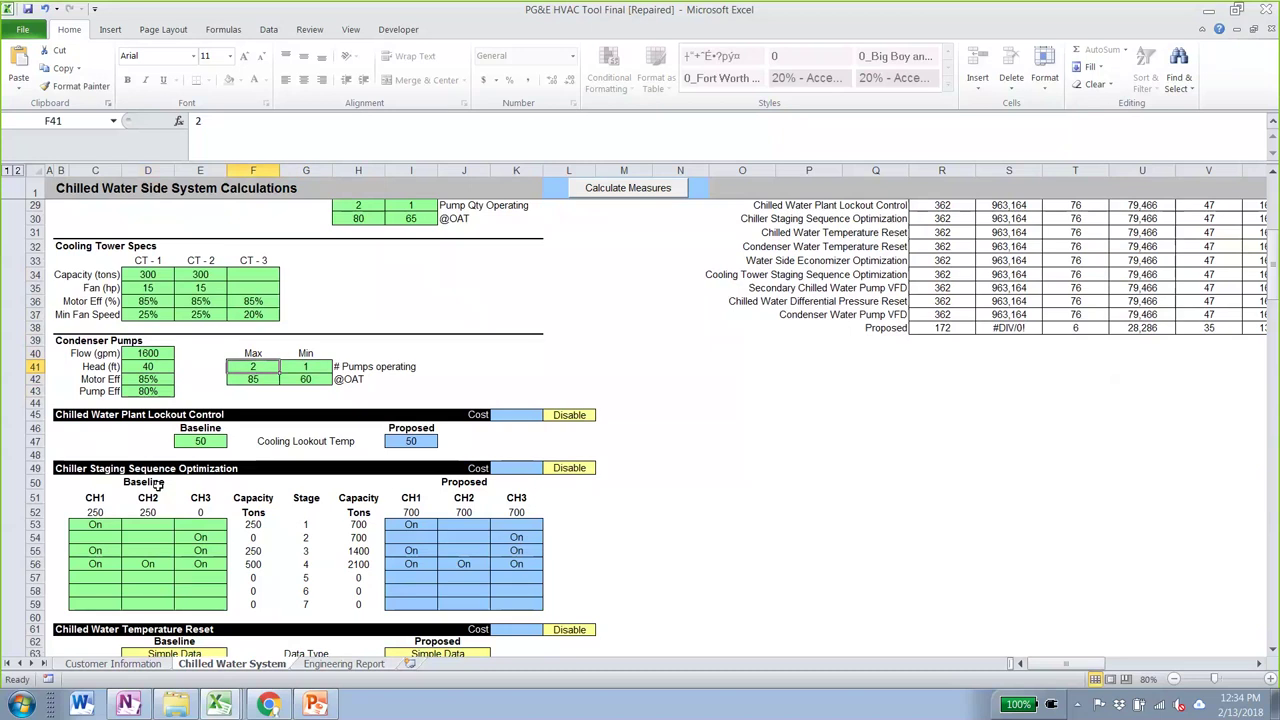
key("Down")
key("Up")
key("Right")
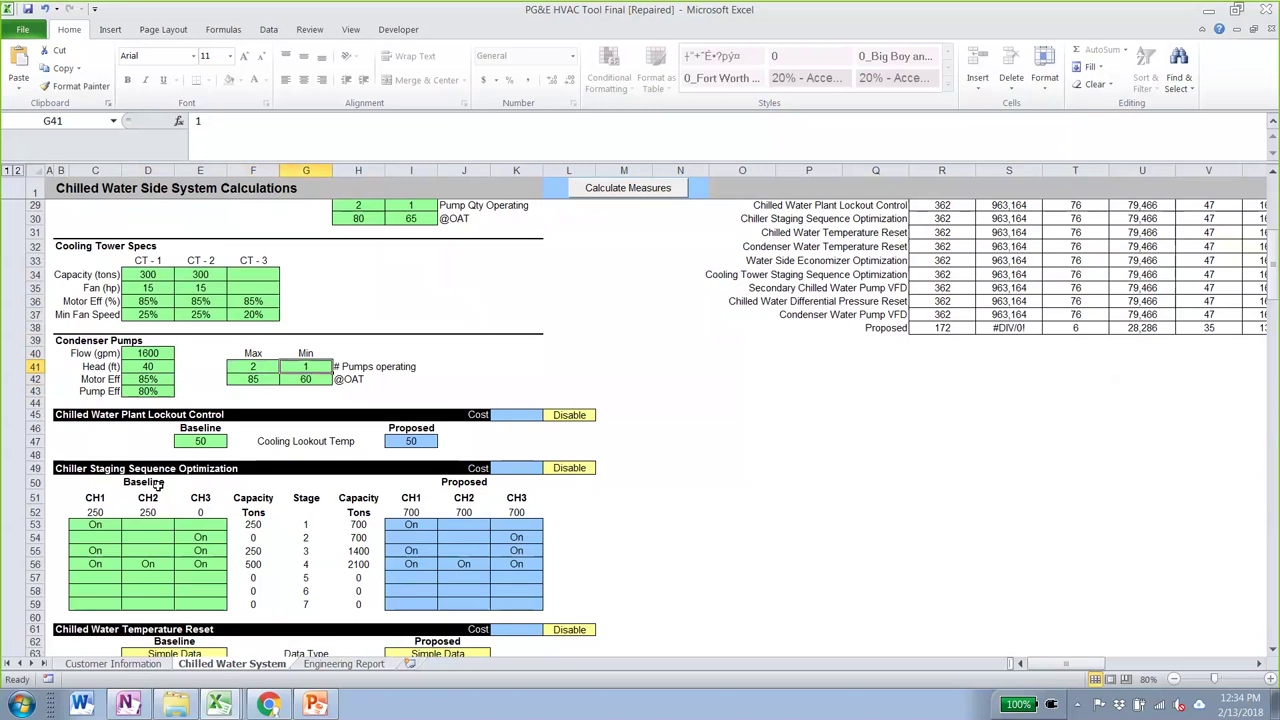
Compare the baseline and proposed cooling lockout temperatures under Chilled Water Plant Lockout Control
key("Down")
key("Down")
key("Down")
key("Down")
key("Down")
key("Down")
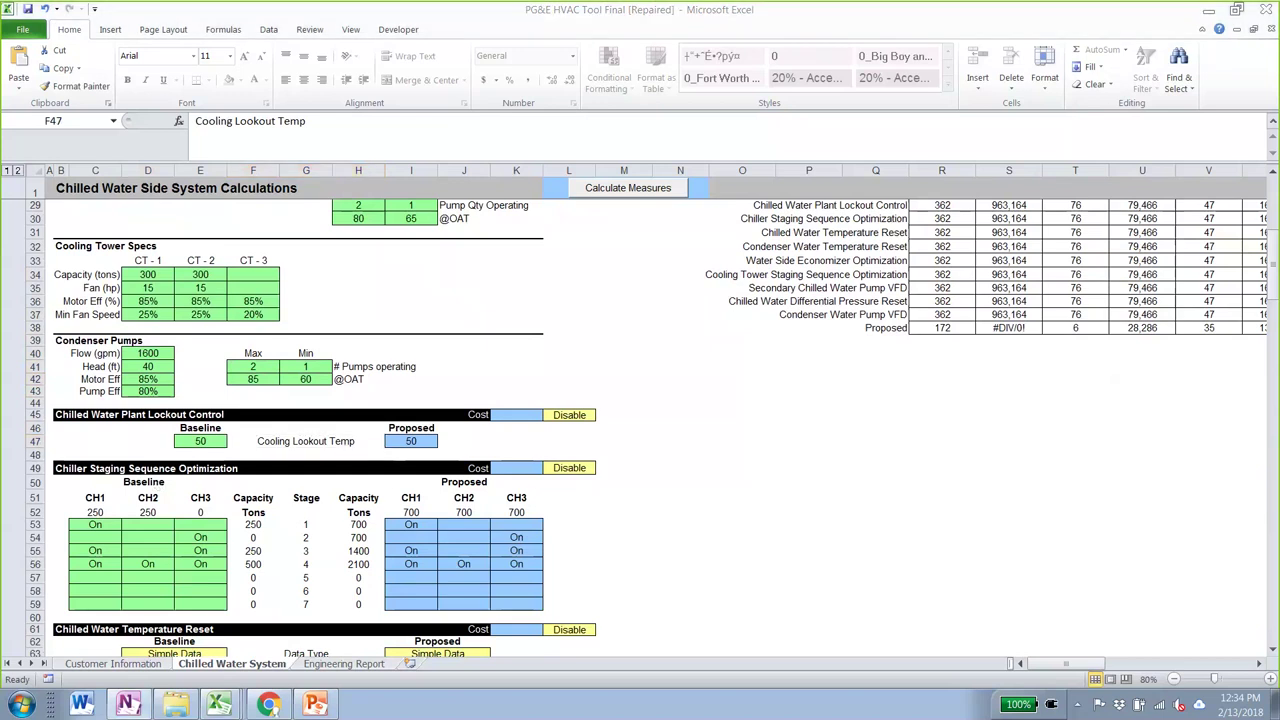
left_click(218, 443)
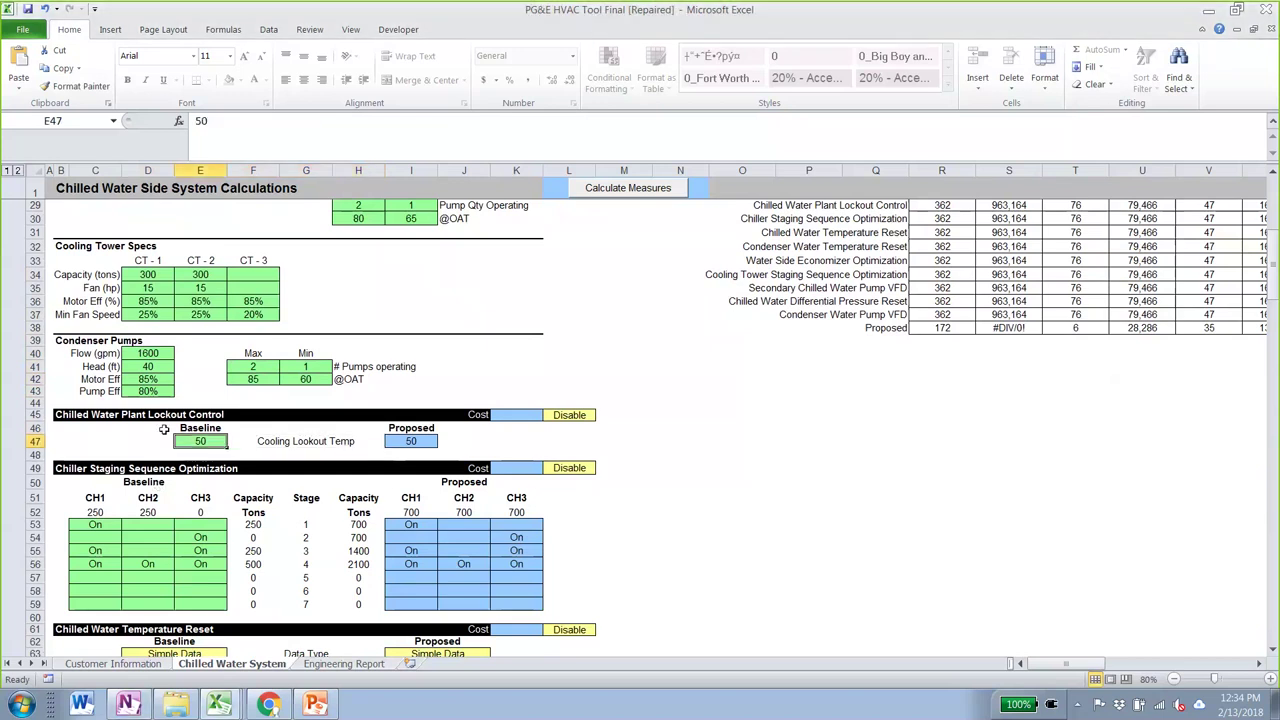
left_click(235, 443)
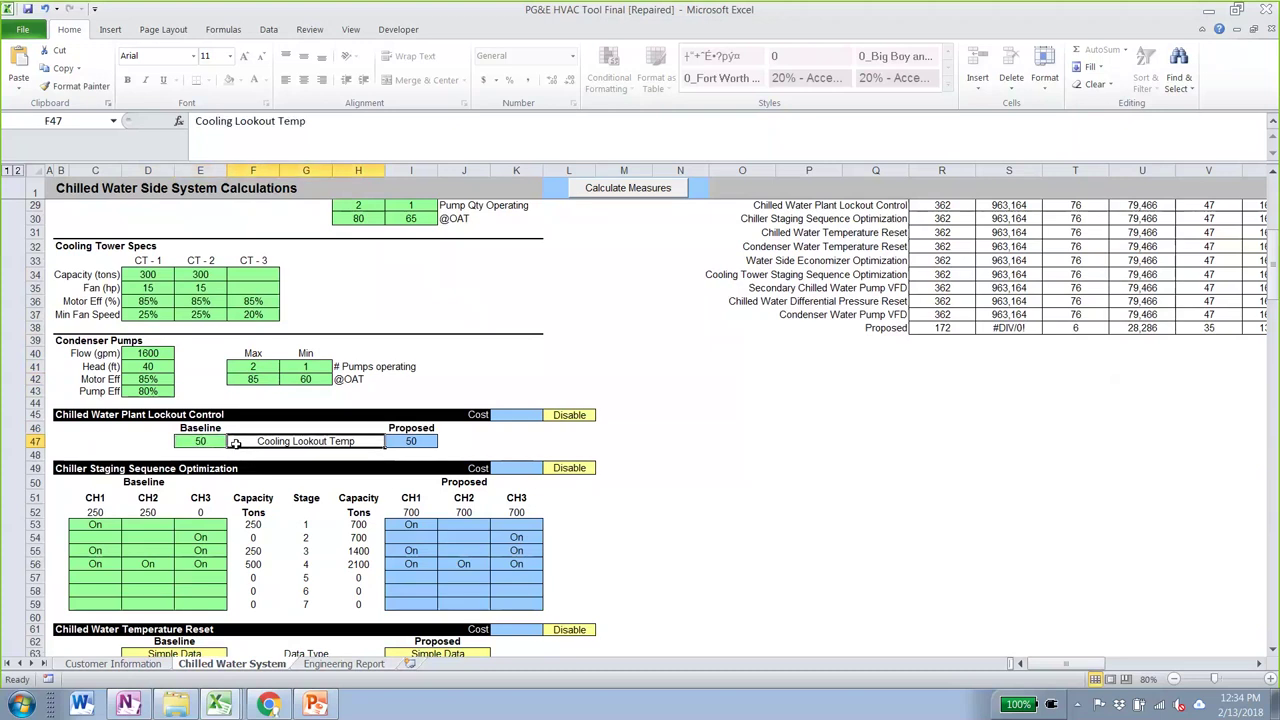
key("Left")
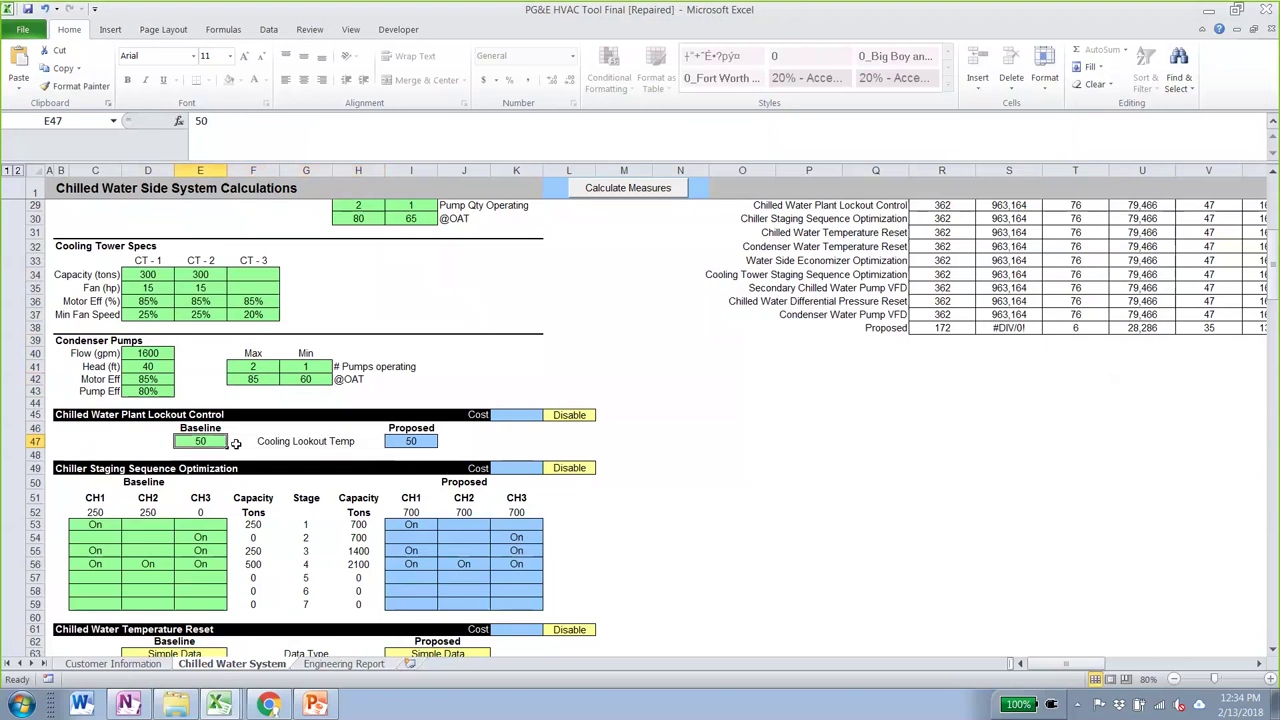
key("Right")
key("Right")
key("Left")
key("Left")
key("Right")
key("Right")
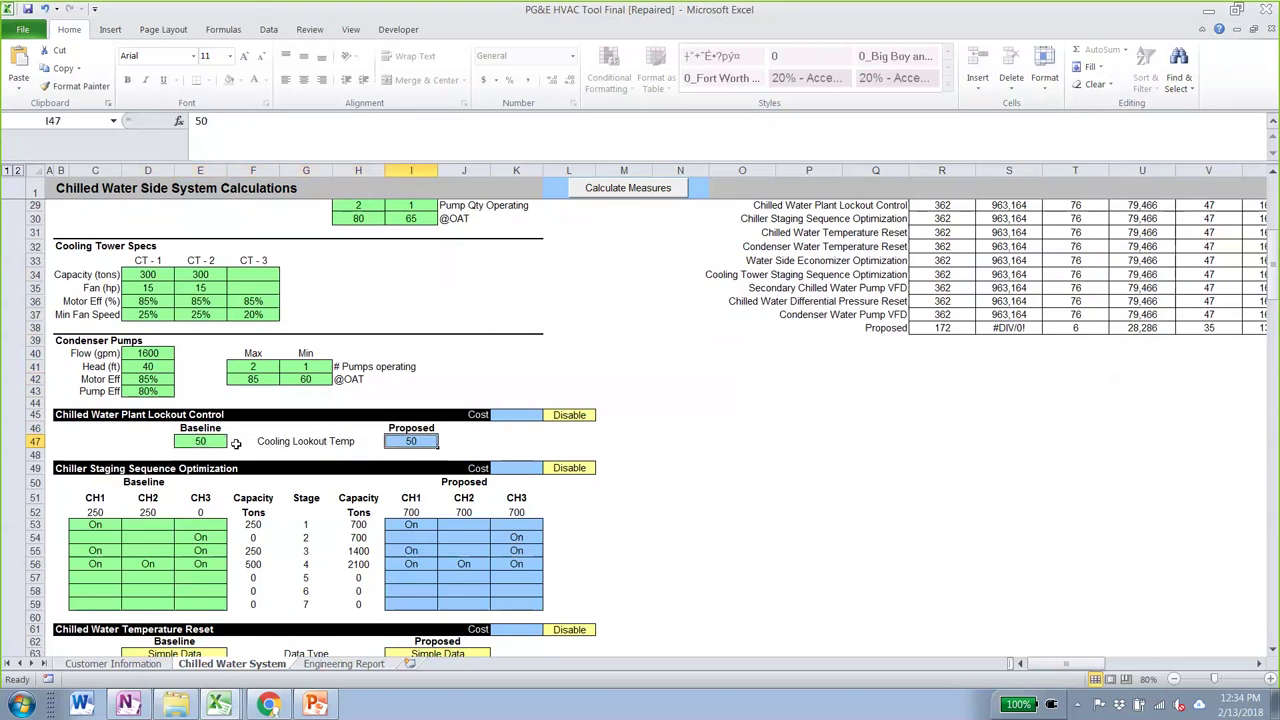
key("Left")
key("Left")
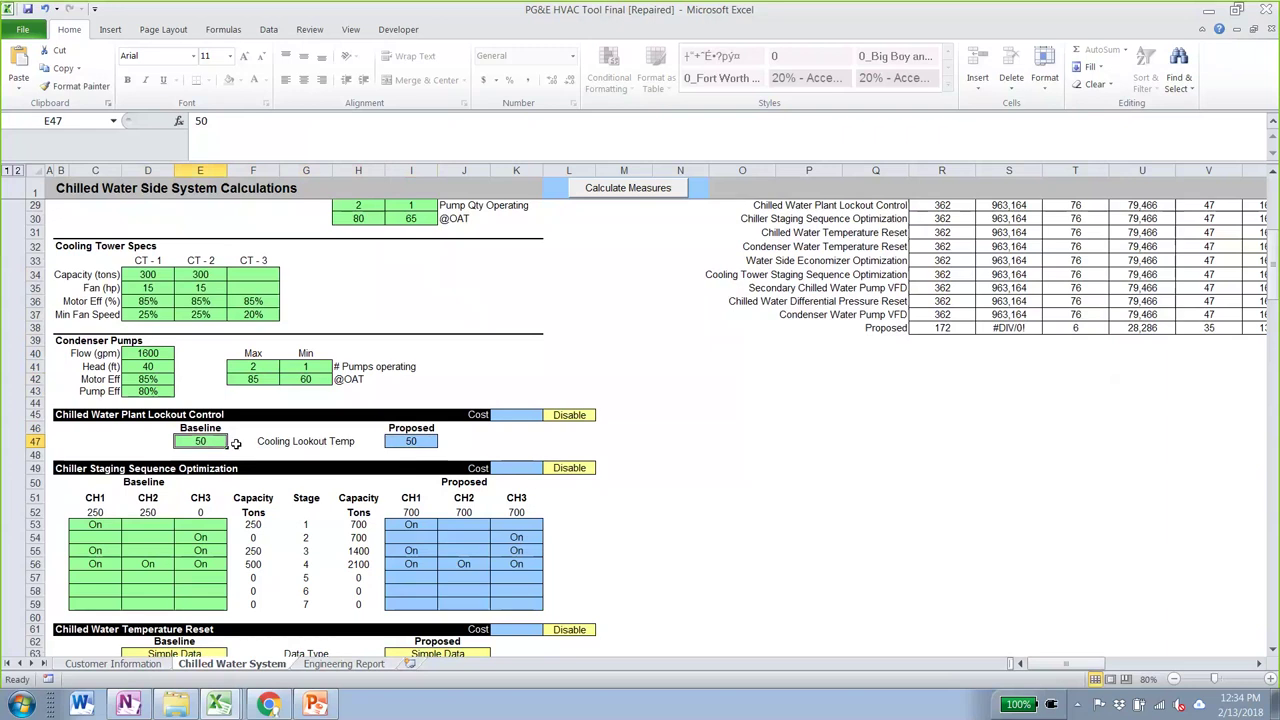
Clear all baseline chiller entries for stages 3 and 4 under Chiller Staging Sequence Optimization
left_click(95, 524)
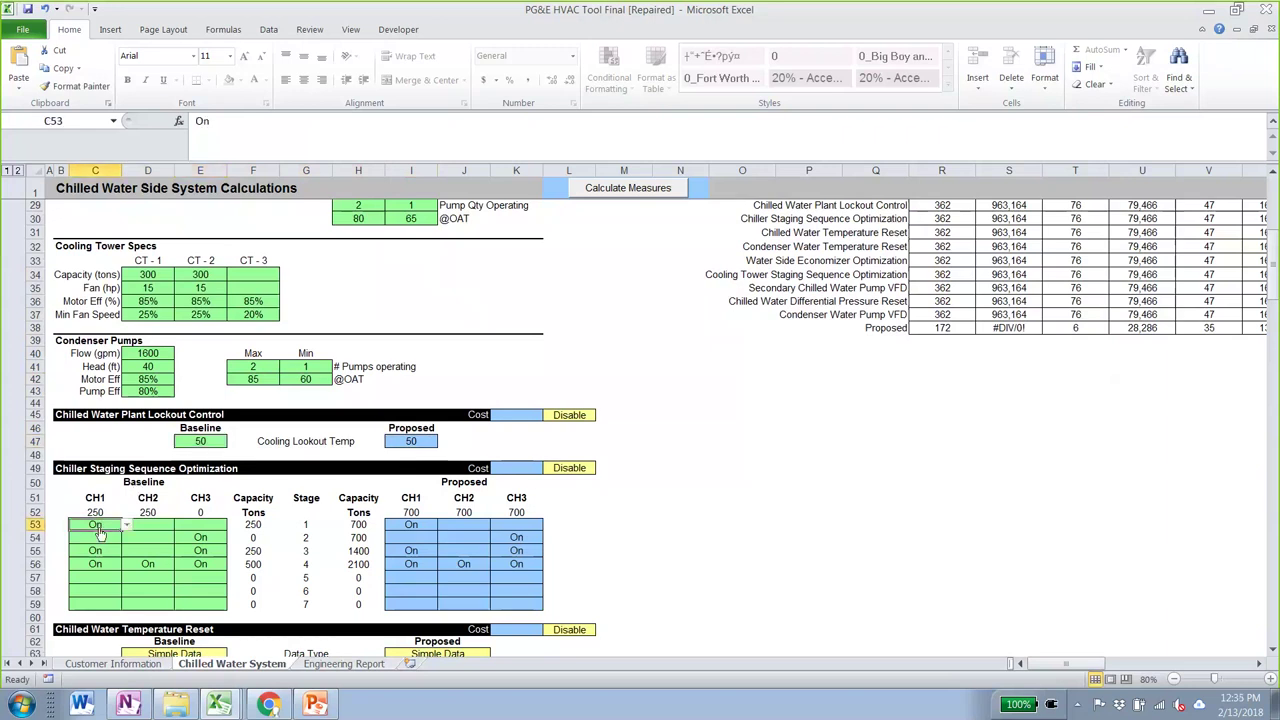
scroll(85, 430, "down", 1)
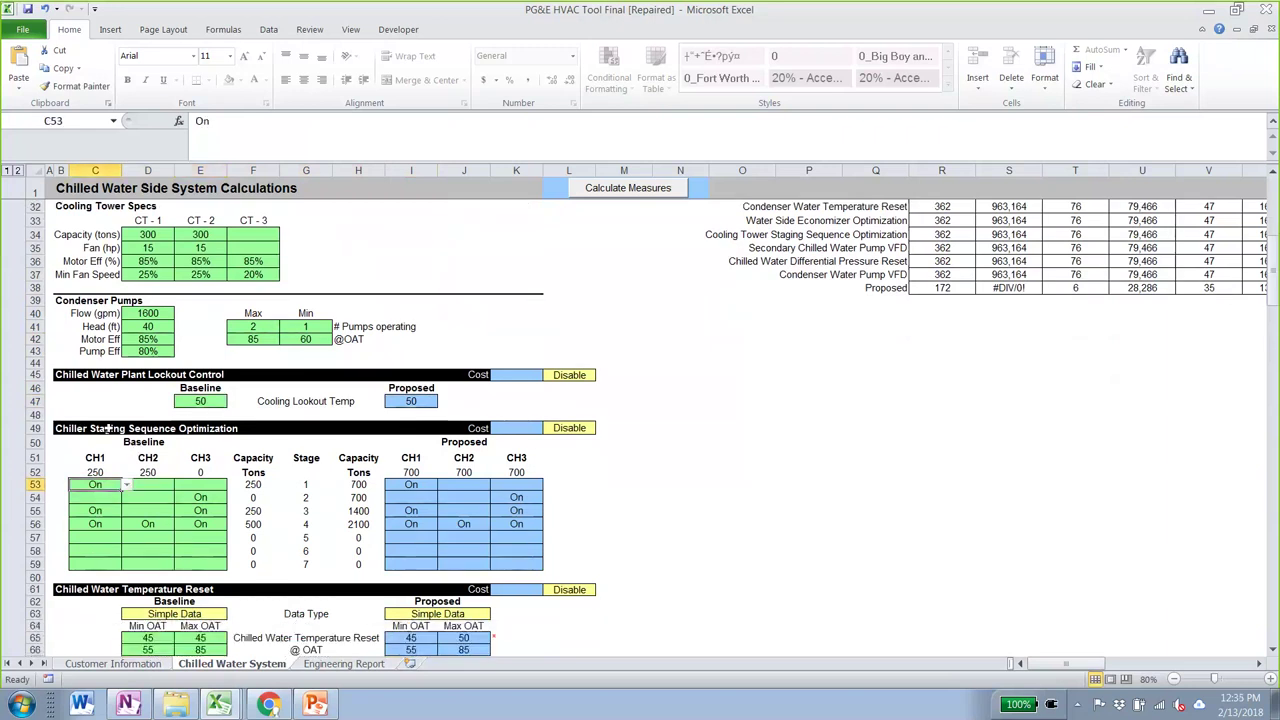
scroll(107, 428, "down", 1)
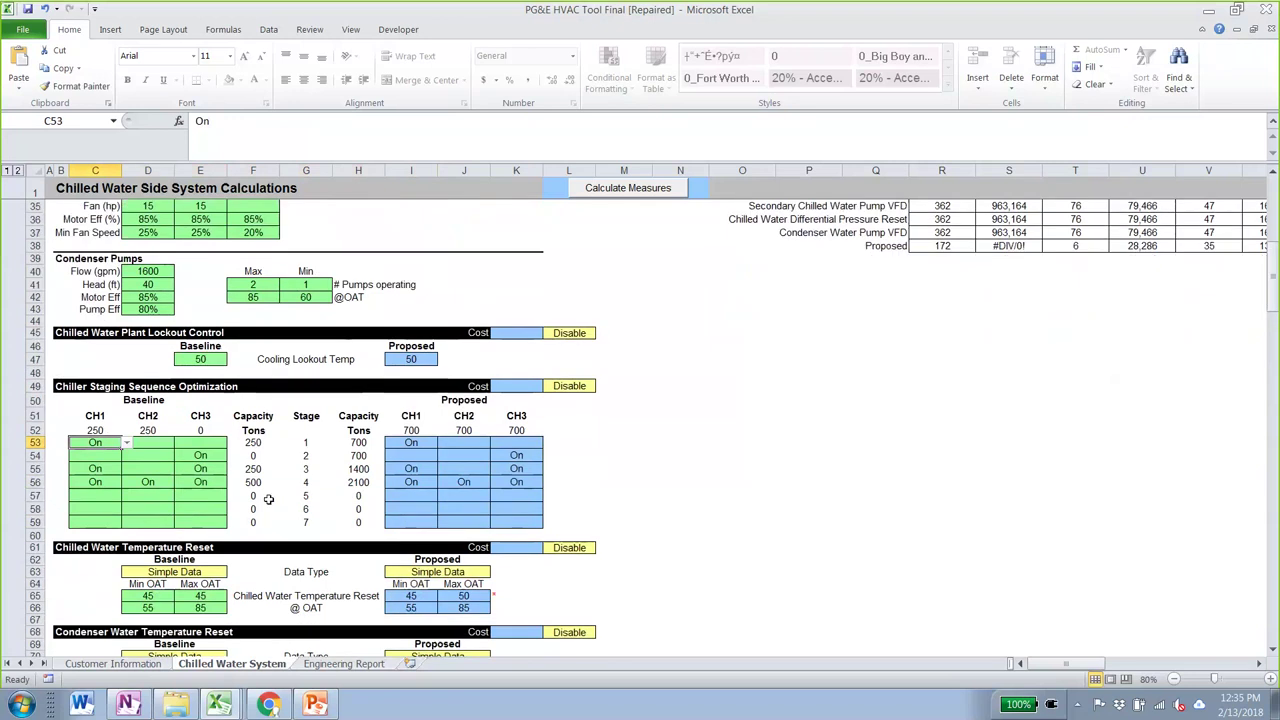
scroll(203, 441, "down", 1)
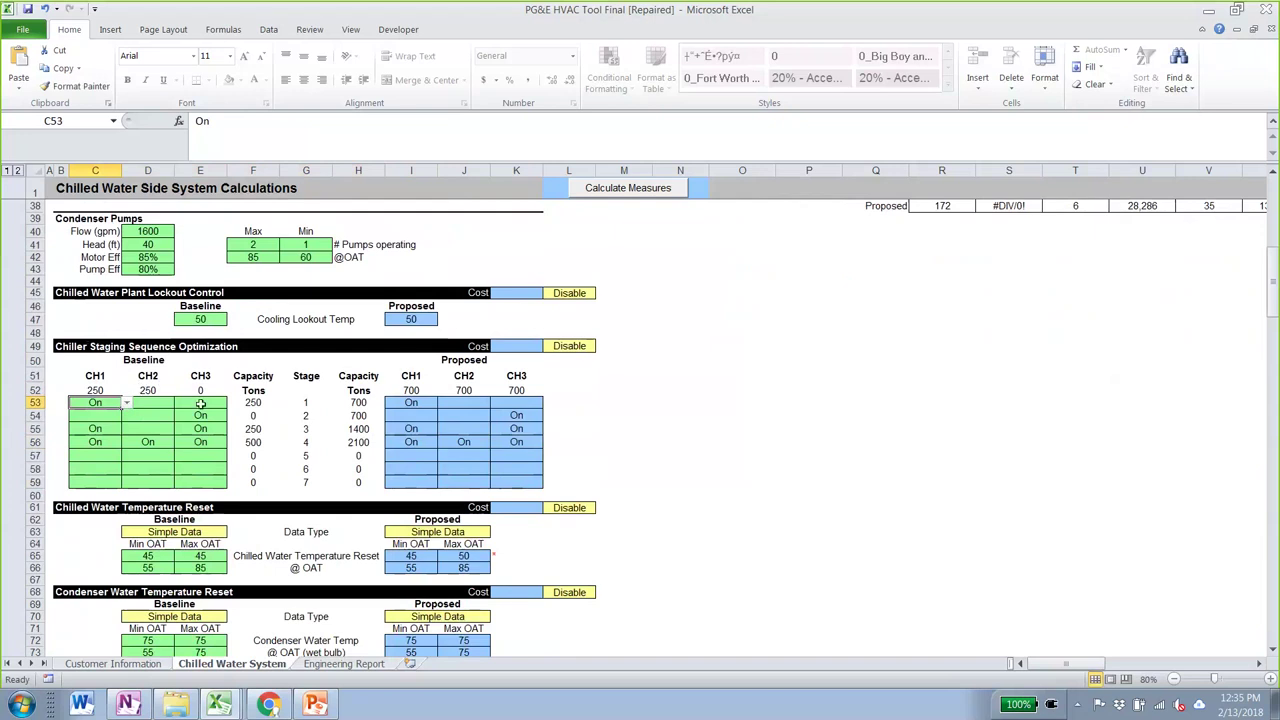
left_click(253, 402)
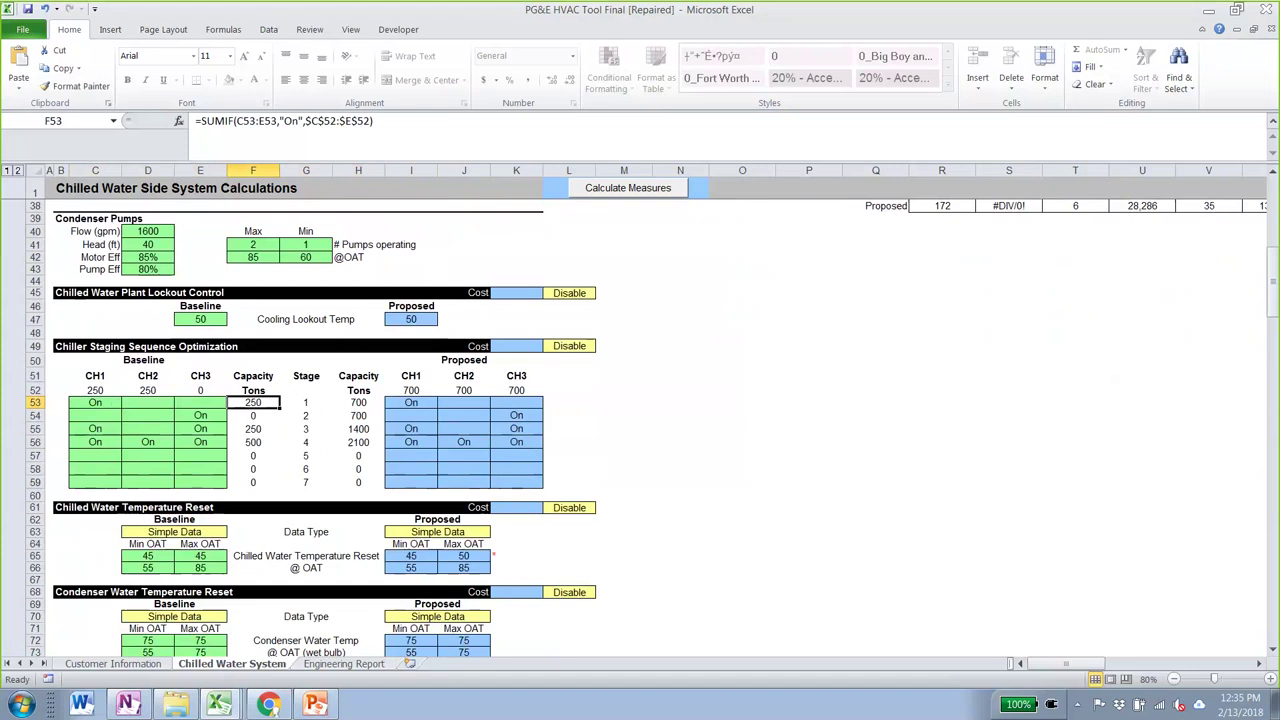
left_click_drag(95, 429, 200, 441)
key("Delete")
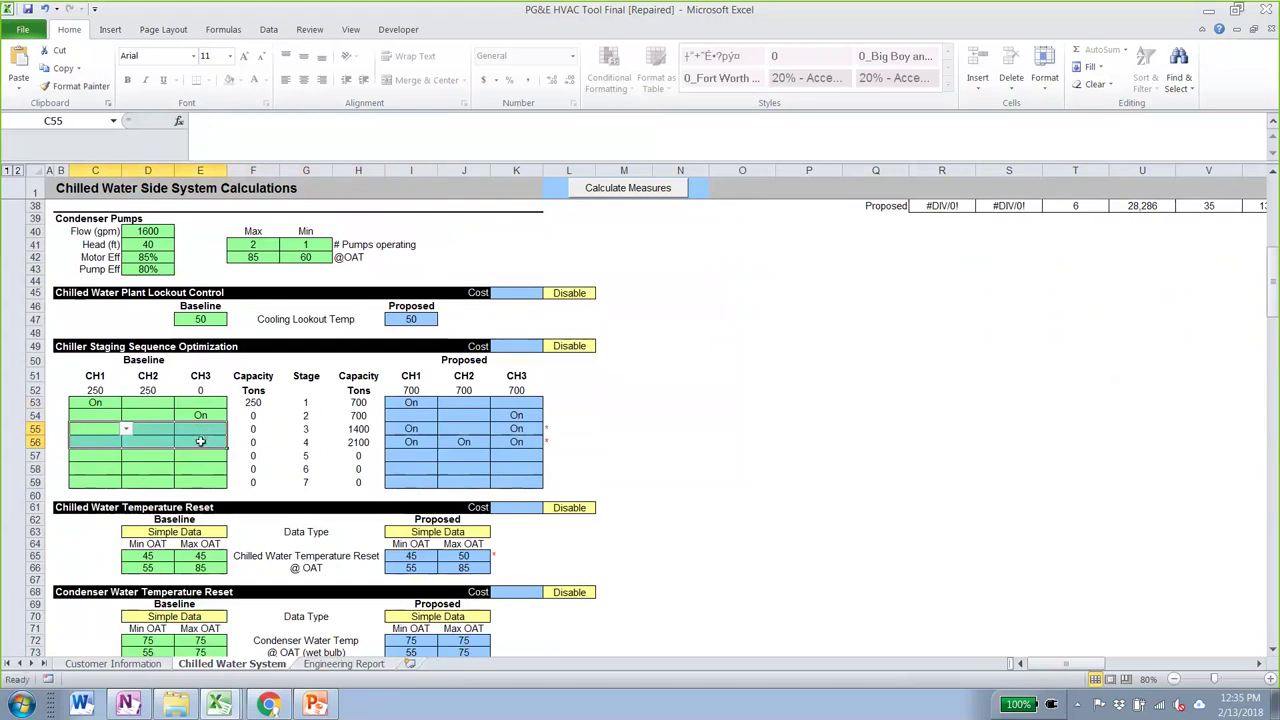
Set CH1 and CH2 to On for baseline chiller stage 2 and clear the CH3 entry
key("Up")
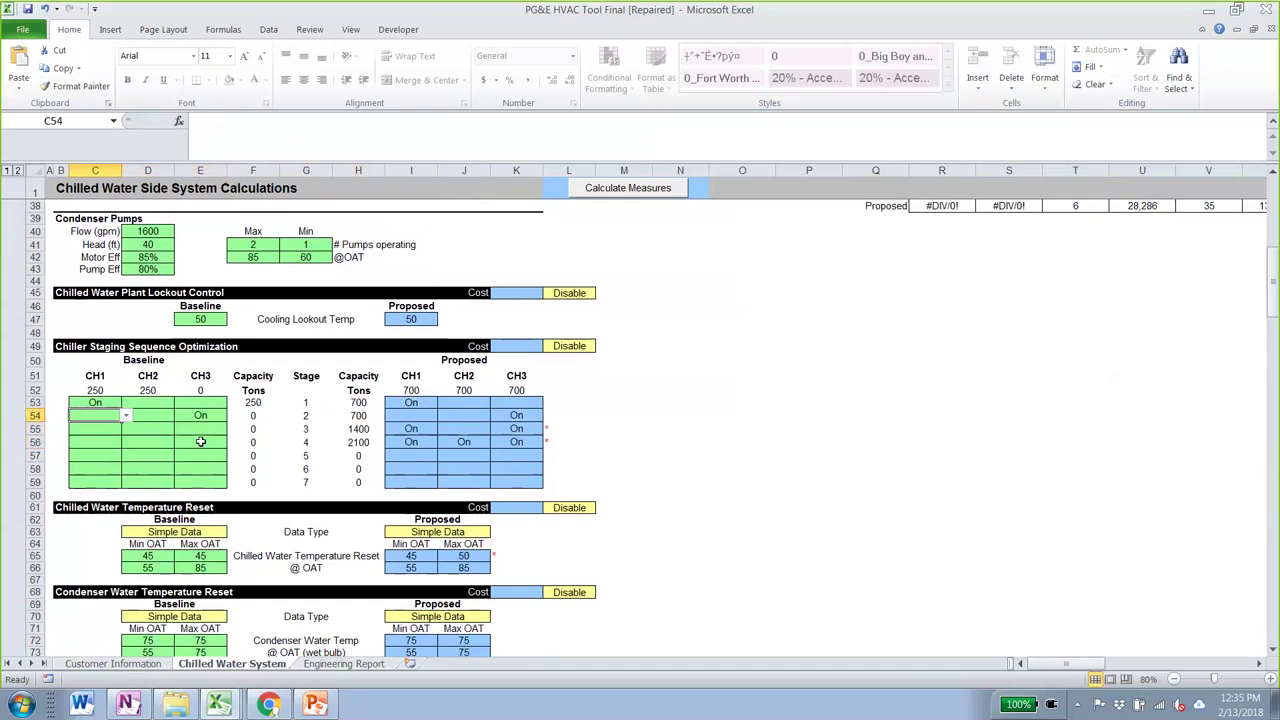
left_click(125, 415)
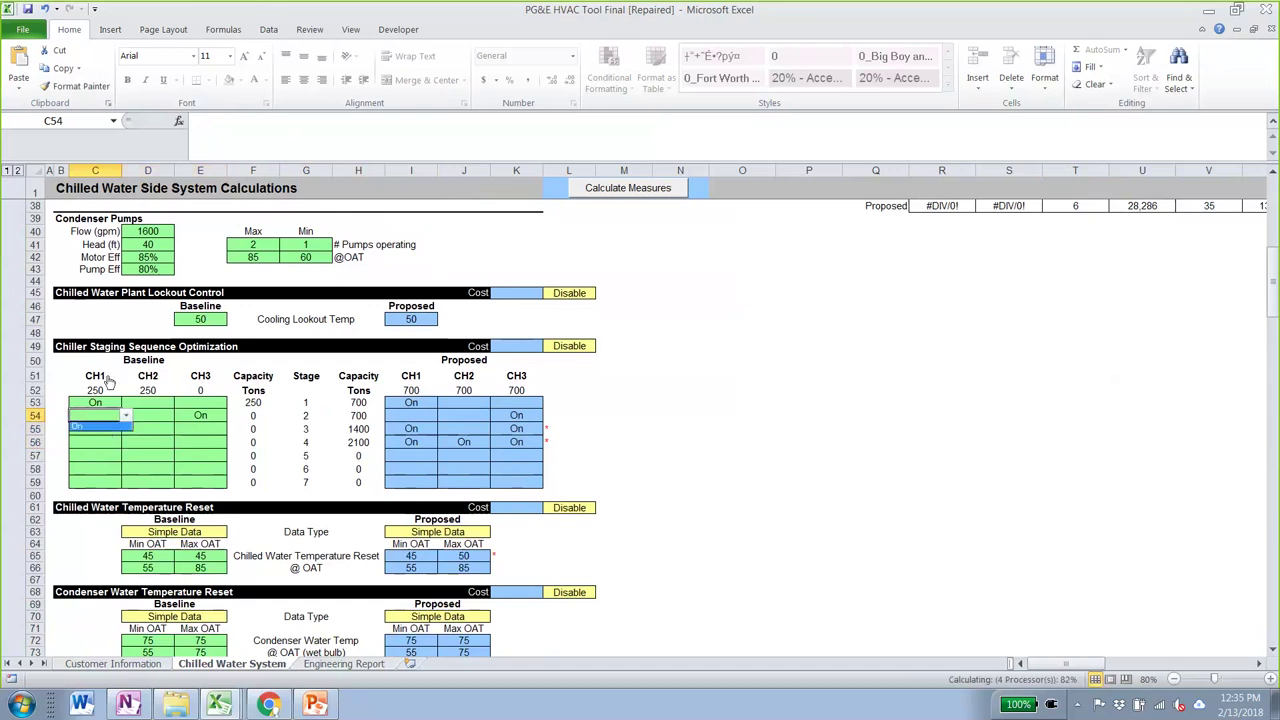
left_click(77, 427)
left_click(150, 415)
left_click(178, 415)
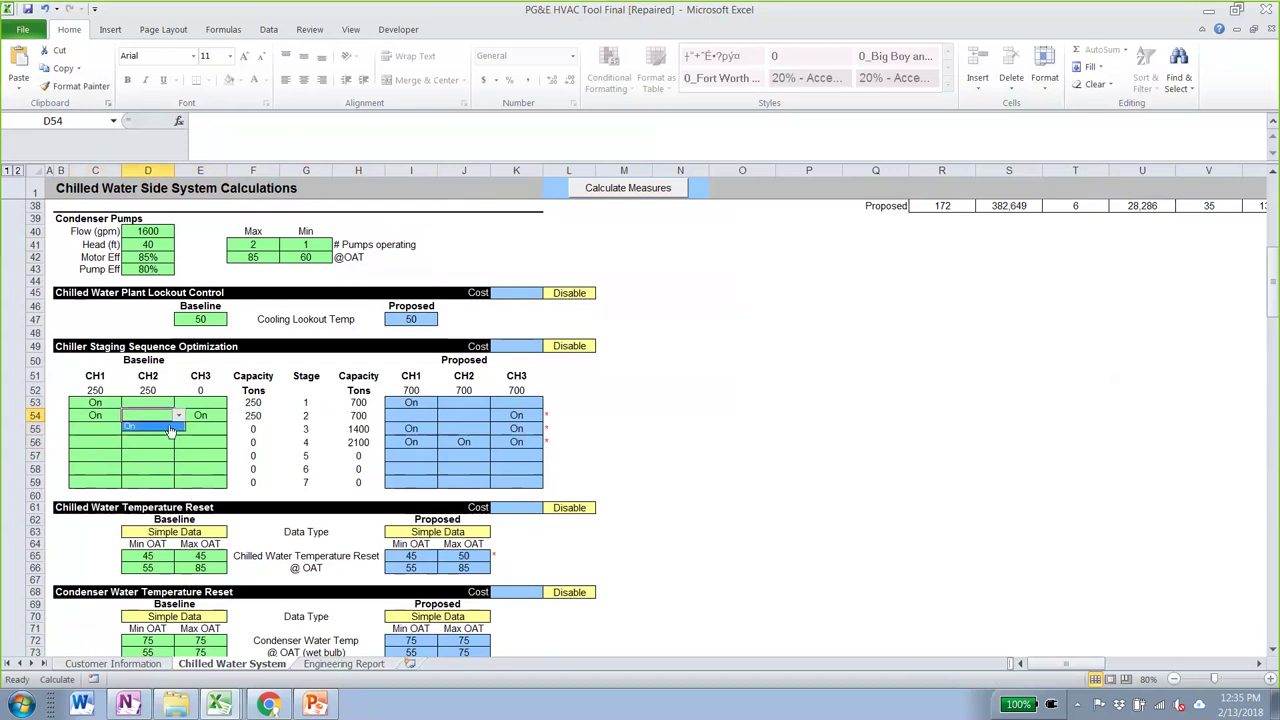
left_click(170, 428)
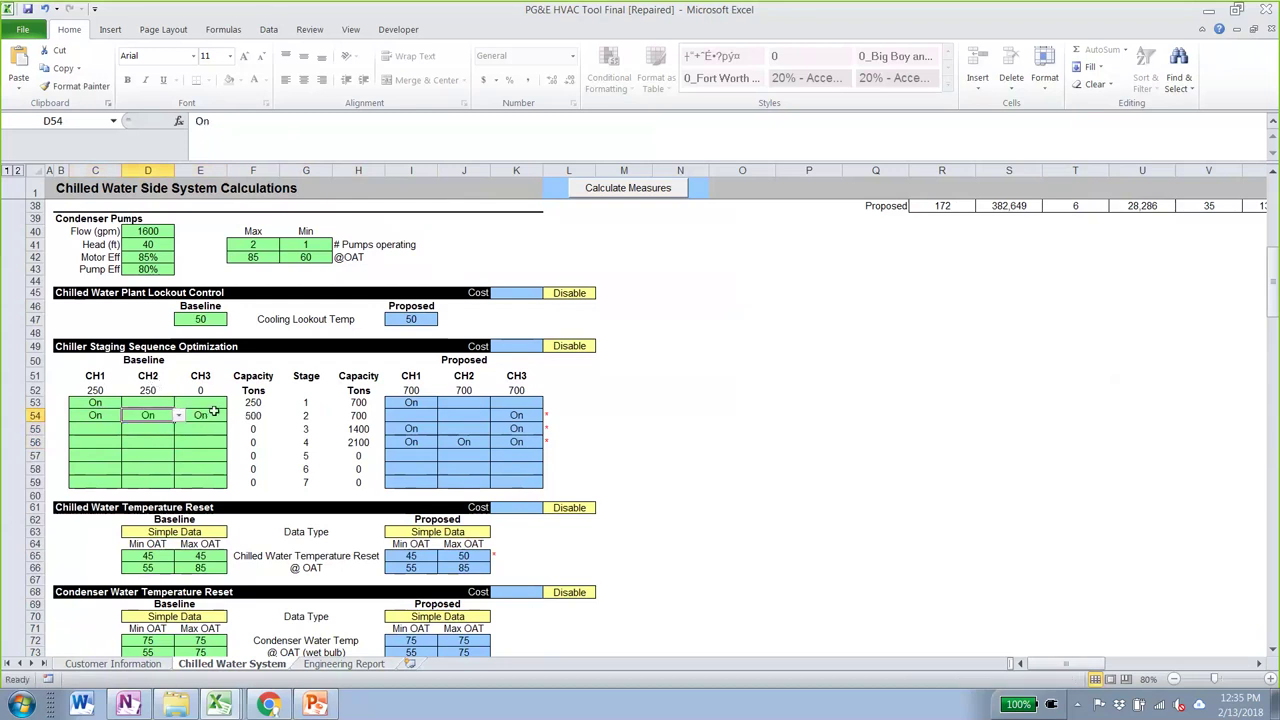
left_click(210, 419)
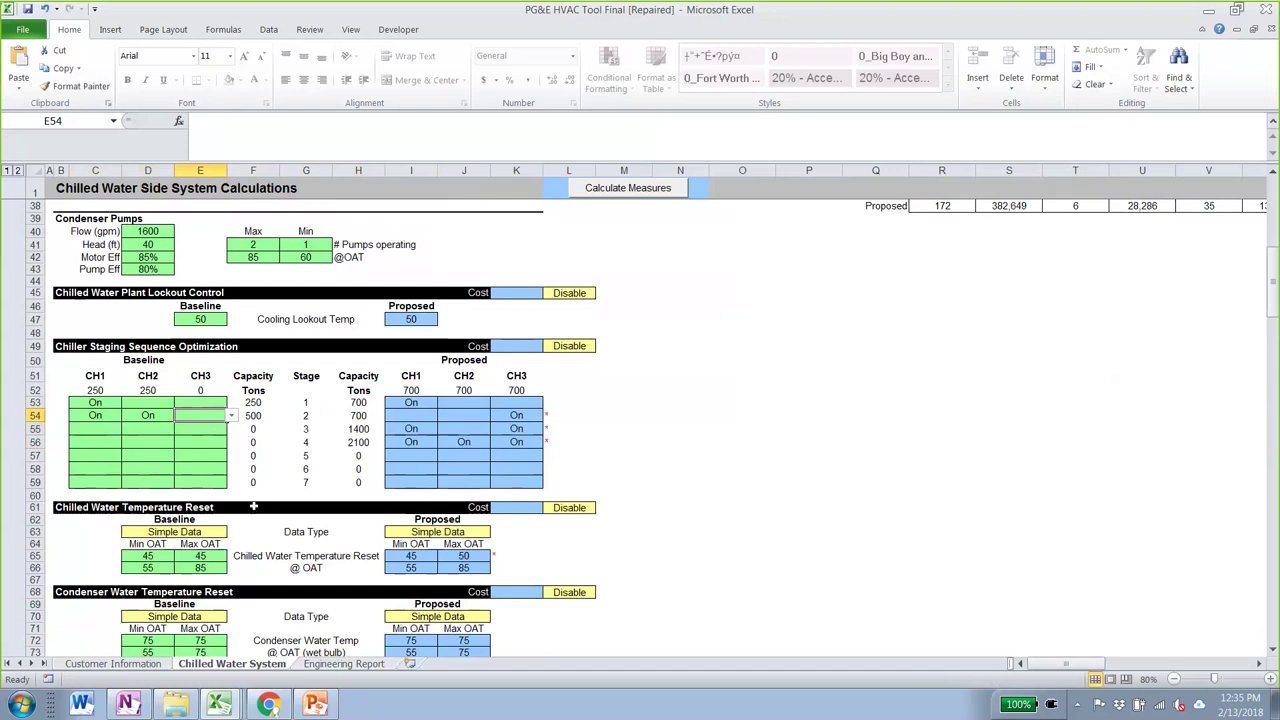
Review the baseline chilled water reset temperatures and their minimum and maximum outdoor air temperatures under Chilled Water Temperature Reset
scroll(253, 507, "down", 17)
scroll(253, 507, "down", 4)
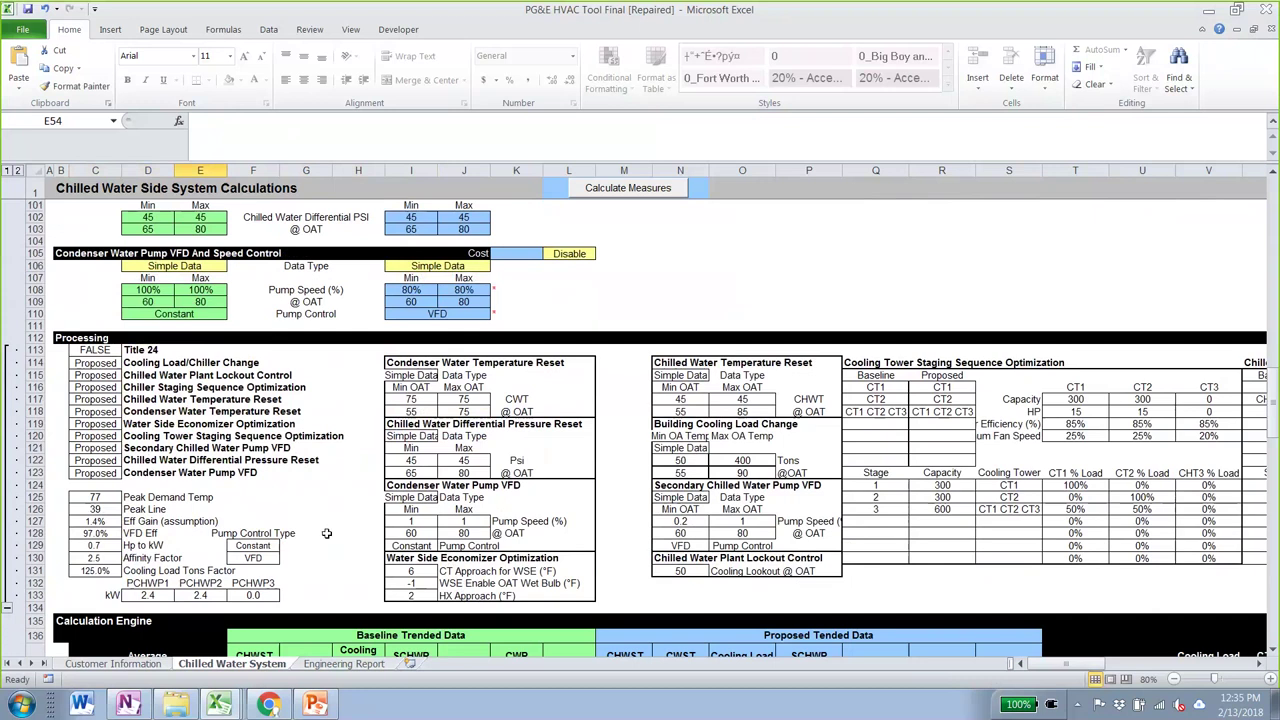
scroll(326, 533, "up", 12)
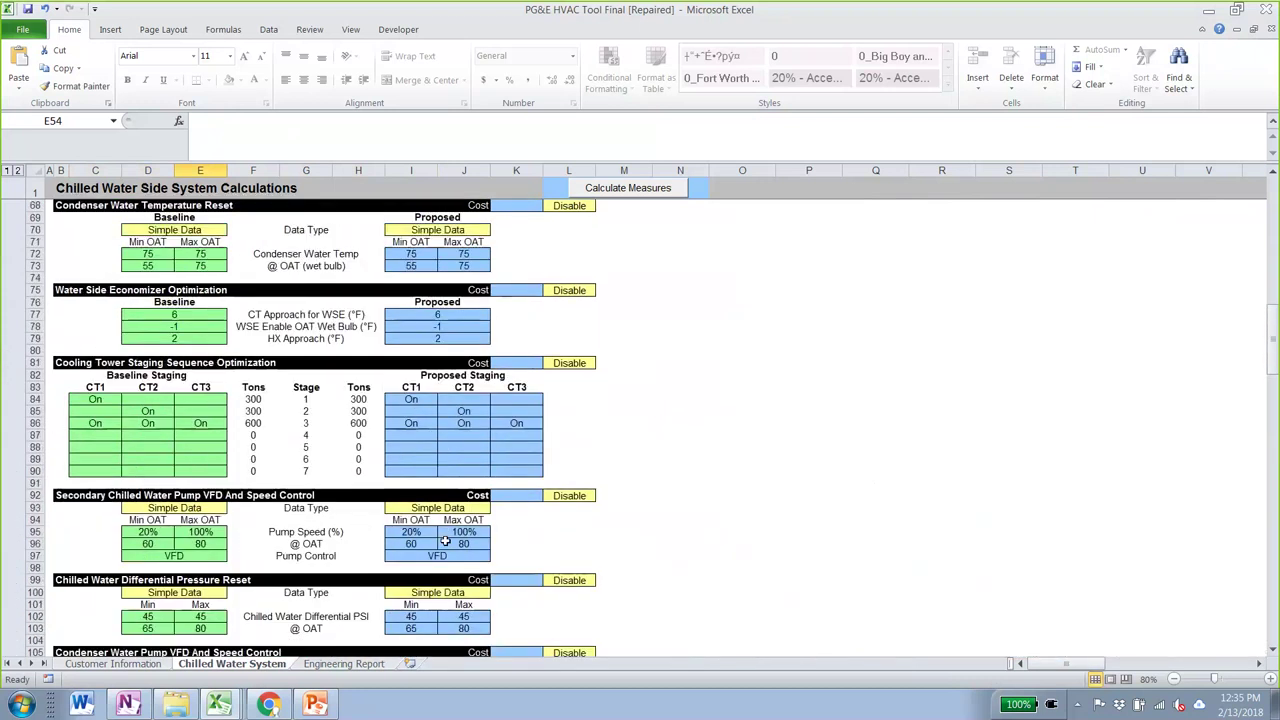
scroll(445, 541, "up", 2)
scroll(445, 541, "up", 6)
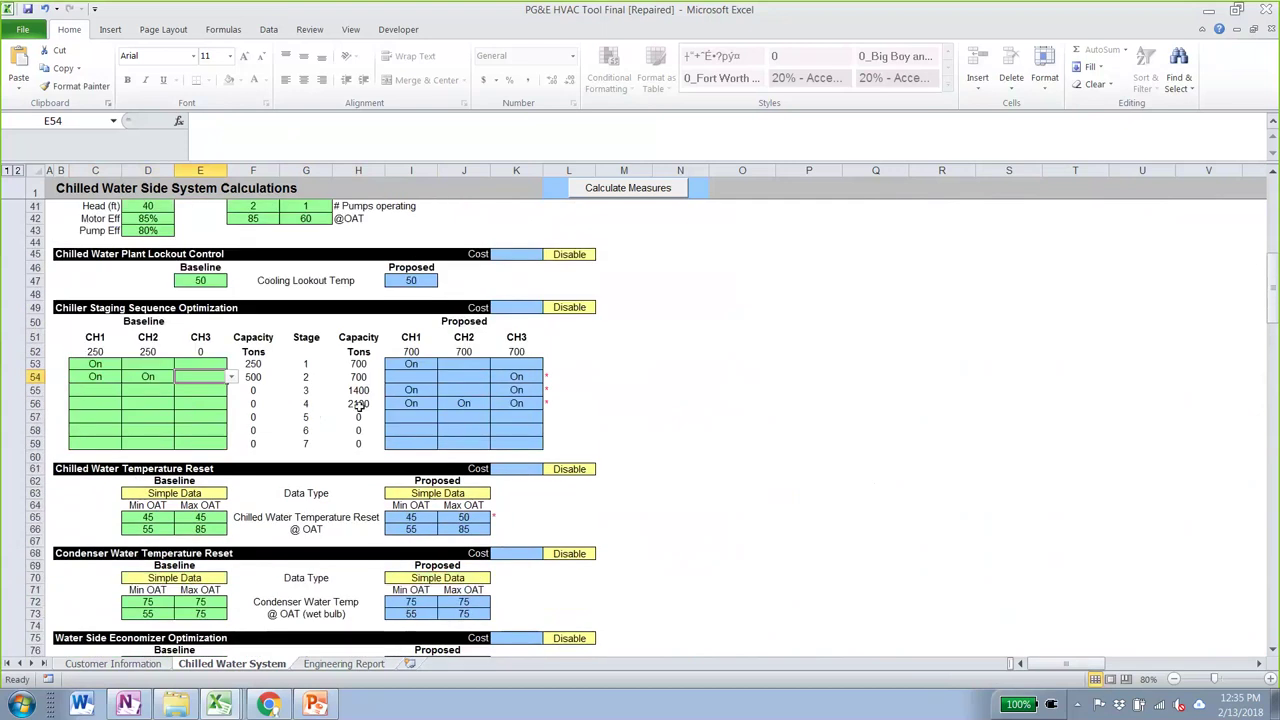
left_click(150, 470)
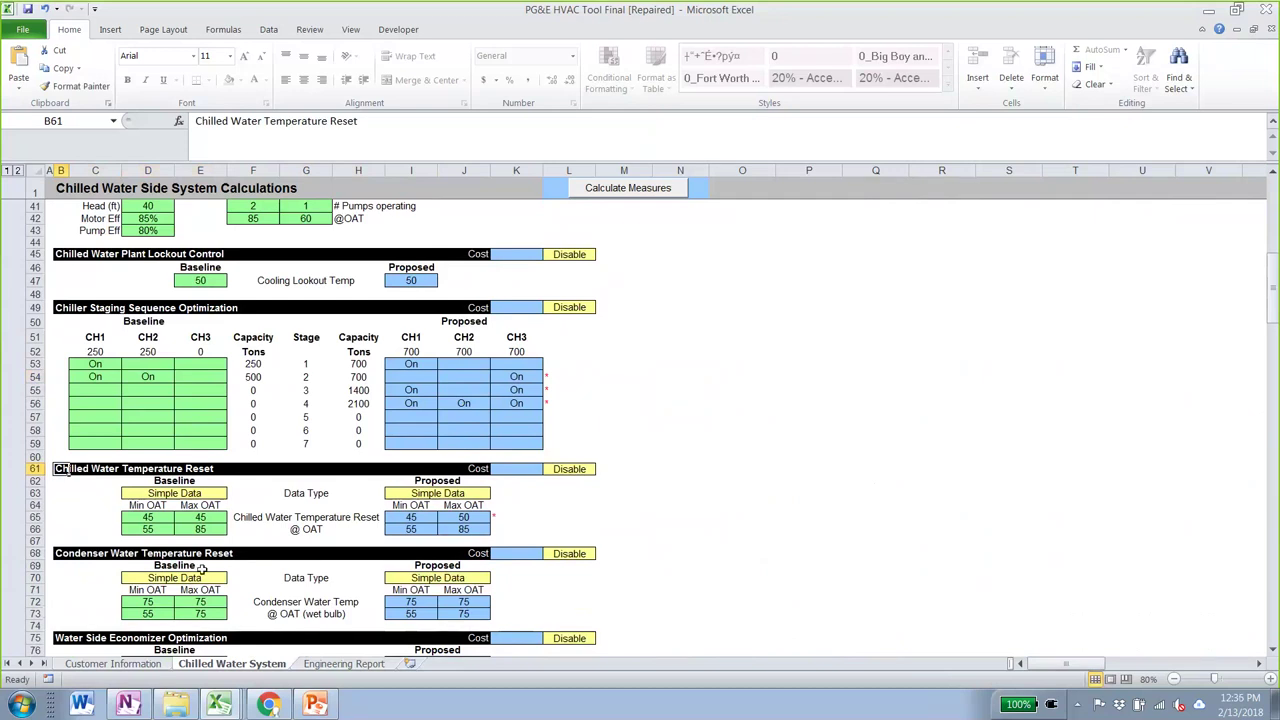
left_click(168, 520)
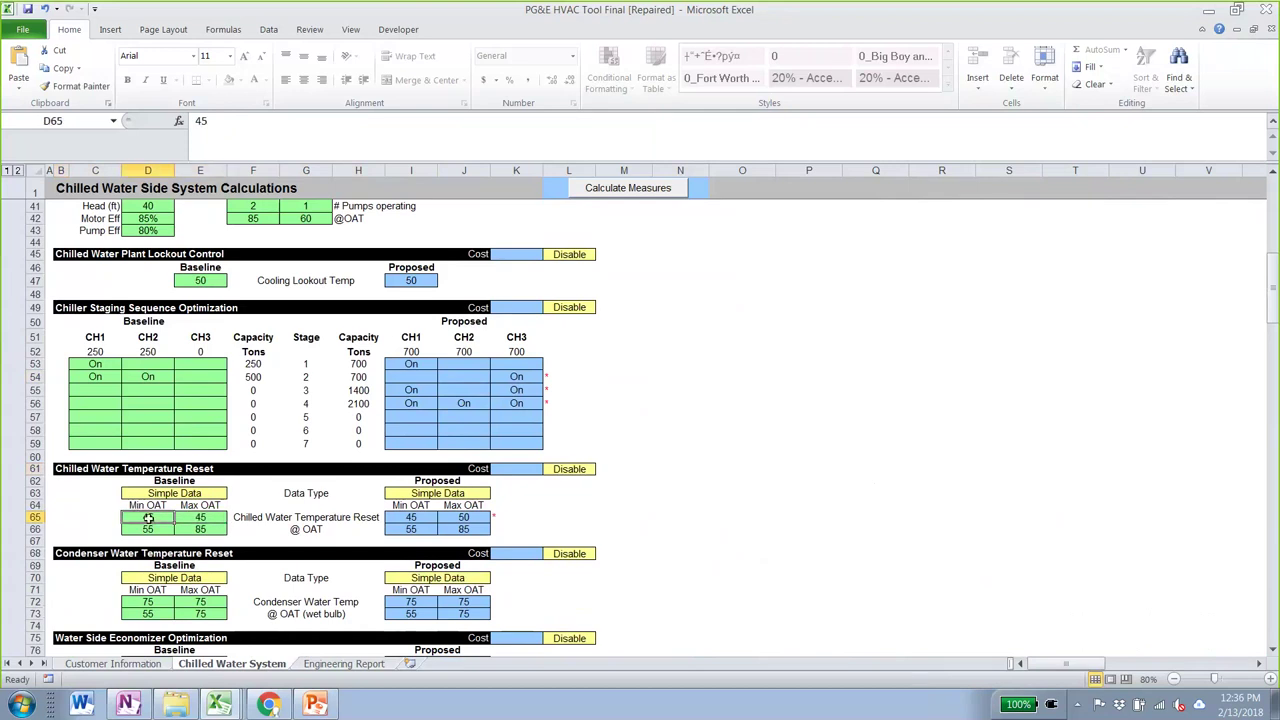
left_click(199, 519)
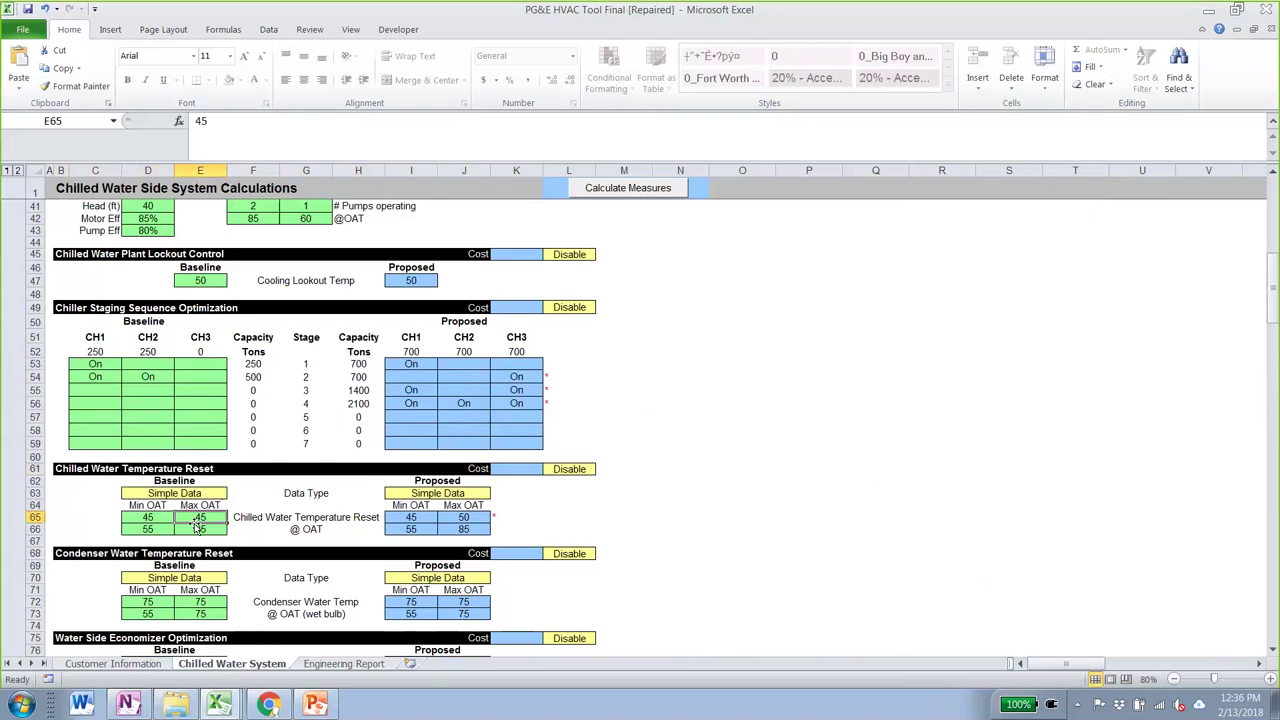
key("Left")
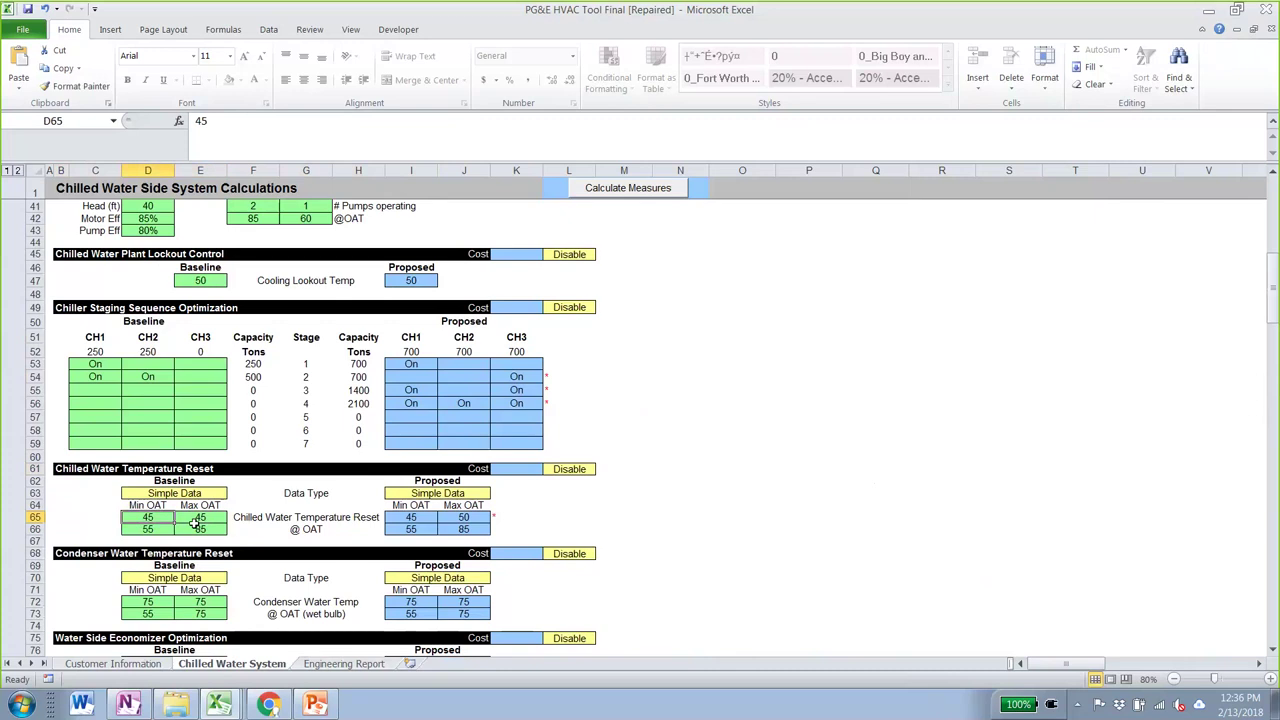
key("Right")
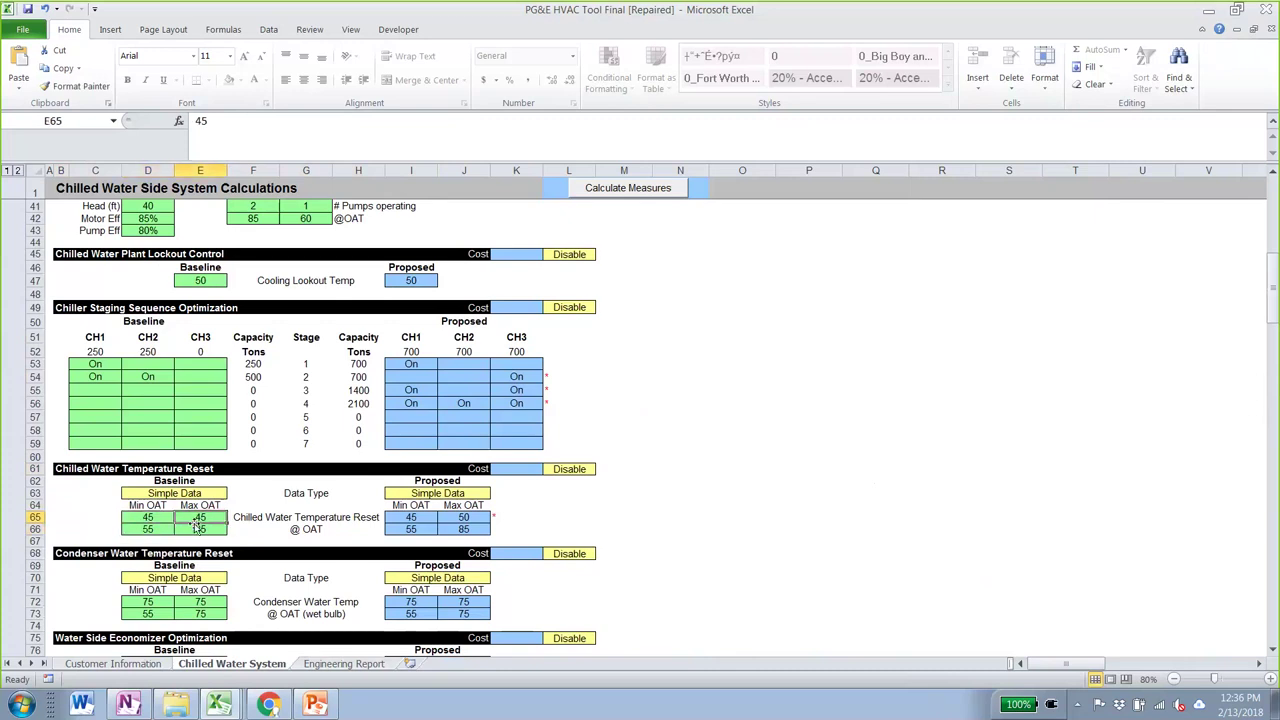
key("Down")
left_click_drag(137, 528, 200, 528)
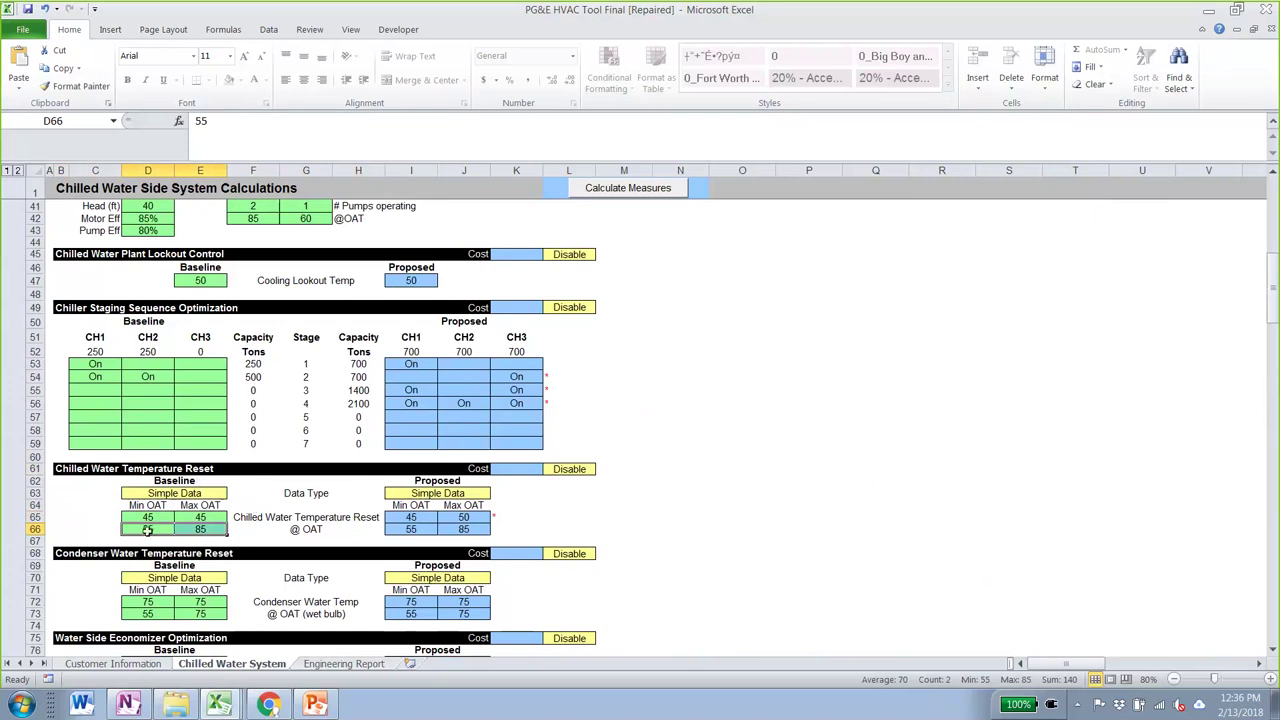
Review the baseline data type, condenser water temperatures and wet bulb temperatures under Condenser Water Temperature Reset
scroll(172, 517, "down", 2)
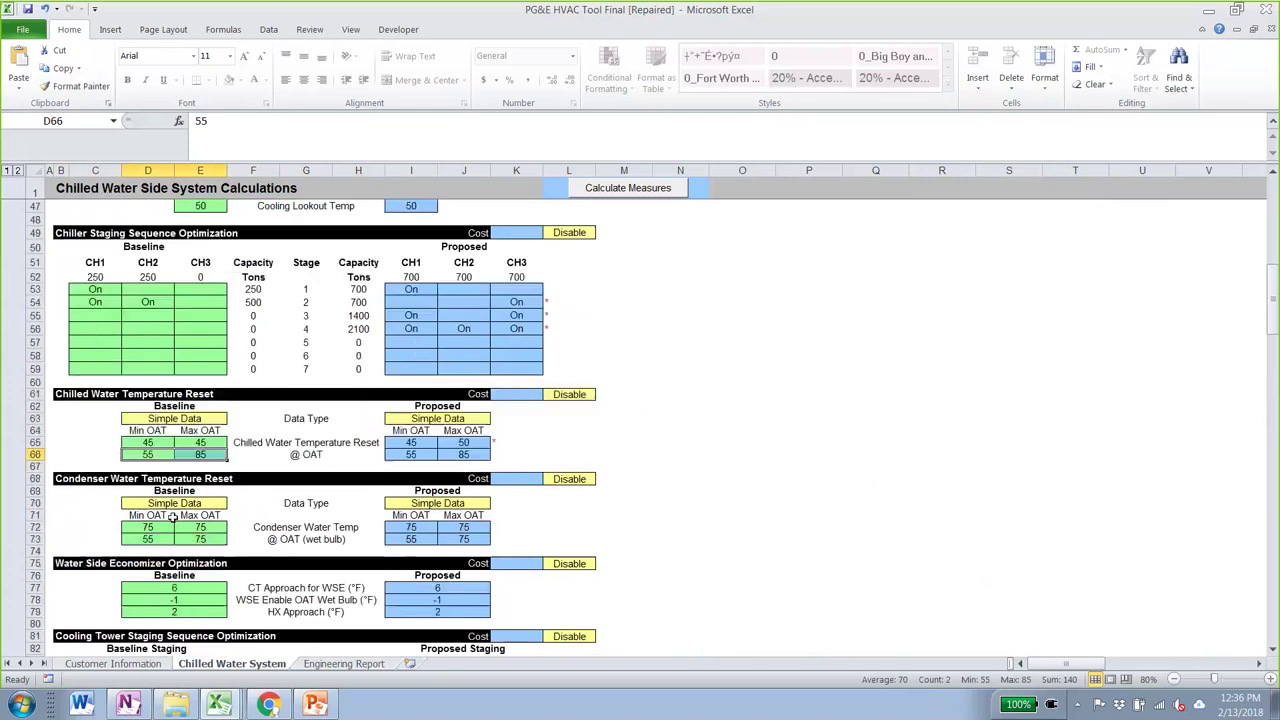
scroll(172, 517, "down", 1)
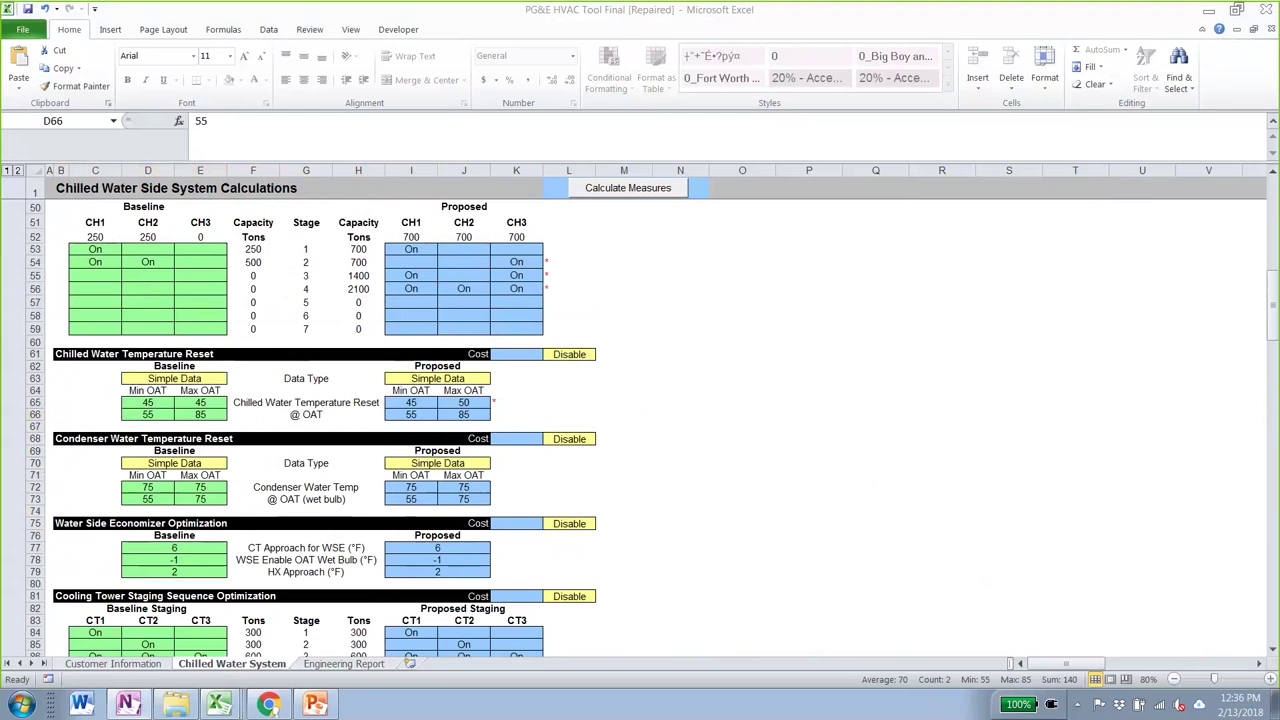
left_click(206, 465)
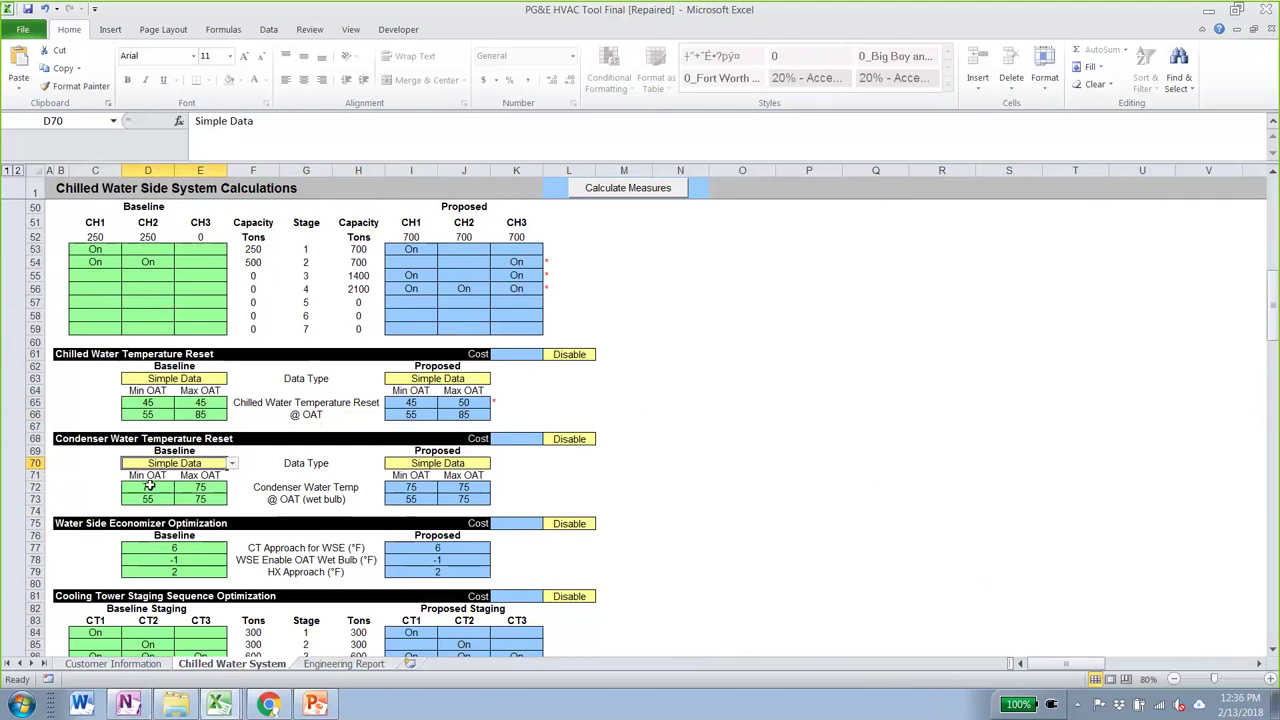
left_click(149, 486)
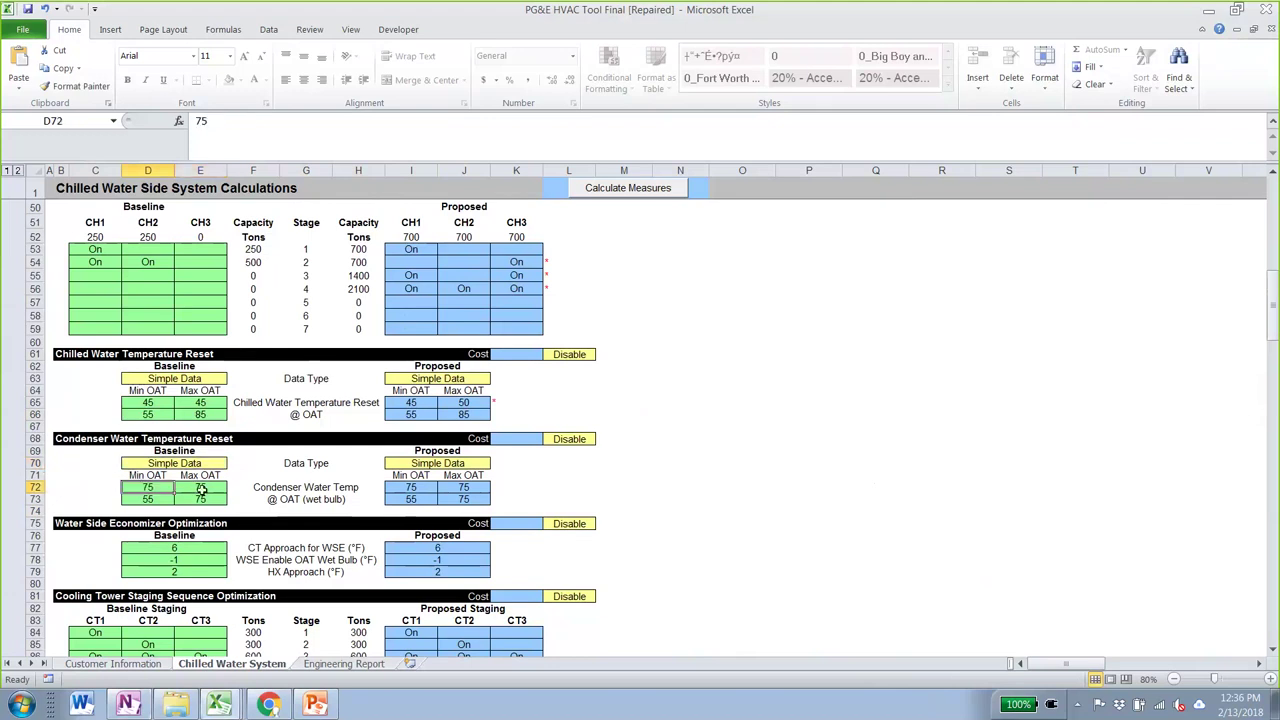
key("Tab")
key("Return")
key("Tab")
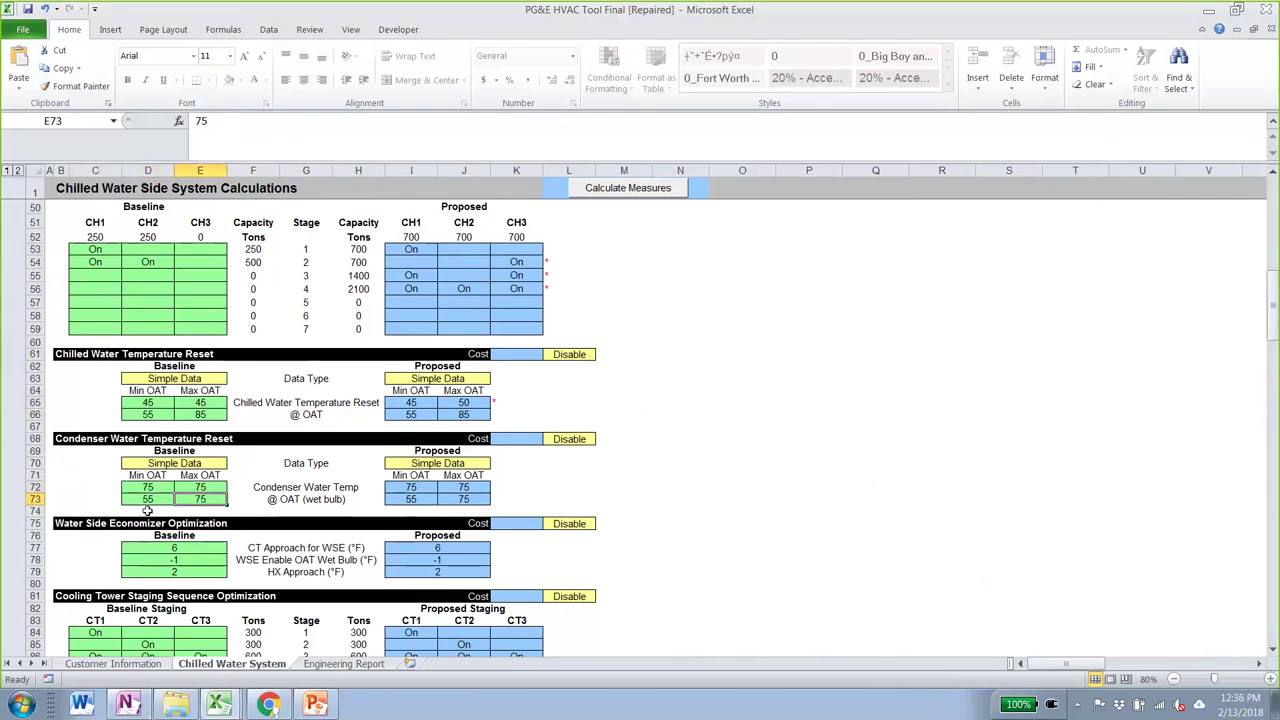
Clear the baseline CT approach, WSE enable wet bulb and HX approach values under Water Side Economizer Optimization
scroll(147, 511, "down", 1)
left_click_drag(172, 504, 171, 524)
key("Delete")
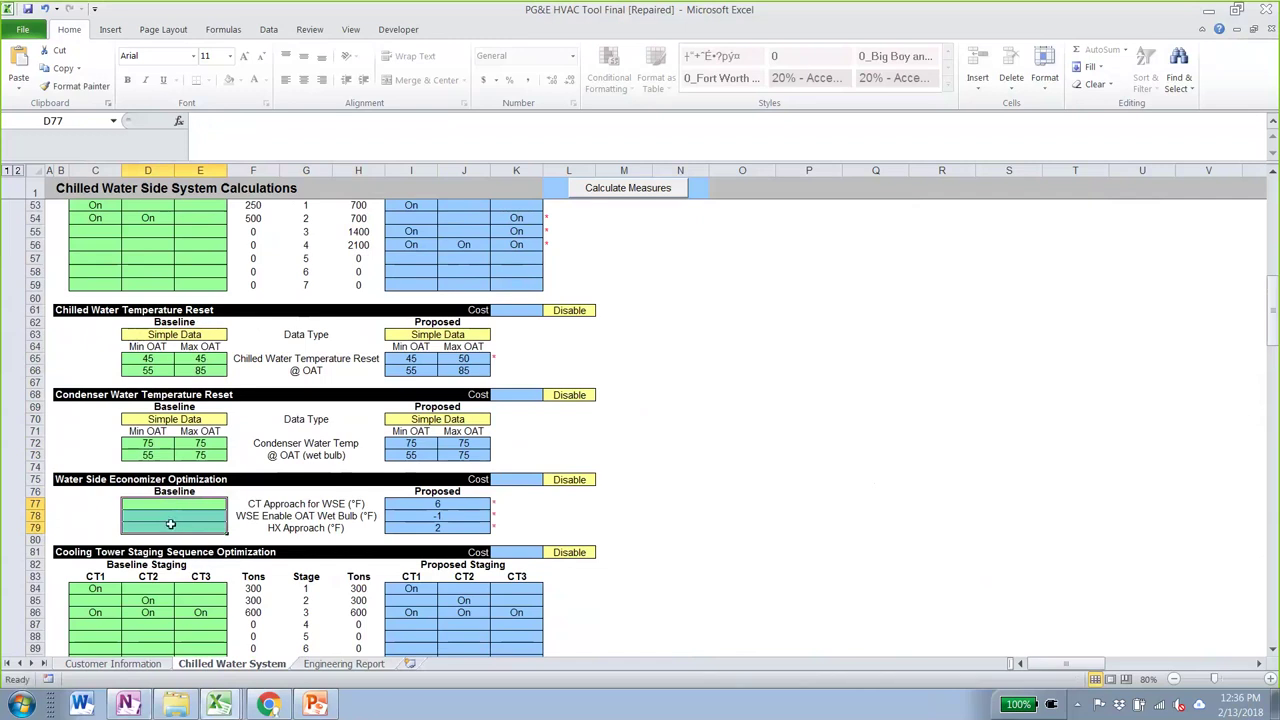
Clear the baseline cooling tower stage 3 entries and set CT1 to On for stage 2
scroll(170, 524, "down", 3)
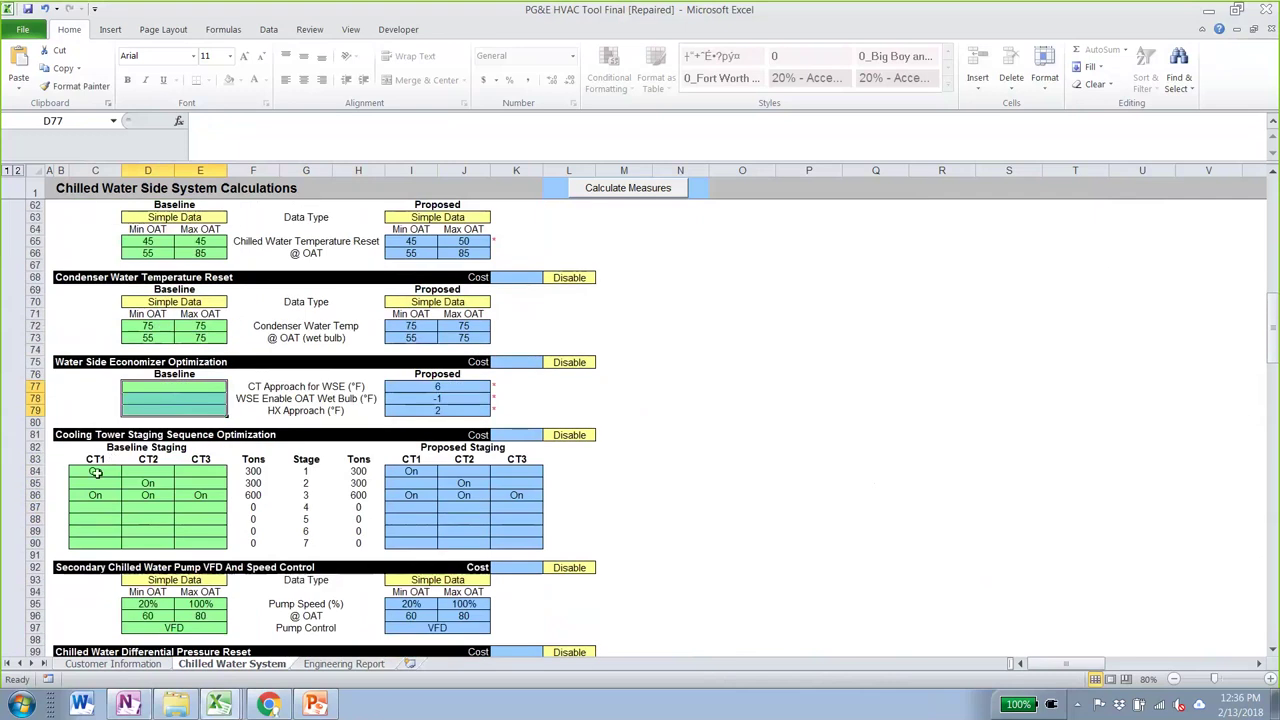
left_click_drag(95, 492, 196, 497)
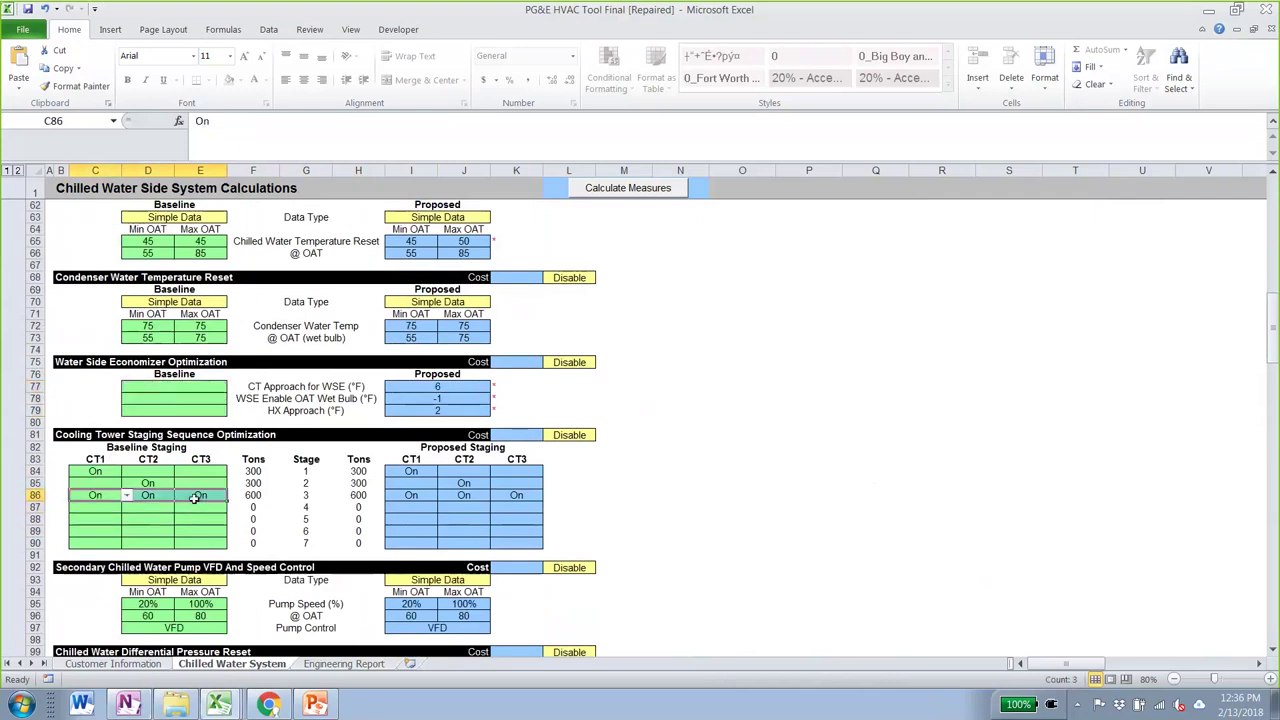
key("Delete")
left_click(110, 485)
key("alt+Down")
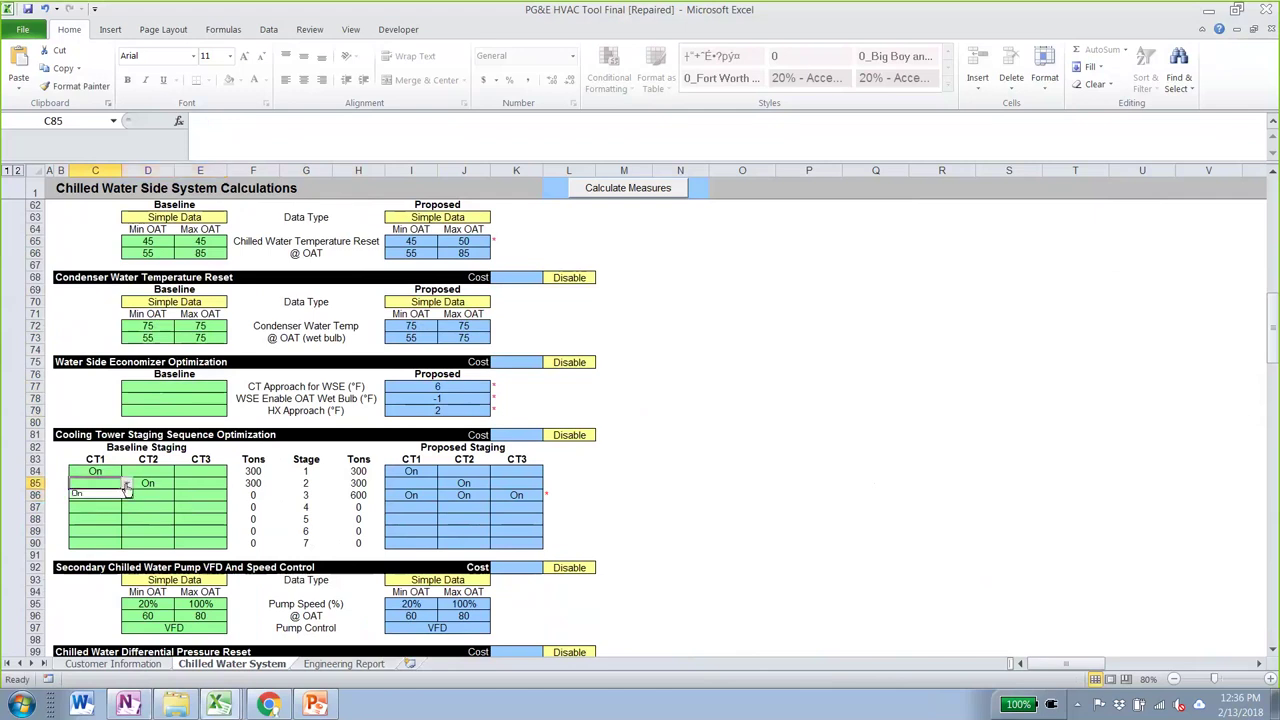
left_click(105, 495)
left_click(253, 483)
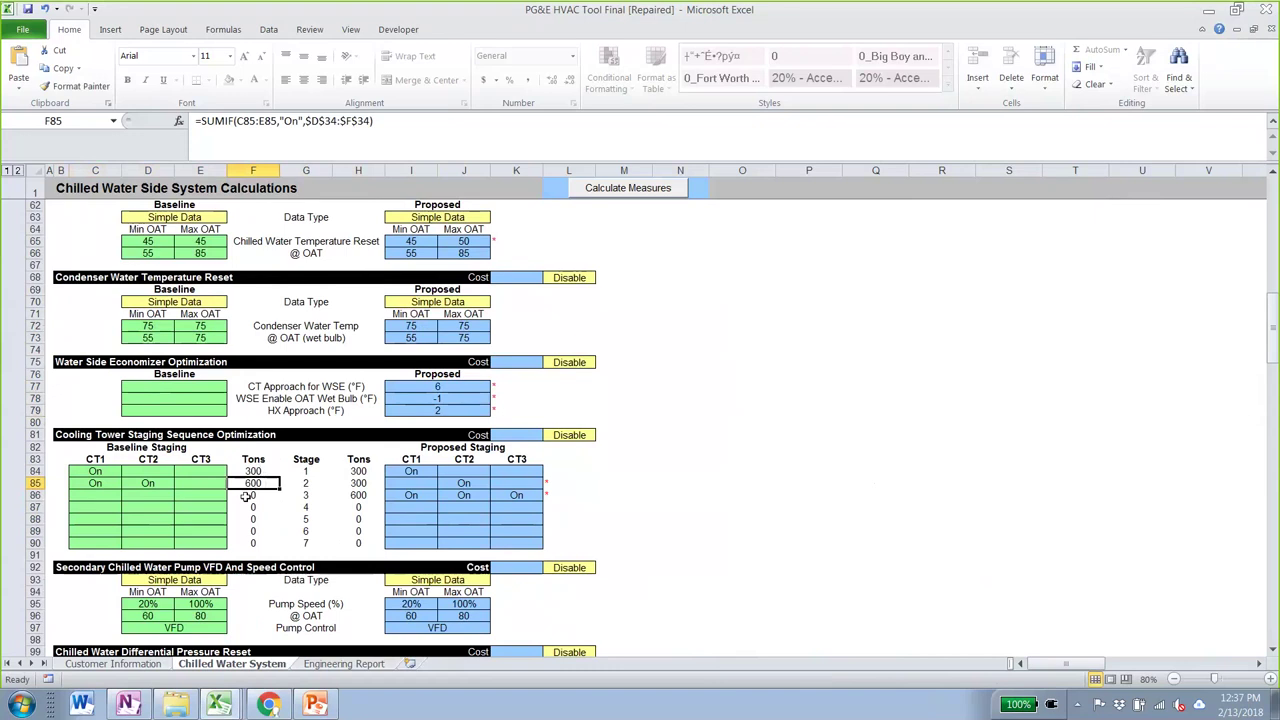
Check the baseline minimum and maximum pump speeds under Secondary Chilled Water Pump VFD And Speed Control
scroll(252, 484, "down", 1)
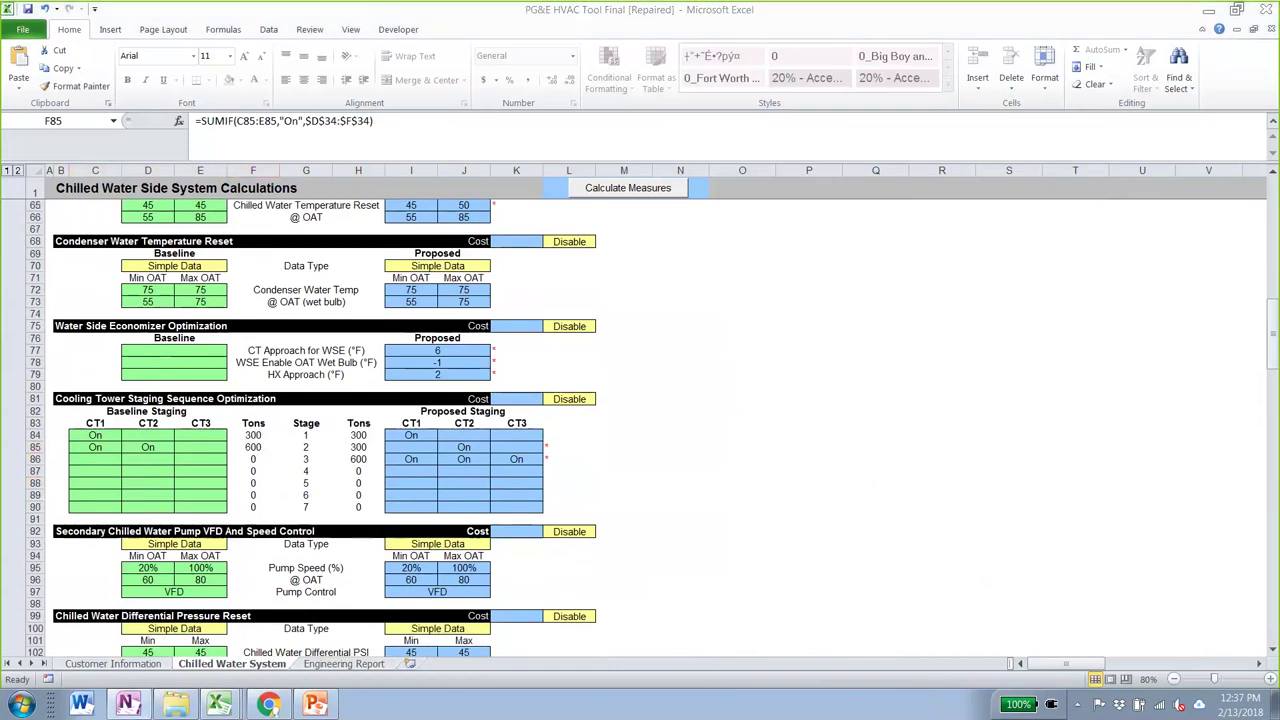
scroll(306, 636, "down", 4)
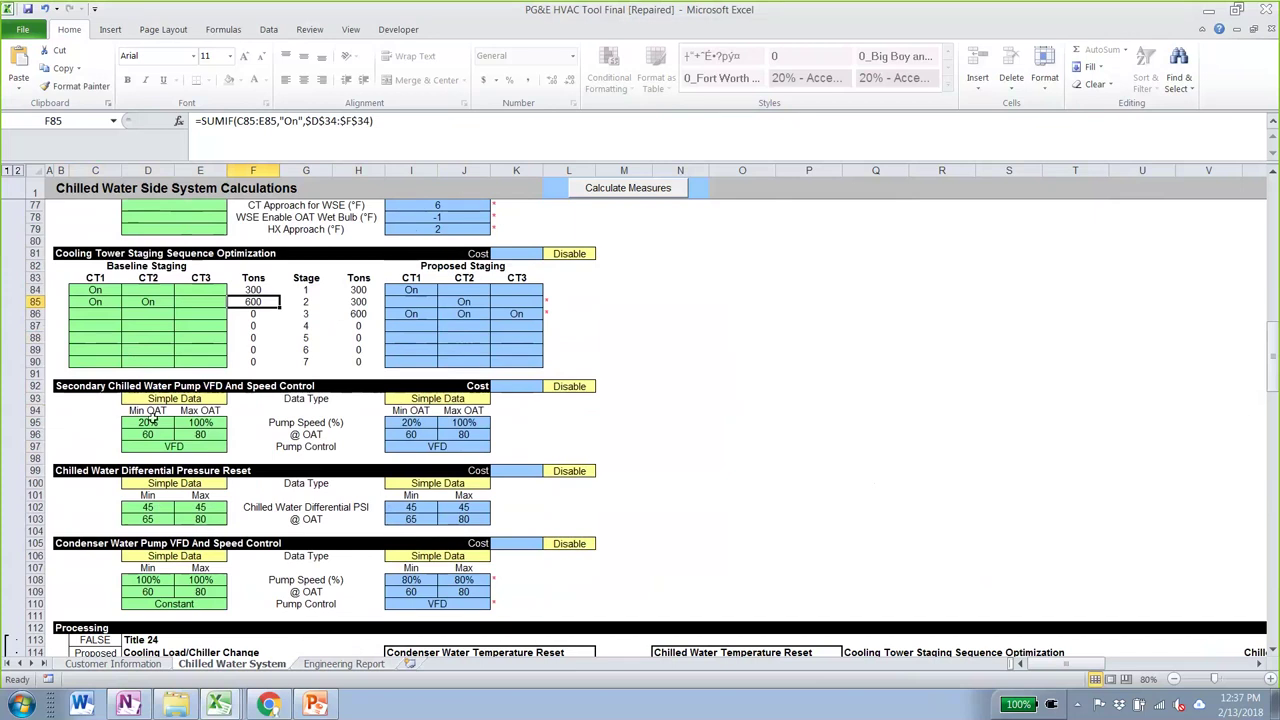
left_click(148, 422)
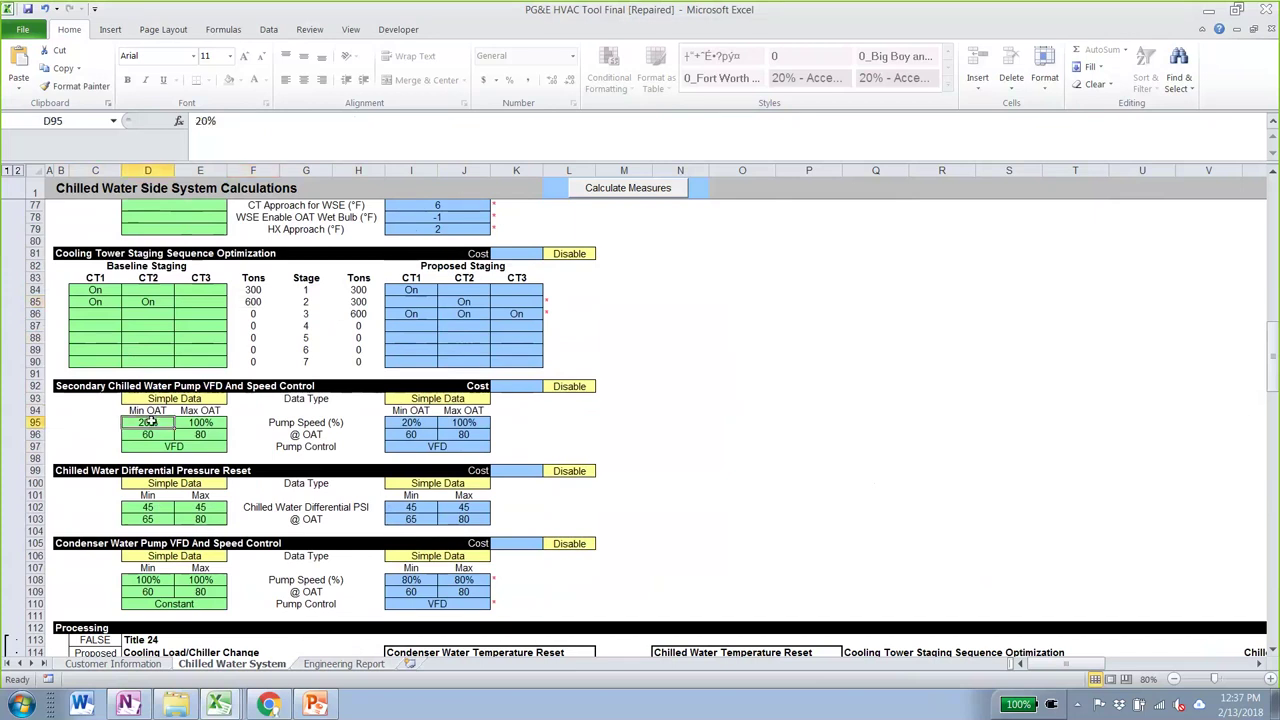
left_click(195, 420)
left_click(158, 426)
Switch to the PowerPoint training slides and highlight "VFDs on the condenser water pumps." in the Example 2 description
left_click(316, 705)
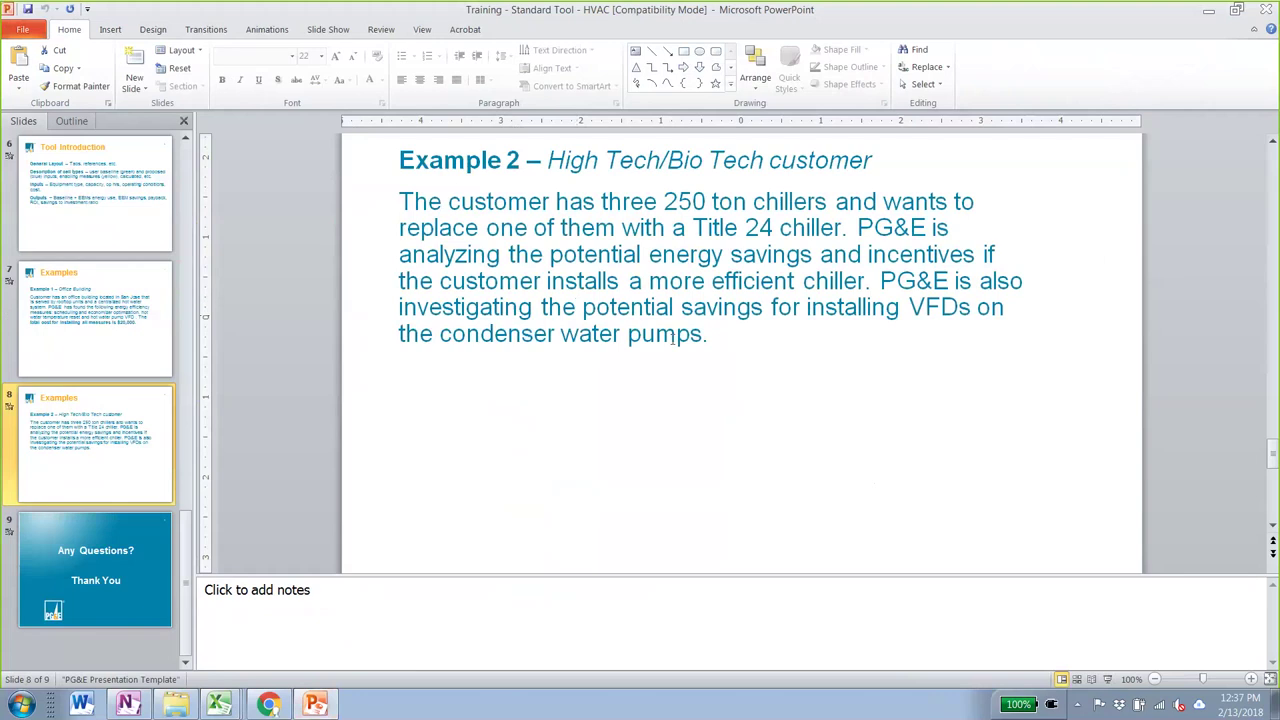
left_click_drag(929, 310, 976, 326)
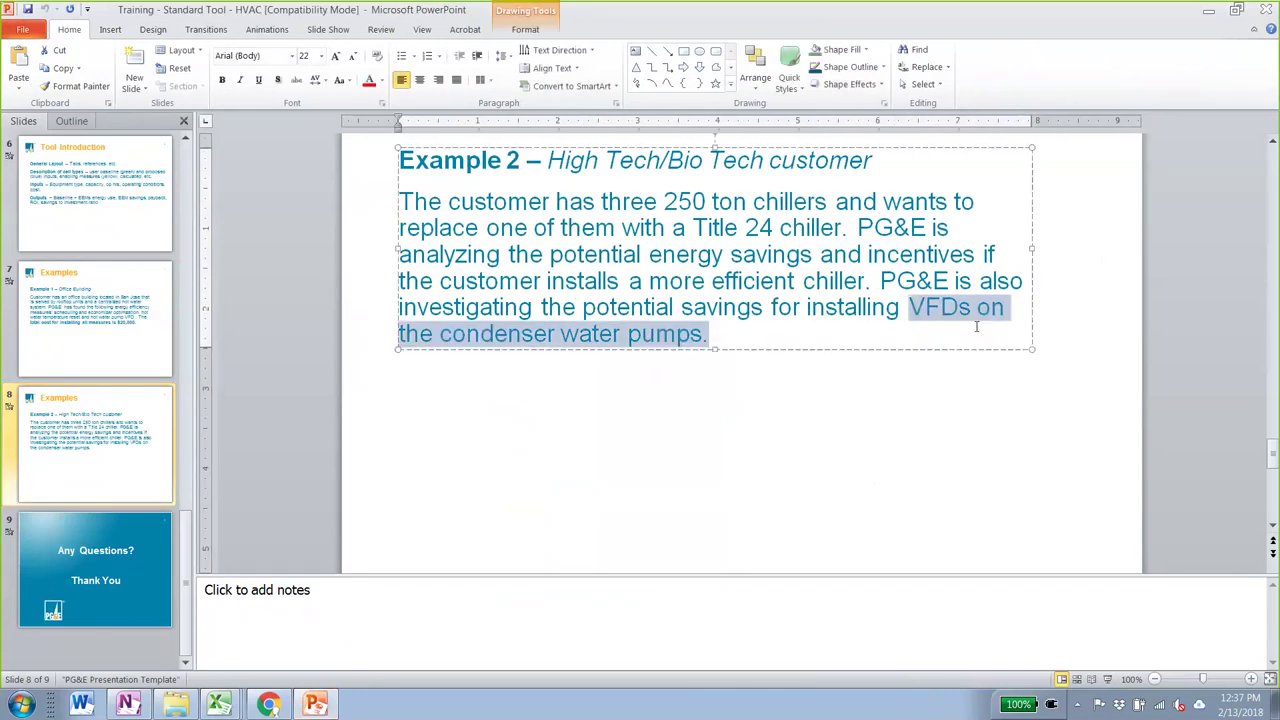
Return to the HVAC tool workbook in Excel and set the baseline minimum secondary chilled water pump speed to 30%
left_click(1210, 11)
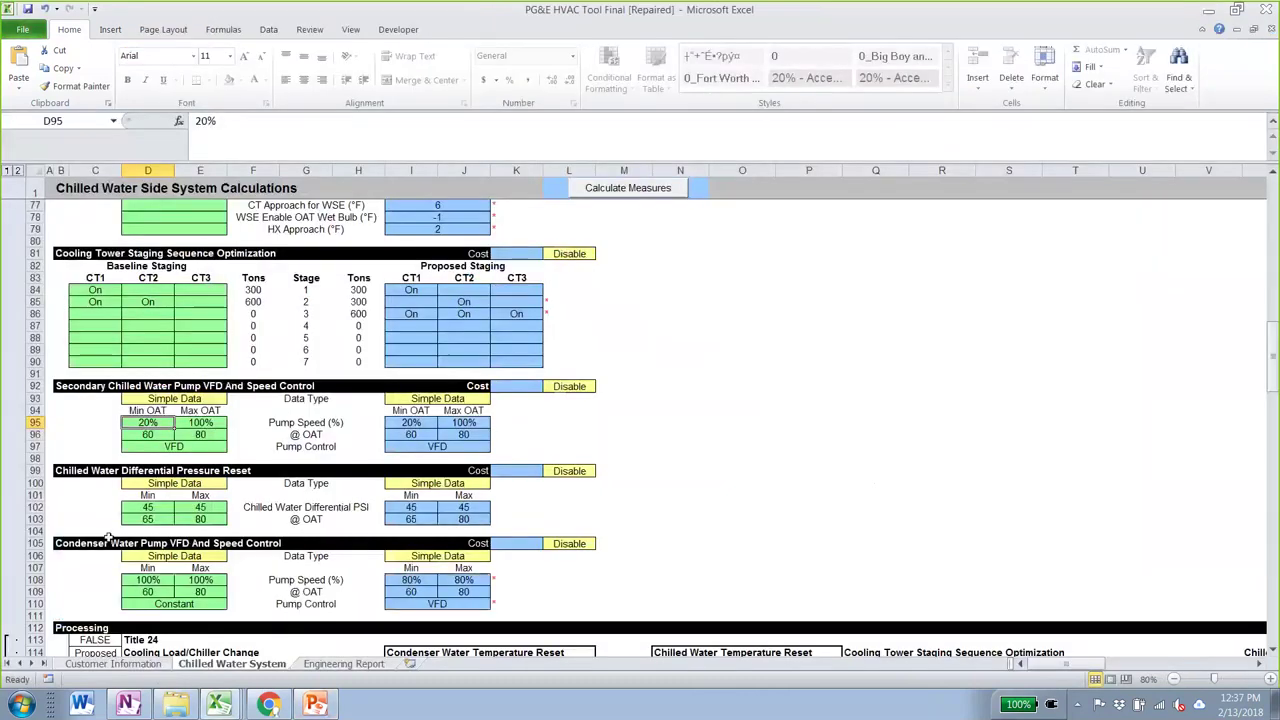
left_click(166, 432)
left_click(166, 425)
type("30")
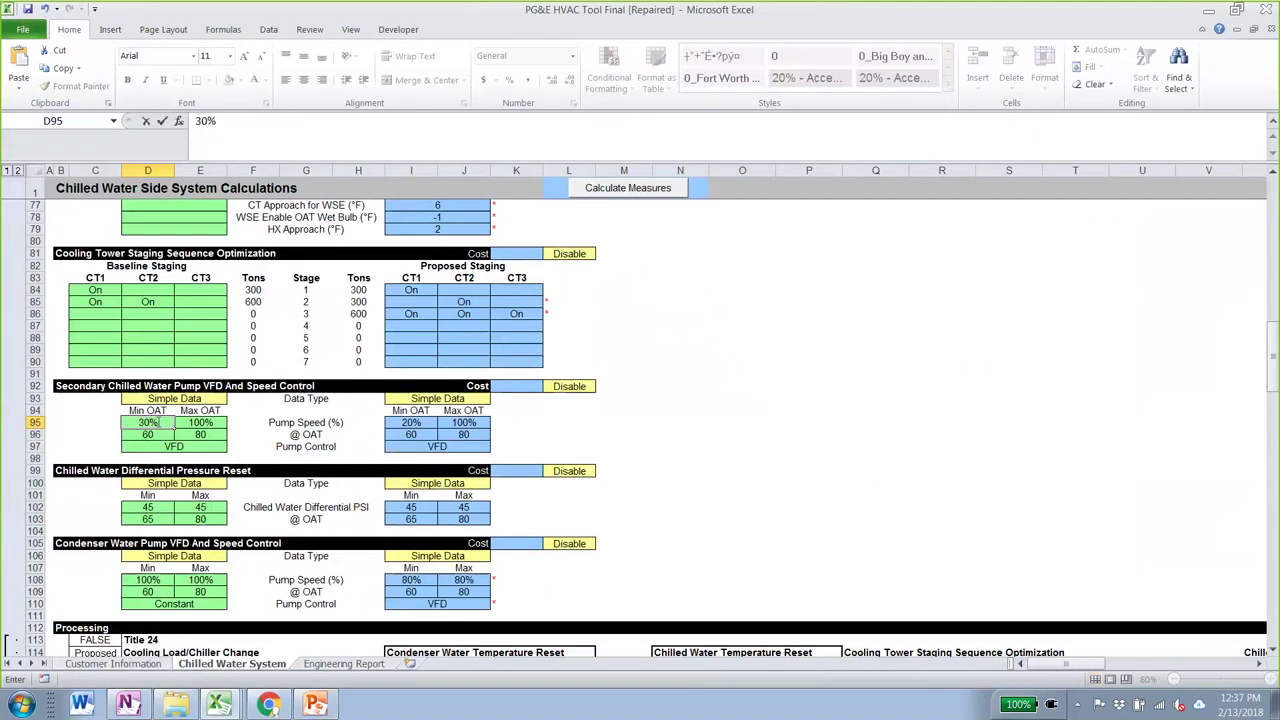
left_click(160, 423)
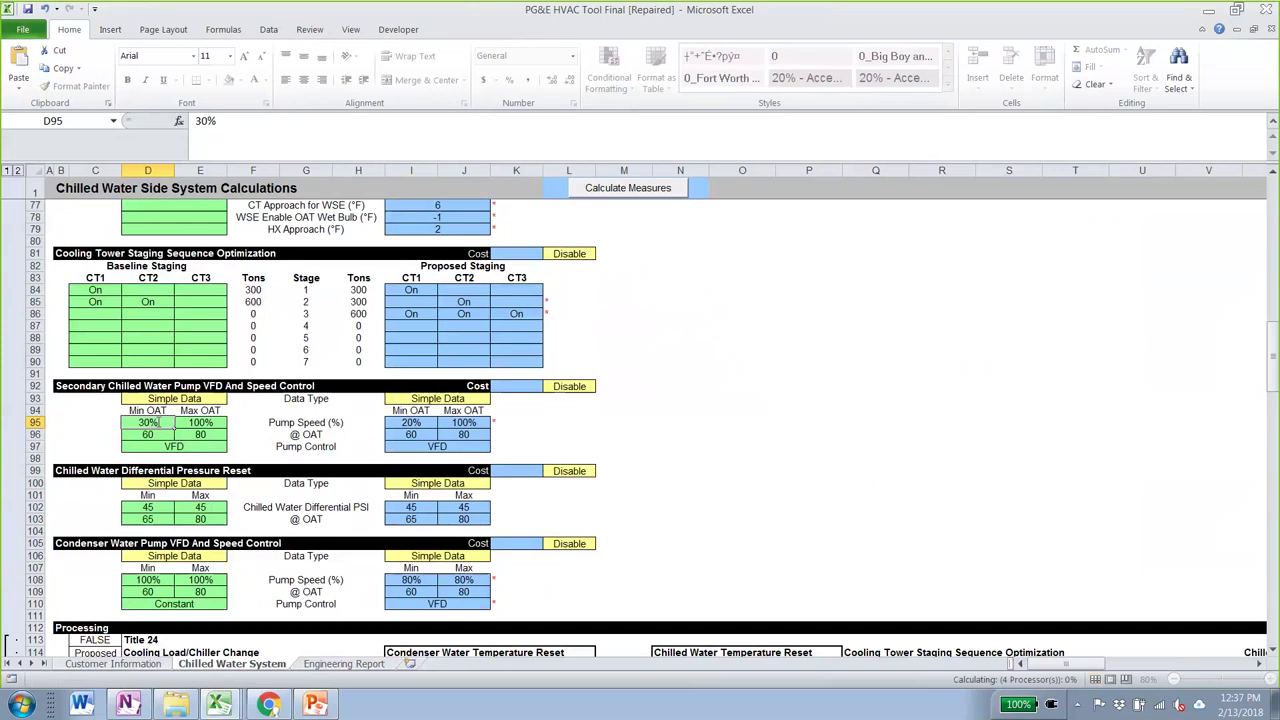
key("Return")
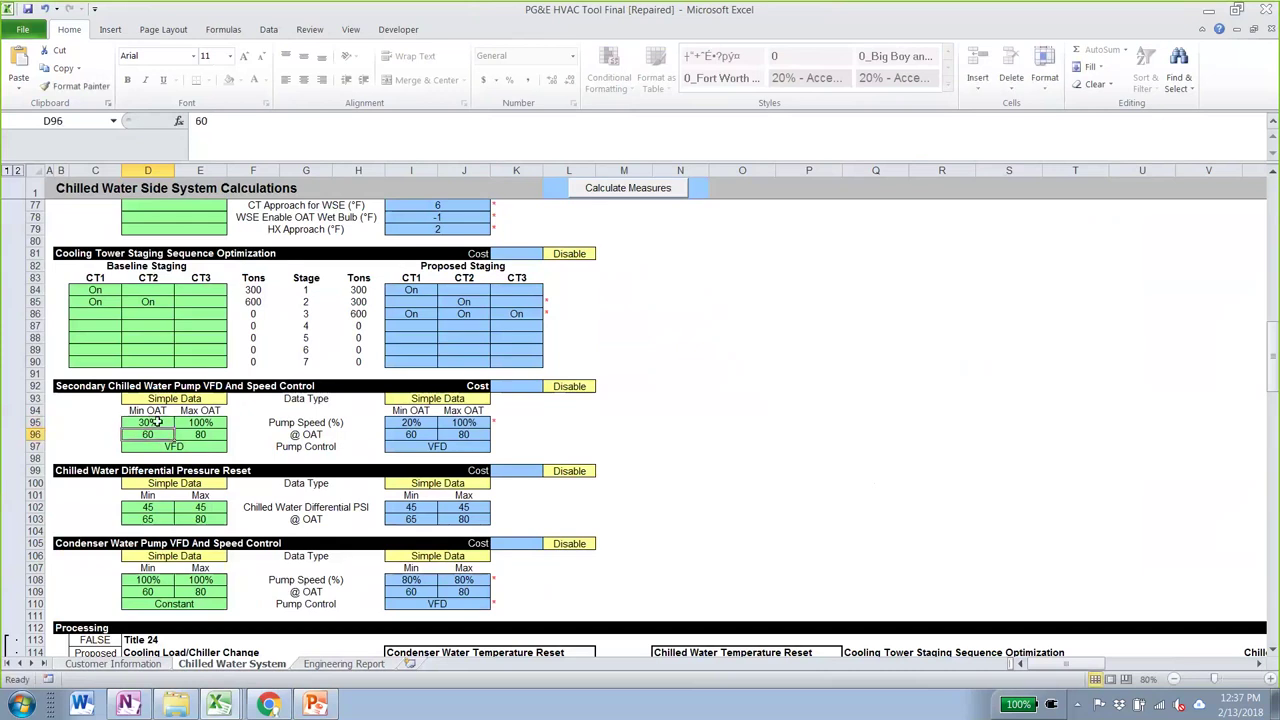
key("Up")
key("Up")
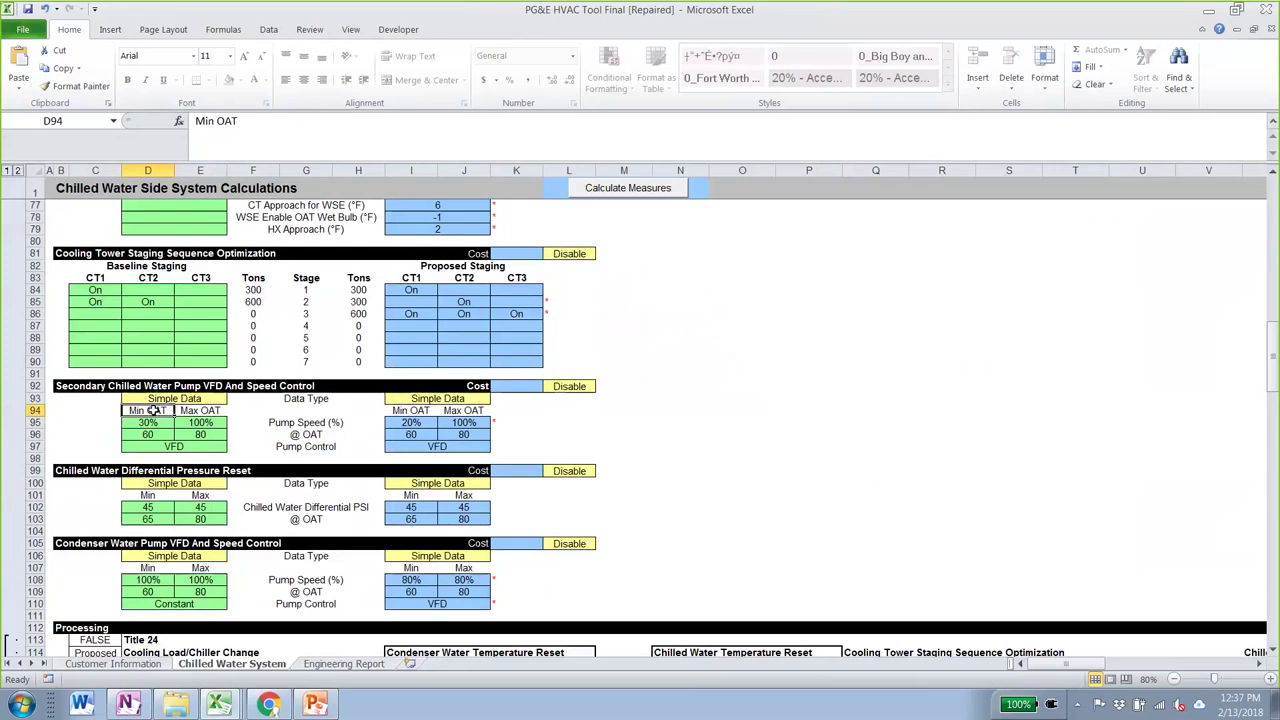
Check the baseline pump control, pump speeds and data type options under Condenser Water Pump VFD And Speed Control
scroll(150, 412, "down", 2)
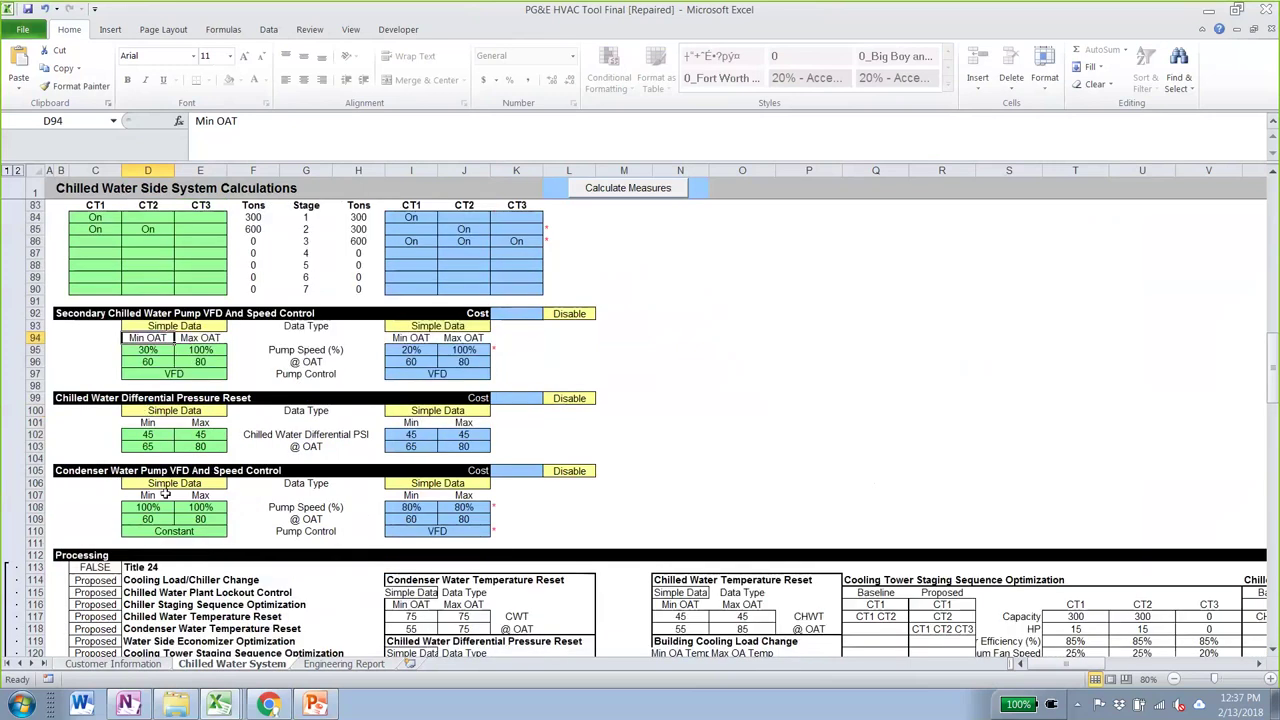
left_click(107, 470)
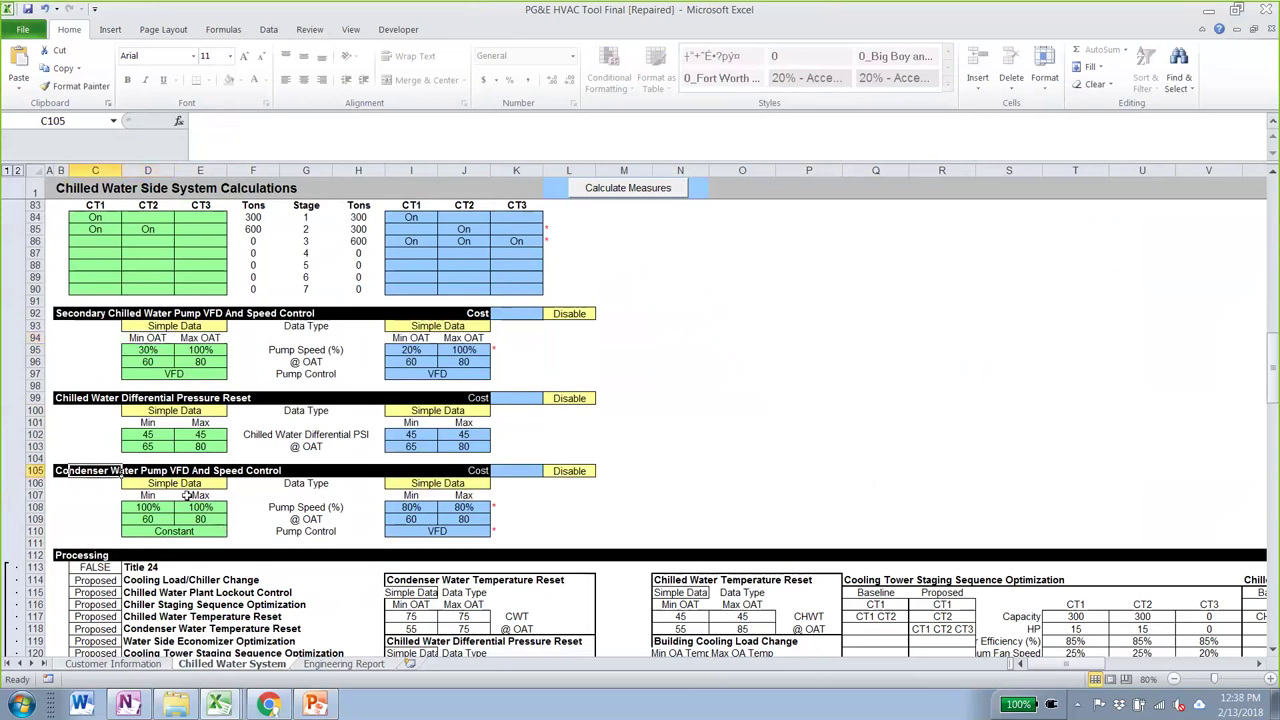
left_click(174, 531)
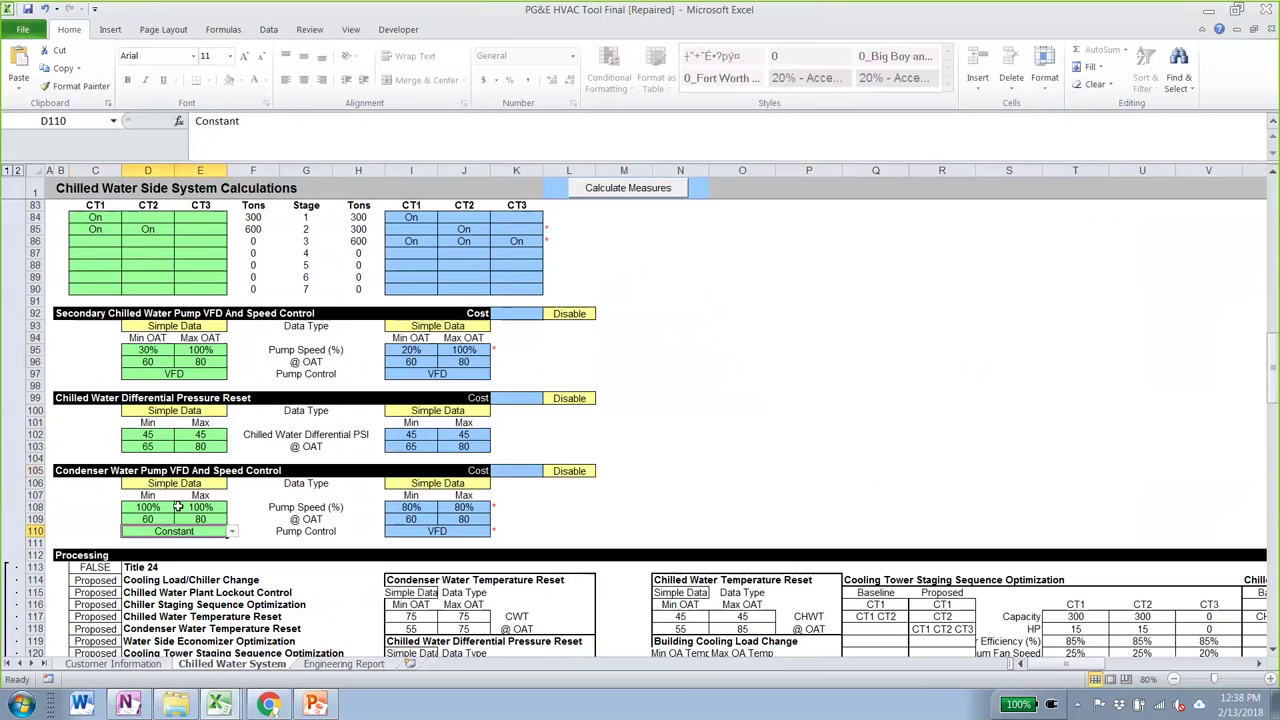
left_click(245, 497)
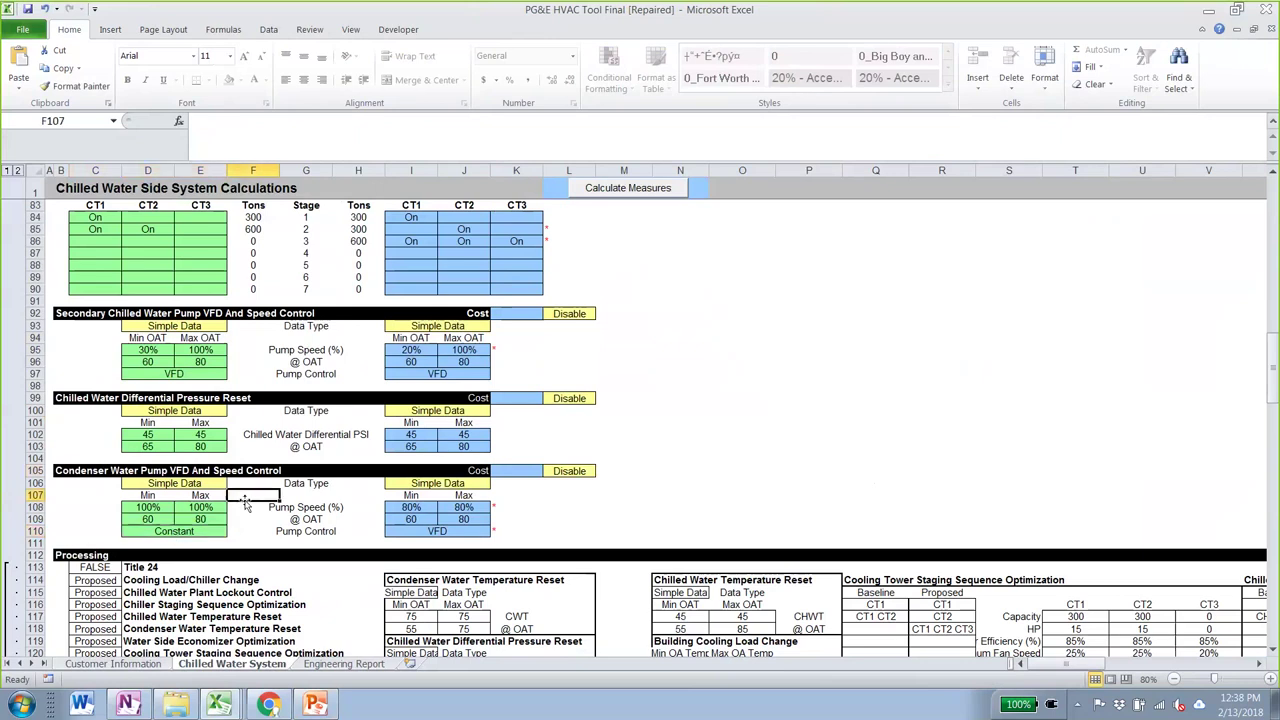
left_click(178, 506)
left_click(208, 508)
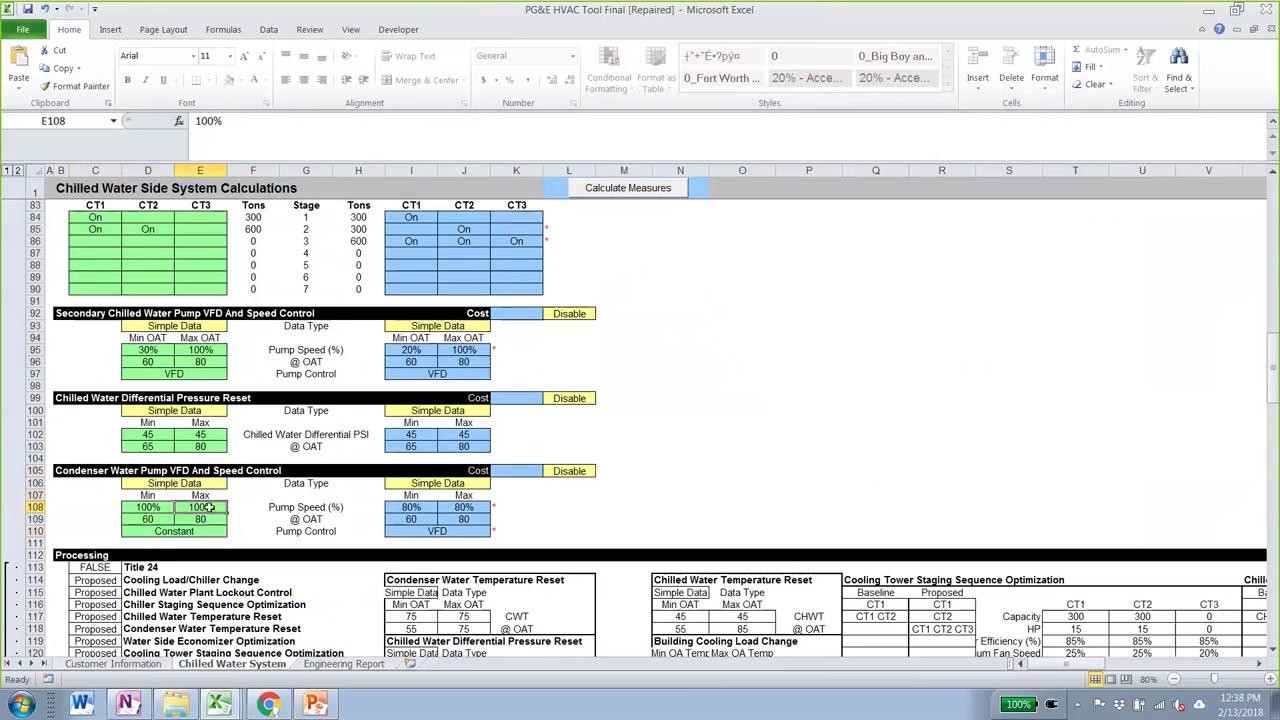
left_click(215, 484)
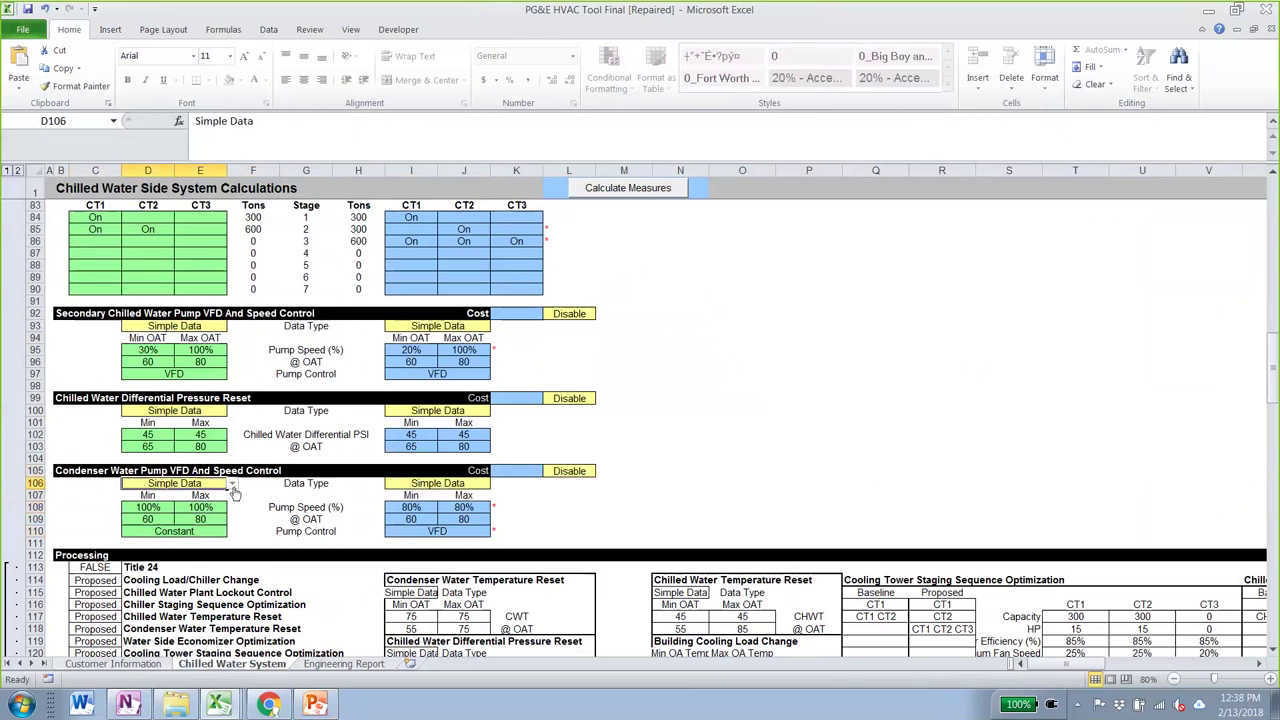
left_click(231, 485)
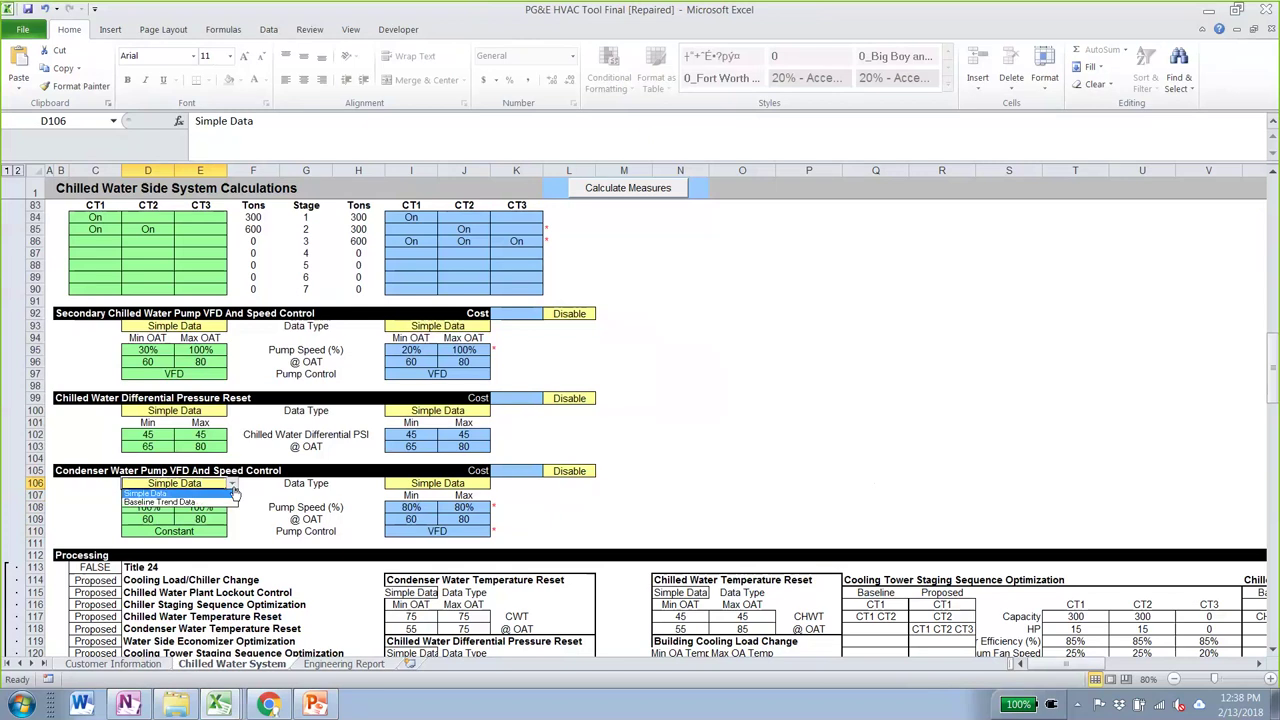
left_click(165, 496)
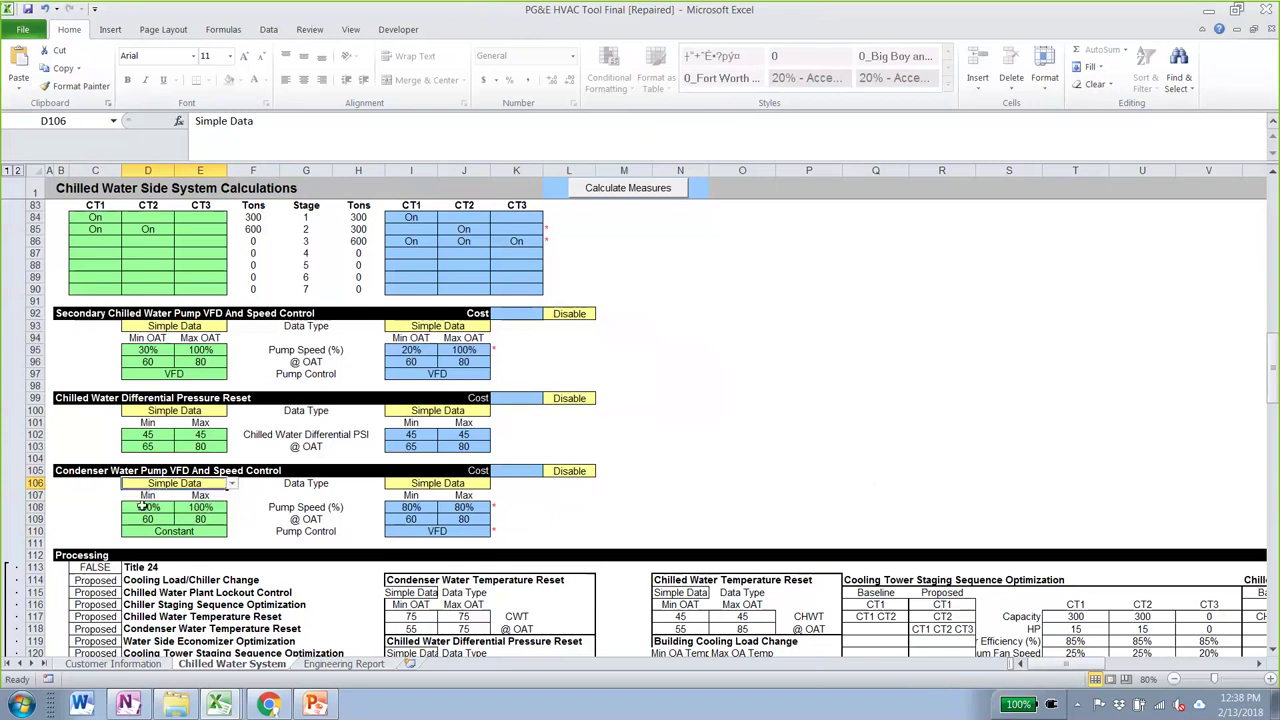
Set the baseline data type to Baseline Trend Data under Condenser Water Pump VFD And Speed Control
left_click_drag(148, 508, 193, 536)
left_click(215, 483)
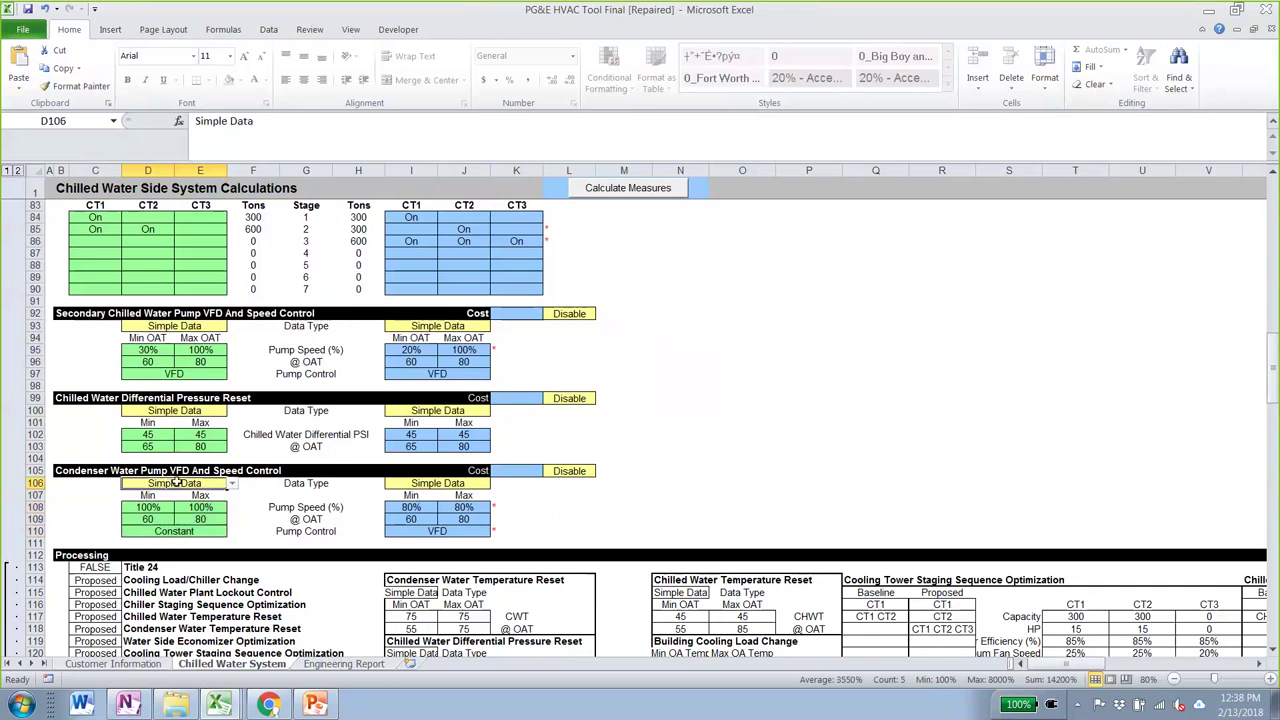
left_click(233, 484)
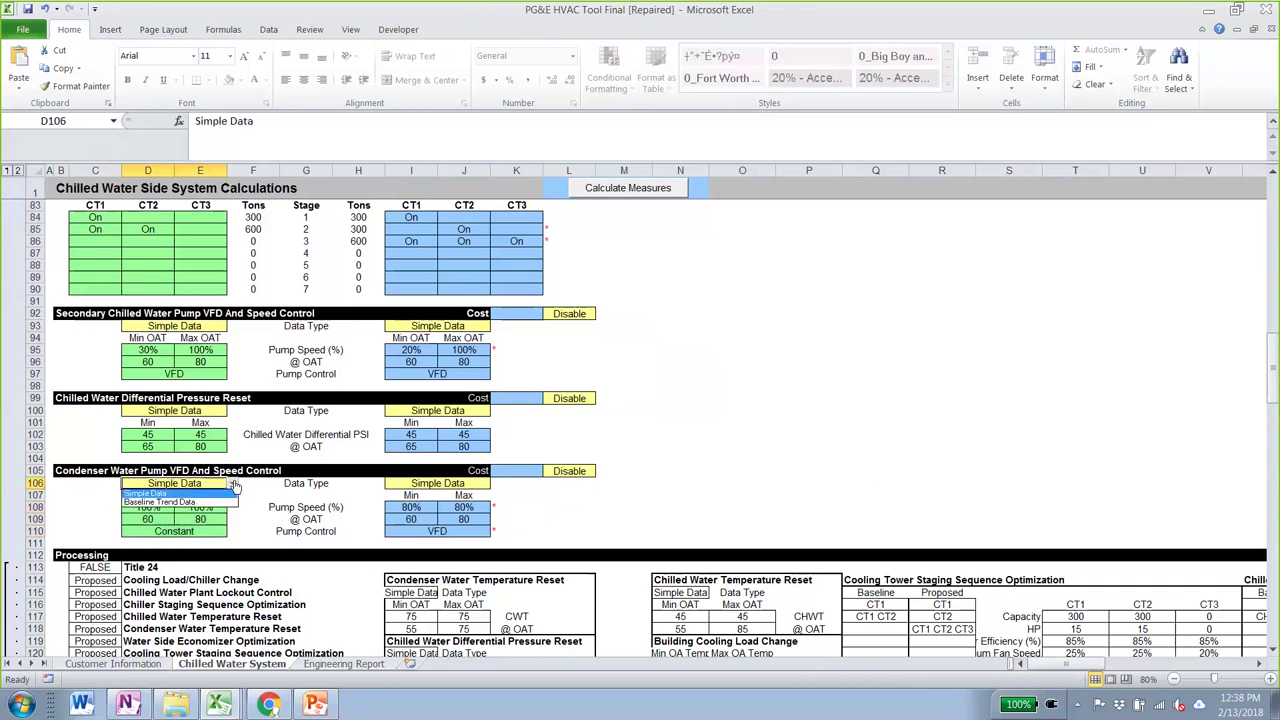
left_click(212, 502)
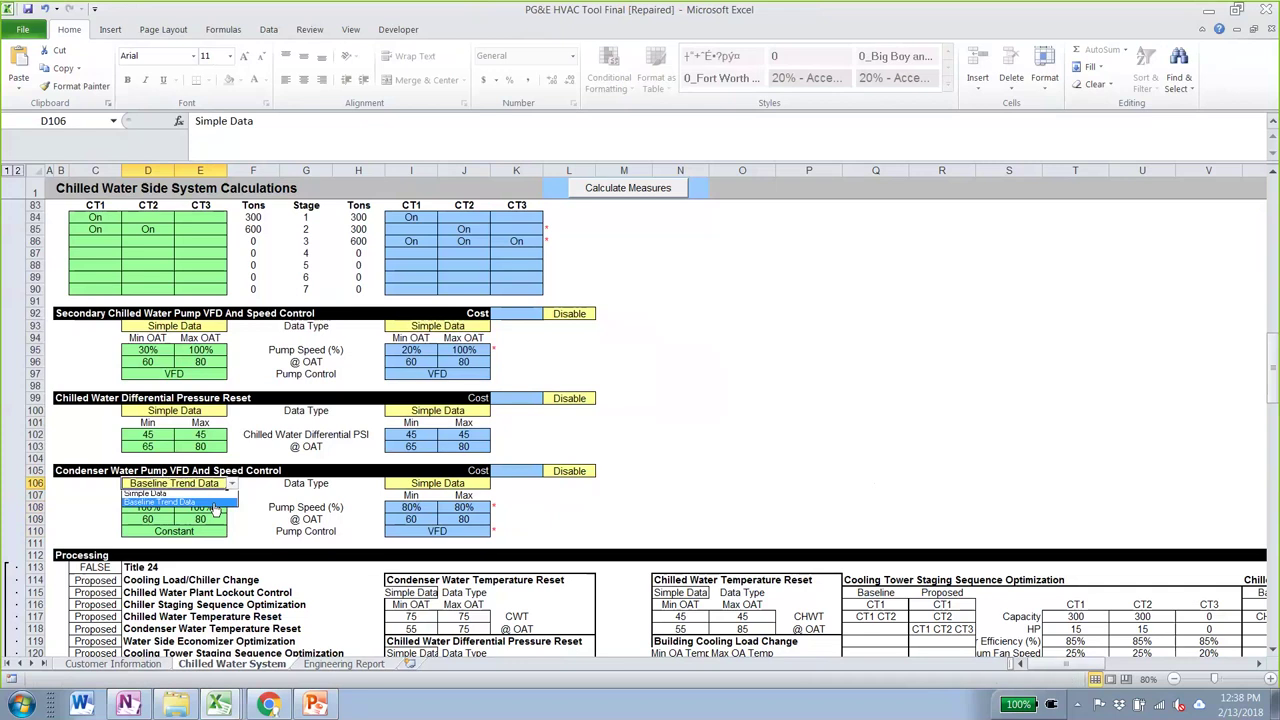
left_click(277, 517)
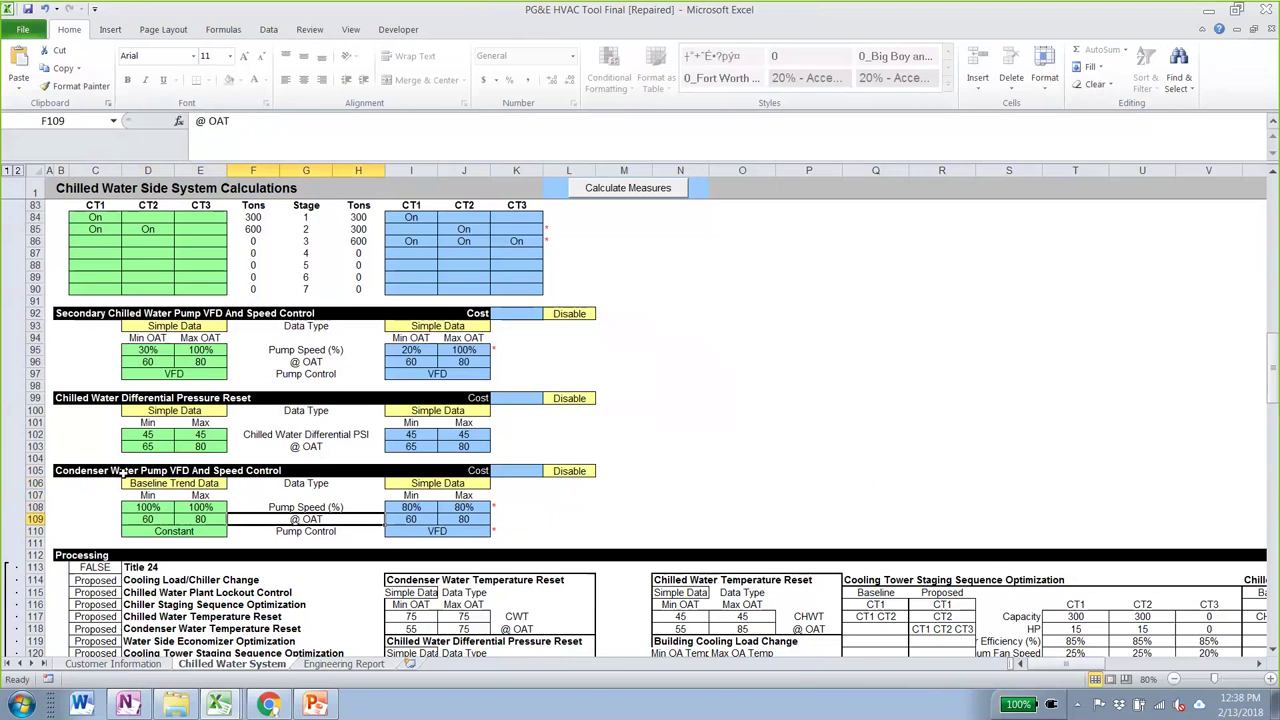
Examine the Baseline Trended Data section of the Calculation Engine, focusing on the # CWP and CWP Speed columns
scroll(120, 468, "down", 2)
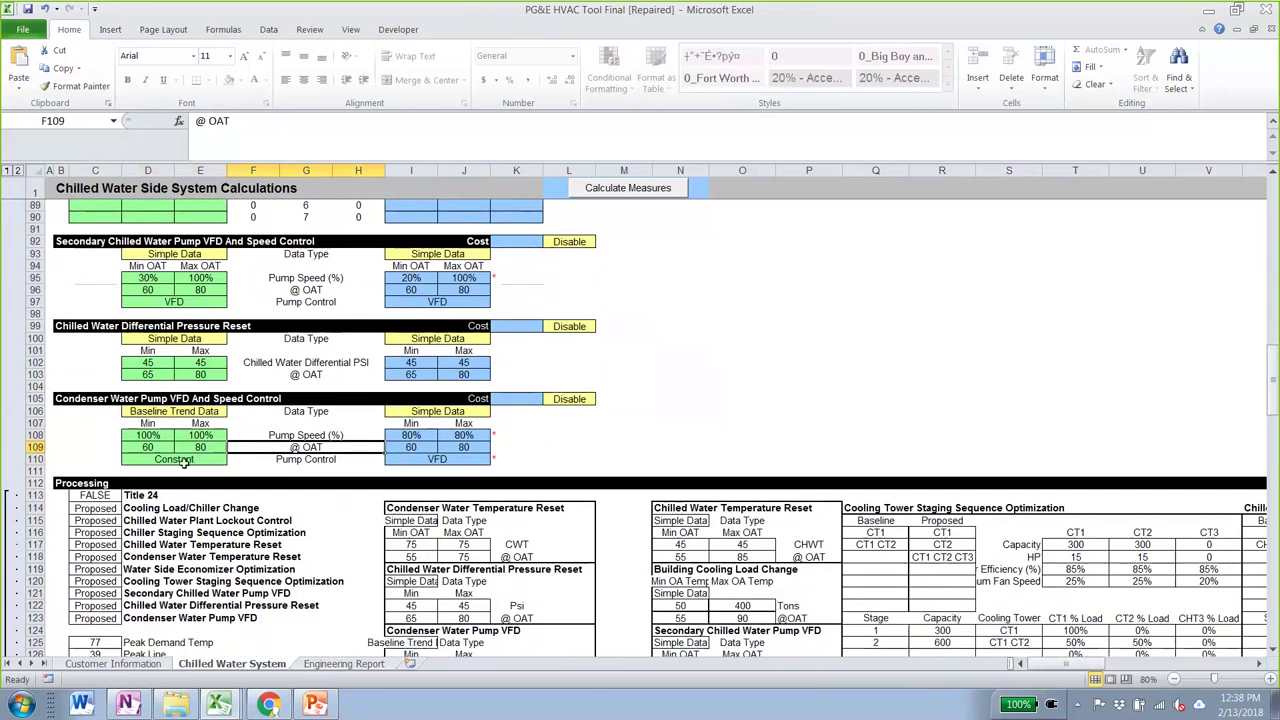
scroll(179, 496, "down", 3)
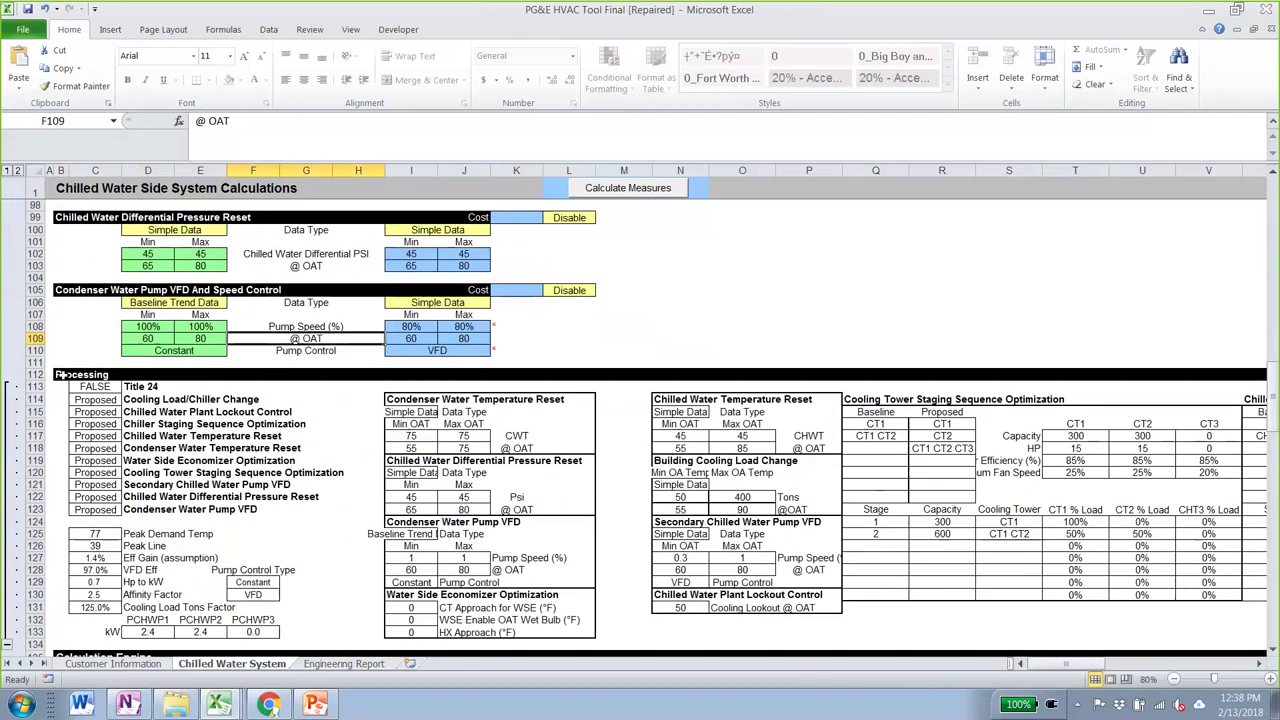
scroll(168, 422, "down", 1)
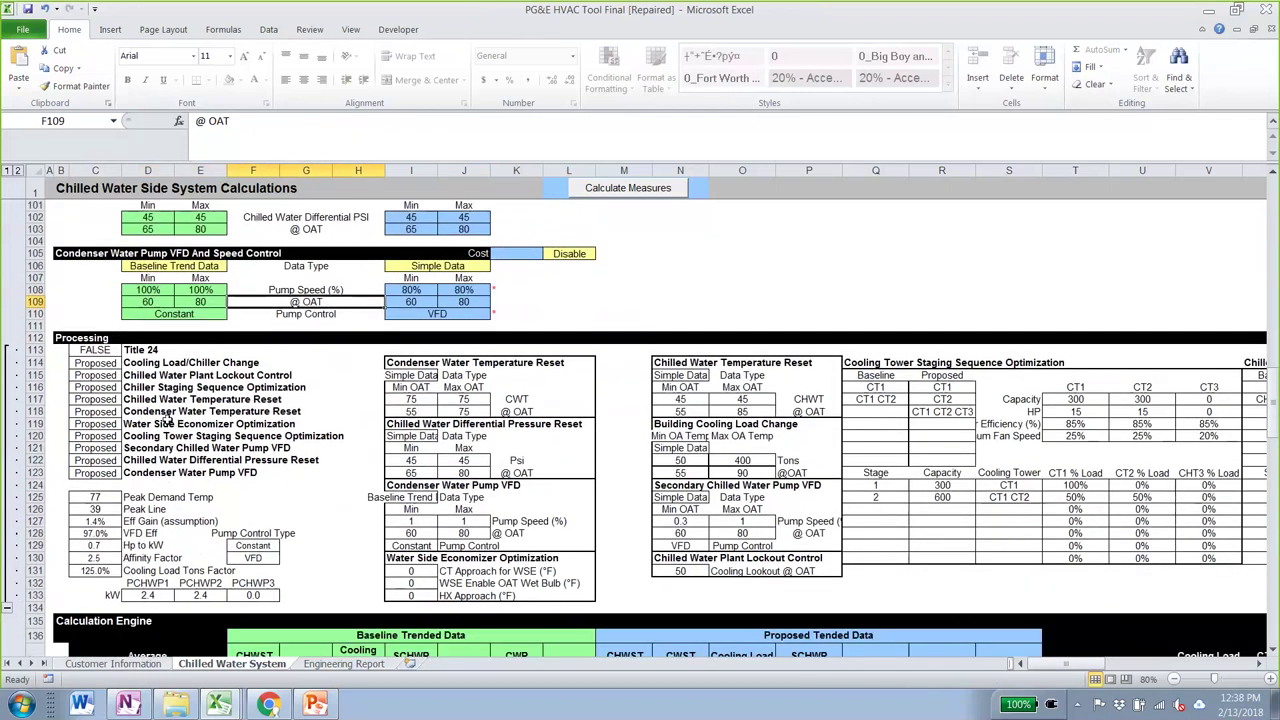
scroll(168, 422, "down", 1)
scroll(168, 422, "down", 3)
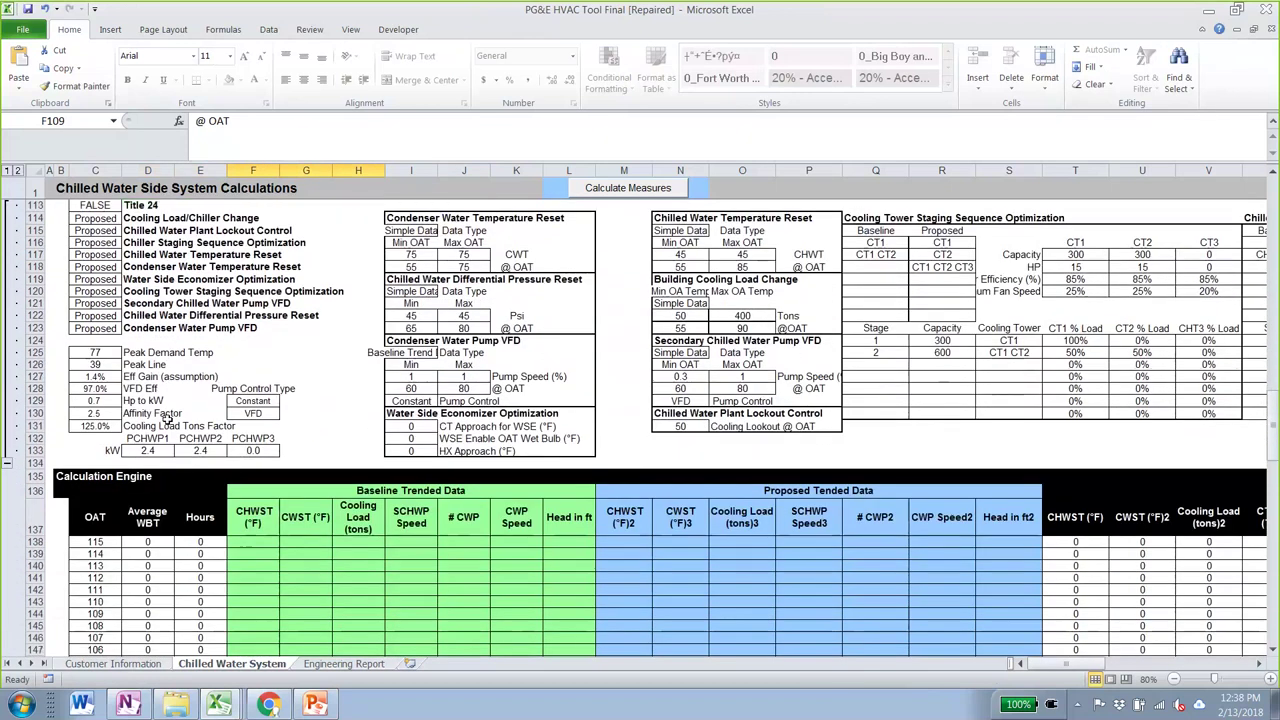
scroll(357, 432, "down", 3)
left_click(340, 380)
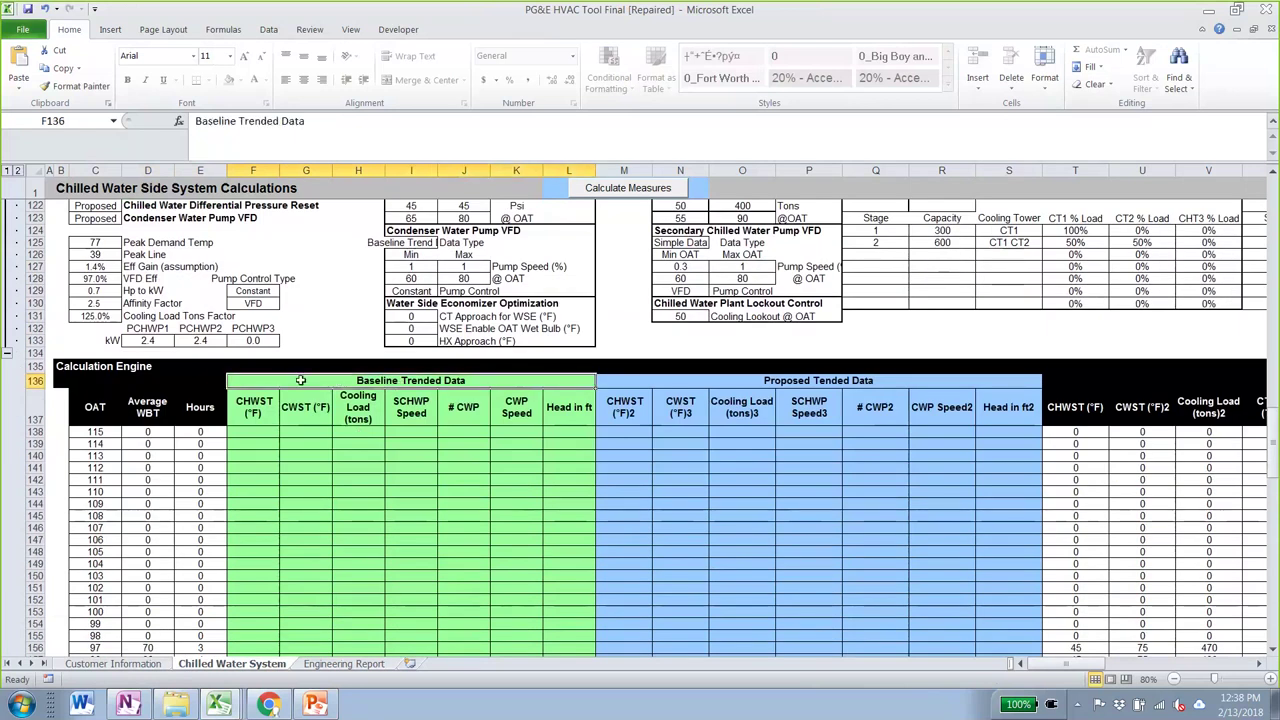
left_click_drag(300, 380, 300, 650)
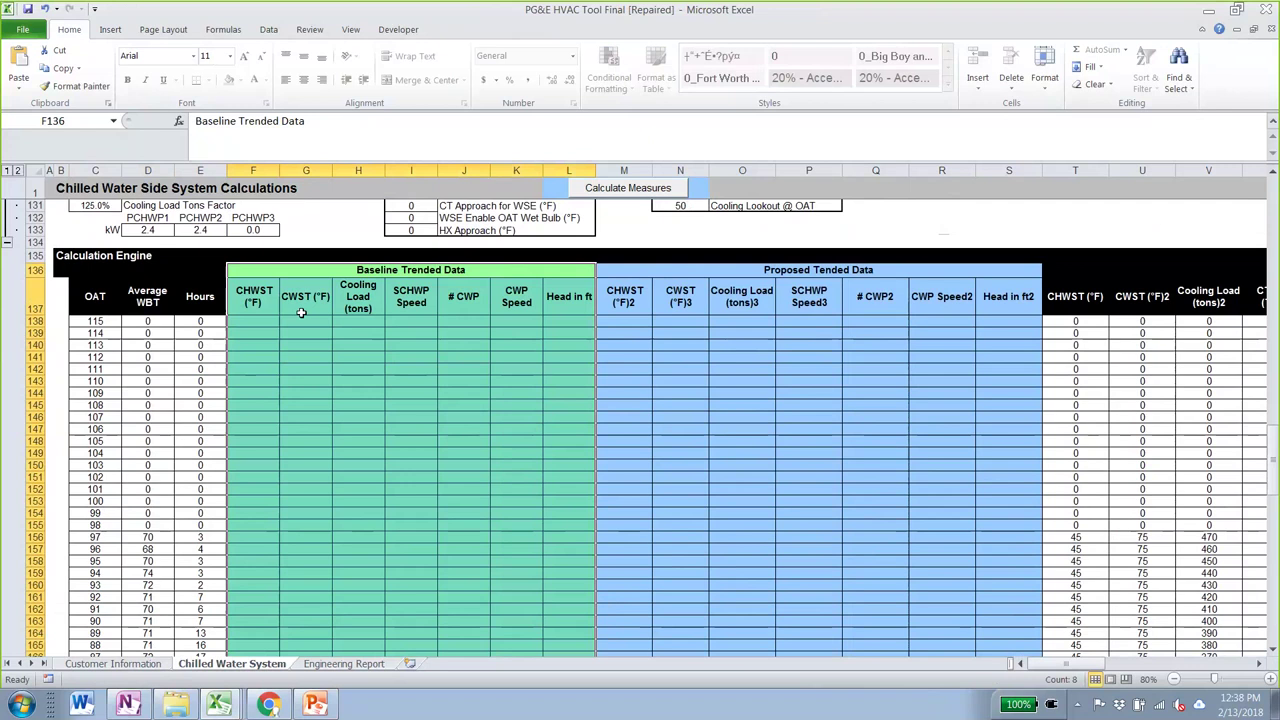
left_click(467, 319)
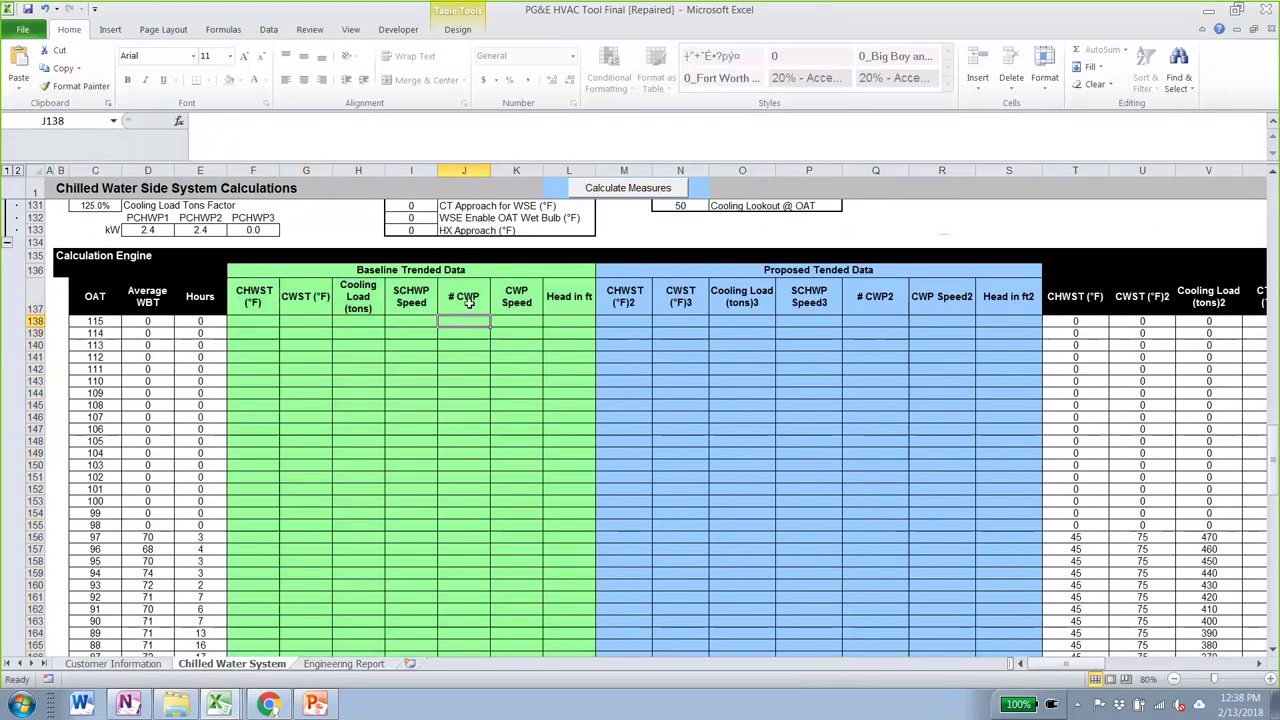
left_click_drag(466, 296, 540, 621)
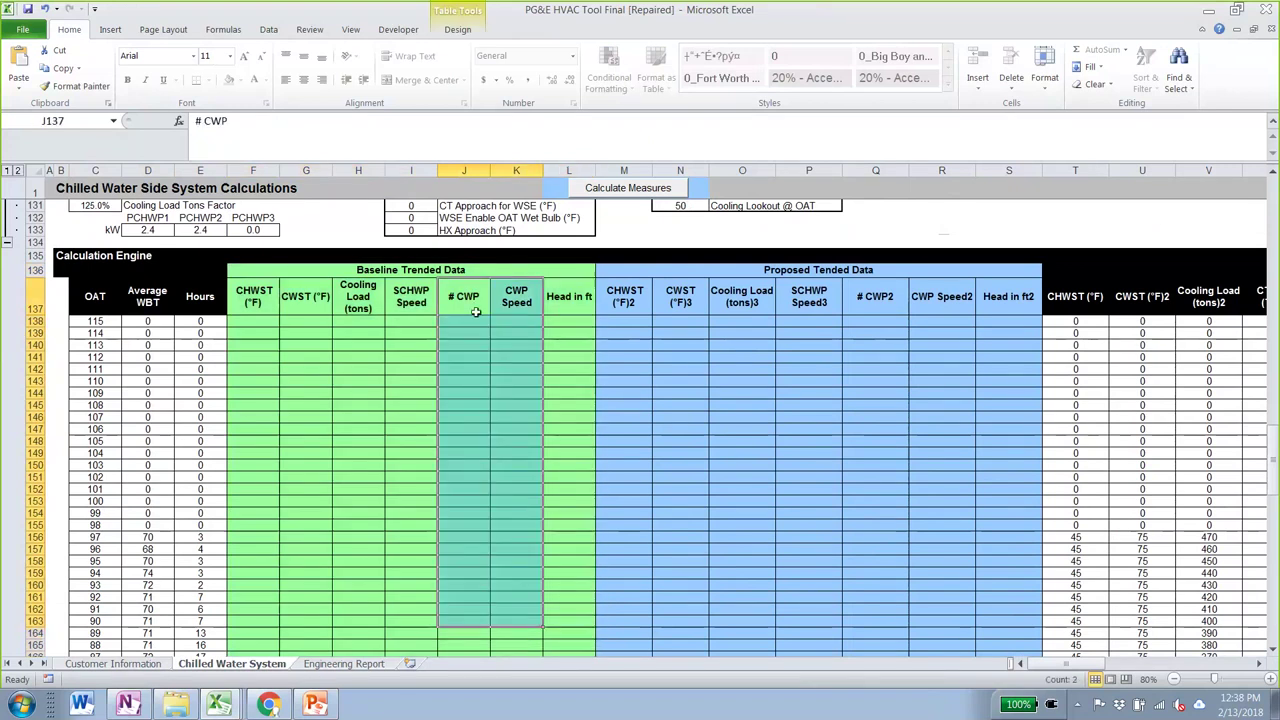
left_click(469, 305)
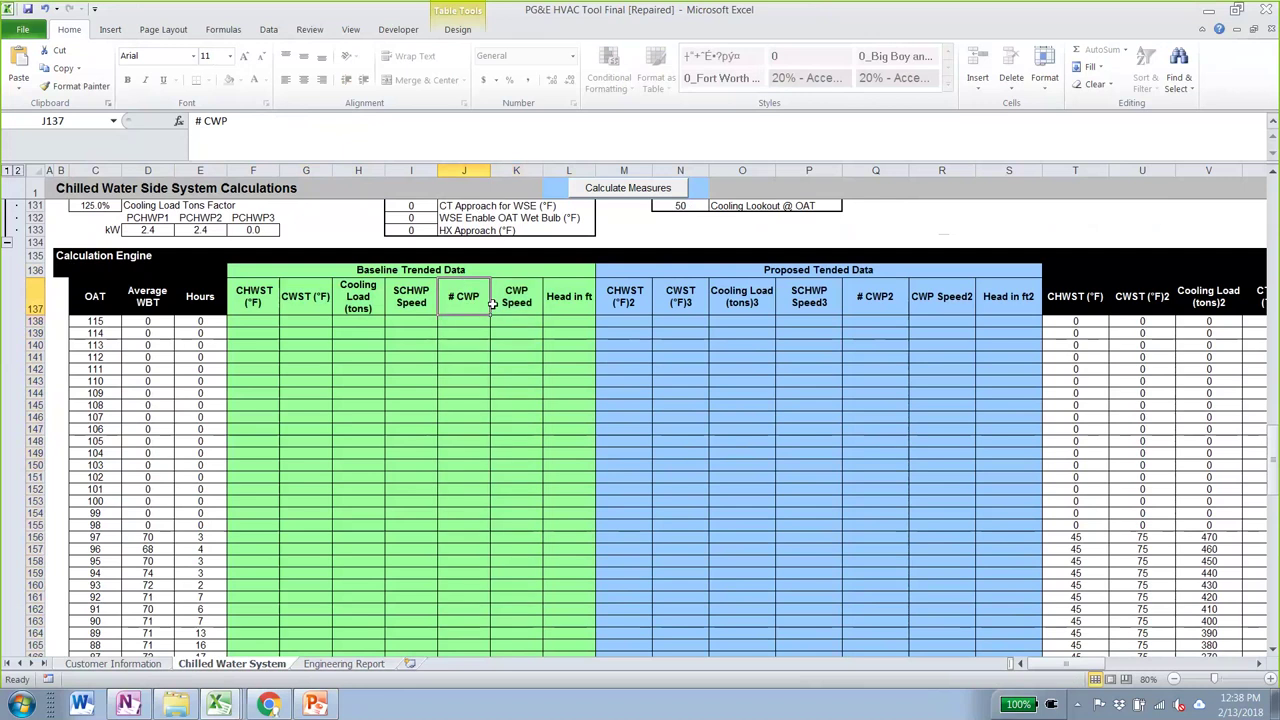
left_click(500, 302)
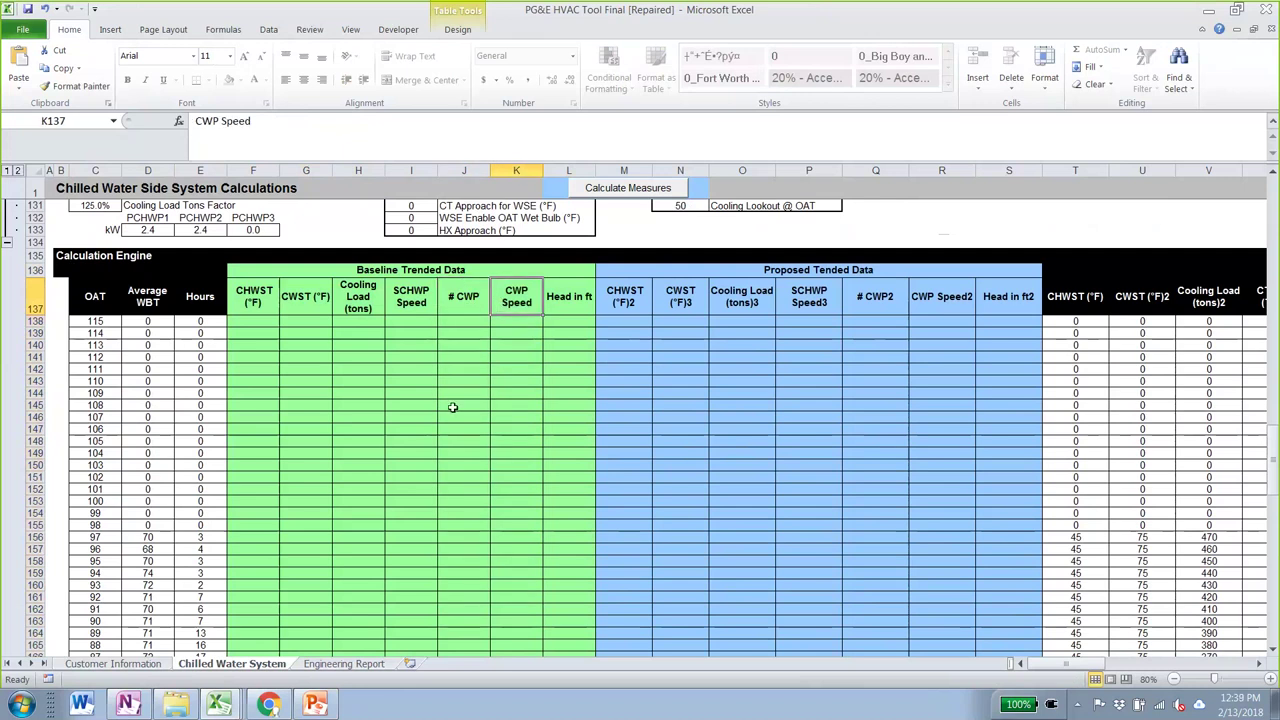
Review the OAT rows through the trended data table, recheck the condenser pump columns and dismiss the mail notifications
scroll(452, 407, "down", 11)
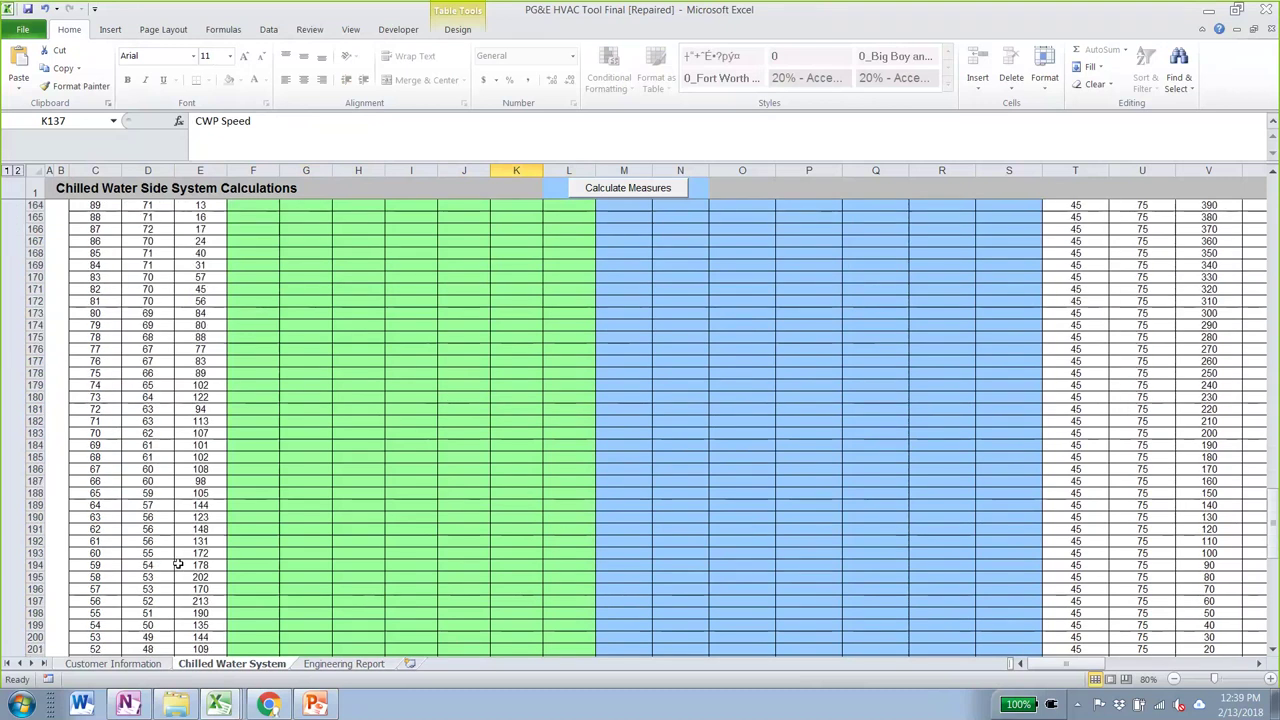
scroll(178, 565, "down", 12)
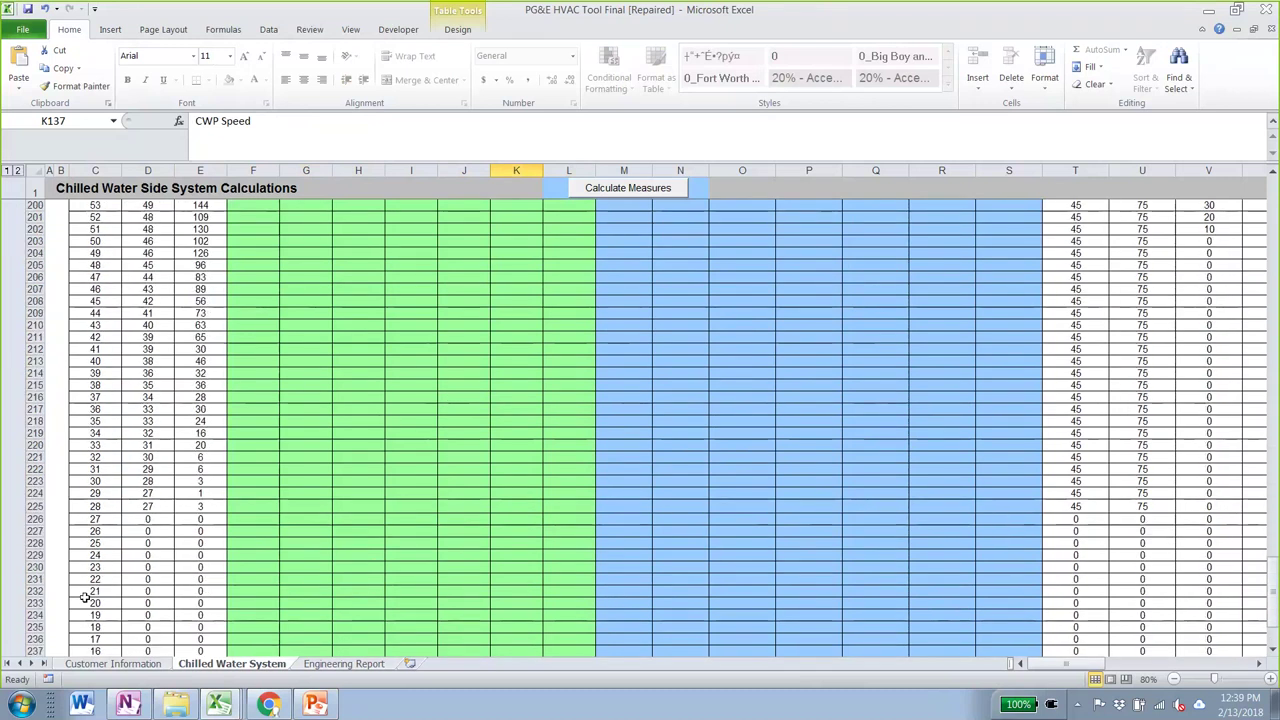
scroll(345, 529, "up", 17)
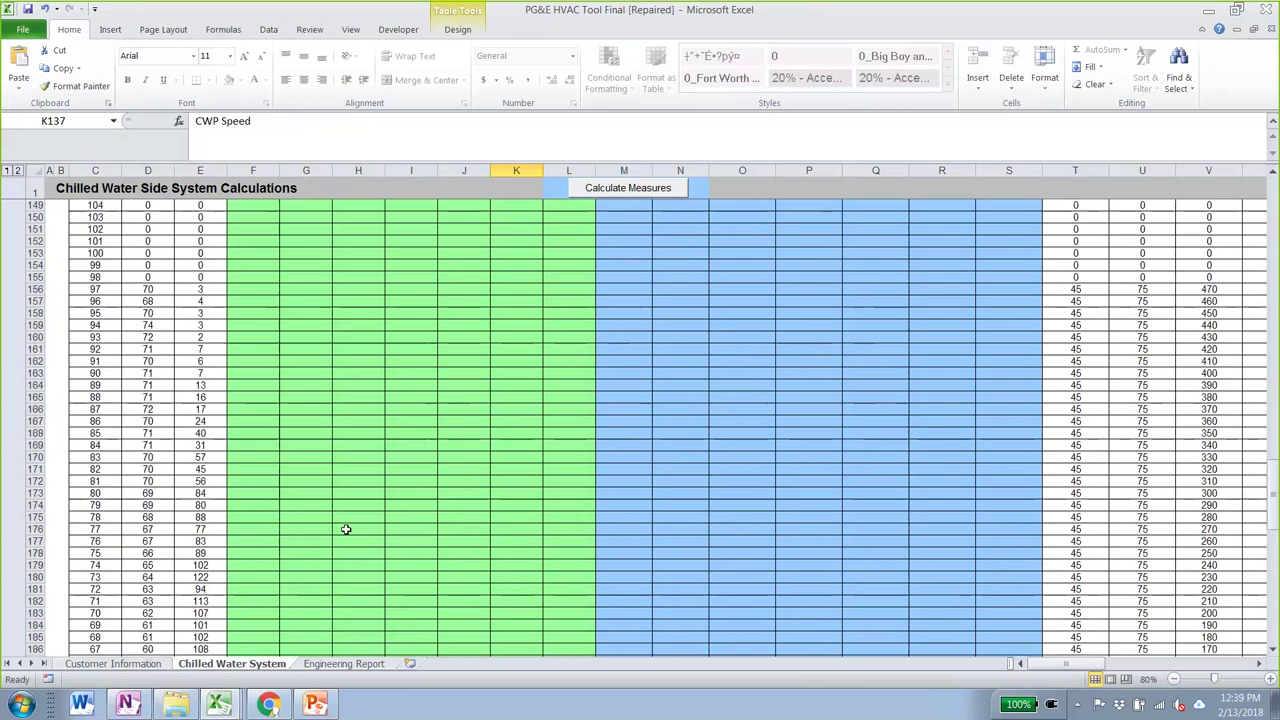
scroll(345, 529, "up", 7)
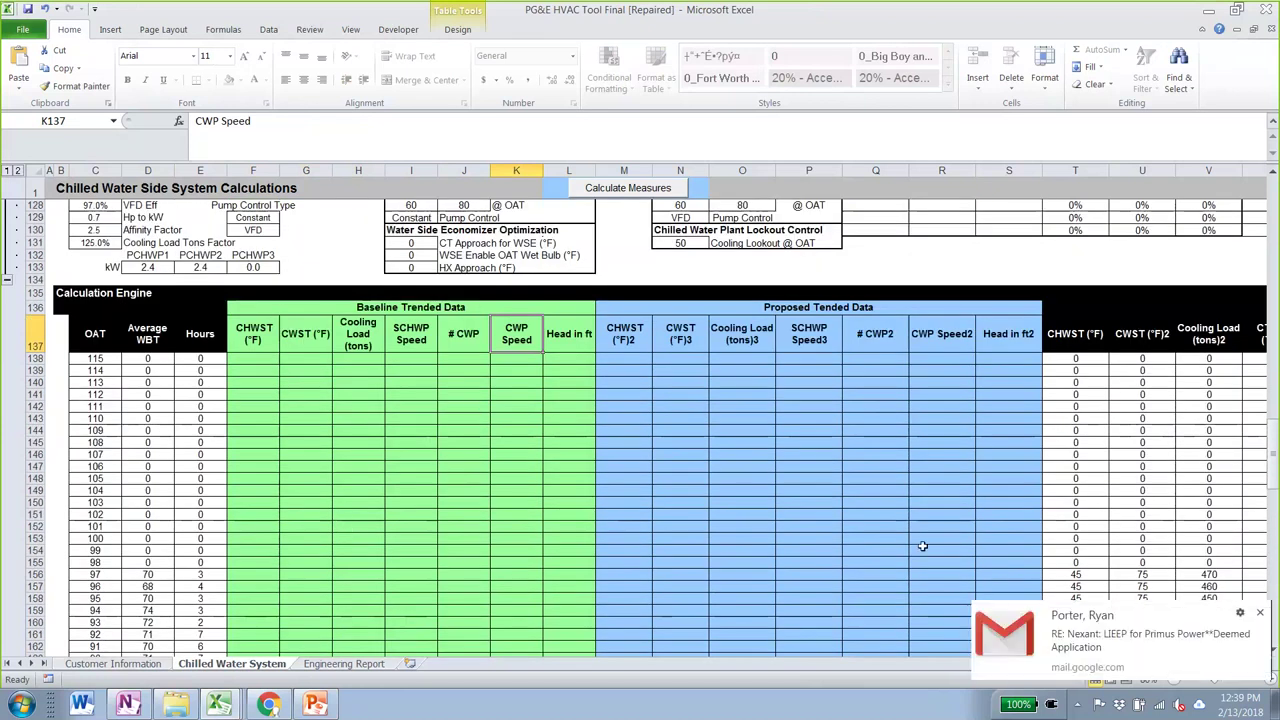
left_click(1258, 613)
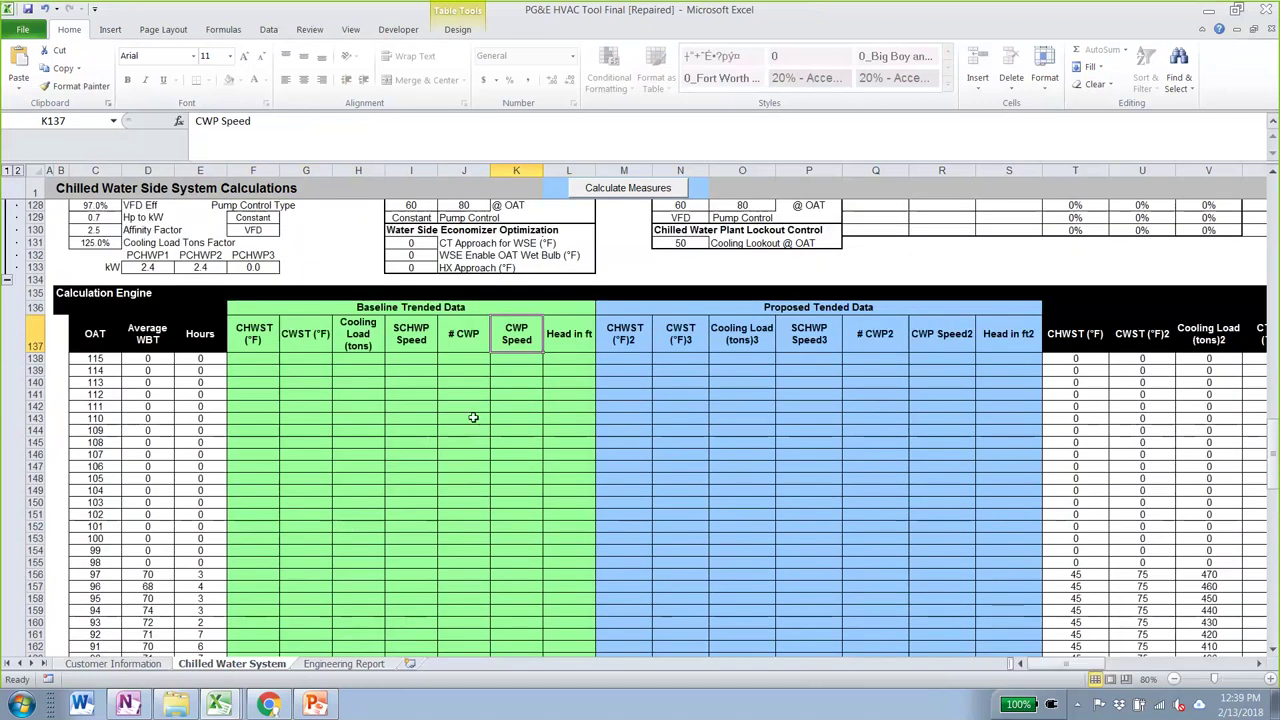
left_click(463, 342)
left_click(516, 340)
scroll(445, 530, "down", 3)
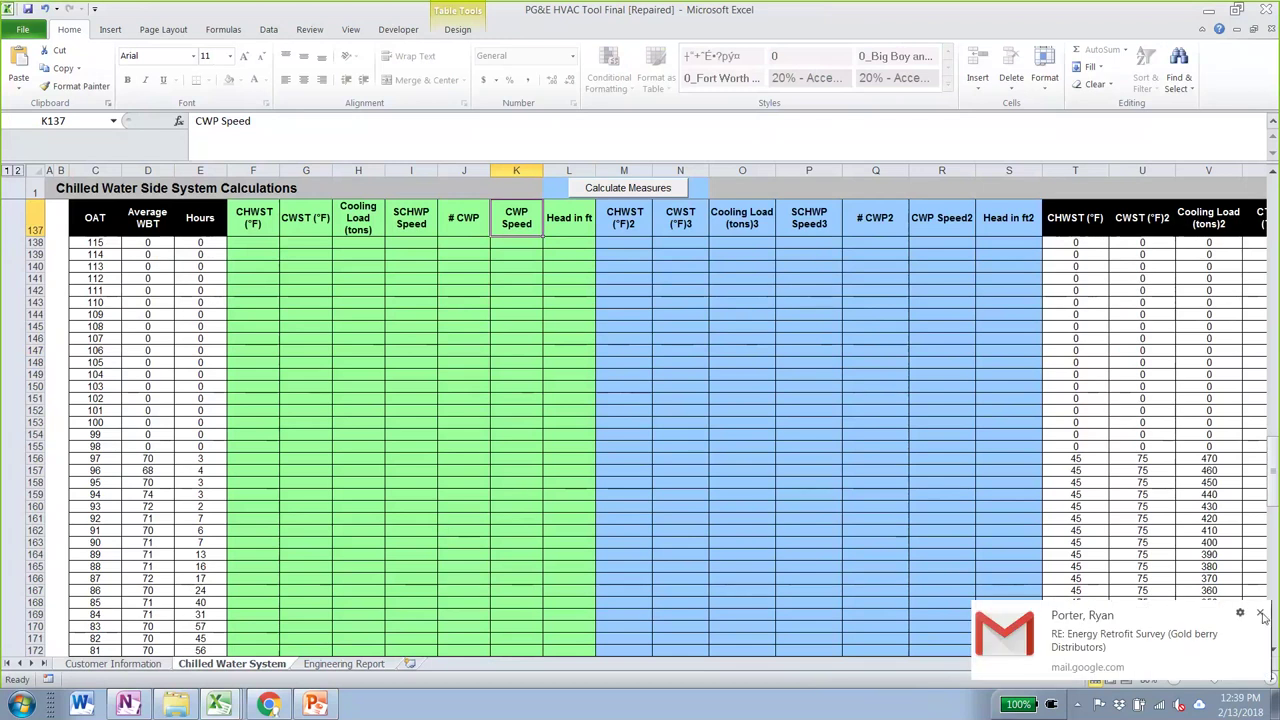
left_click(1261, 614)
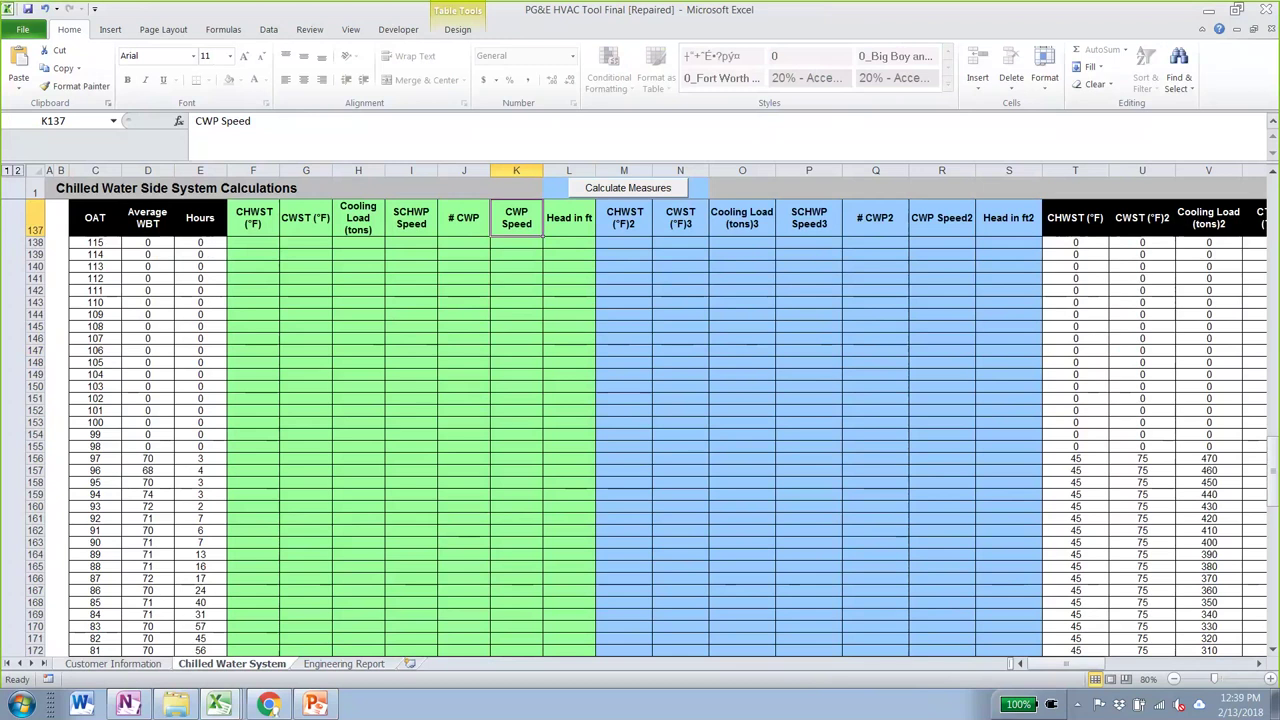
mouse_move(220, 704)
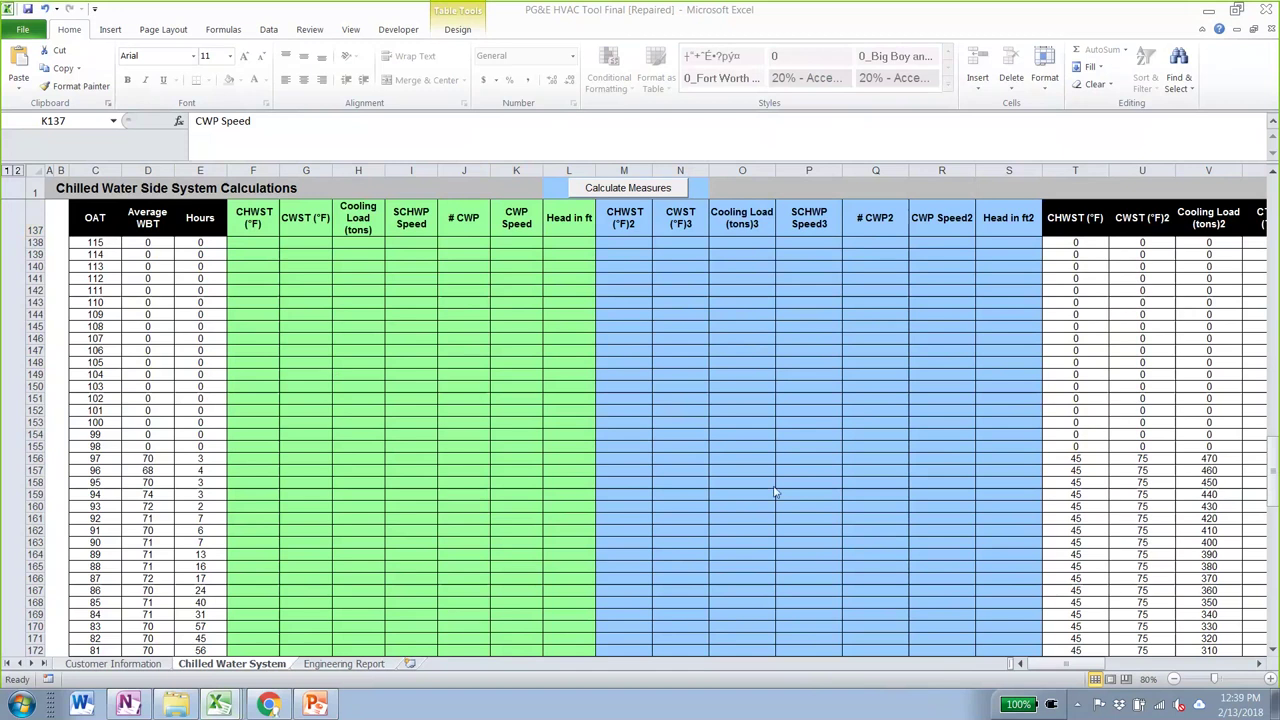
Paste the copied trend data as values into the baseline # CWP and CWP Speed columns, starting at the 115 OAT row (J138)
left_click(483, 245)
key("alt+h")
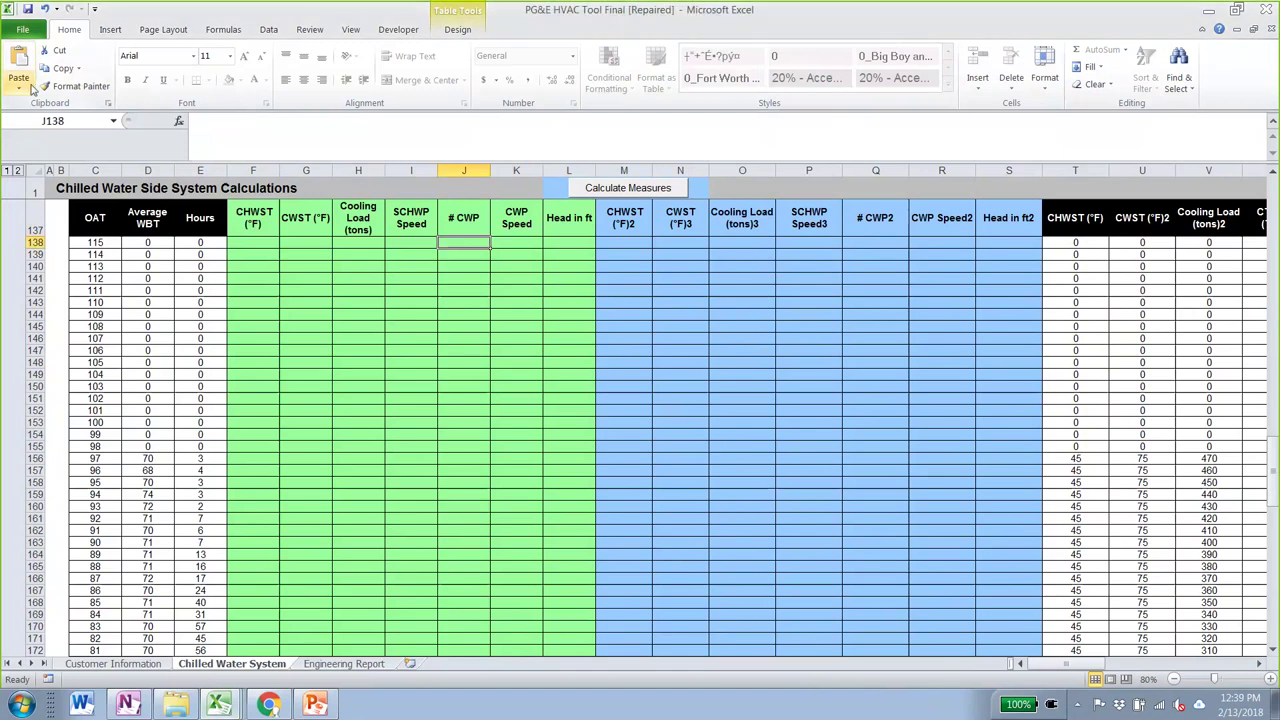
key("v")
key("v")
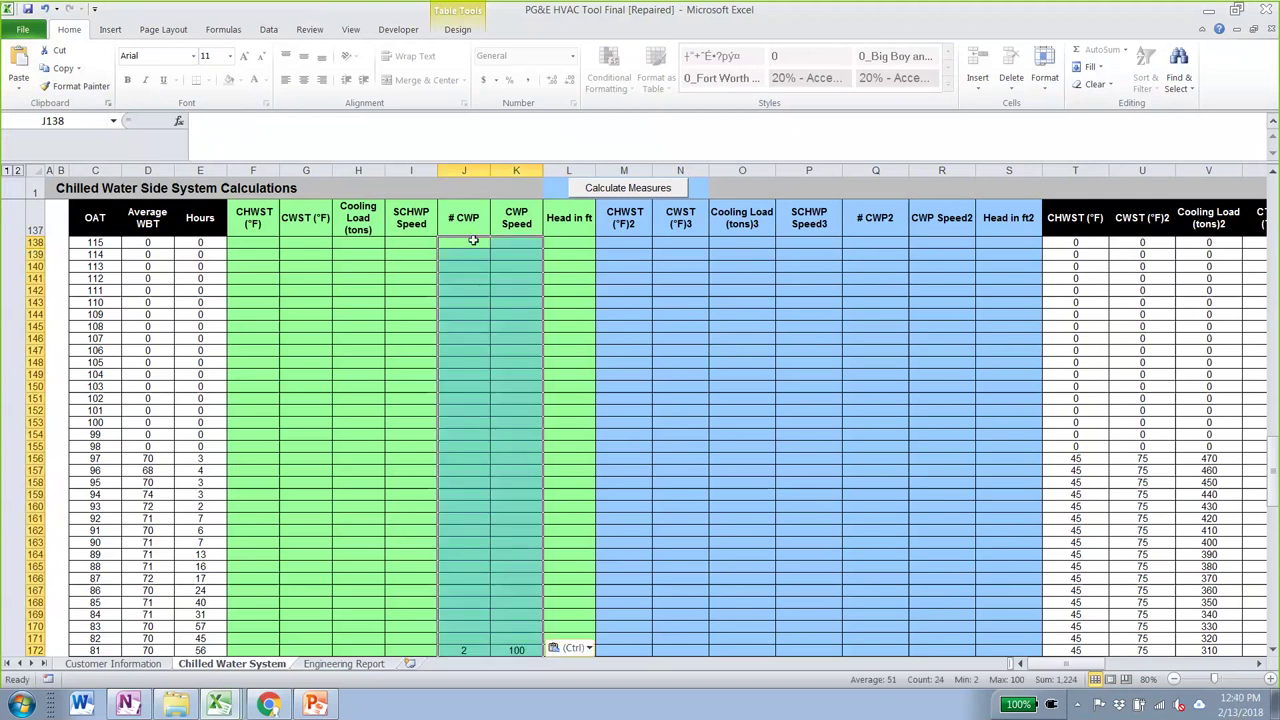
Check the pasted # CWP and CWP Speed values in the baseline rows between 81 and 66 OAT
scroll(537, 598, "down", 2)
scroll(537, 598, "down", 5)
left_click(463, 375)
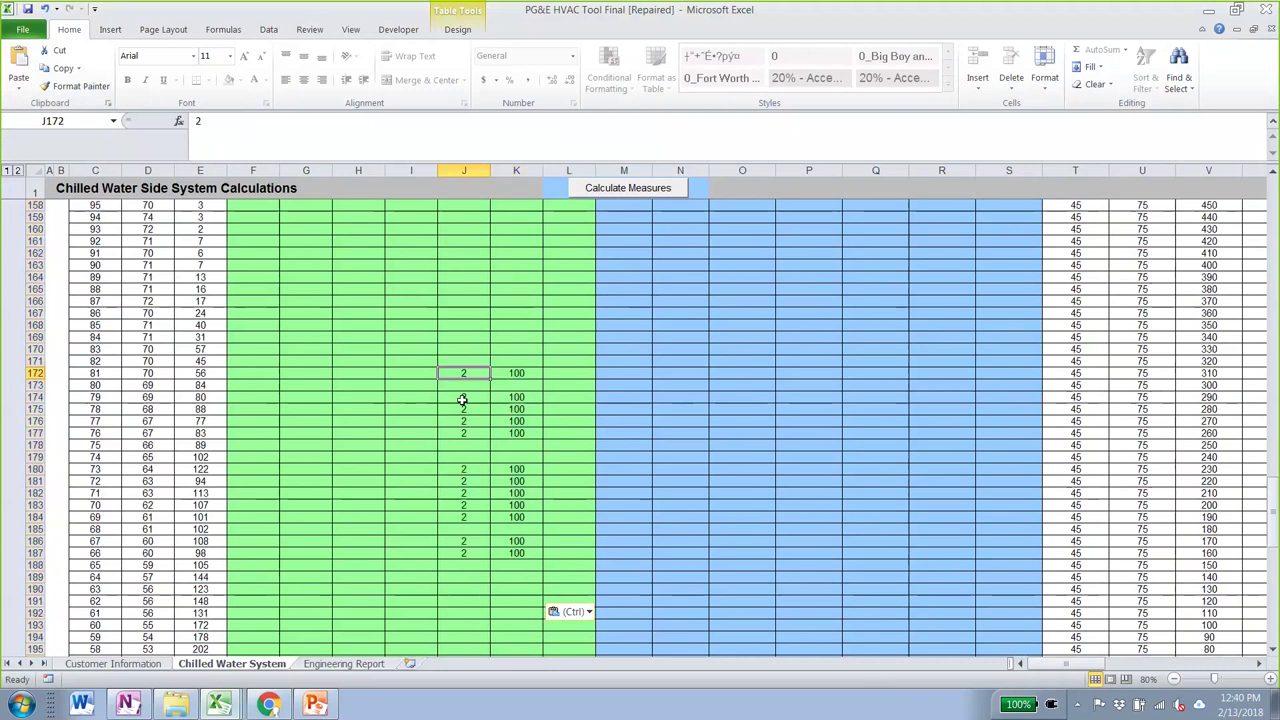
left_click(463, 400)
left_click(460, 411)
left_click(461, 433)
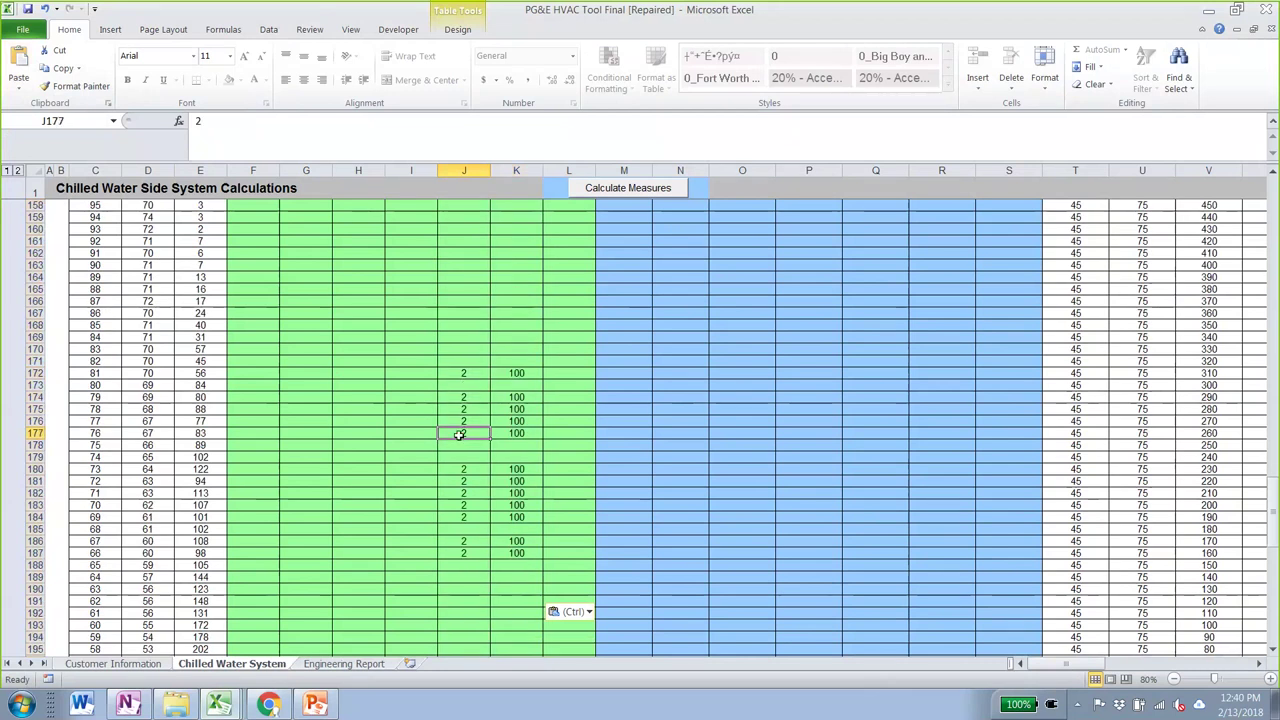
left_click(517, 372)
left_click(516, 409)
left_click(510, 433)
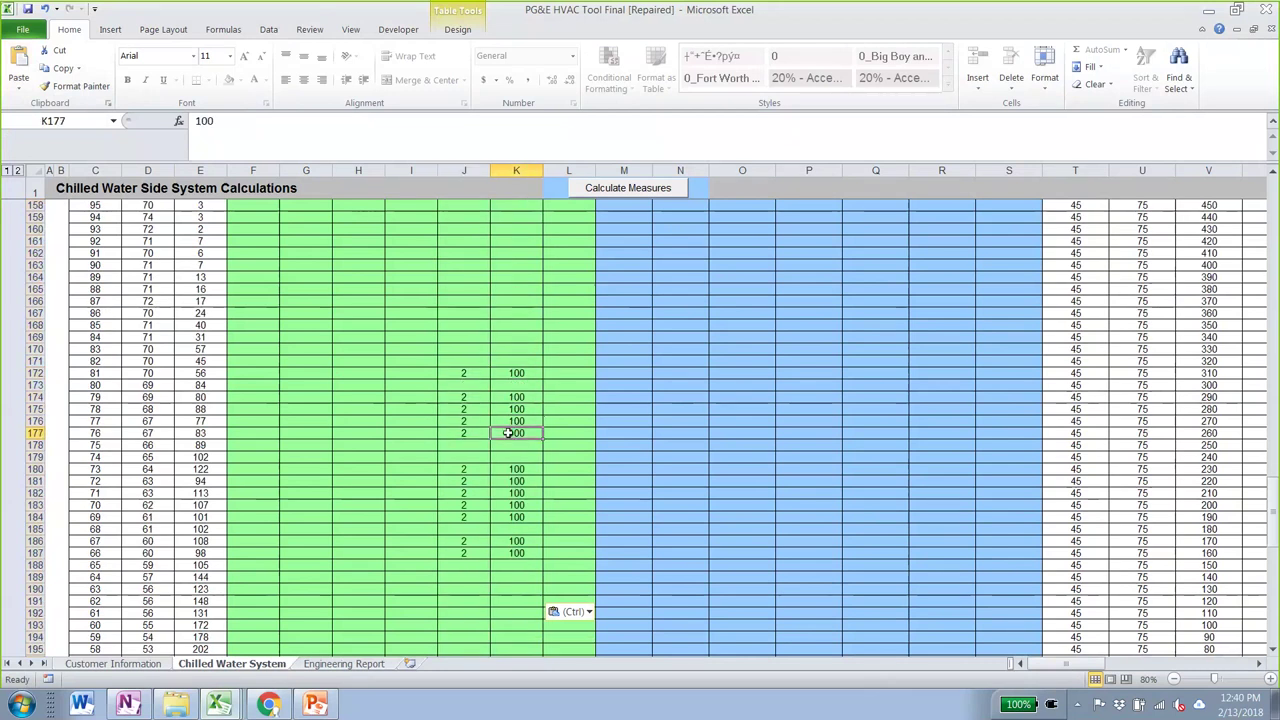
left_click_drag(506, 466, 508, 500)
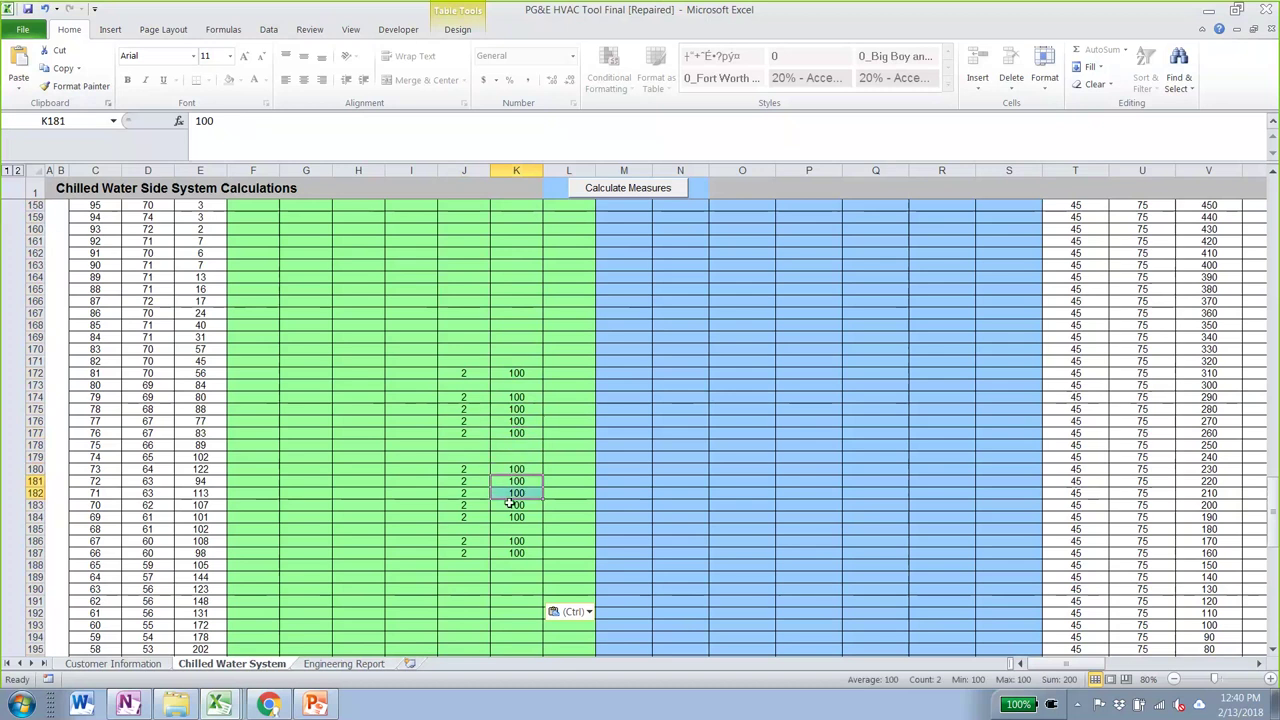
Examine the blank # CWP and CWP Speed cells around the pasted trend data and compare them with the filled 81 OAT row
left_click_drag(463, 447, 508, 452)
left_click_drag(463, 361, 516, 241)
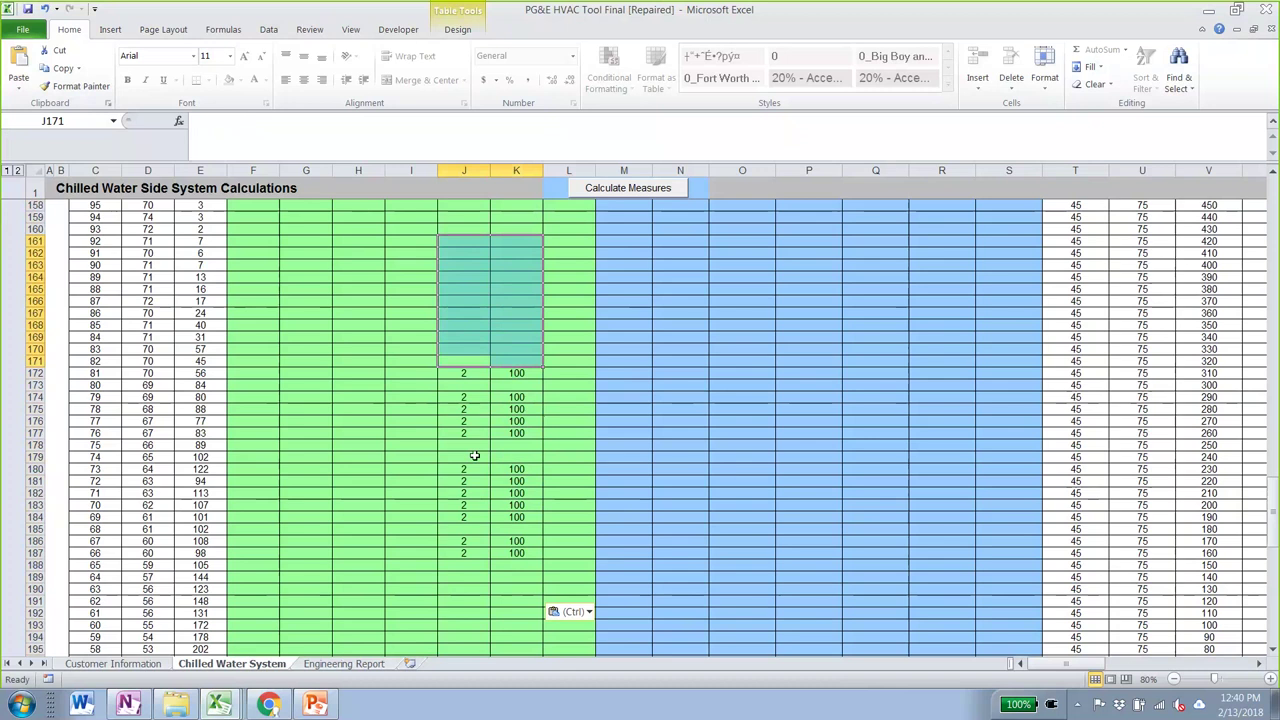
left_click_drag(474, 457, 511, 446)
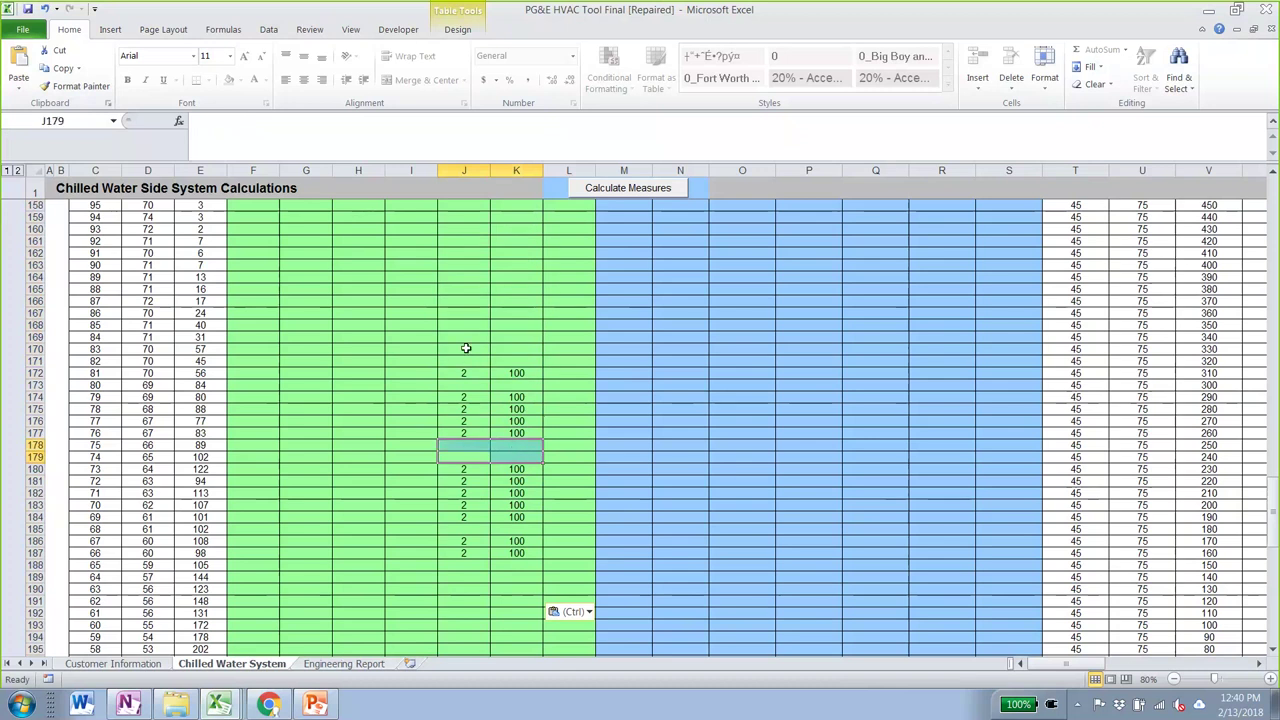
left_click(468, 349)
left_click(472, 325)
left_click(474, 273)
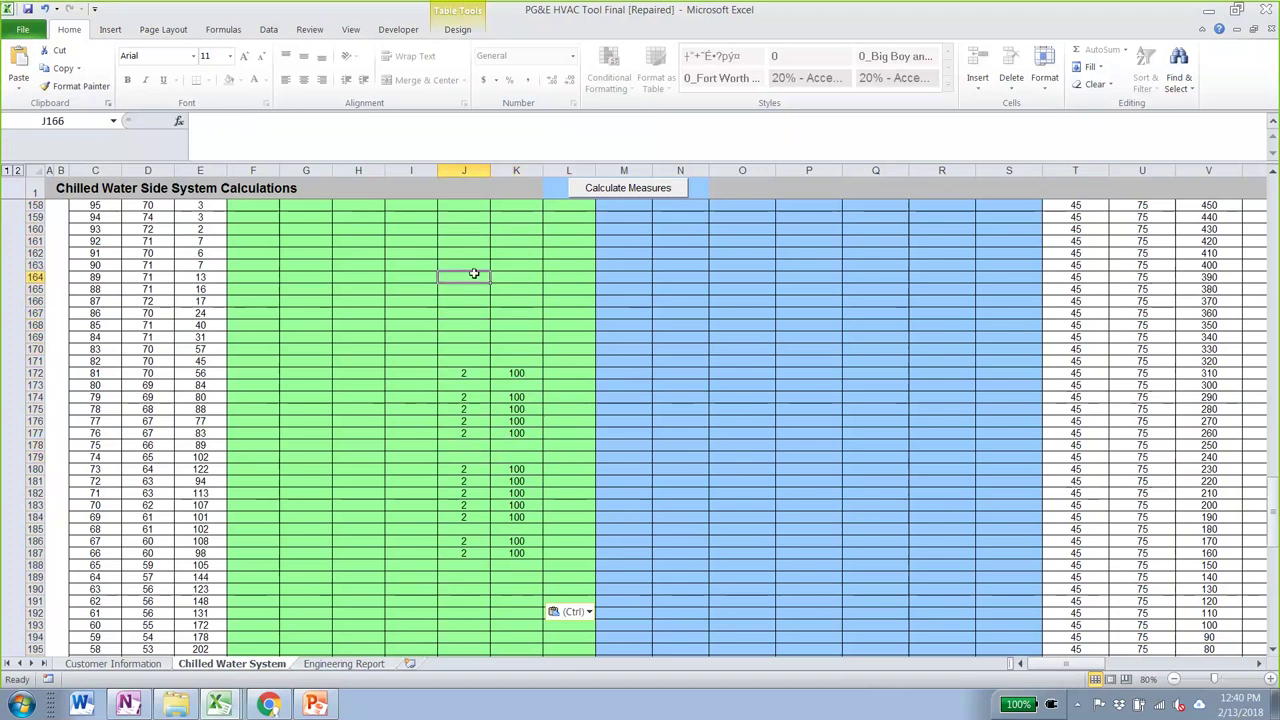
left_click_drag(468, 385, 505, 385)
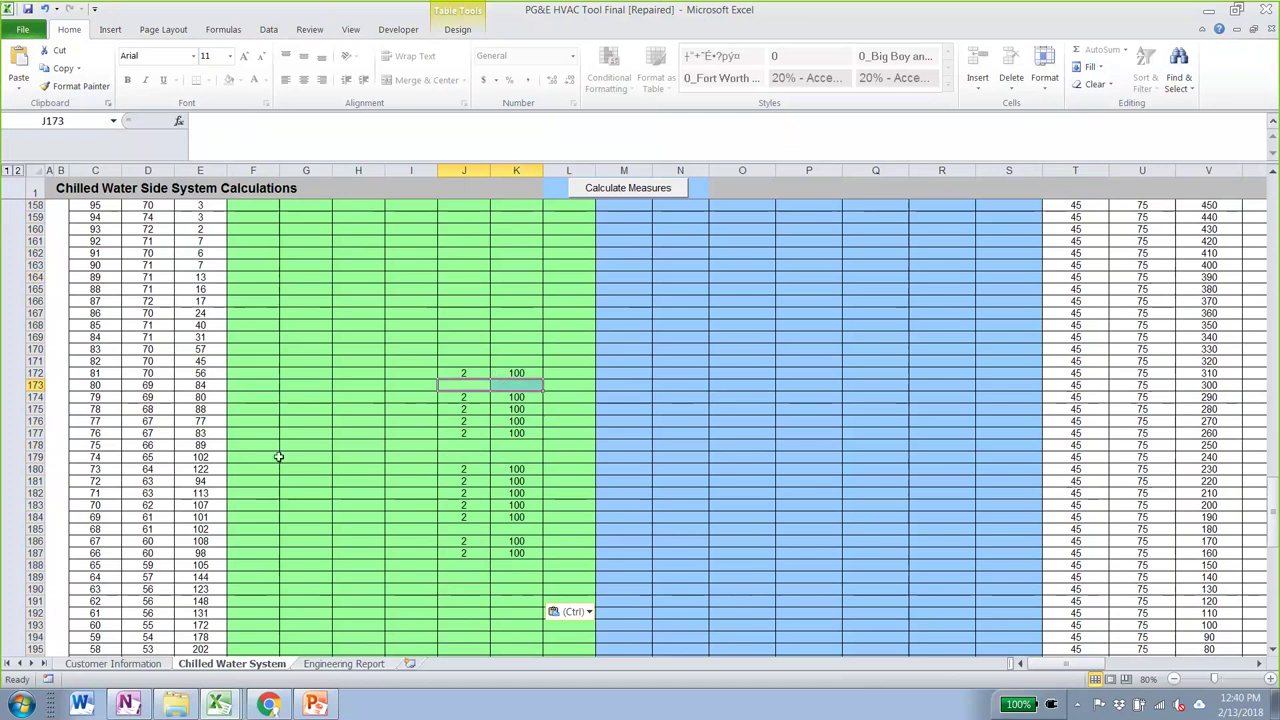
scroll(458, 366, "up", 2)
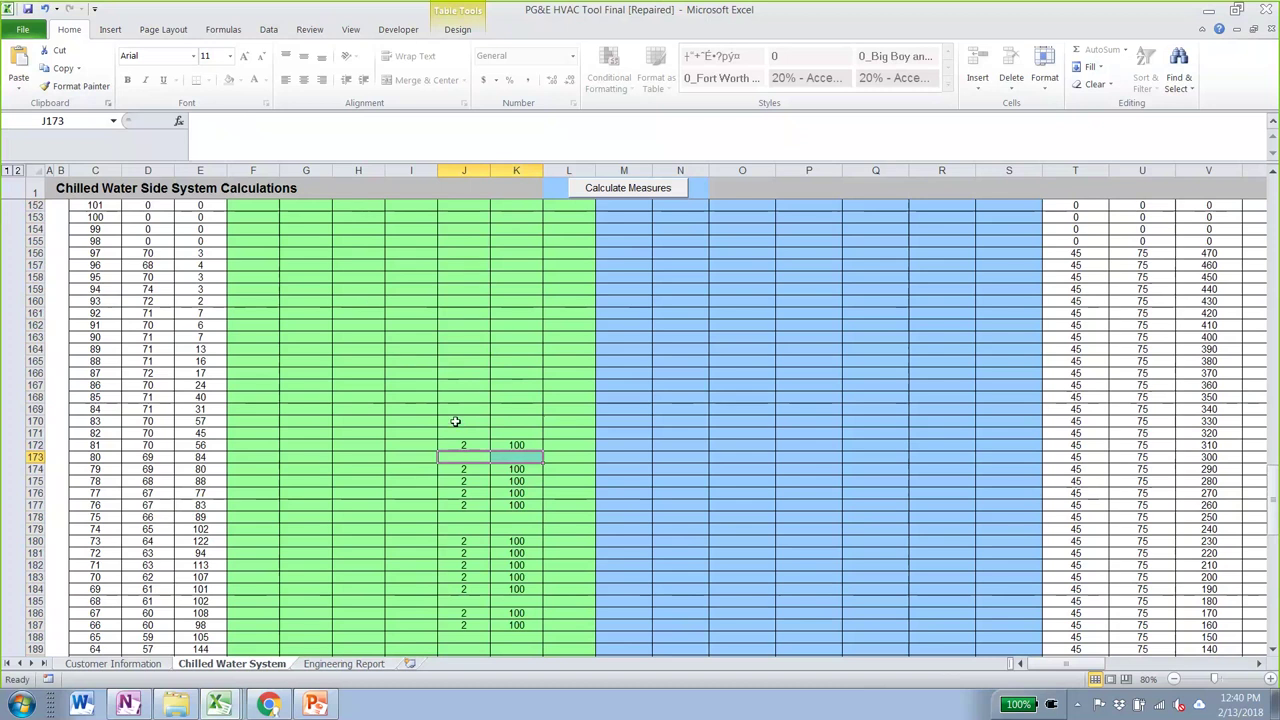
left_click_drag(464, 444, 494, 444)
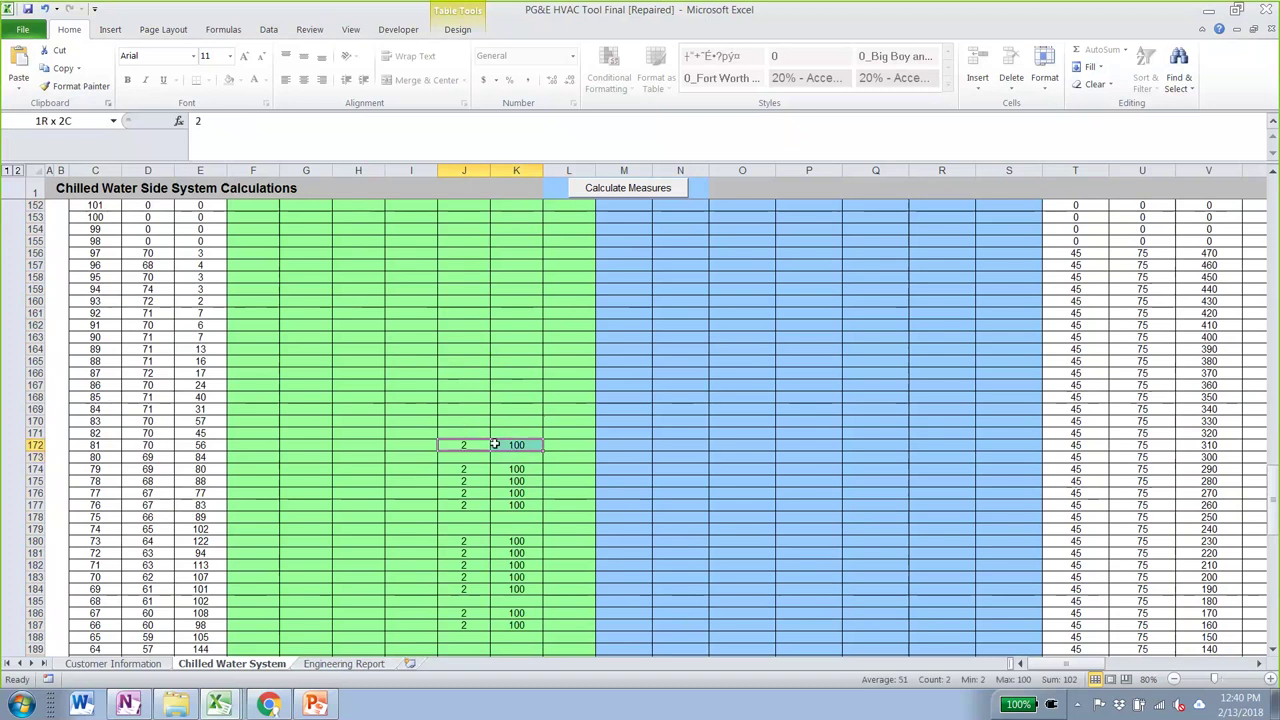
Review the baseline inputs across the Chilled Water System sheet, from the pump controls up to the chiller specifications
scroll(458, 467, "up", 5)
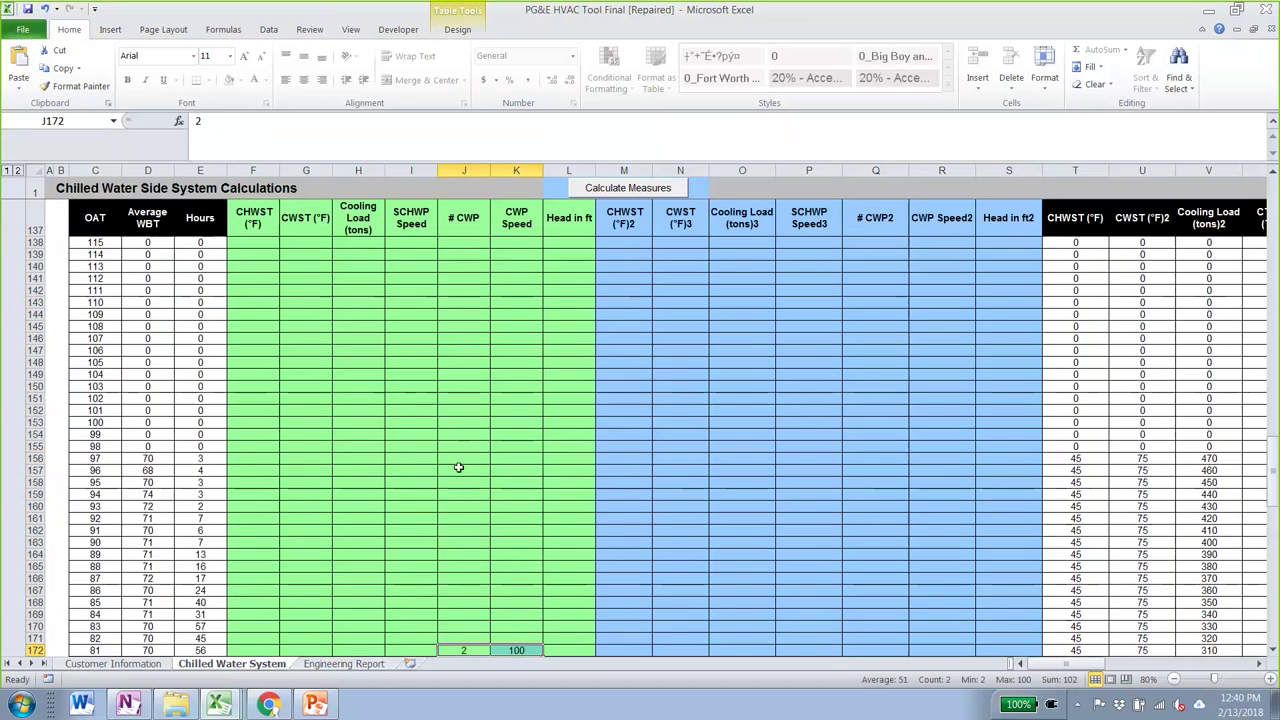
scroll(458, 467, "up", 6)
scroll(458, 467, "up", 18)
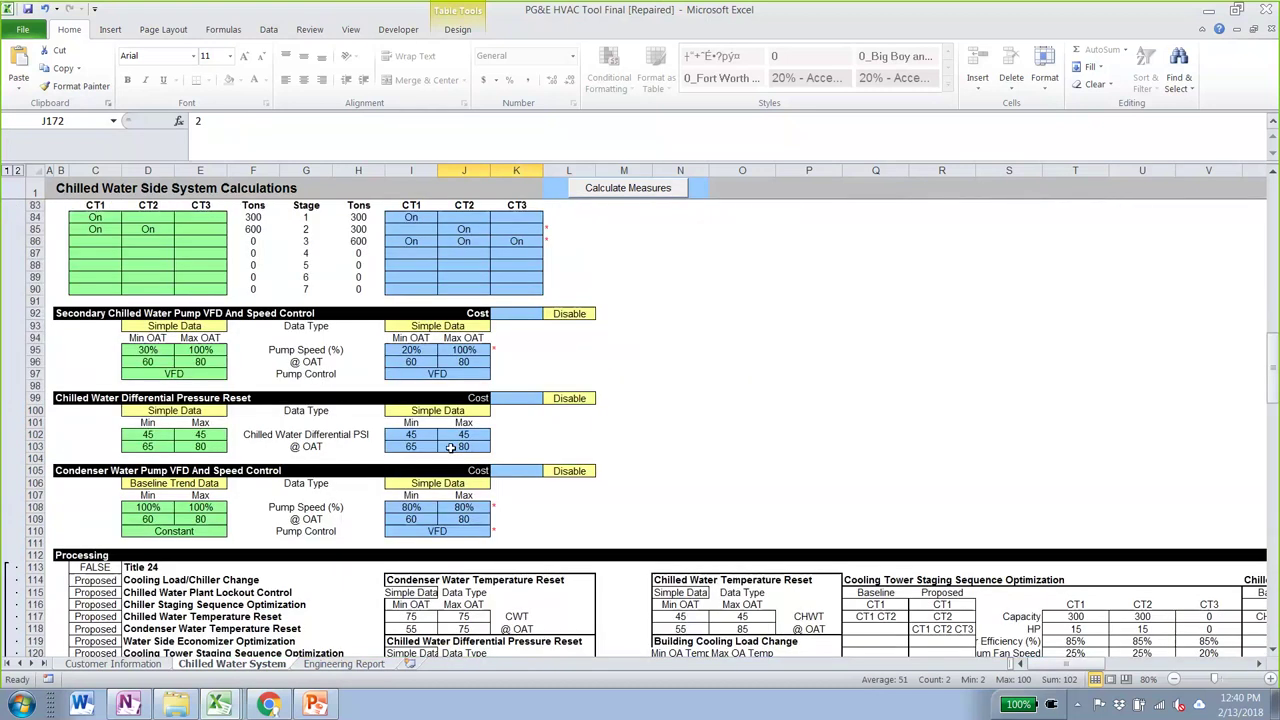
scroll(451, 447, "up", 5)
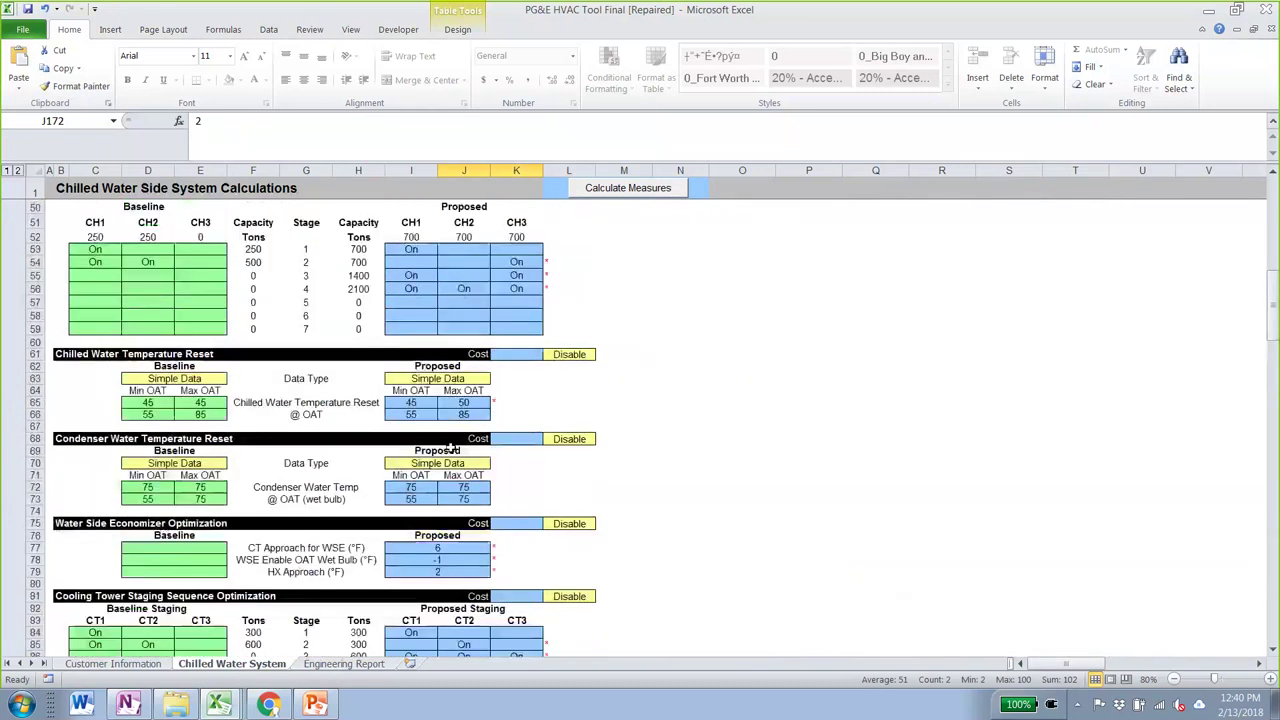
scroll(451, 447, "up", 16)
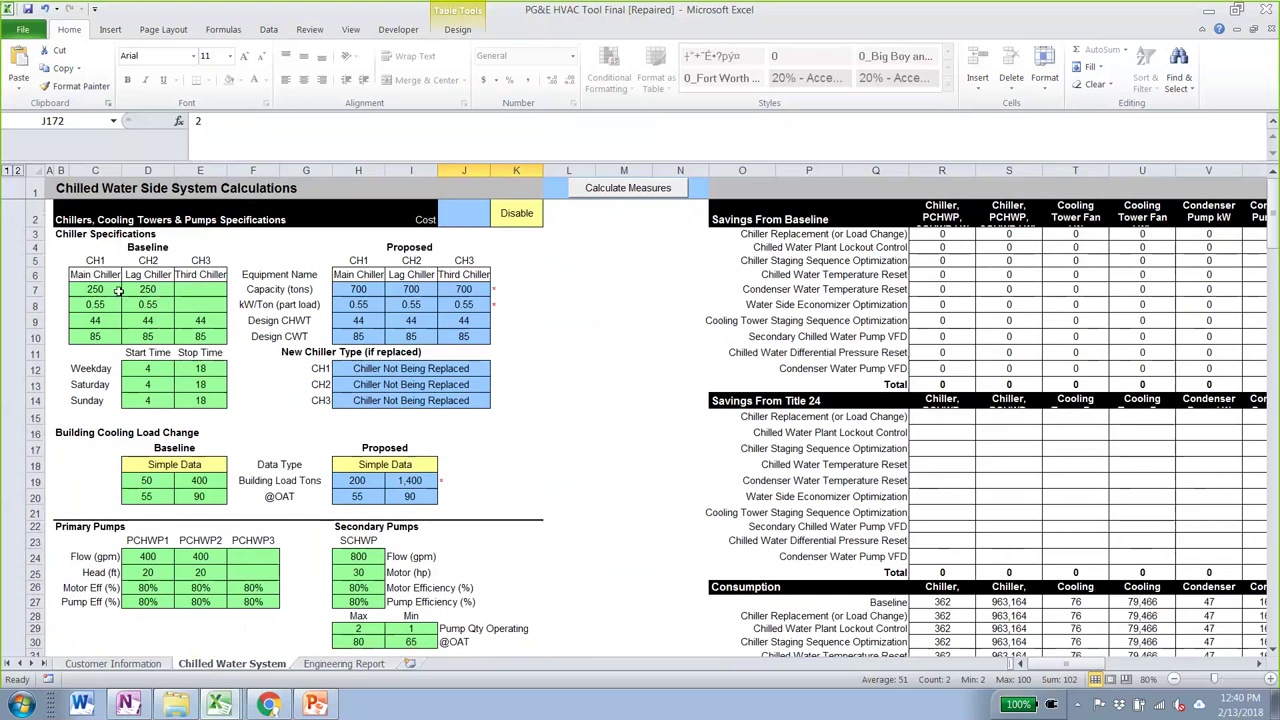
scroll(118, 289, "down", 13)
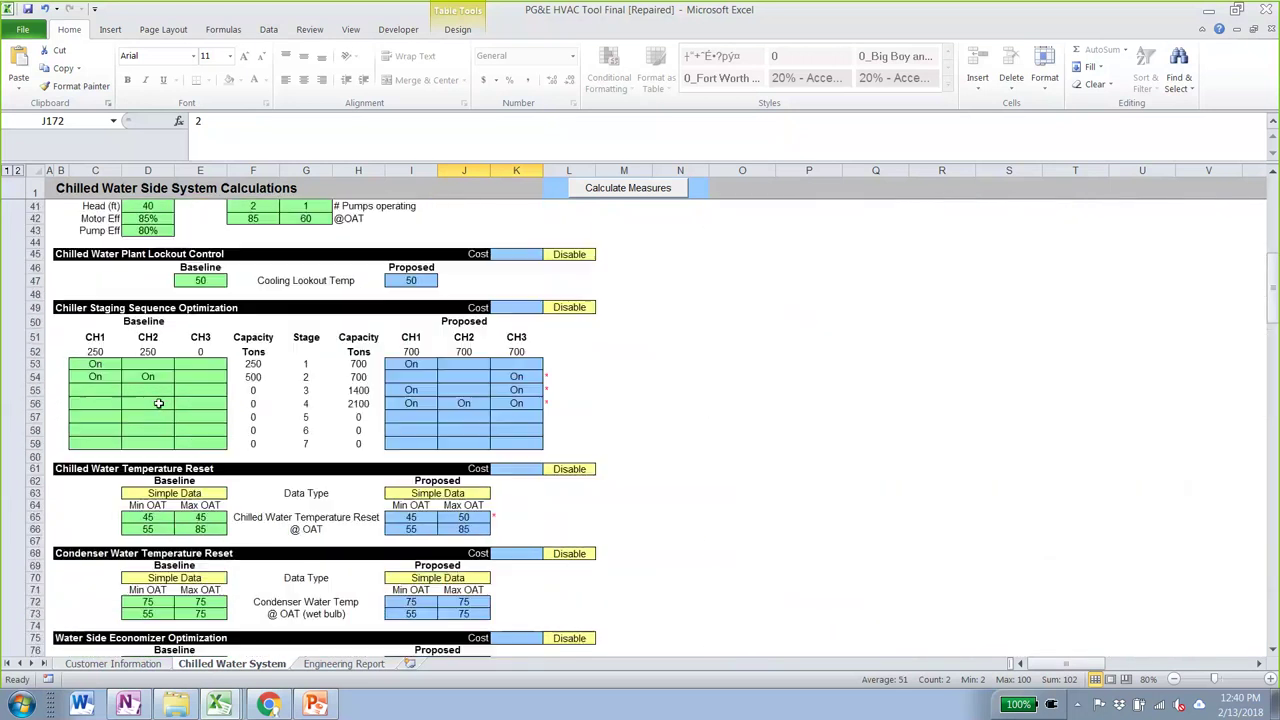
scroll(158, 403, "down", 6)
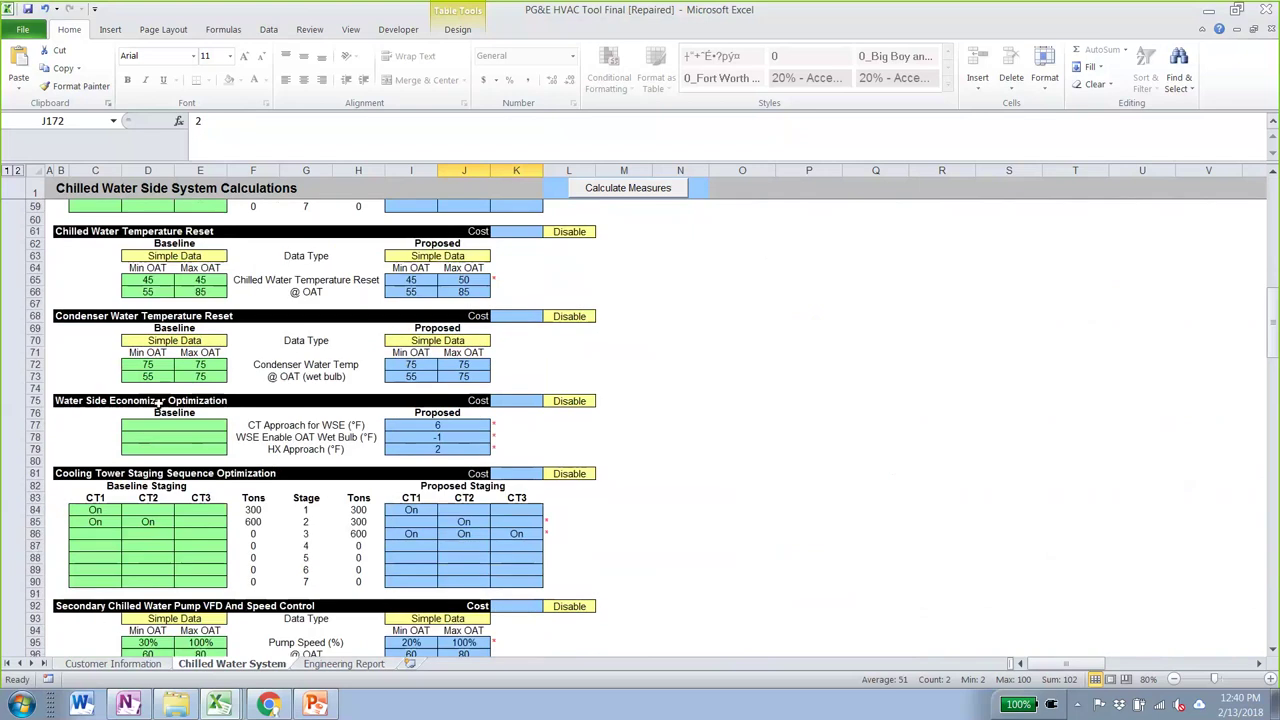
scroll(158, 403, "down", 4)
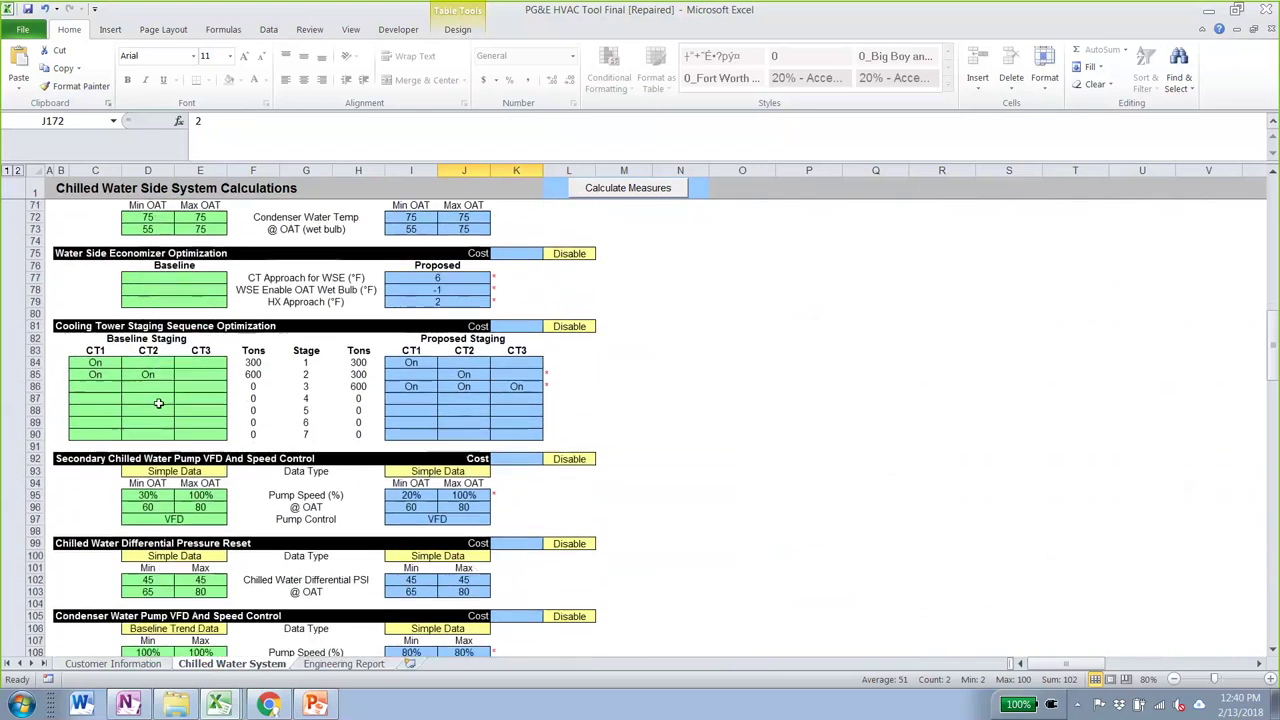
scroll(158, 403, "up", 8)
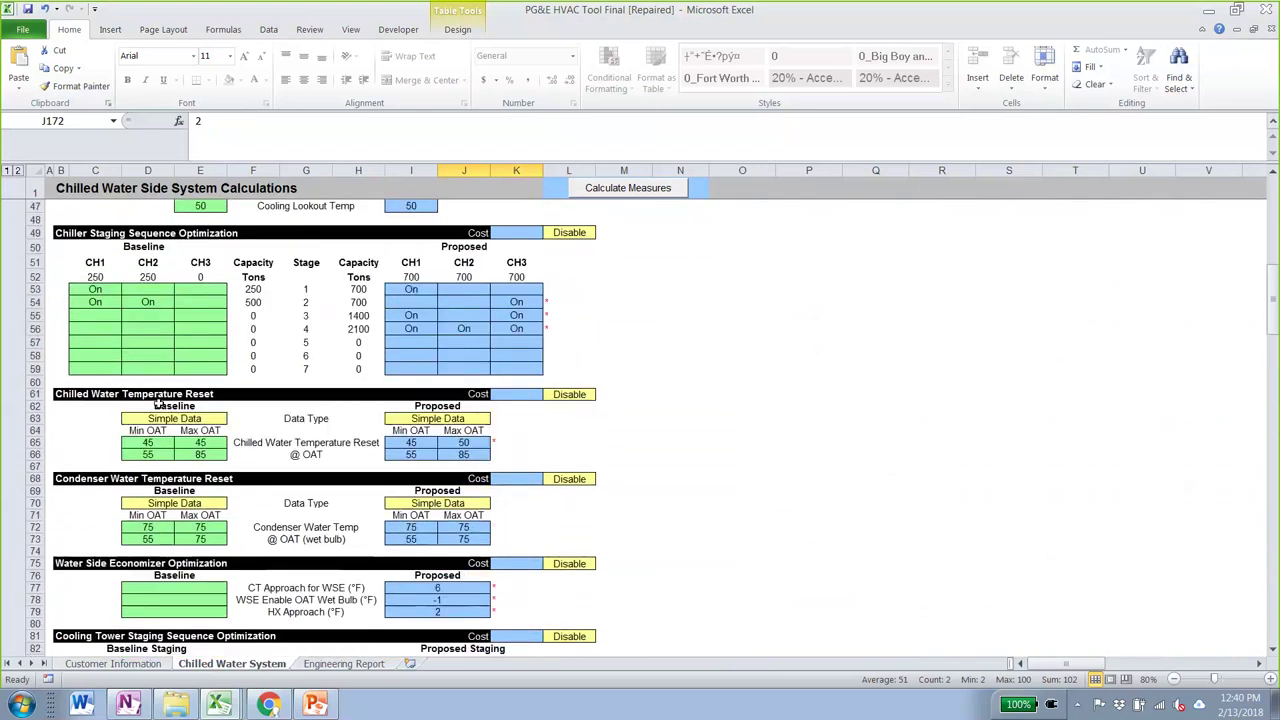
scroll(158, 403, "up", 15)
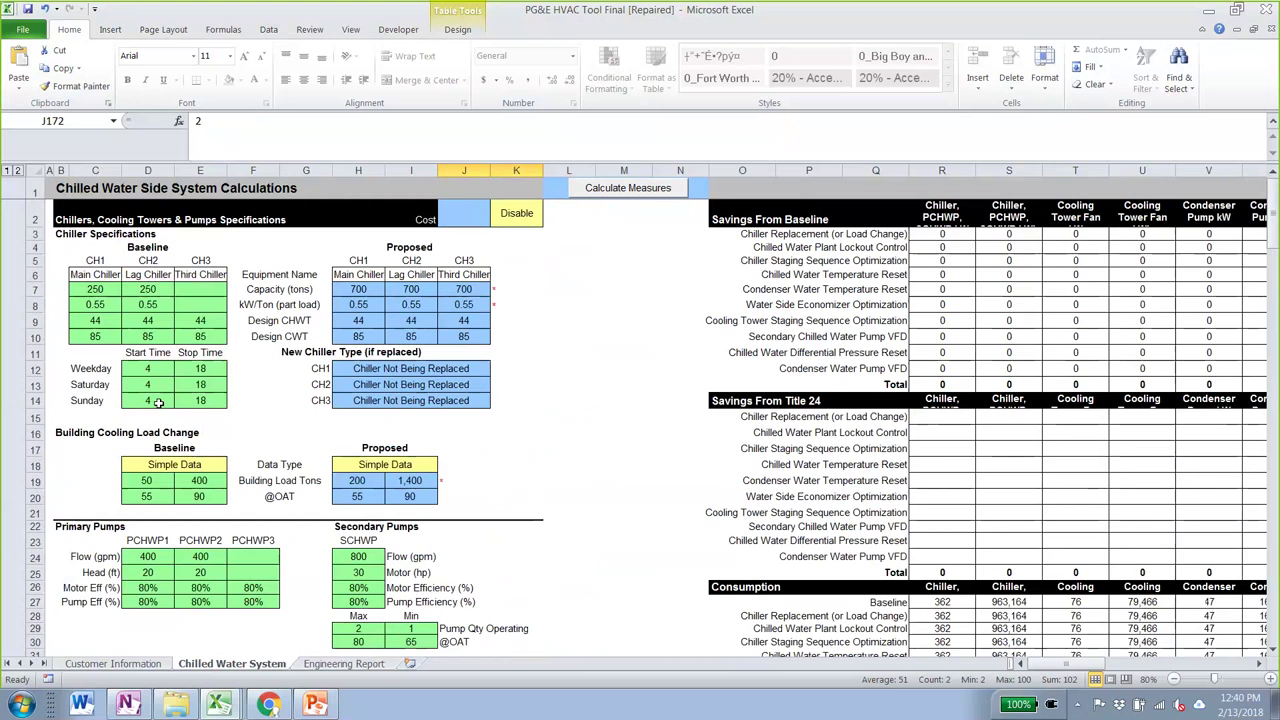
Switch to PowerPoint, highlight "VFDs on the condenser water pumps" in Example 2, and return to the Excel workbook
left_click(313, 705)
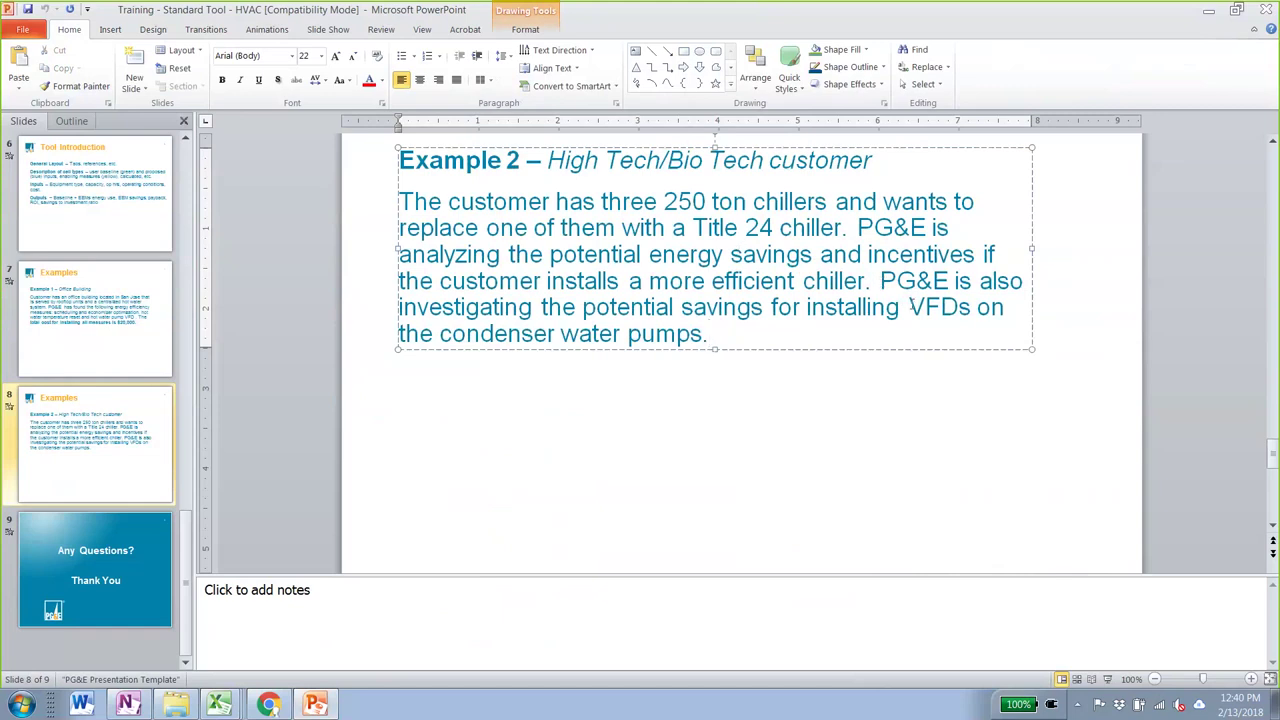
left_click_drag(910, 307, 812, 343)
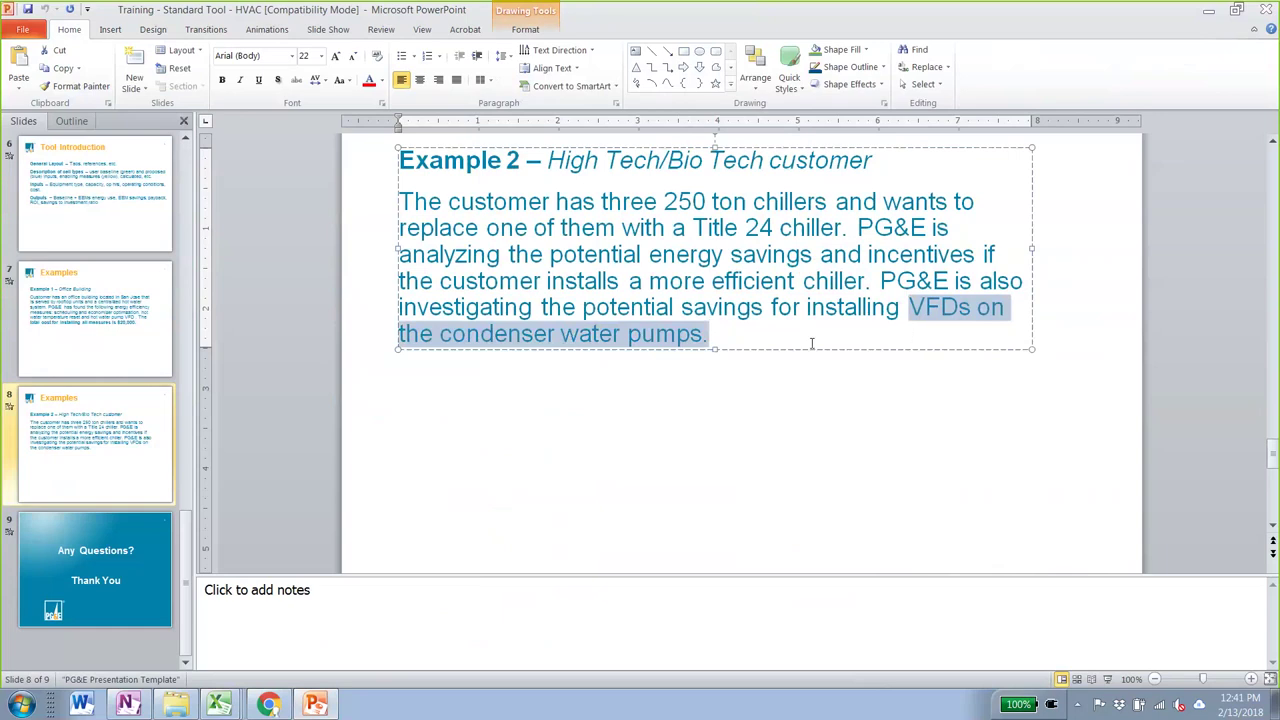
left_click(1209, 12)
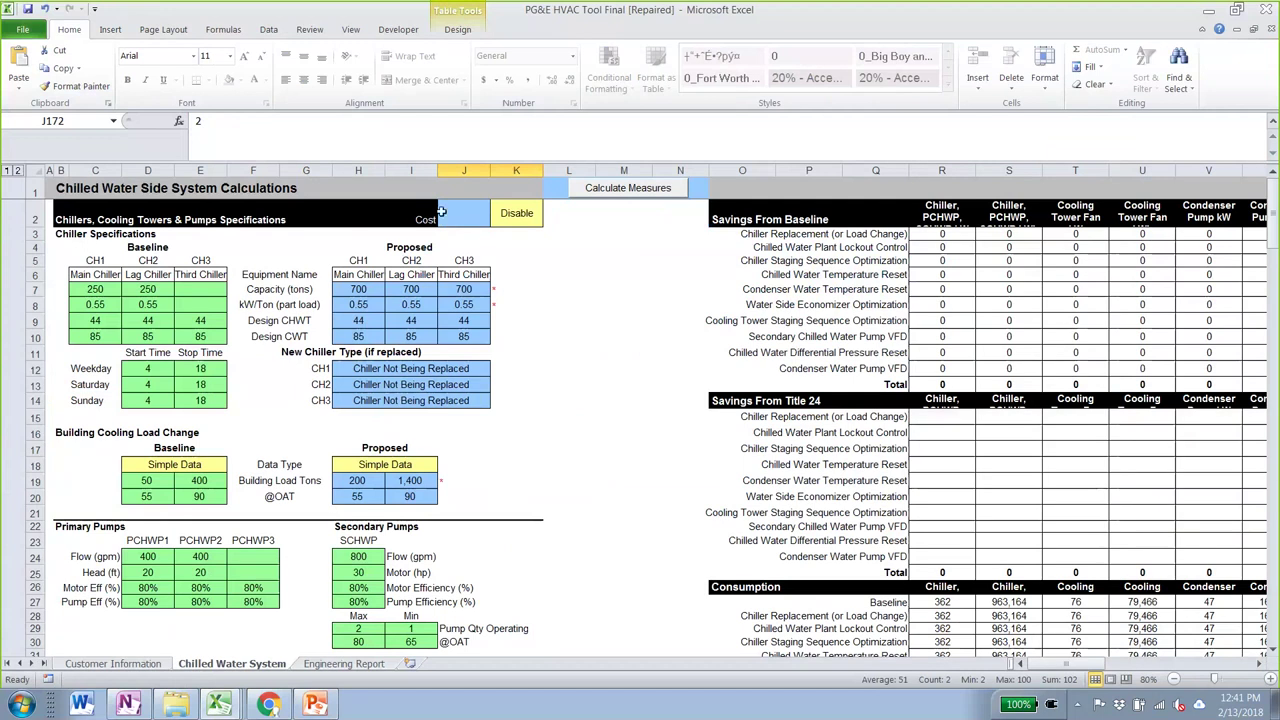
Set the Chillers, Cooling Towers & Pumps Specifications measure to Enable
left_click(529, 226)
left_click(547, 218)
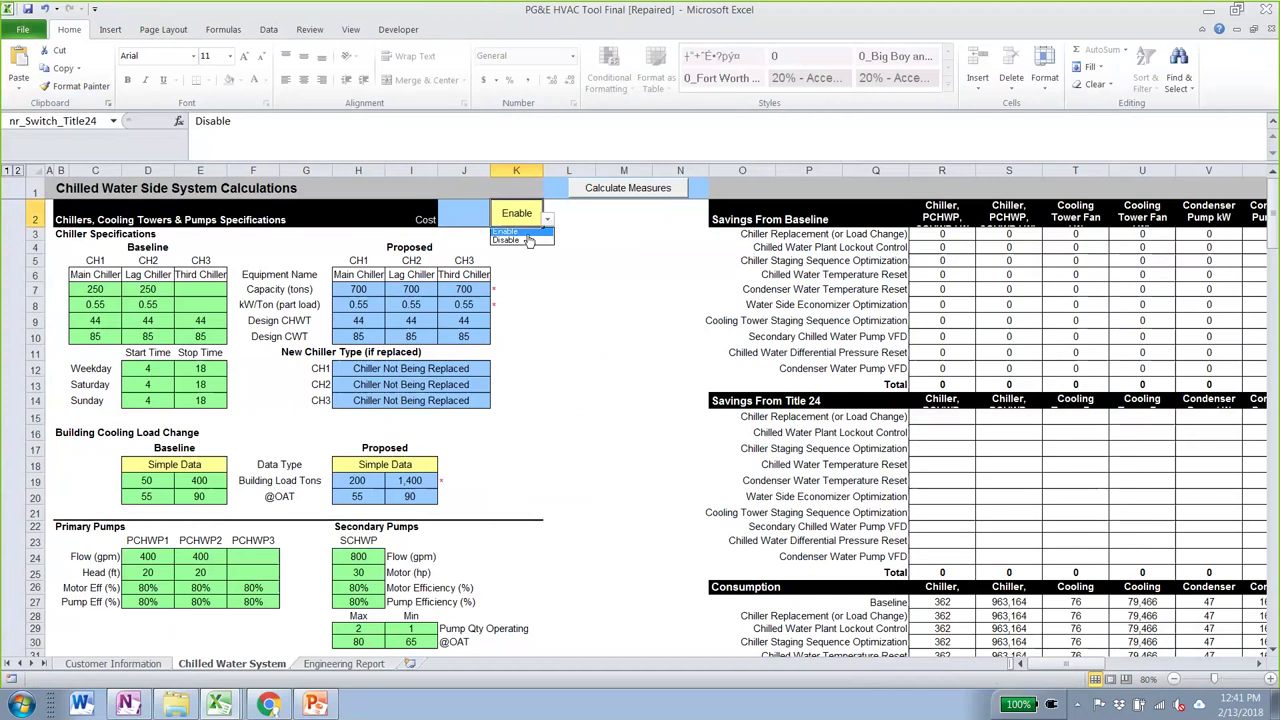
left_click(524, 233)
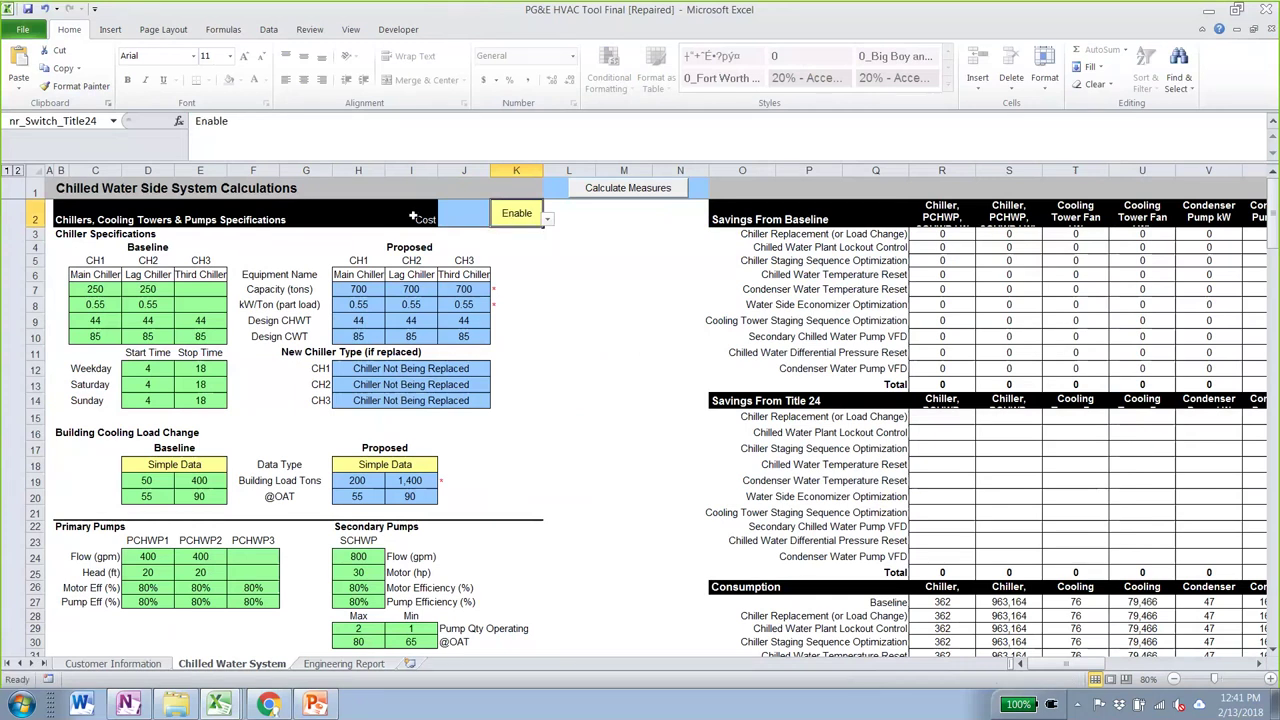
left_click(88, 214)
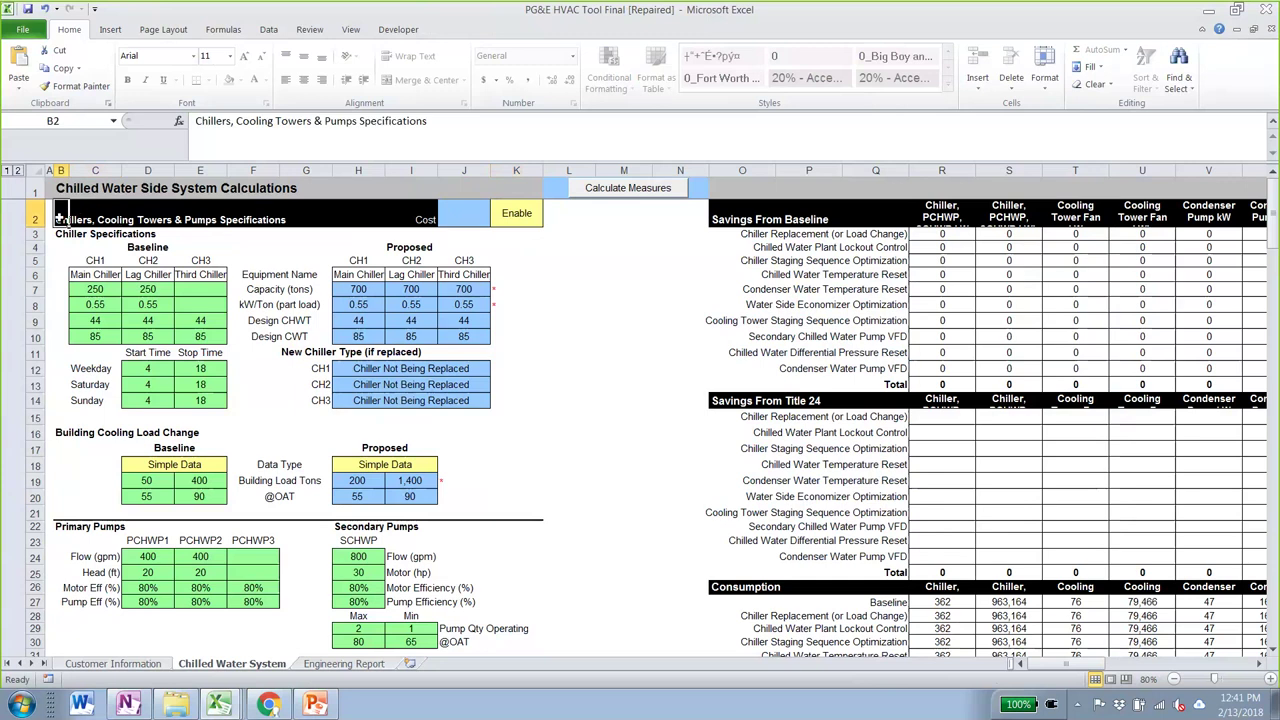
left_click(517, 216)
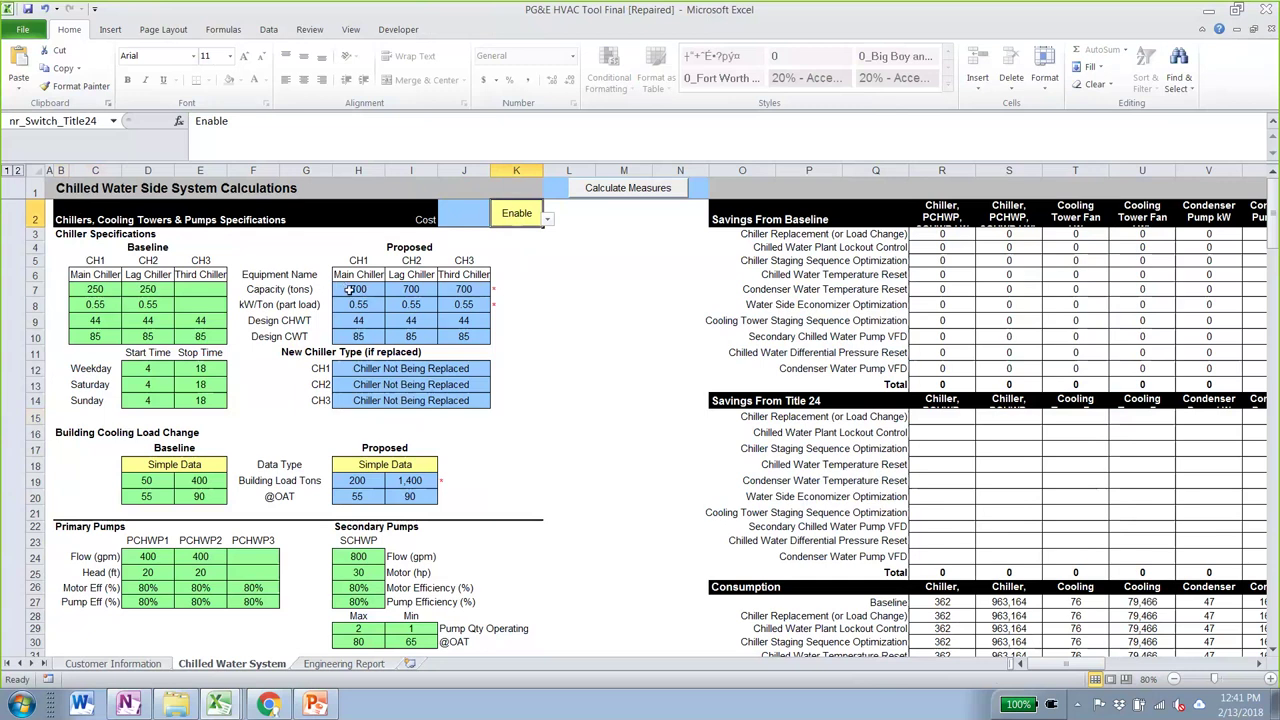
Set the proposed Building Load Tons under Building Cooling Load Change to 50 and 400, matching the baseline
left_click_drag(349, 289, 477, 496)
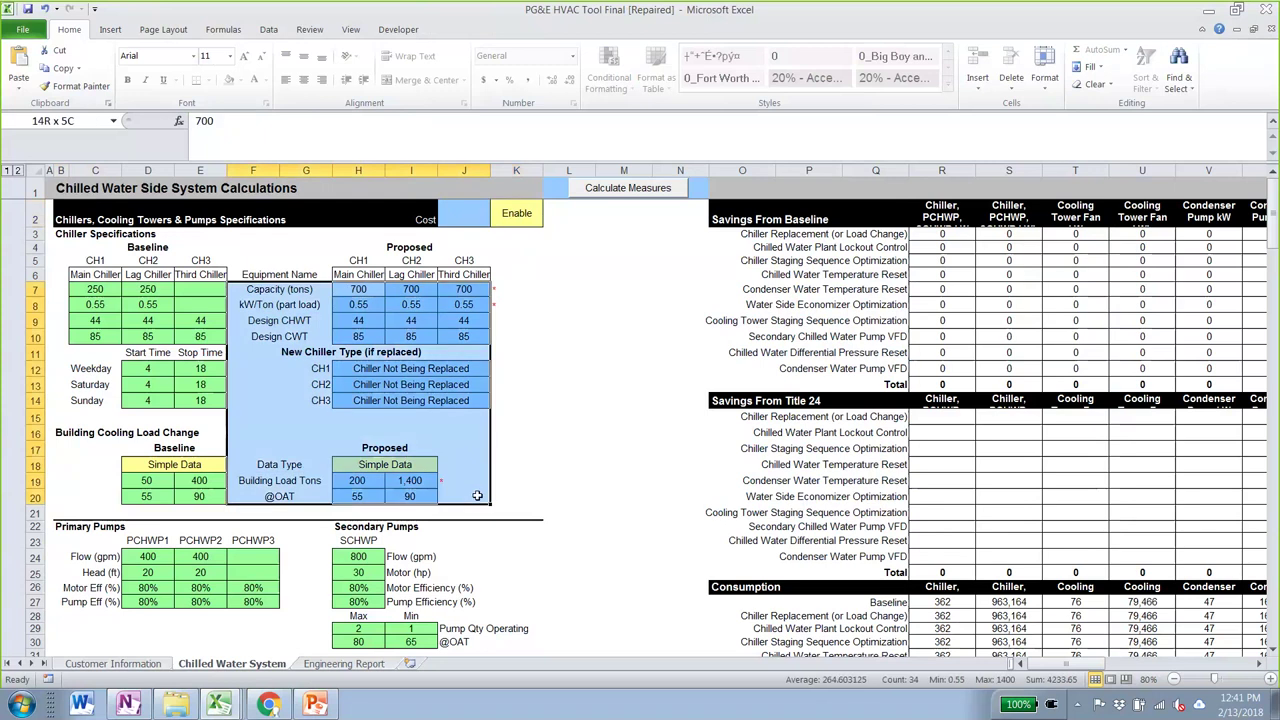
left_click_drag(477, 496, 477, 496)
left_click(268, 446)
left_click(177, 430)
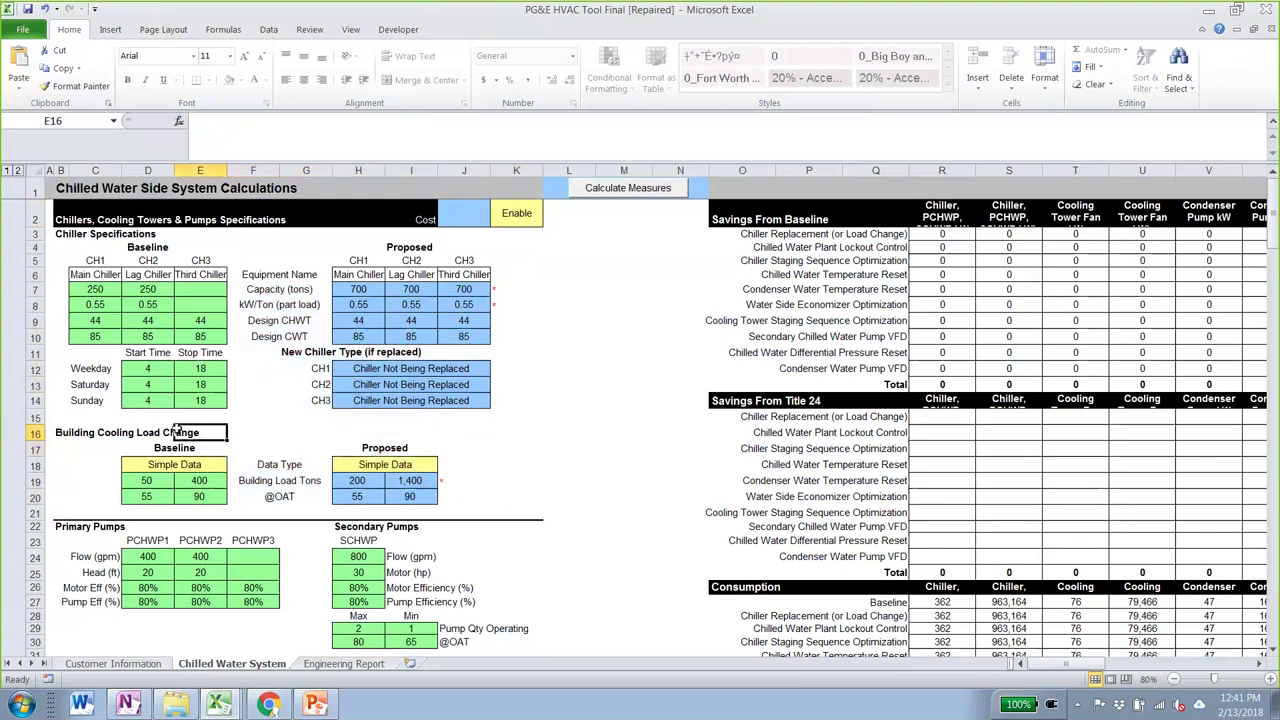
left_click(350, 478)
left_click(362, 475)
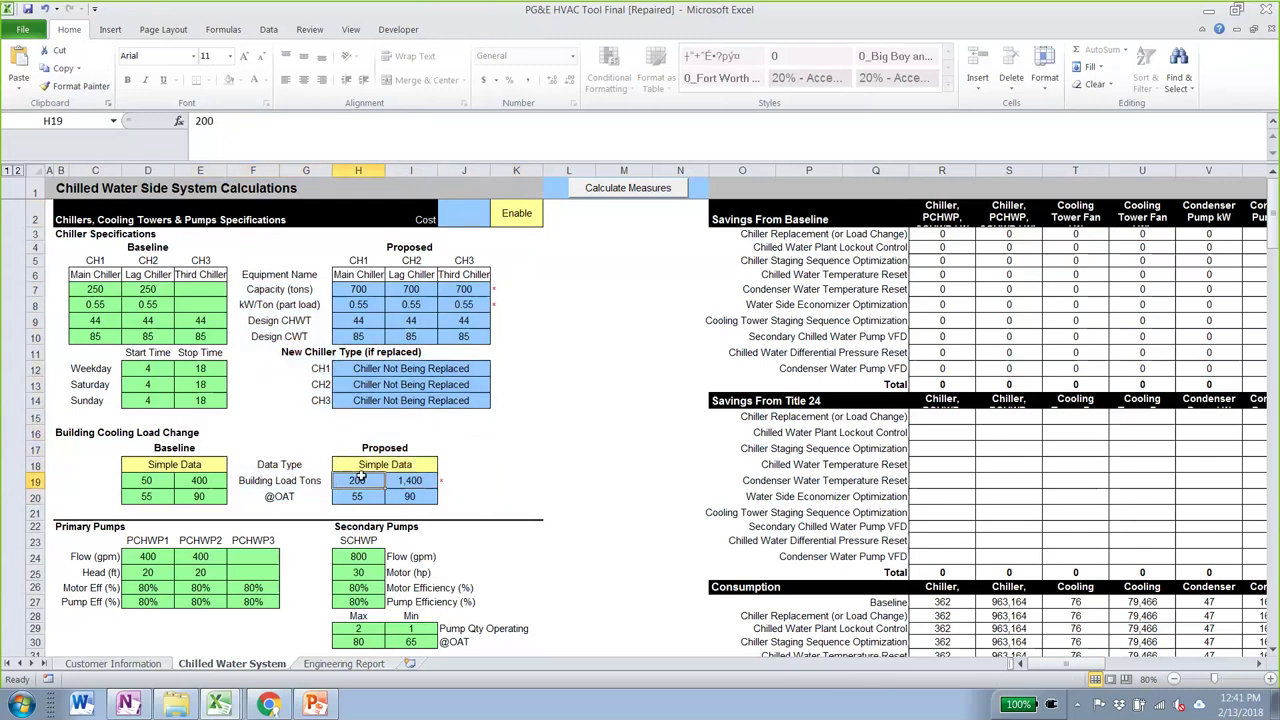
type("50")
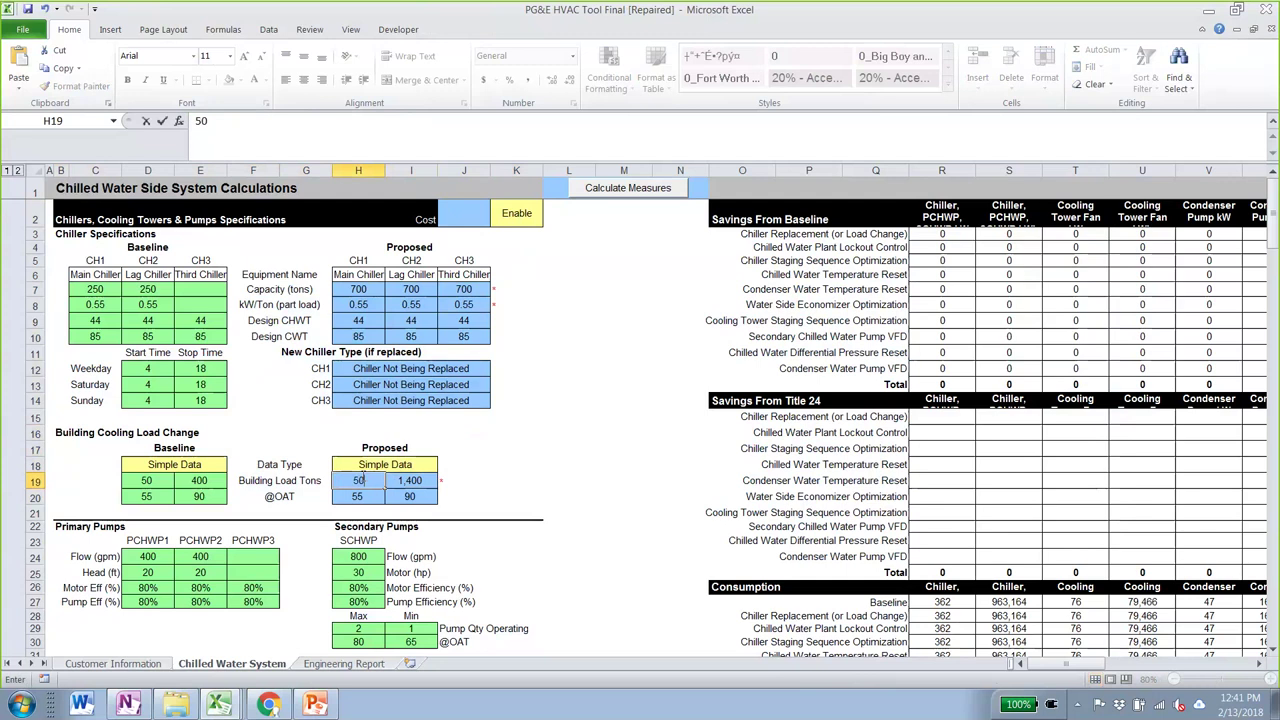
key("Tab")
type("400")
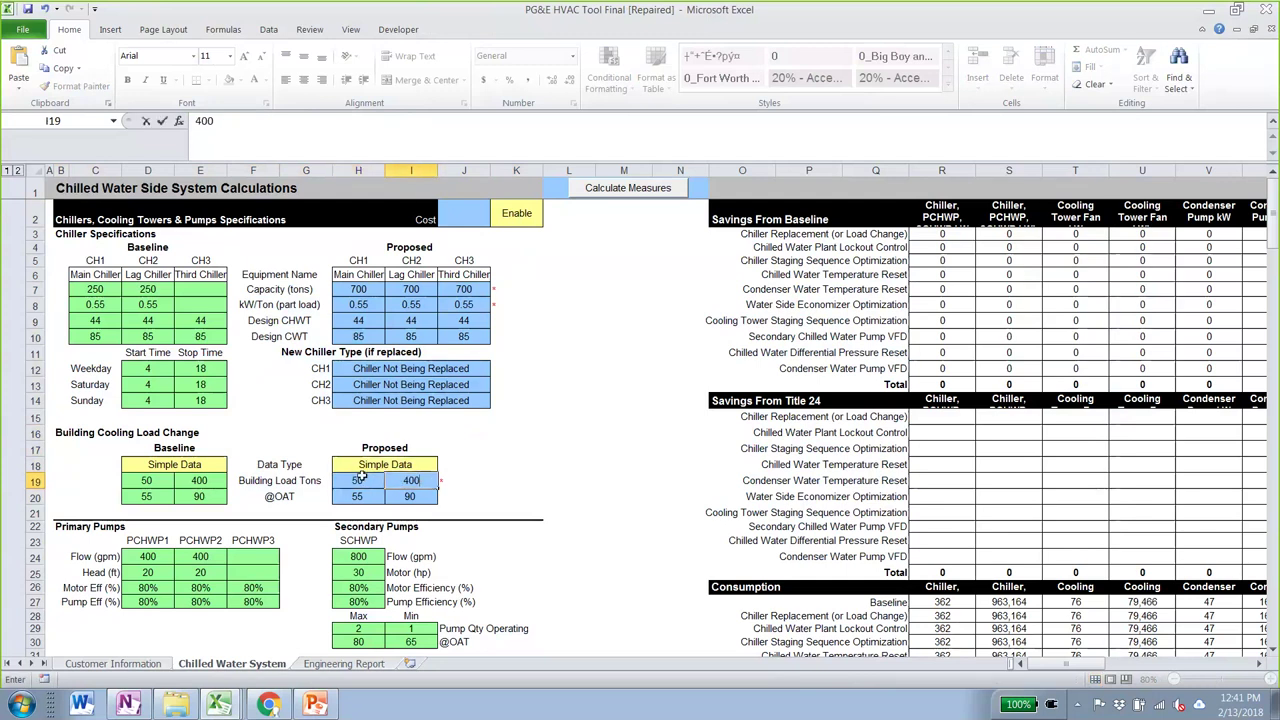
key("Down")
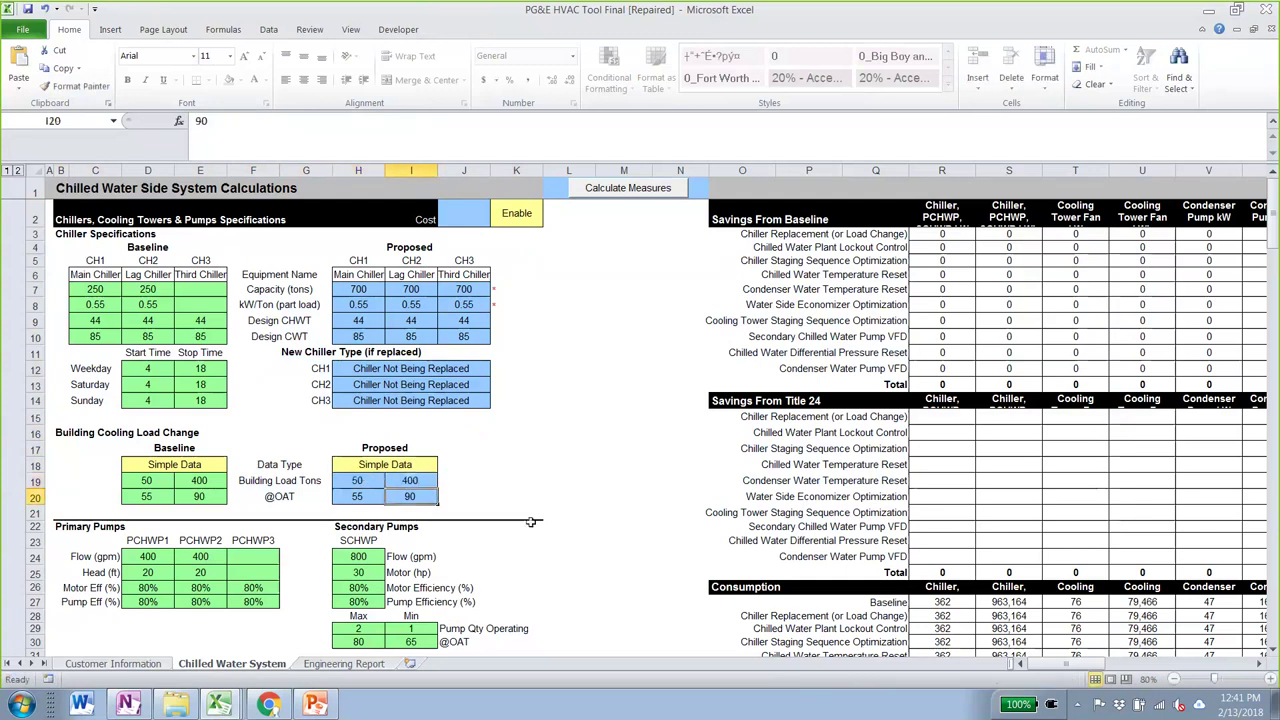
left_click_drag(452, 479, 446, 494)
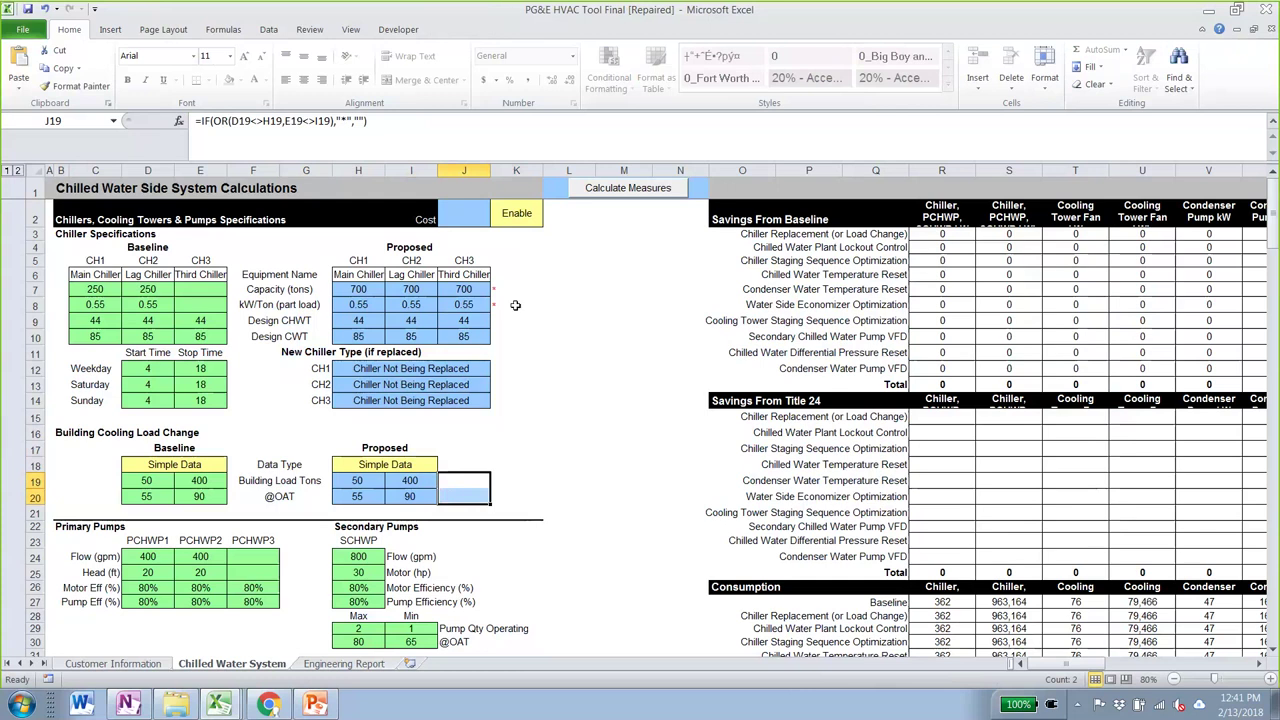
Clear the proposed capacity and kW/Ton values for the third chiller so they match the blank baseline cells
left_click_drag(90, 274, 97, 340)
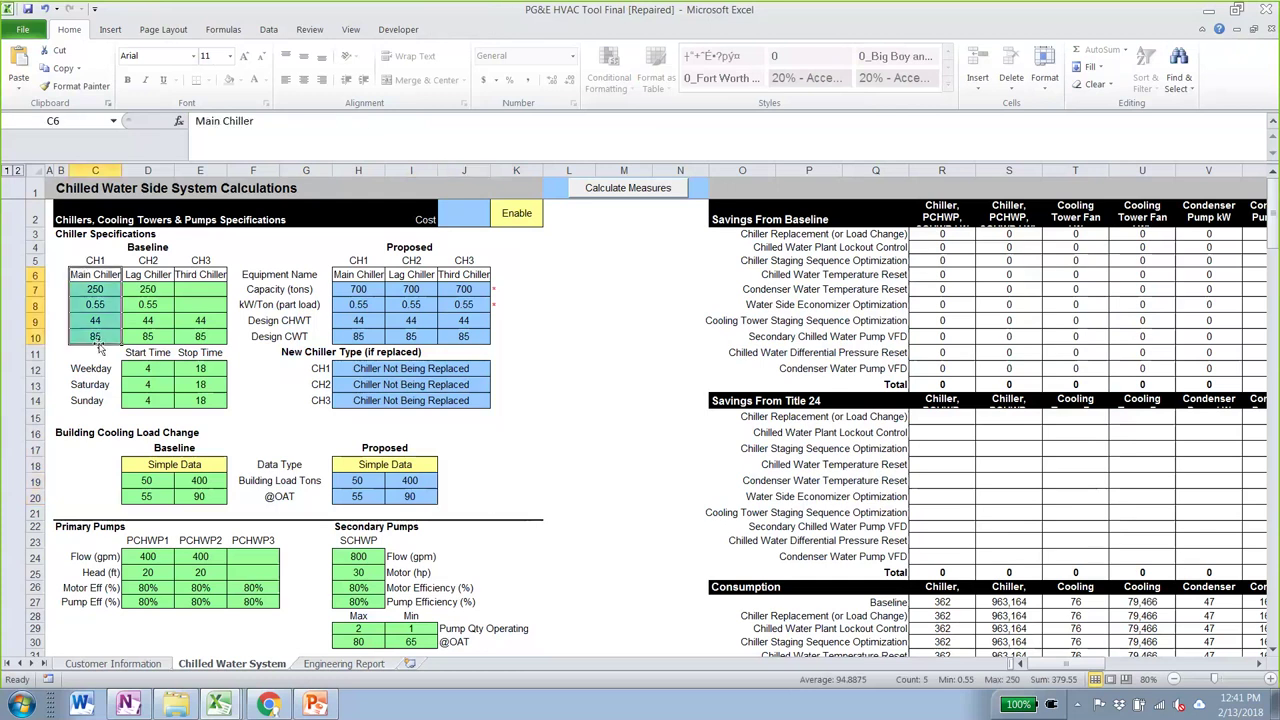
left_click(370, 275)
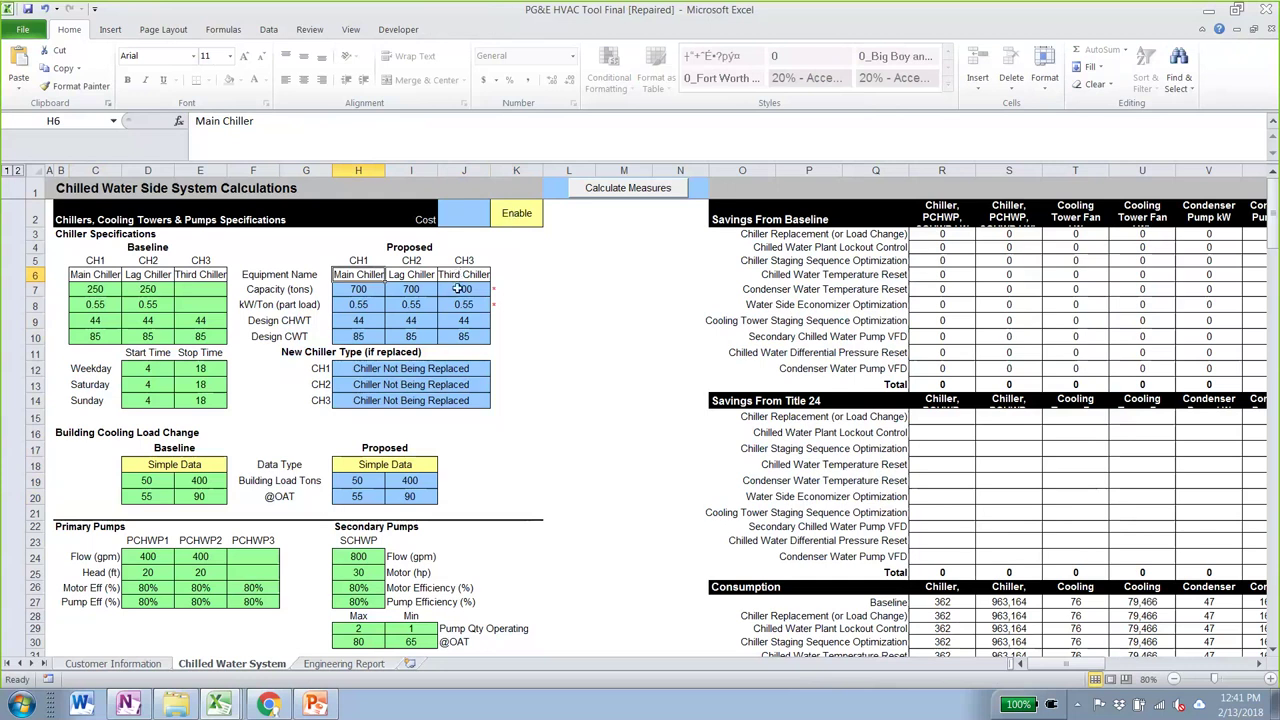
left_click_drag(454, 289, 460, 316)
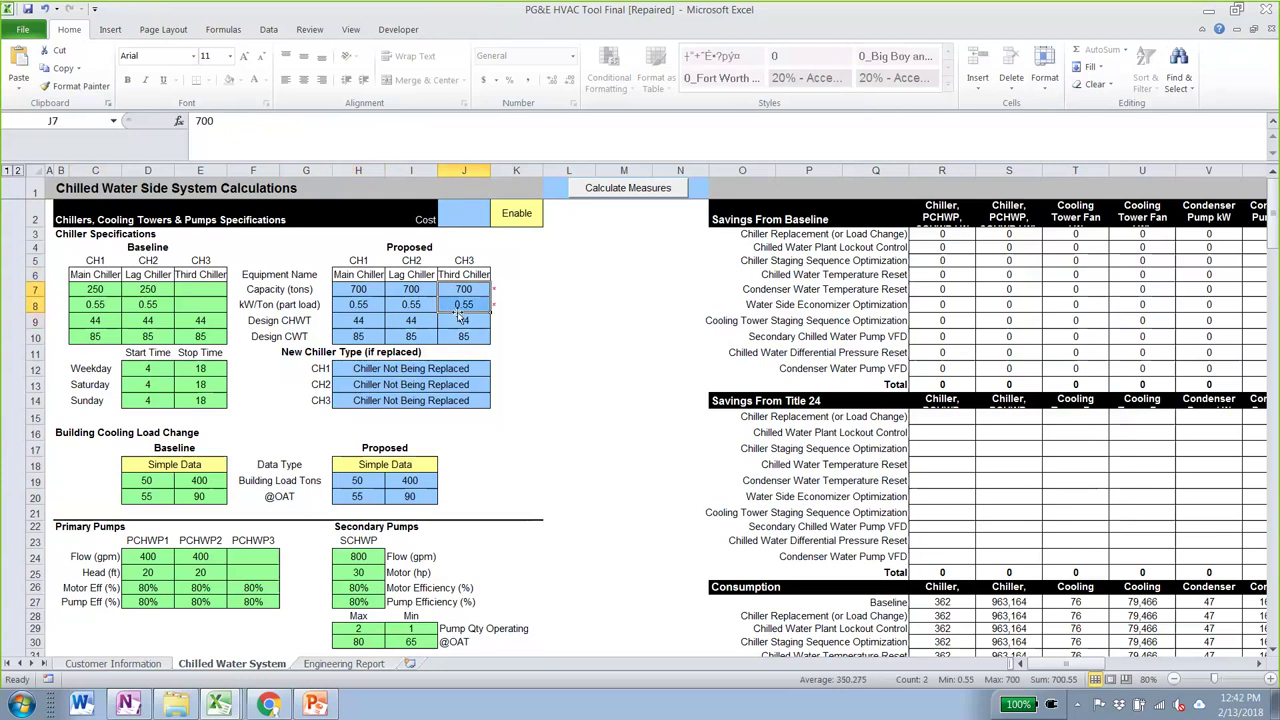
key("Delete")
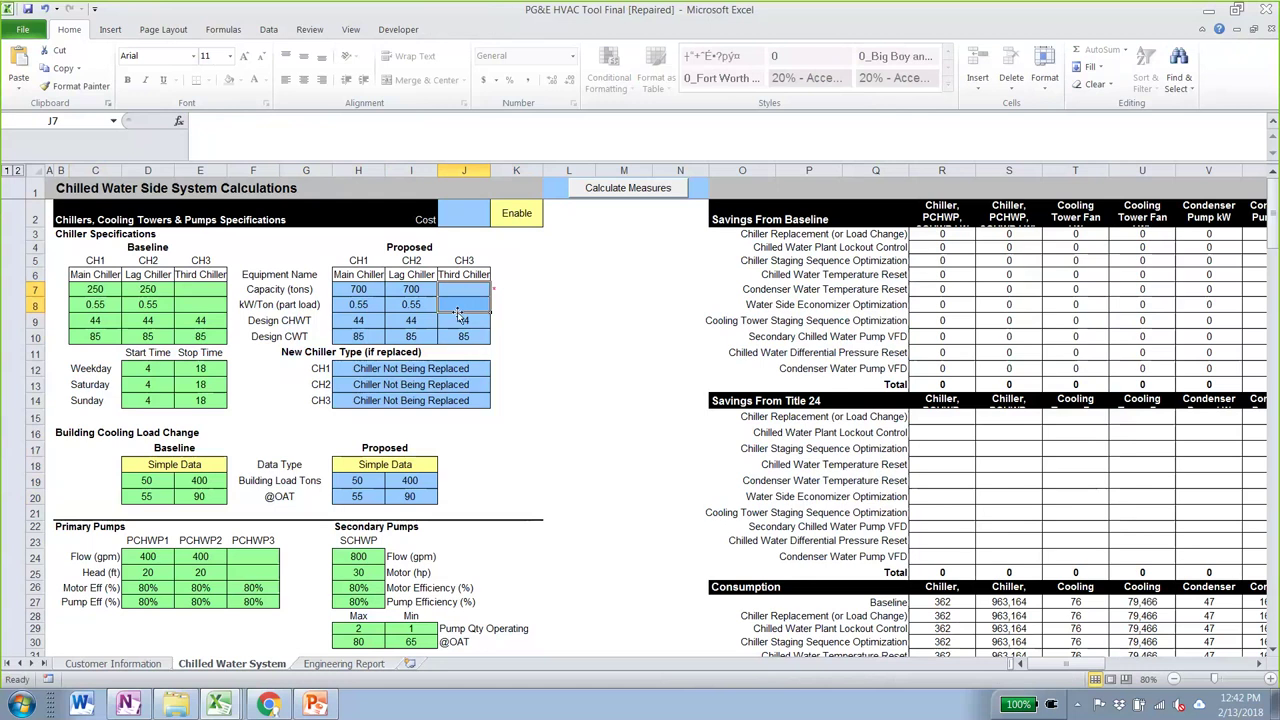
left_click(458, 316)
key("Left")
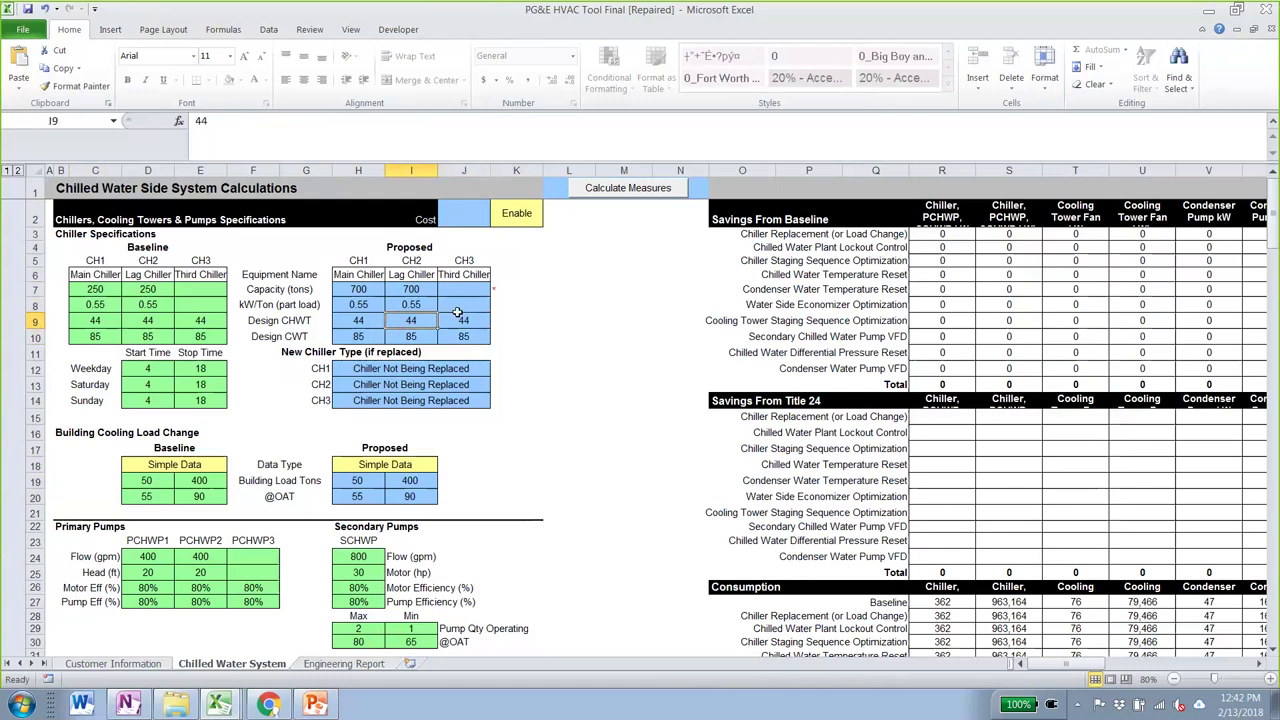
key("Up")
key("Left")
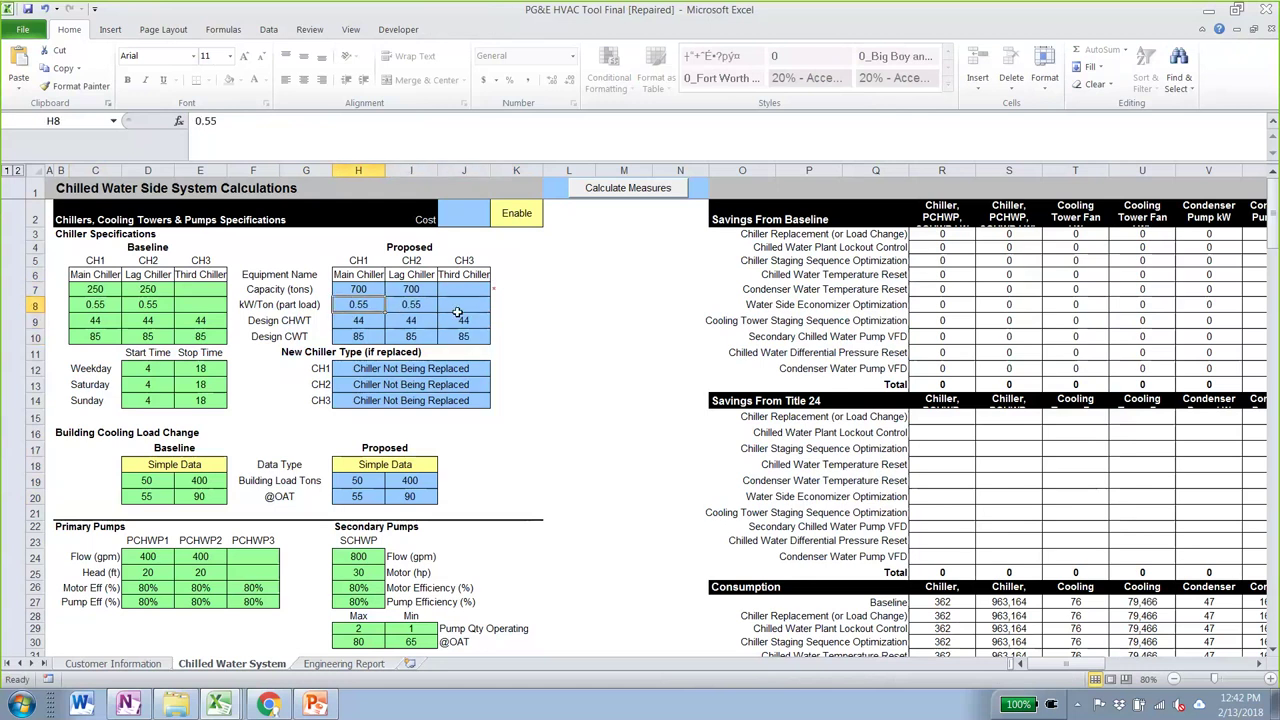
key("Up")
key("Up")
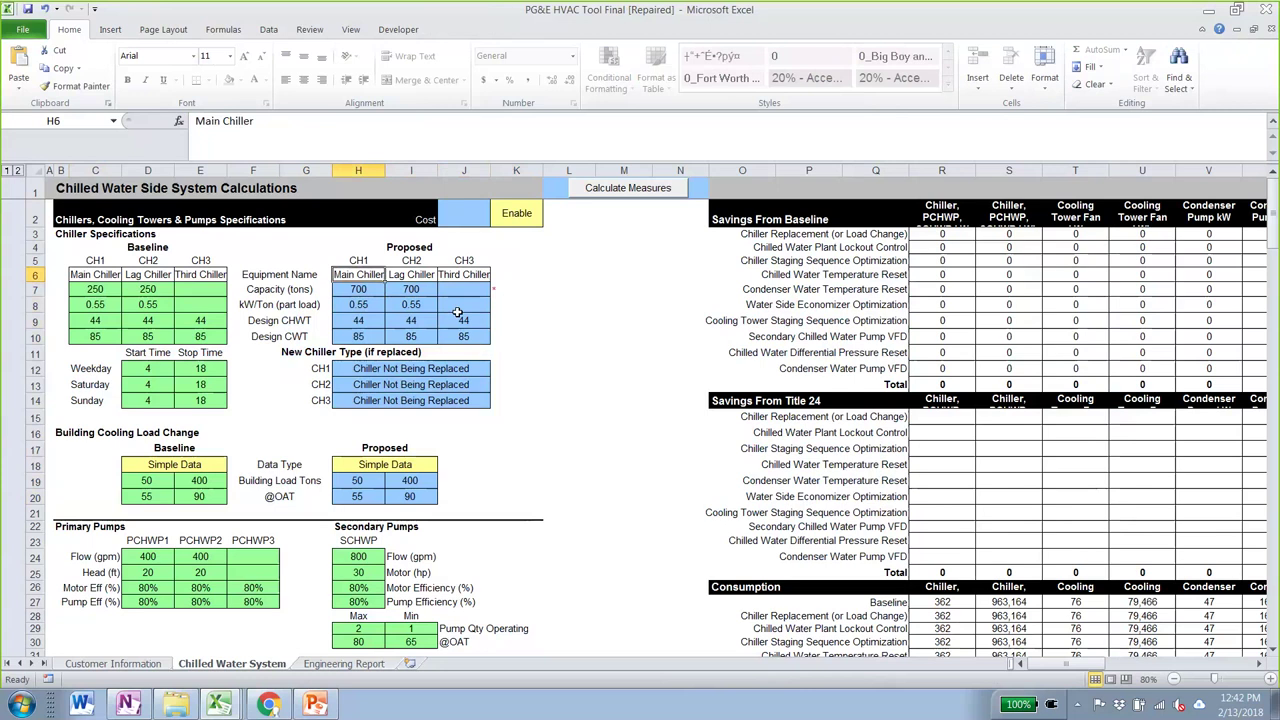
Set the New Chiller Type for CH1 to Water Cooled (Non-Centrifugal)
left_click(288, 358)
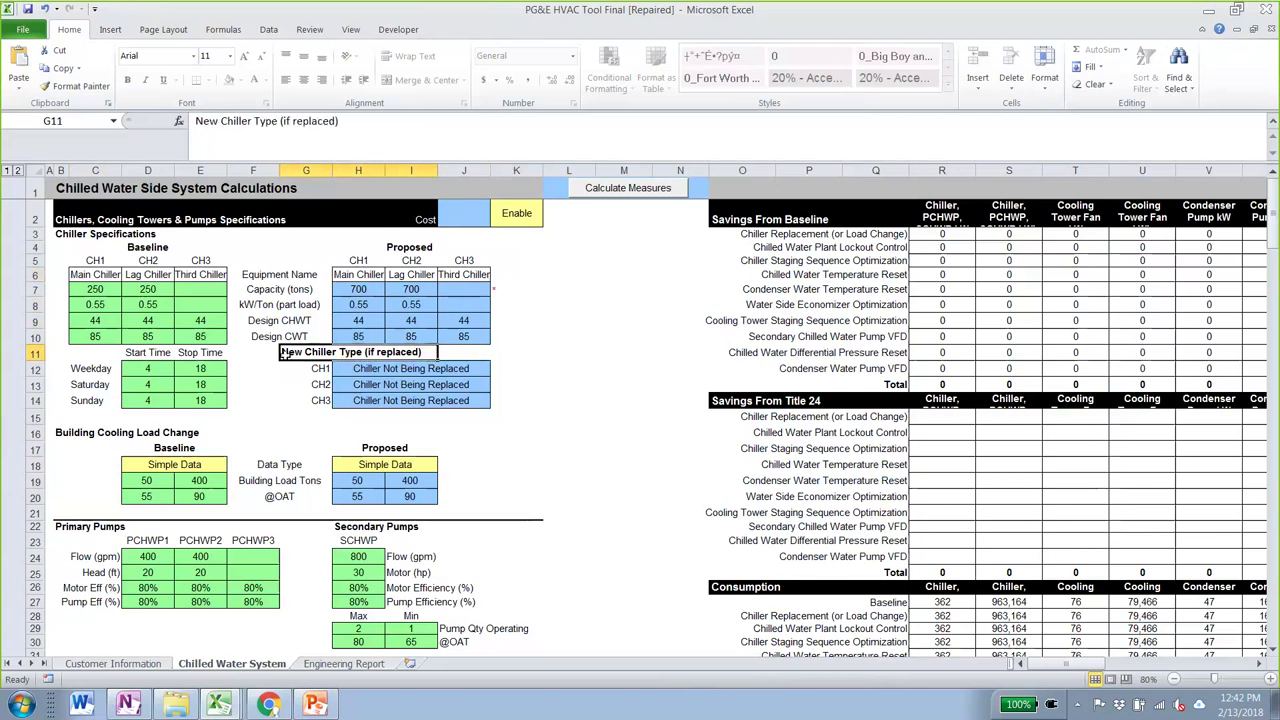
left_click(437, 369)
left_click(494, 369)
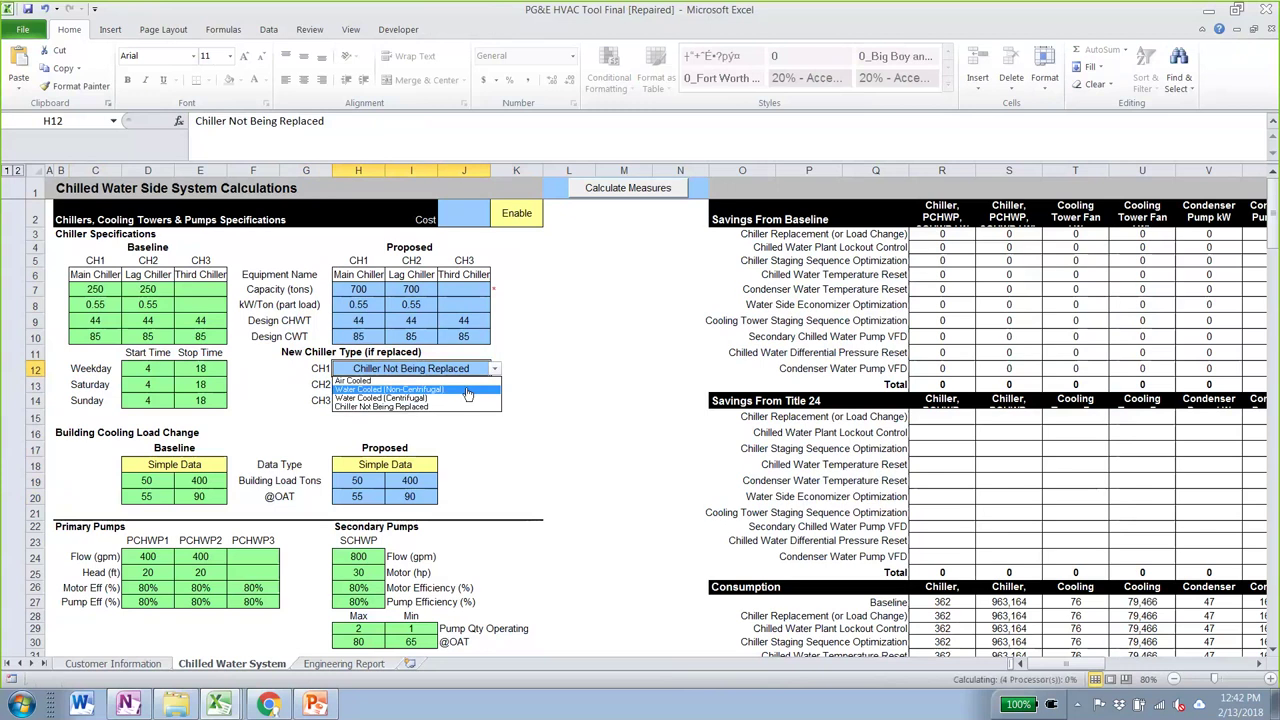
left_click(455, 389)
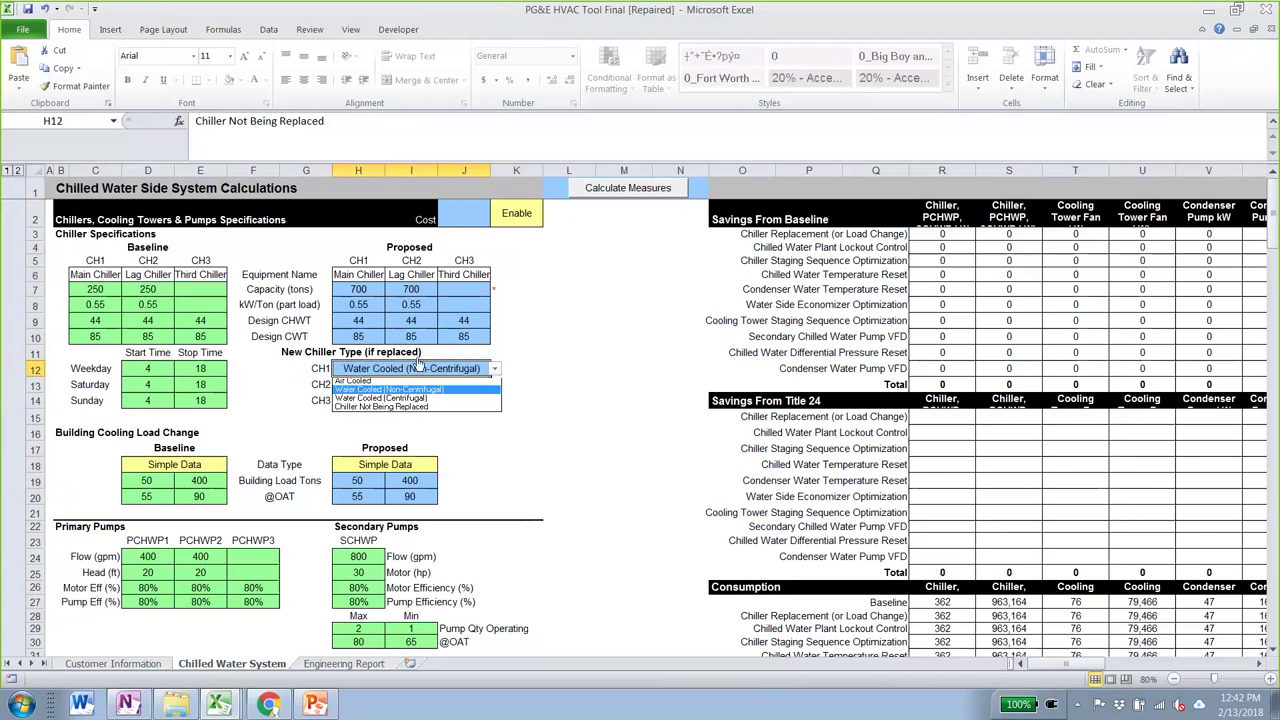
left_click(455, 389)
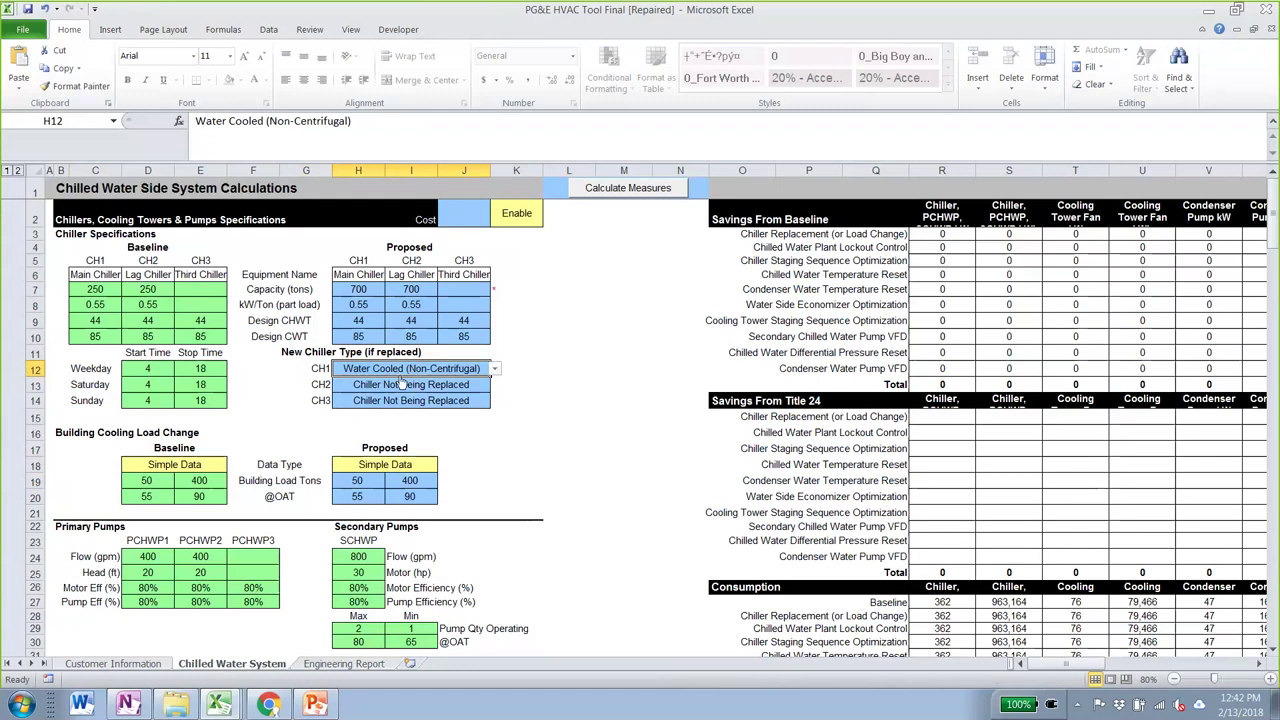
left_click(572, 373)
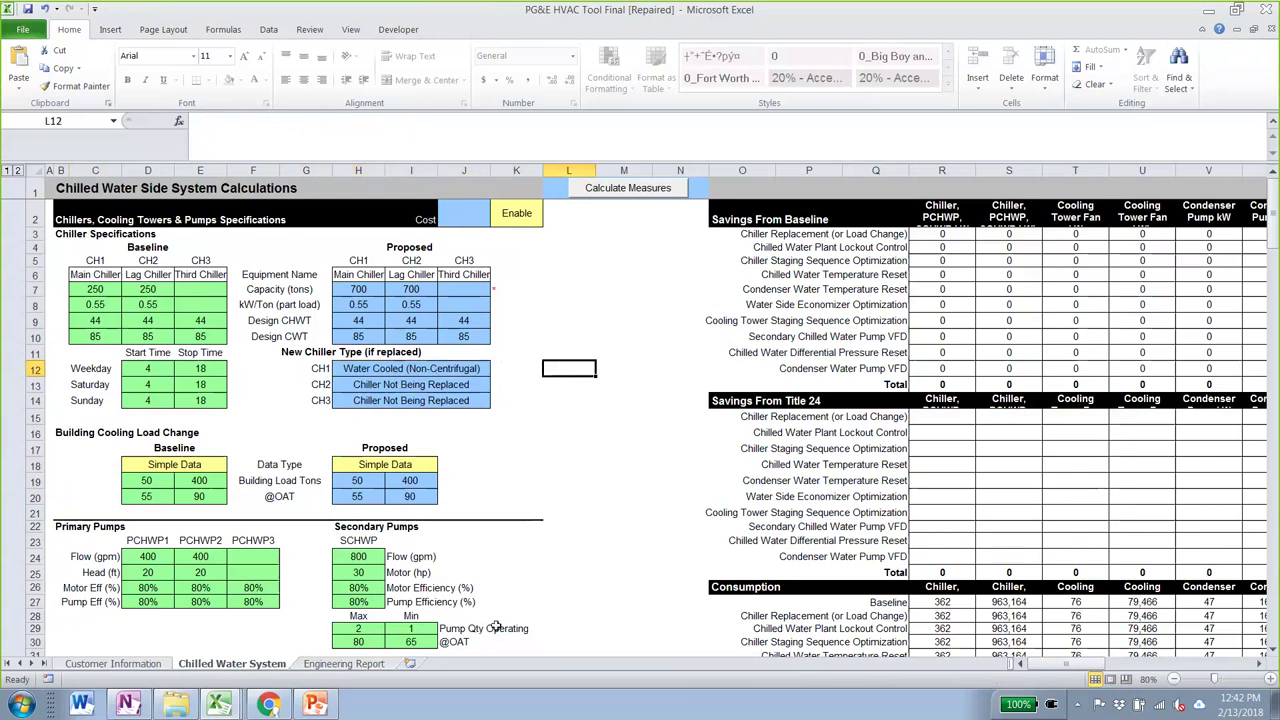
left_click(382, 370)
left_click(567, 369)
Find Table 110.2-D with the minimum water chiller efficiency requirements in the Processing section and highlight it
scroll(560, 494, "down", 10)
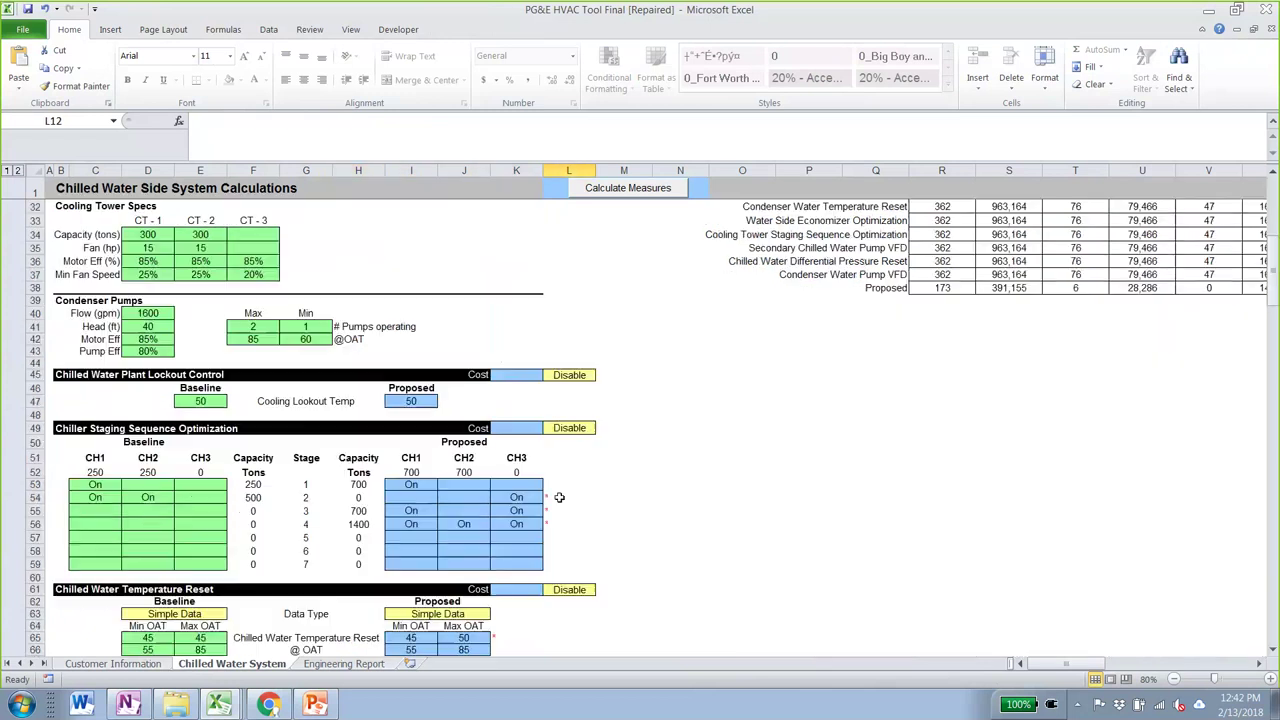
scroll(565, 453, "down", 8)
scroll(575, 462, "down", 8)
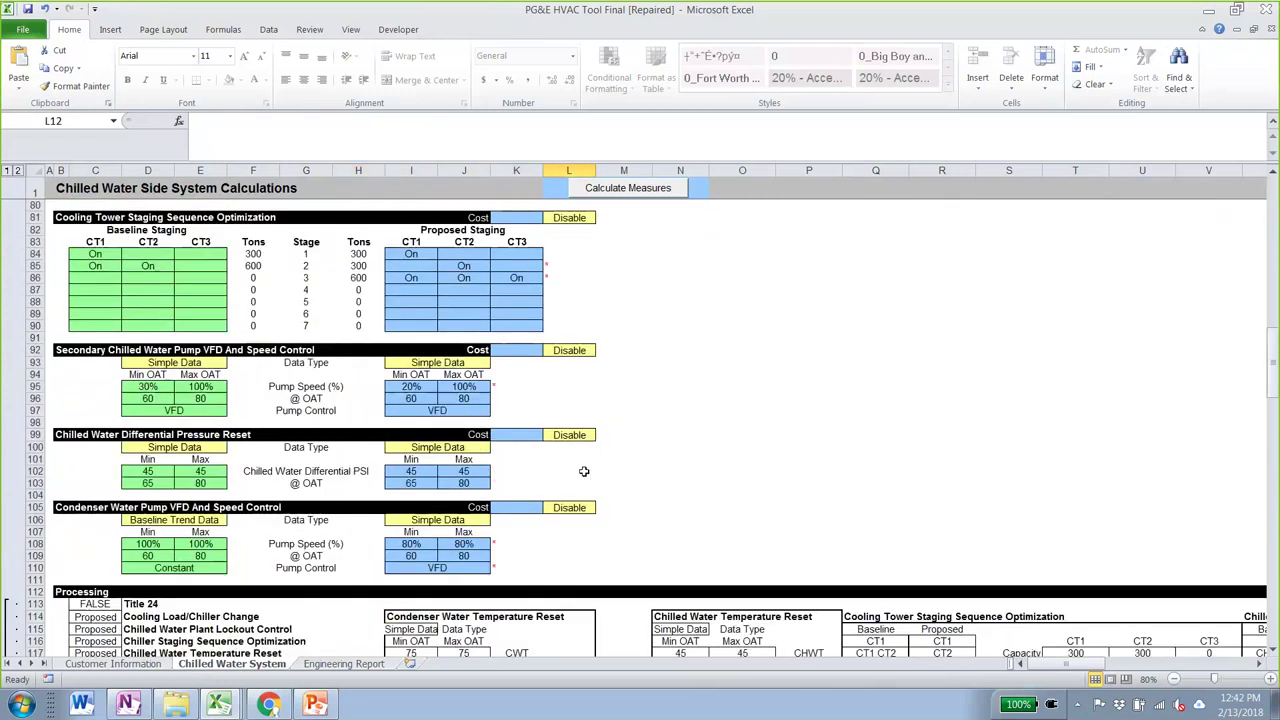
scroll(584, 471, "down", 8)
left_click_drag(80, 301, 568, 500)
left_click(843, 490)
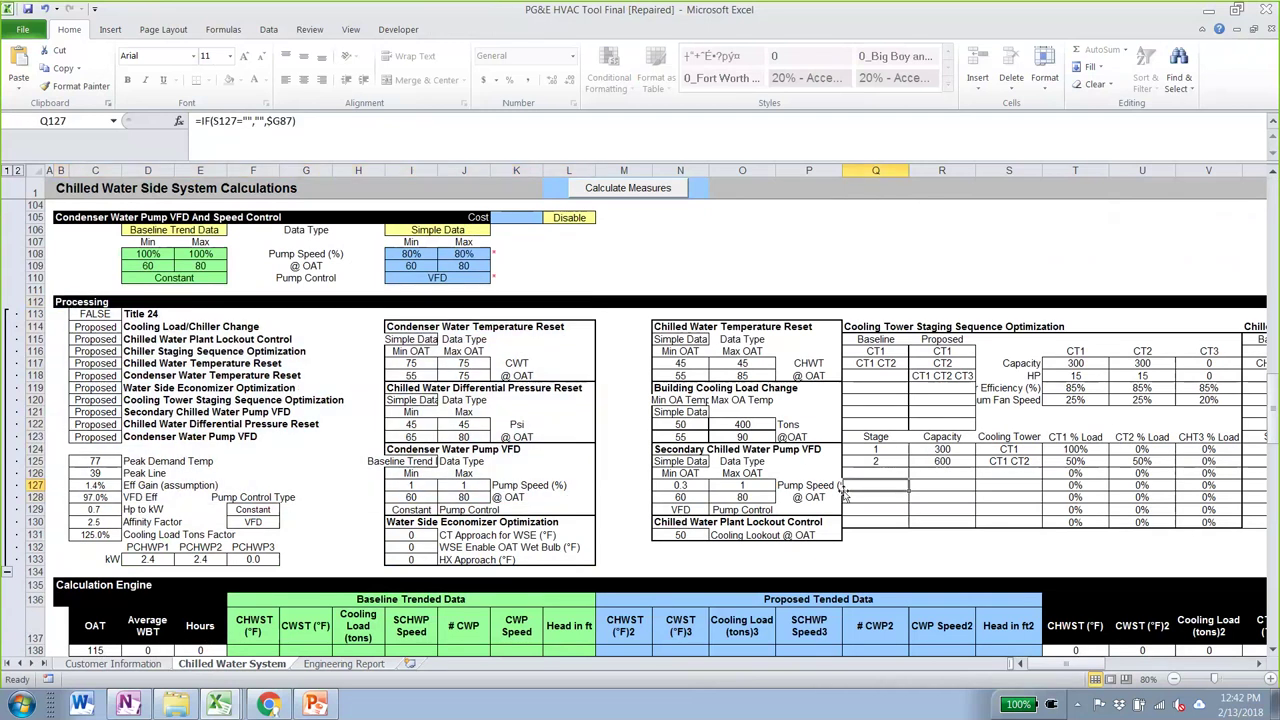
key("Right")
key("Right")
key("Right")
key("Right")
key("Right")
key("Right")
key("Right")
key("Right")
key("Right")
key("Right")
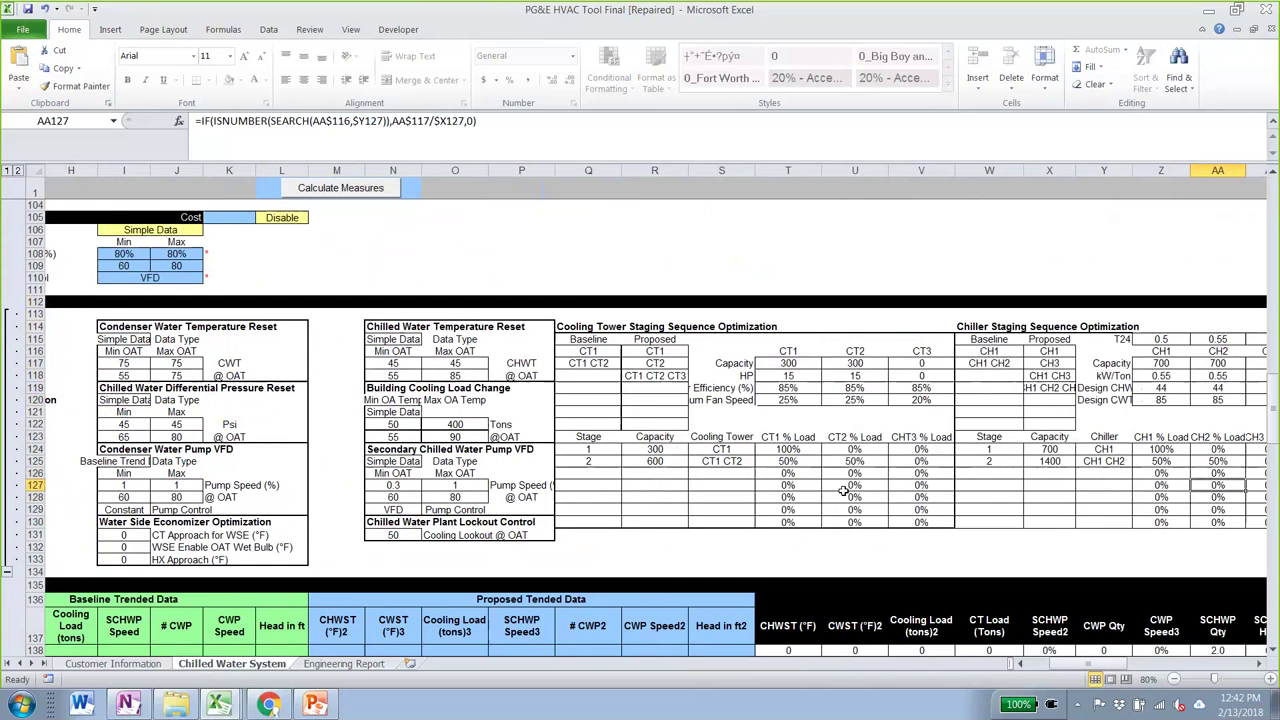
key("Right")
key("Right")
key("Right")
key("Right")
key("Right")
key("Right")
key("Right")
key("Right")
key("Right")
key("Right")
key("Right")
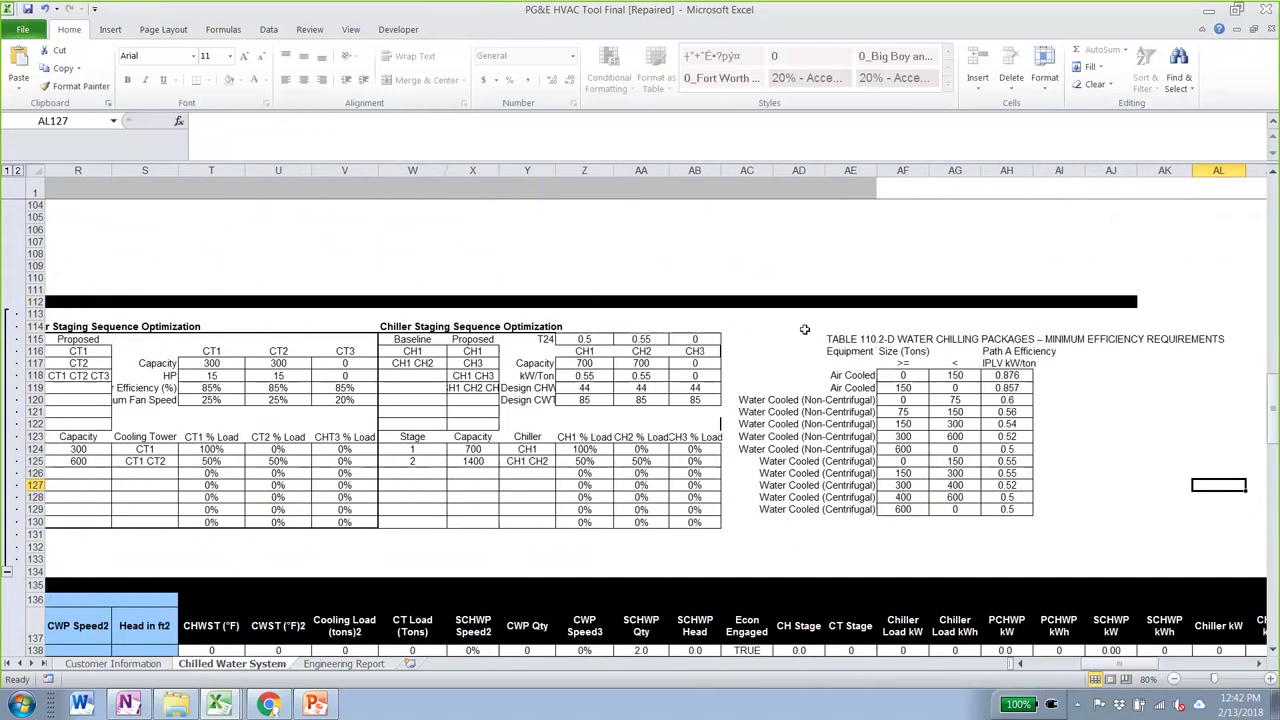
left_click_drag(804, 329, 995, 509)
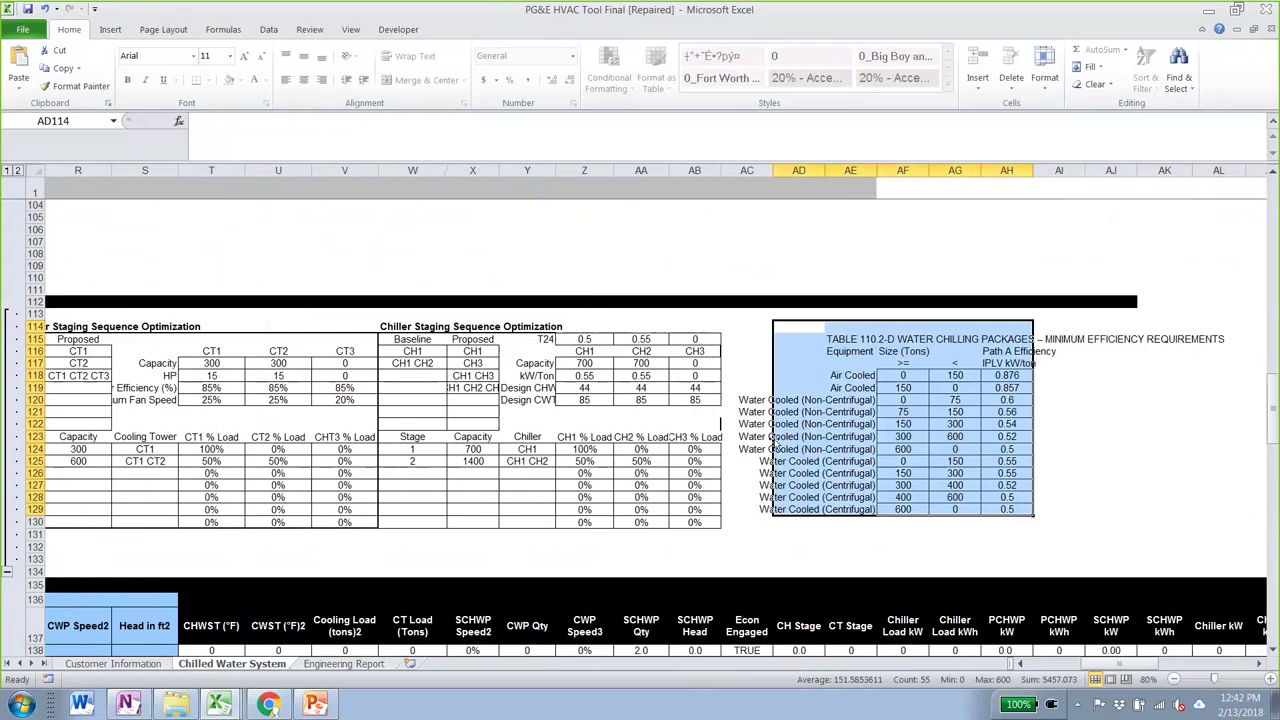
Examine the size ranges and Path A efficiencies for non-centrifugal water cooled chillers in Table 110.2-D
left_click(901, 436)
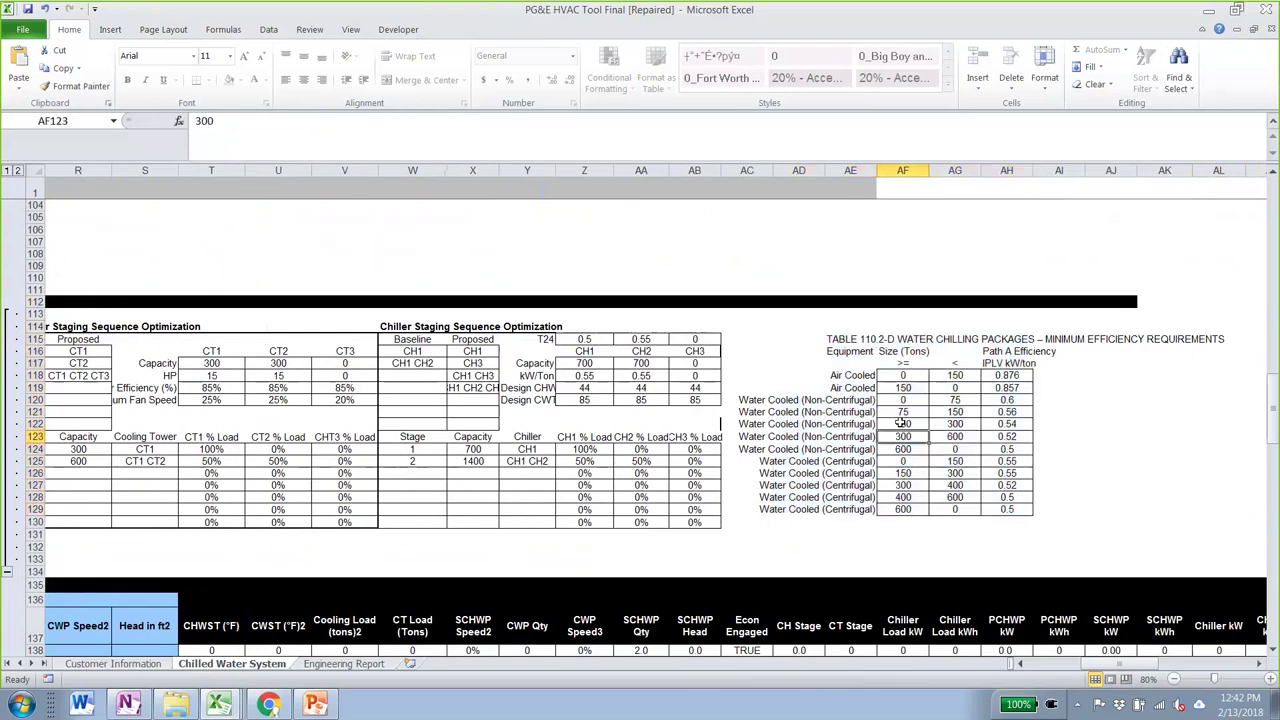
left_click_drag(903, 450, 999, 450)
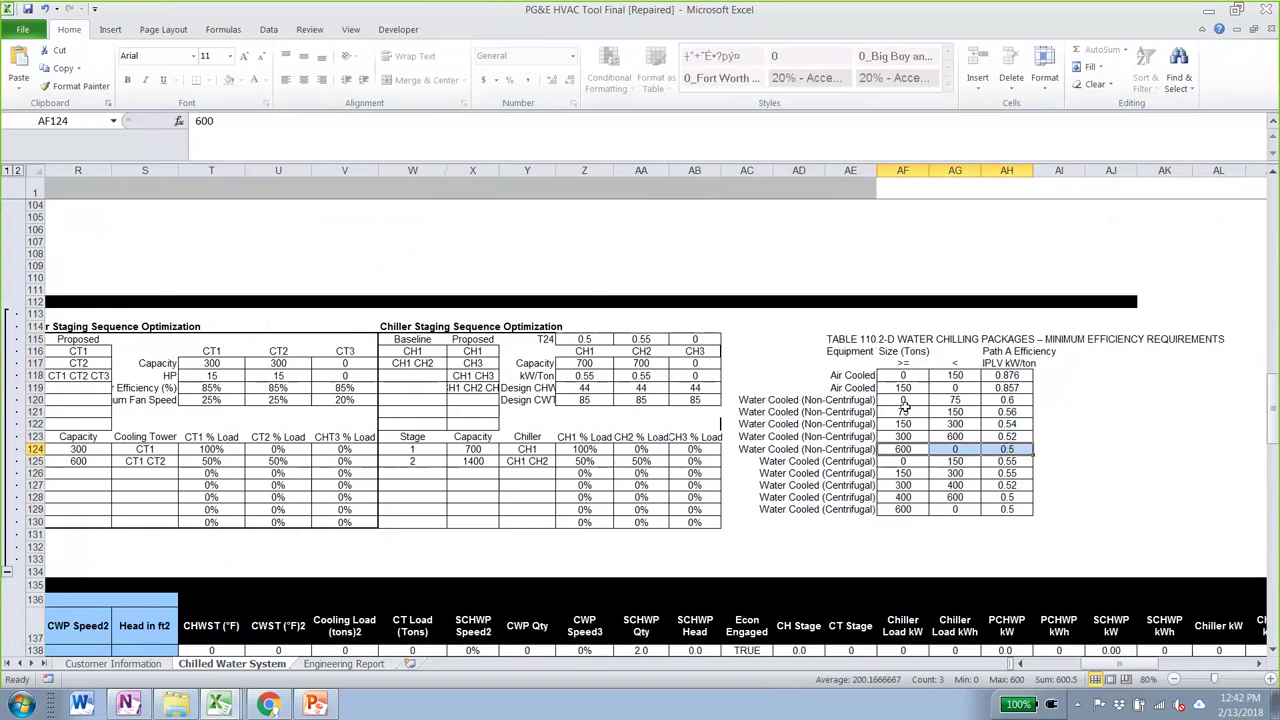
left_click(1021, 449)
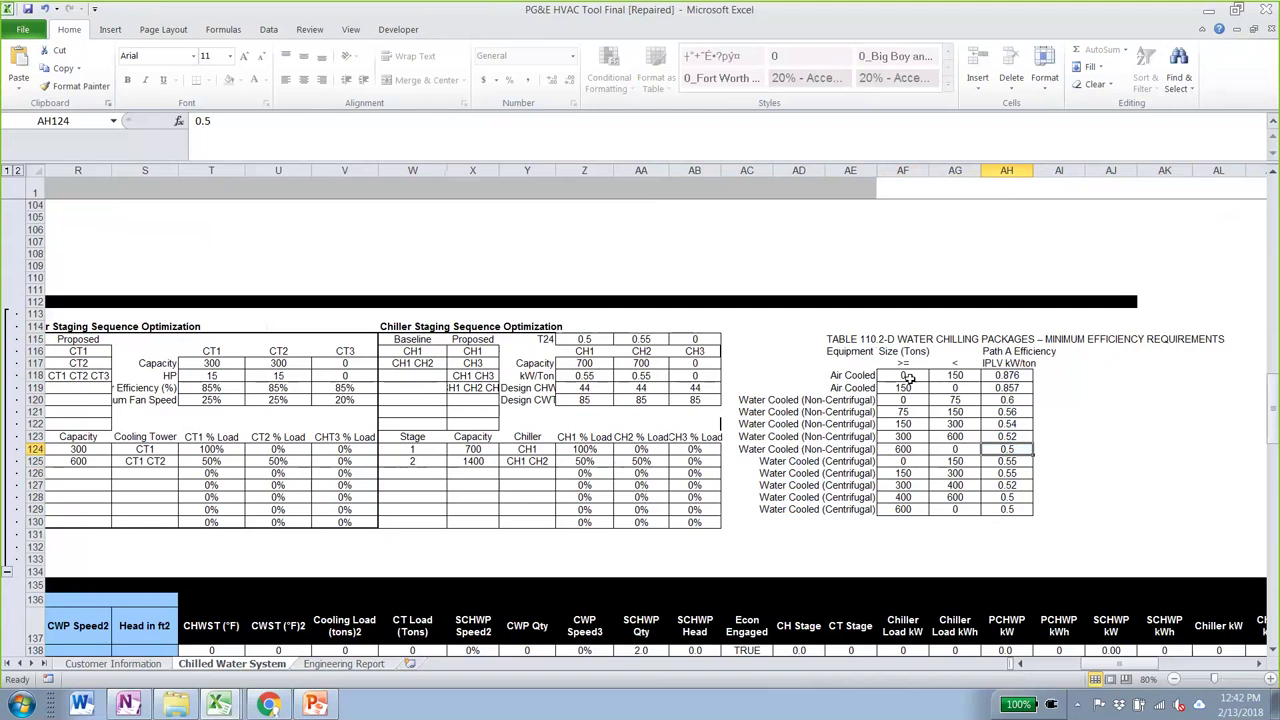
left_click(903, 437)
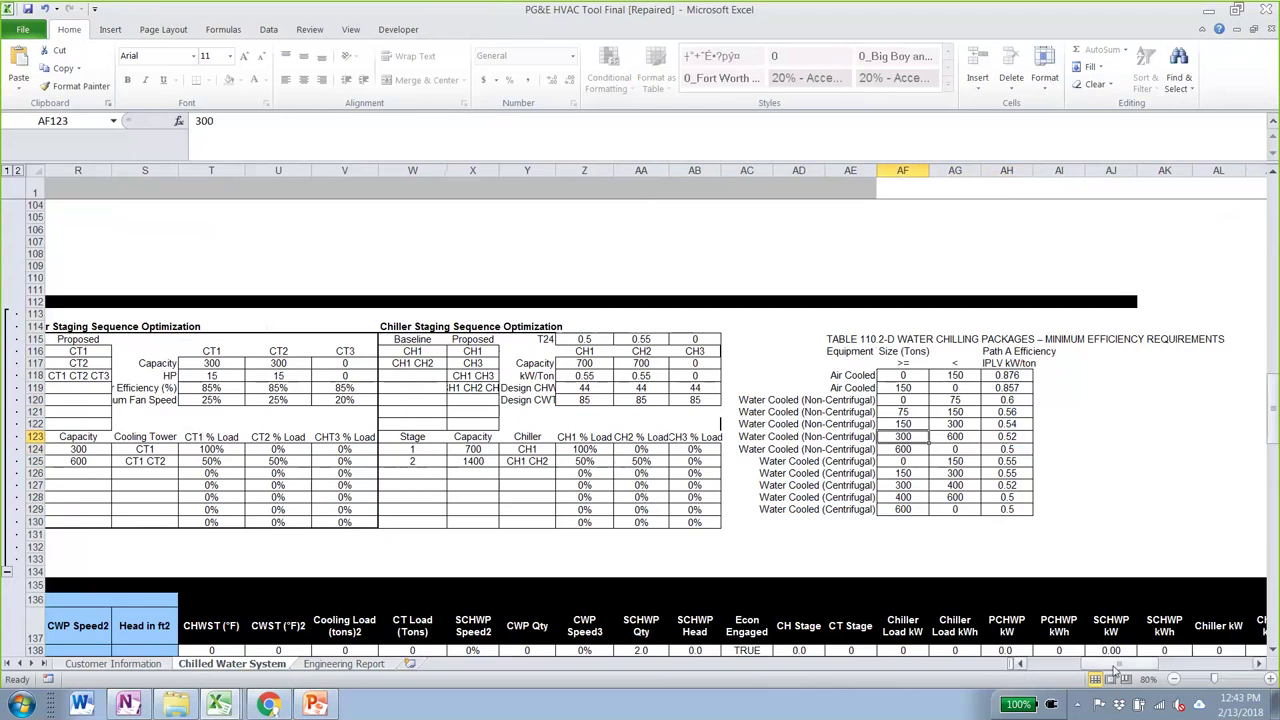
Set the proposed capacities of the main and lag chillers to 250 tons each in the Chiller Specifications
left_click_drag(1115, 668, 700, 420)
scroll(650, 399, "down", 10)
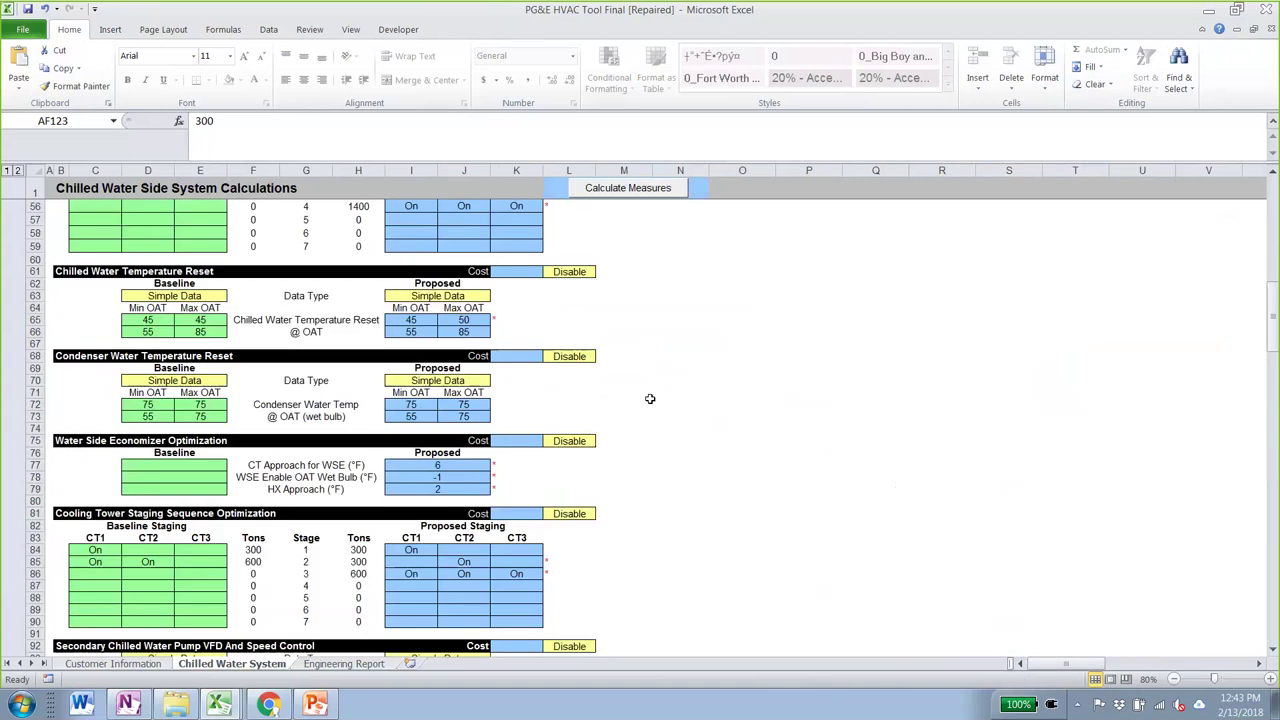
scroll(650, 399, "up", 18)
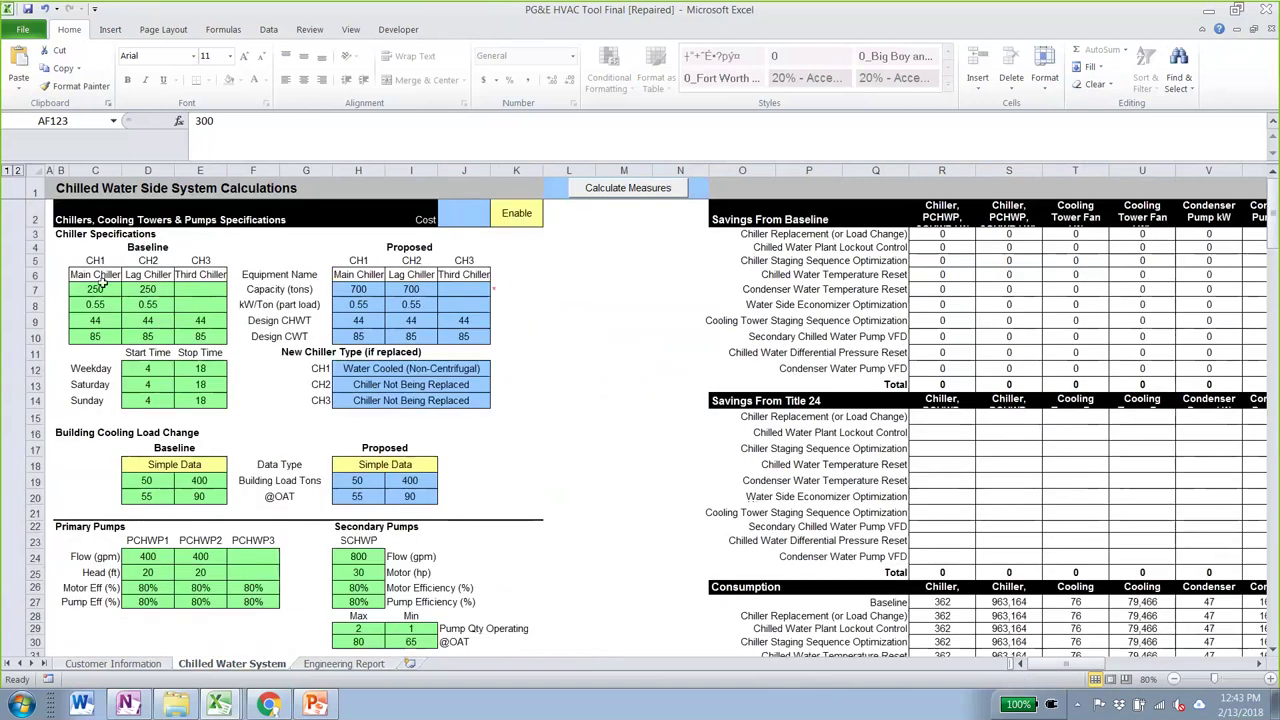
left_click(347, 289)
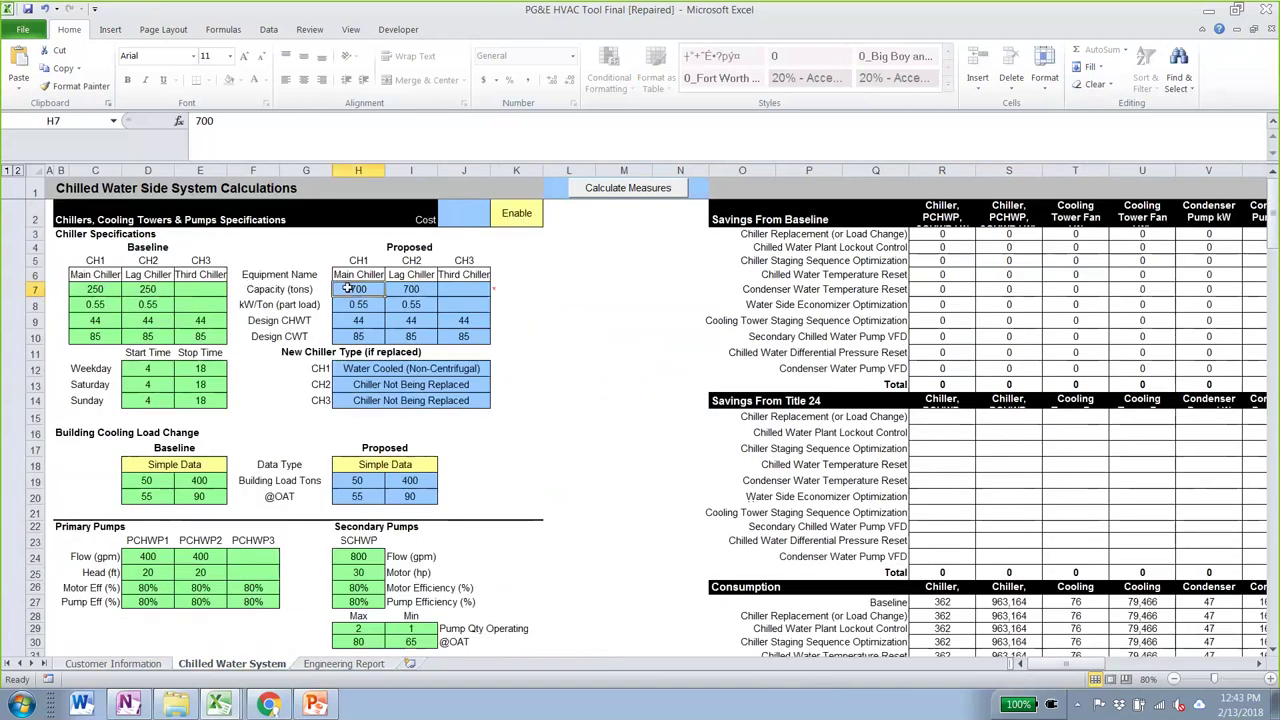
type("250")
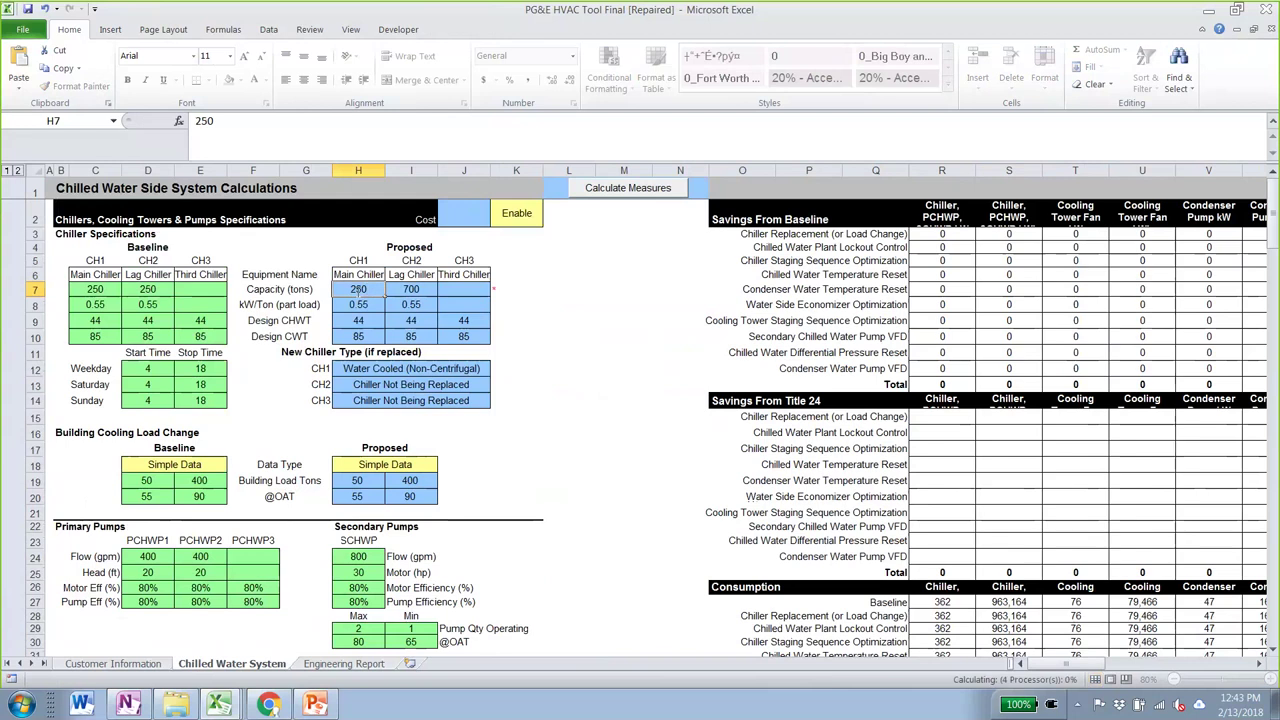
key("Right")
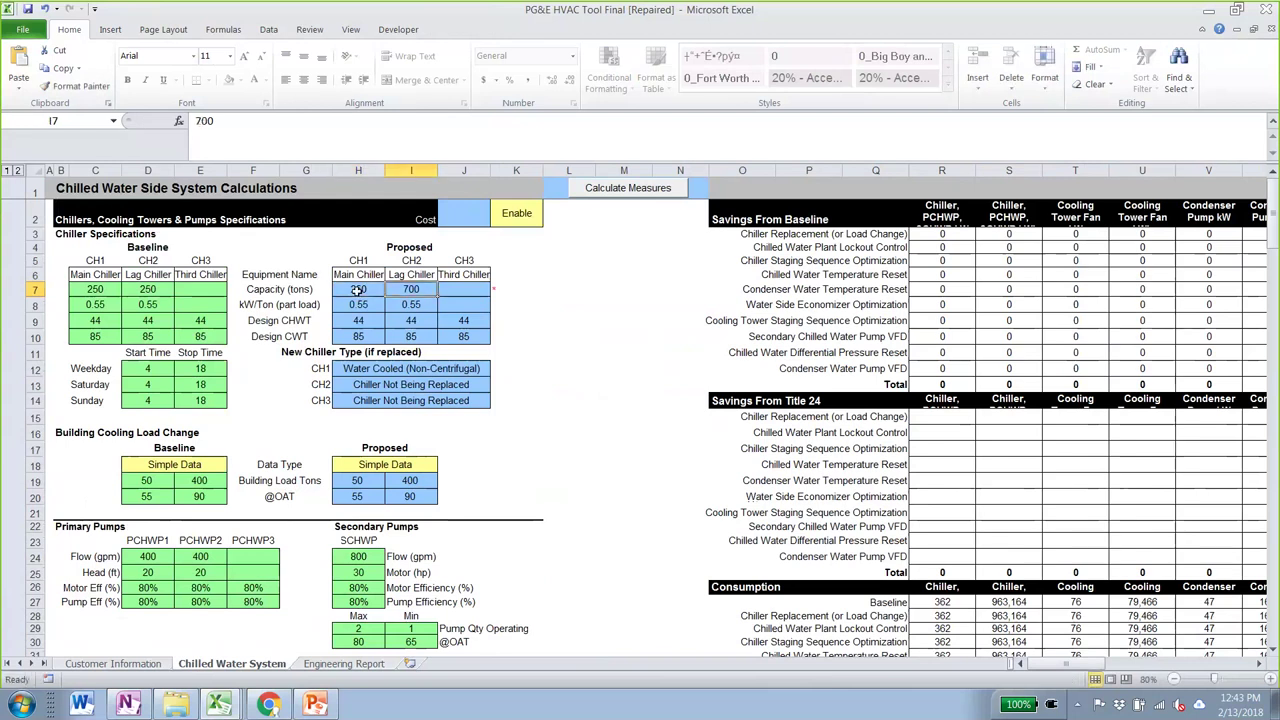
type("250")
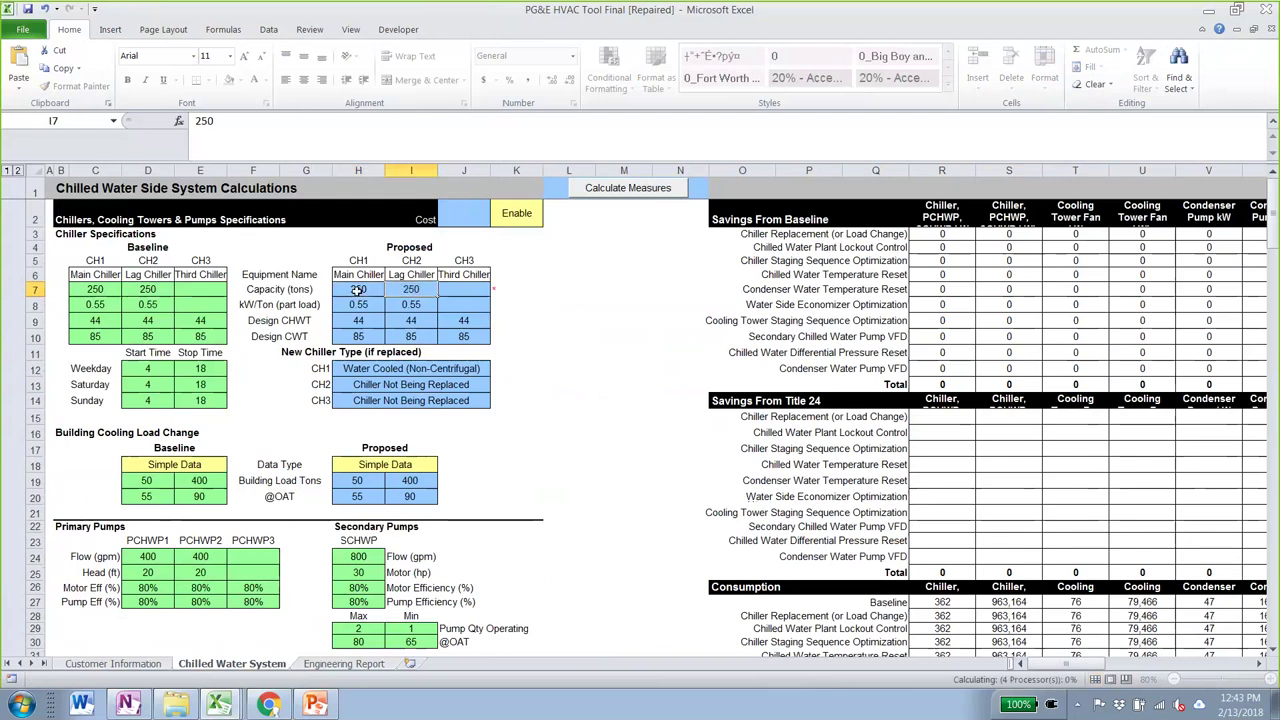
key("Return")
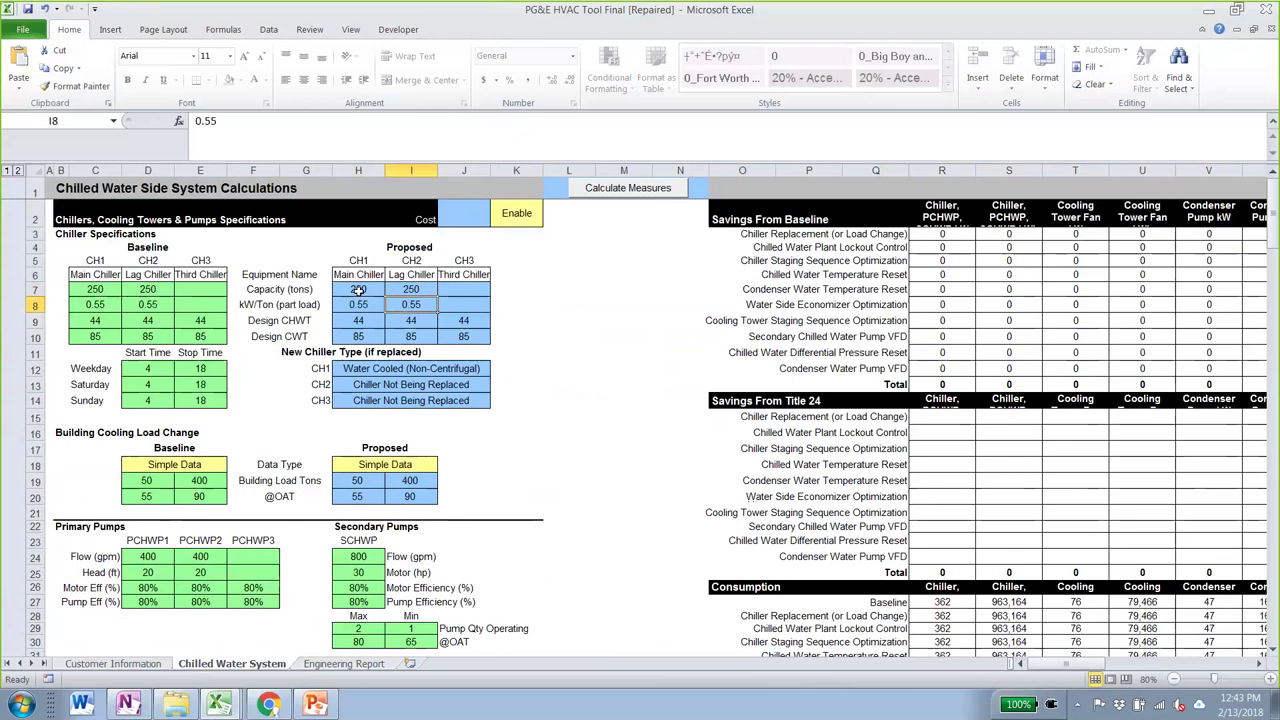
left_click_drag(95, 275, 516, 498)
left_click(366, 289)
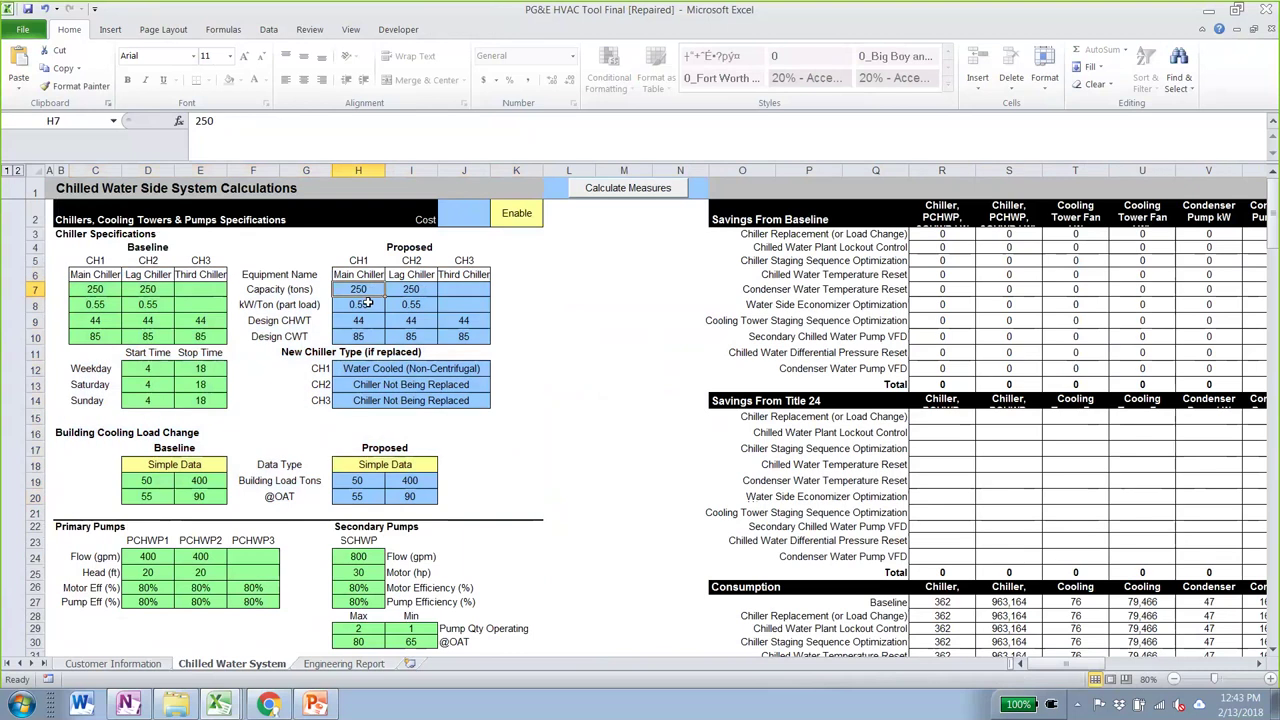
Set the proposed part-load kW/Ton of the main chiller to 0.4 and select its change marker cell
left_click(371, 305)
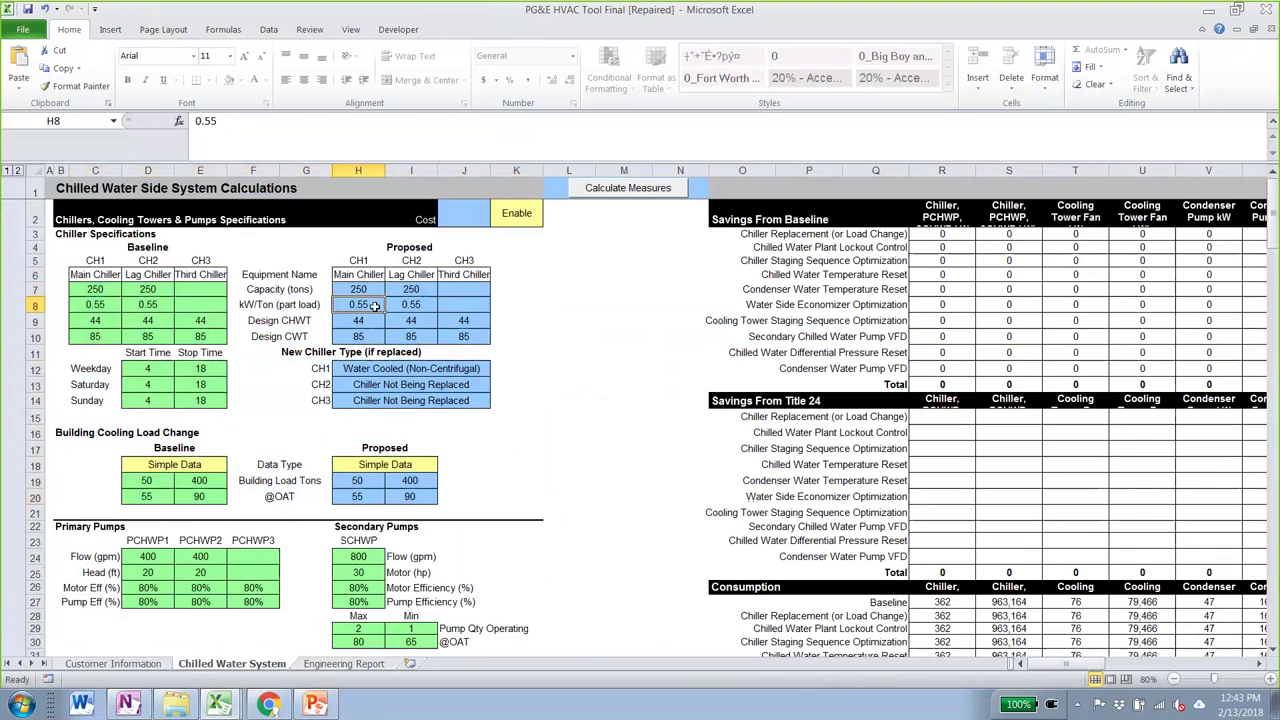
type("0")
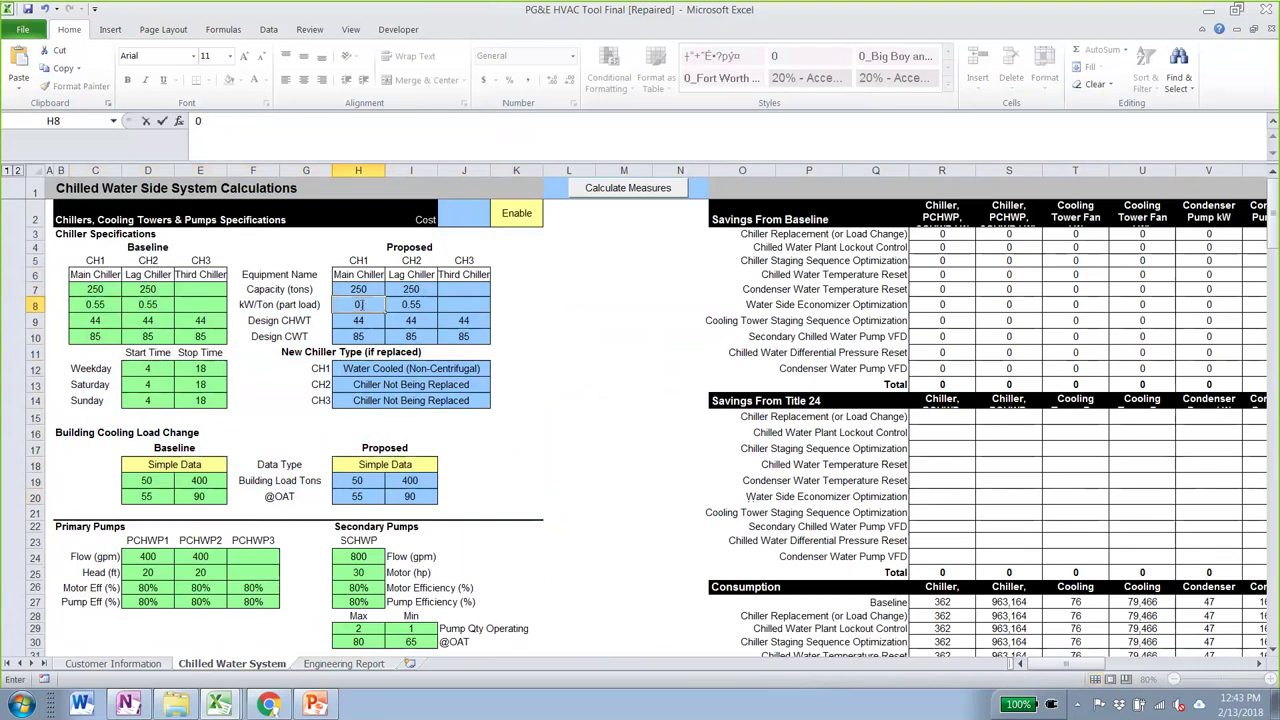
type(".4")
key("Return")
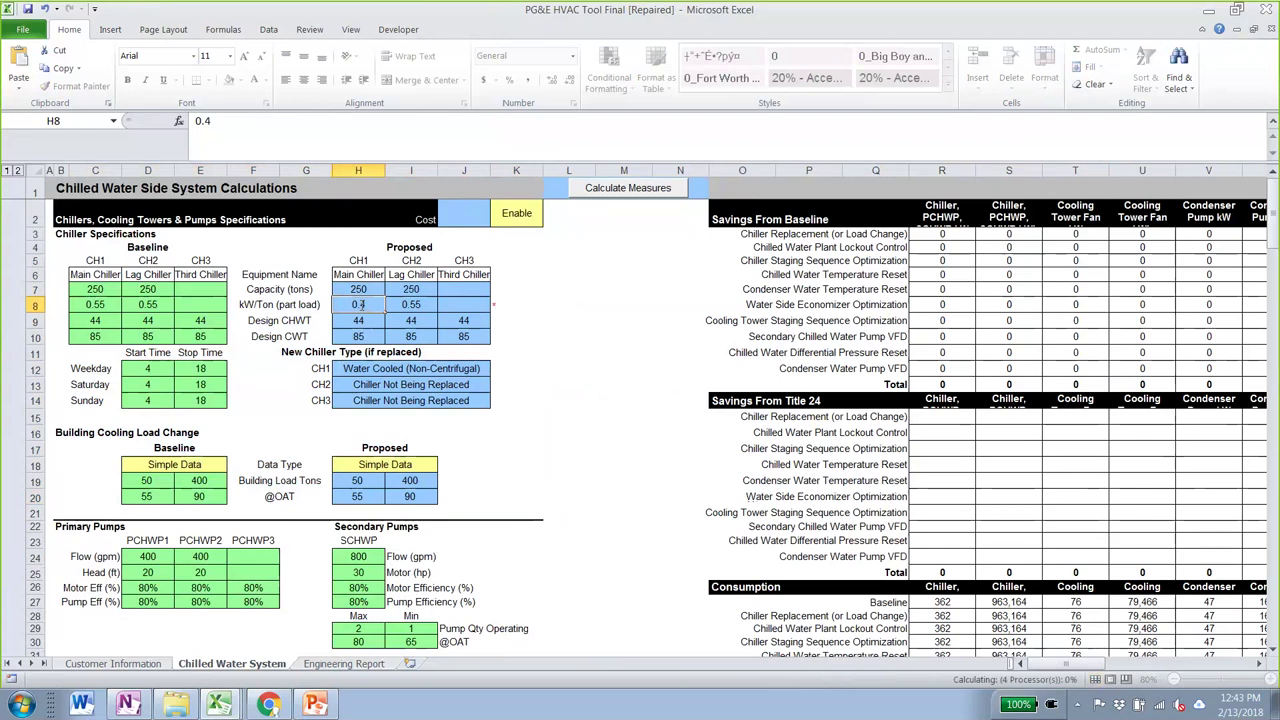
left_click(497, 302)
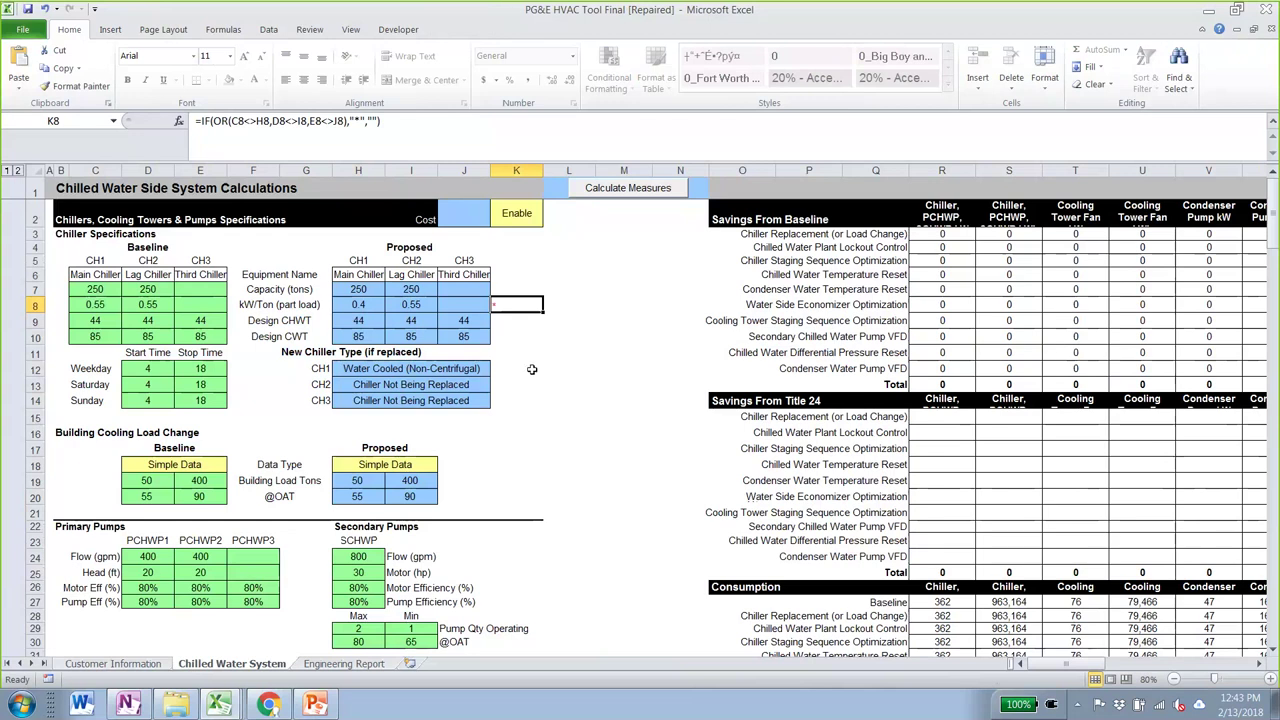
Set the cost of the Chillers, Cooling Towers & Pumps Specifications measure to 80000
left_click(464, 217)
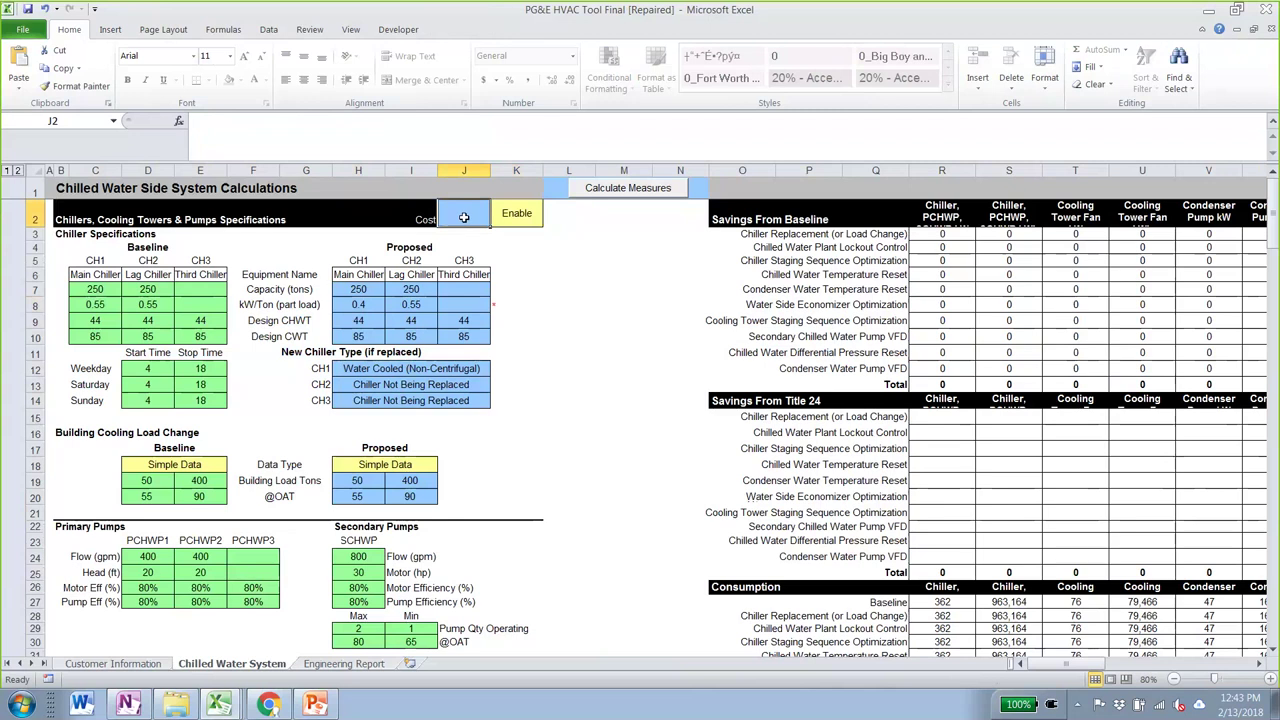
type("80000")
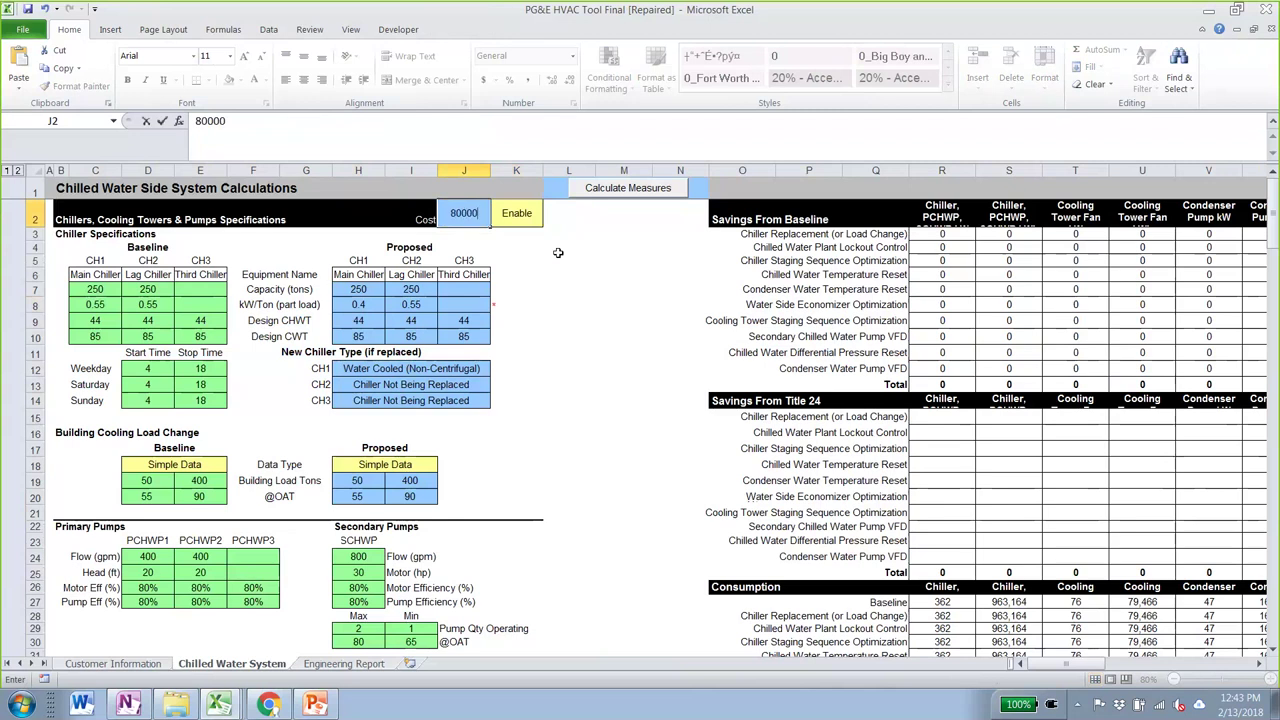
key("Return")
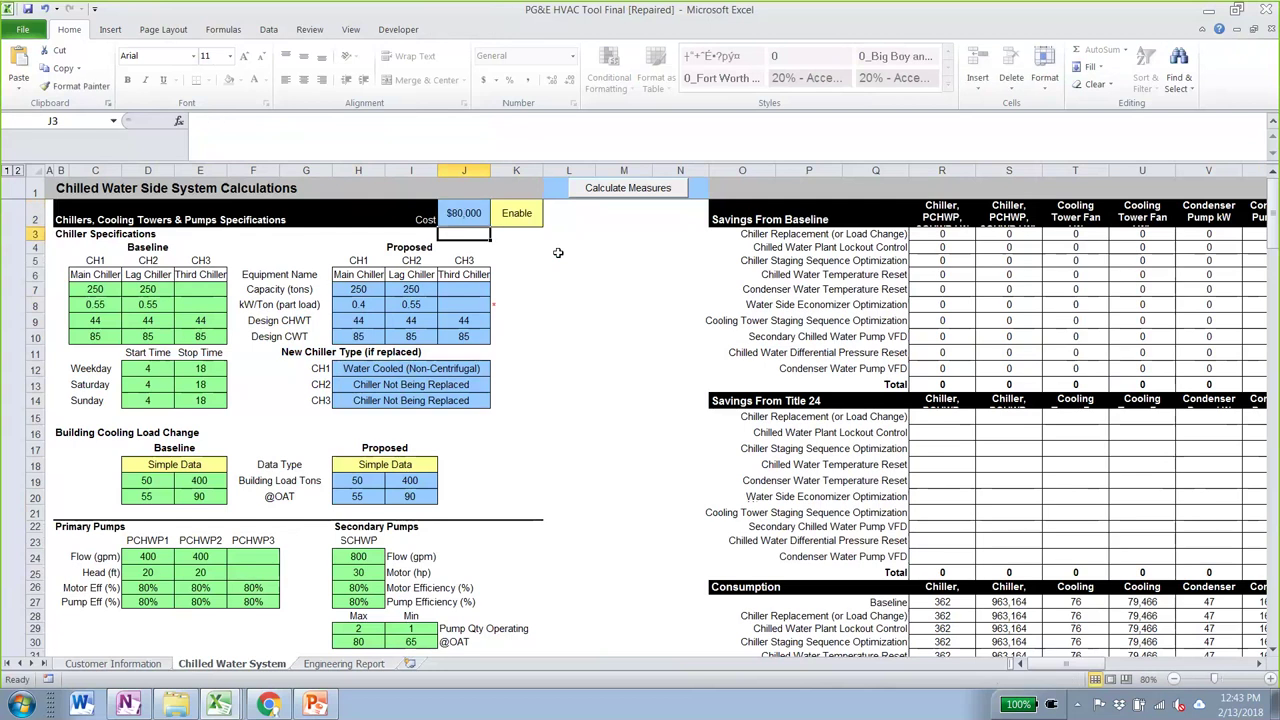
Find the Condenser Water Pump VFD And Speed Control section and examine its baseline and proposed data types
scroll(552, 379, "down", 4)
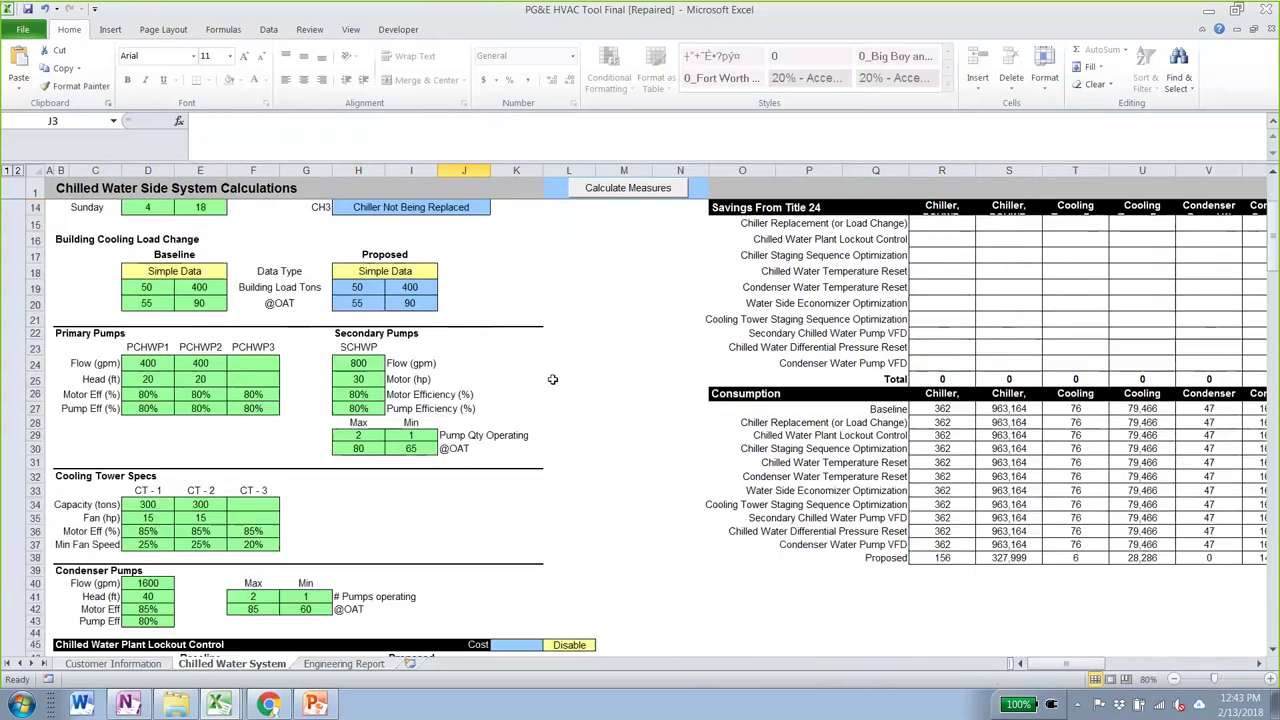
scroll(552, 379, "down", 9)
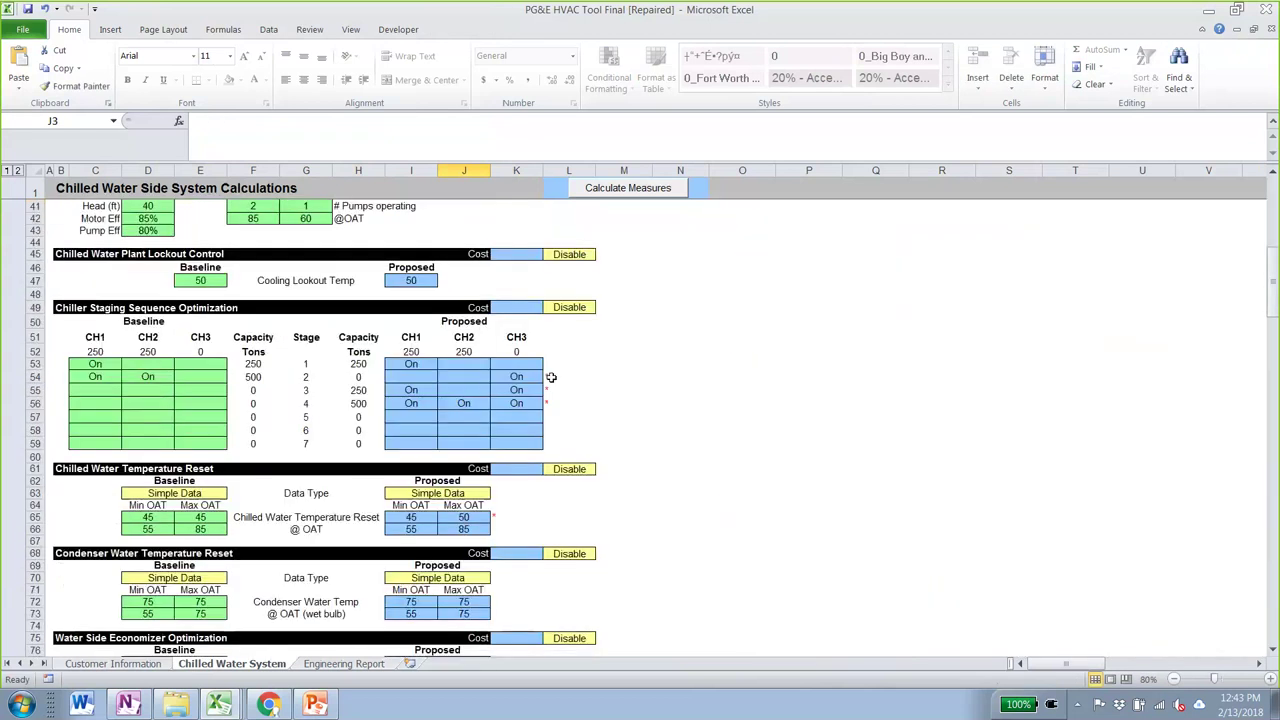
scroll(551, 377, "down", 18)
scroll(551, 377, "up", 1)
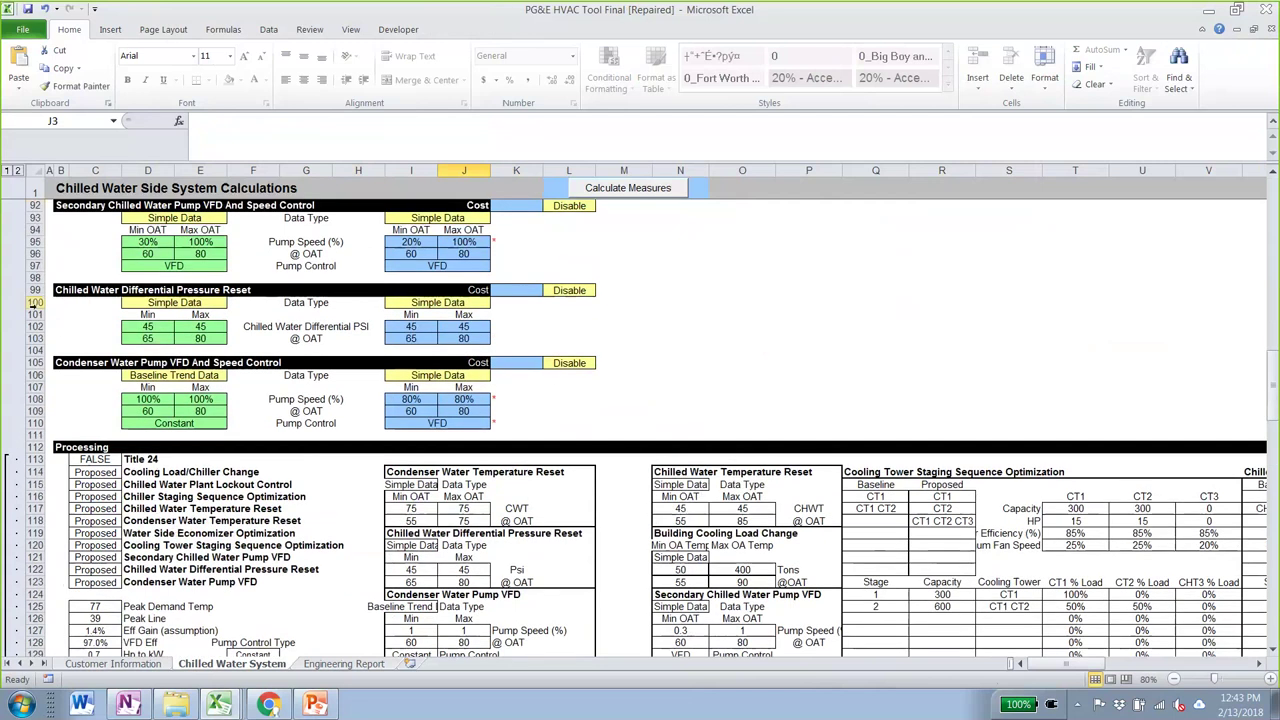
left_click(73, 362)
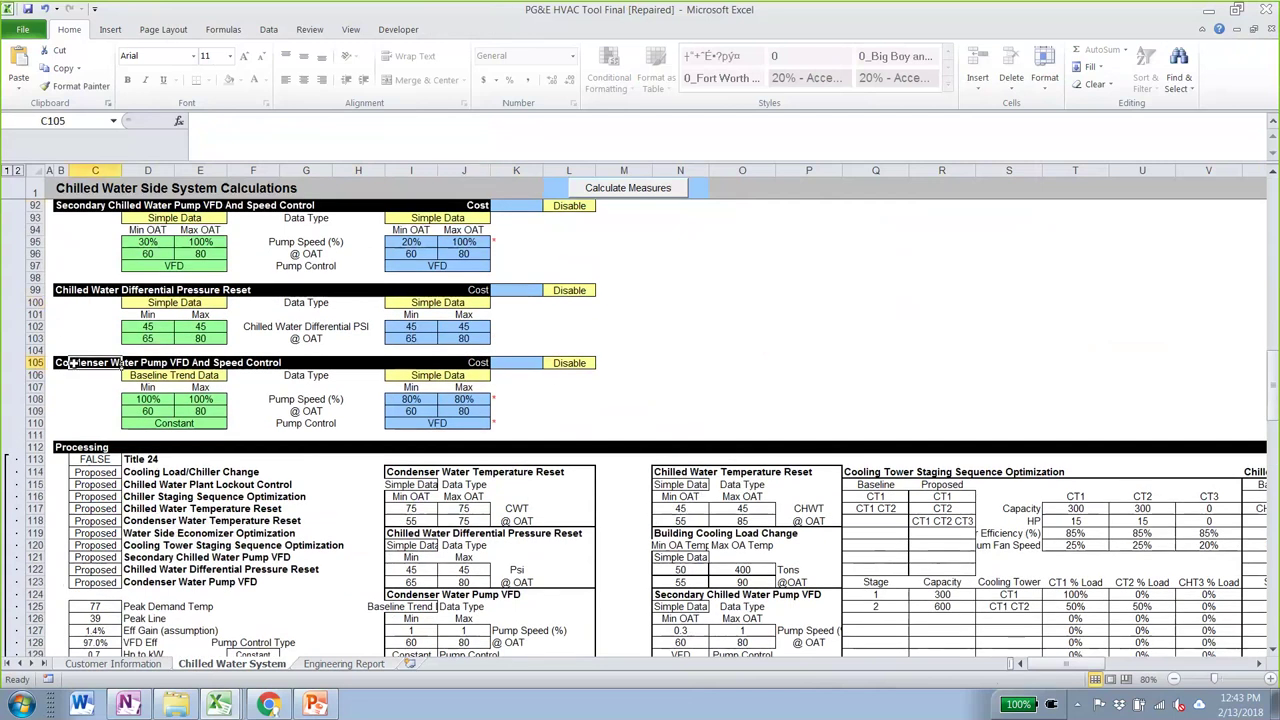
left_click(179, 378)
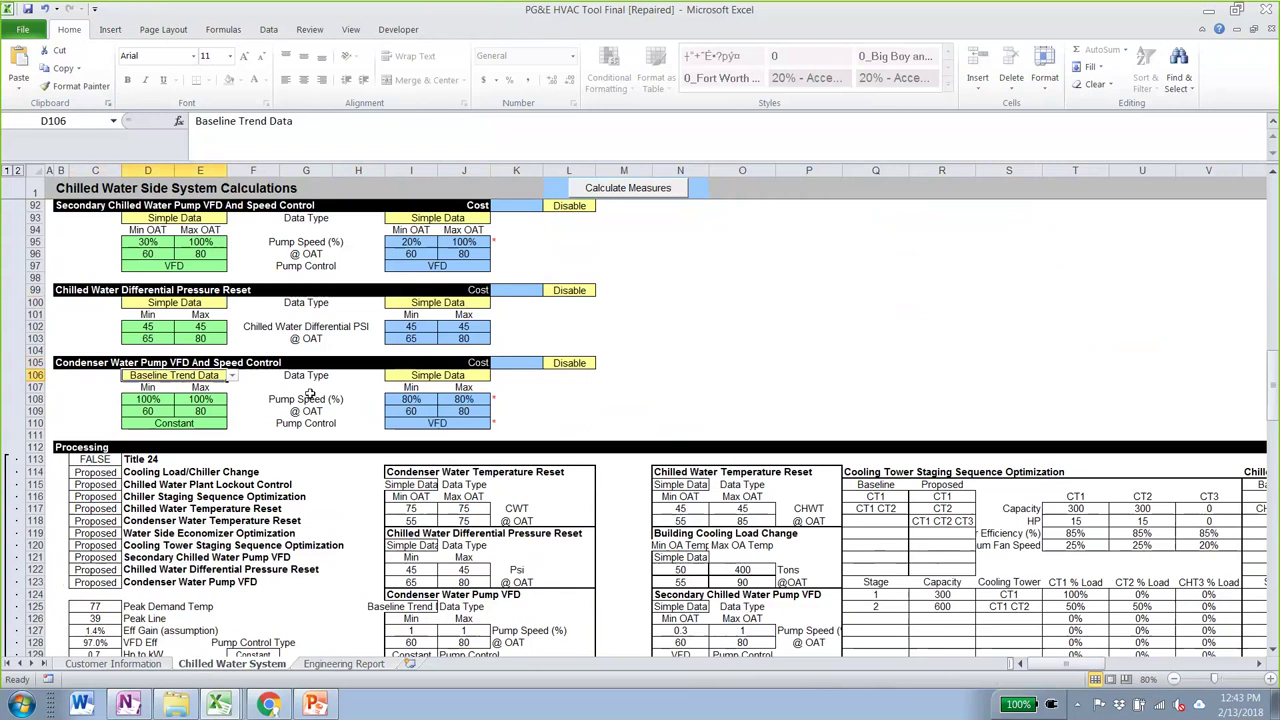
left_click(430, 375)
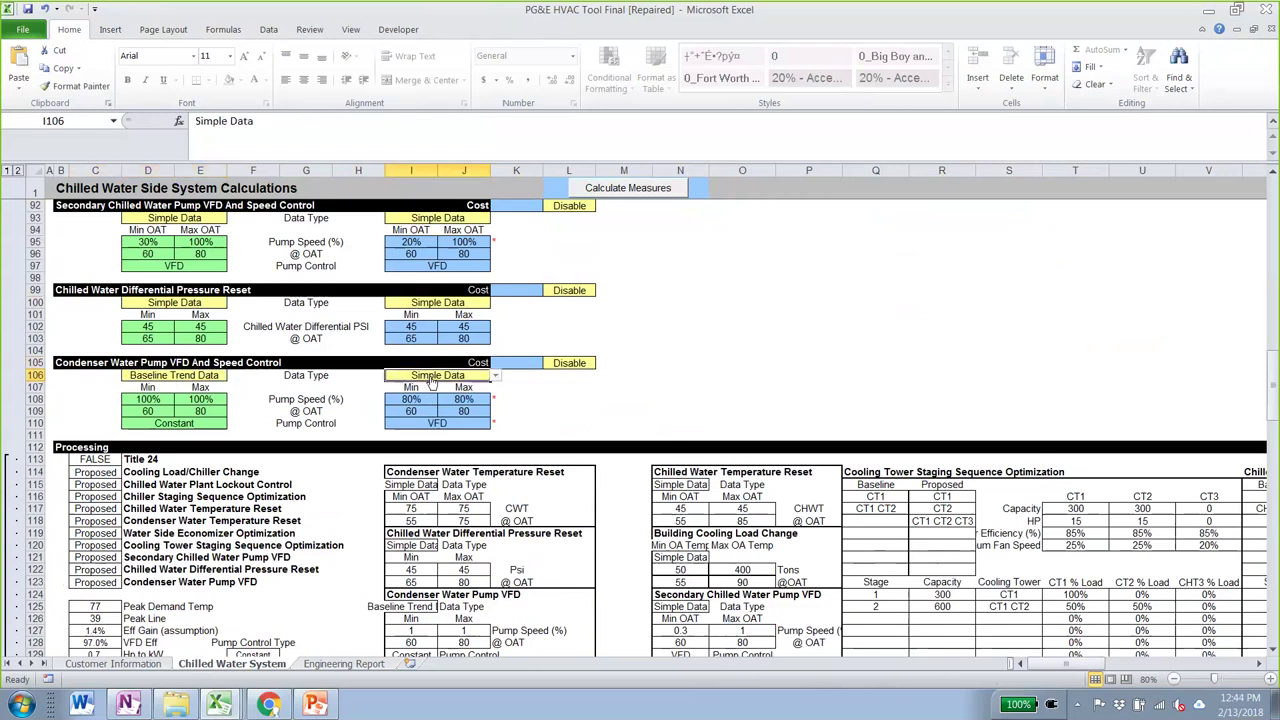
left_click(160, 374)
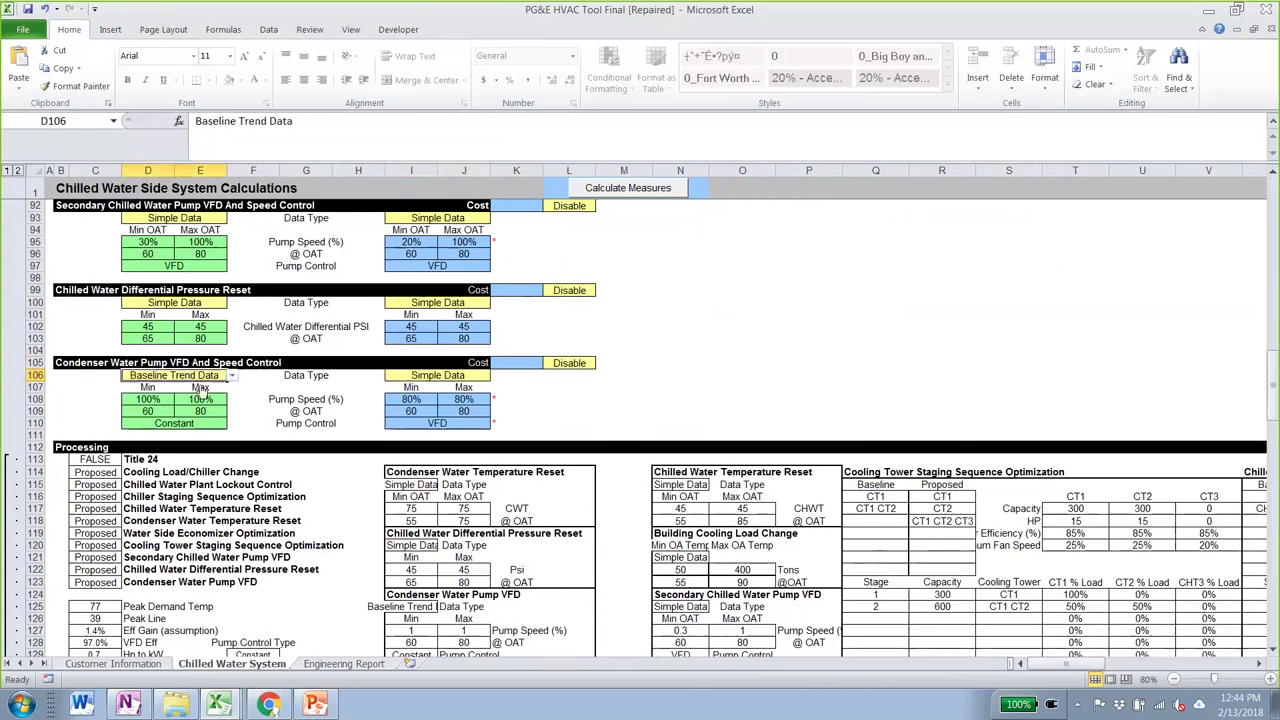
left_click(440, 376)
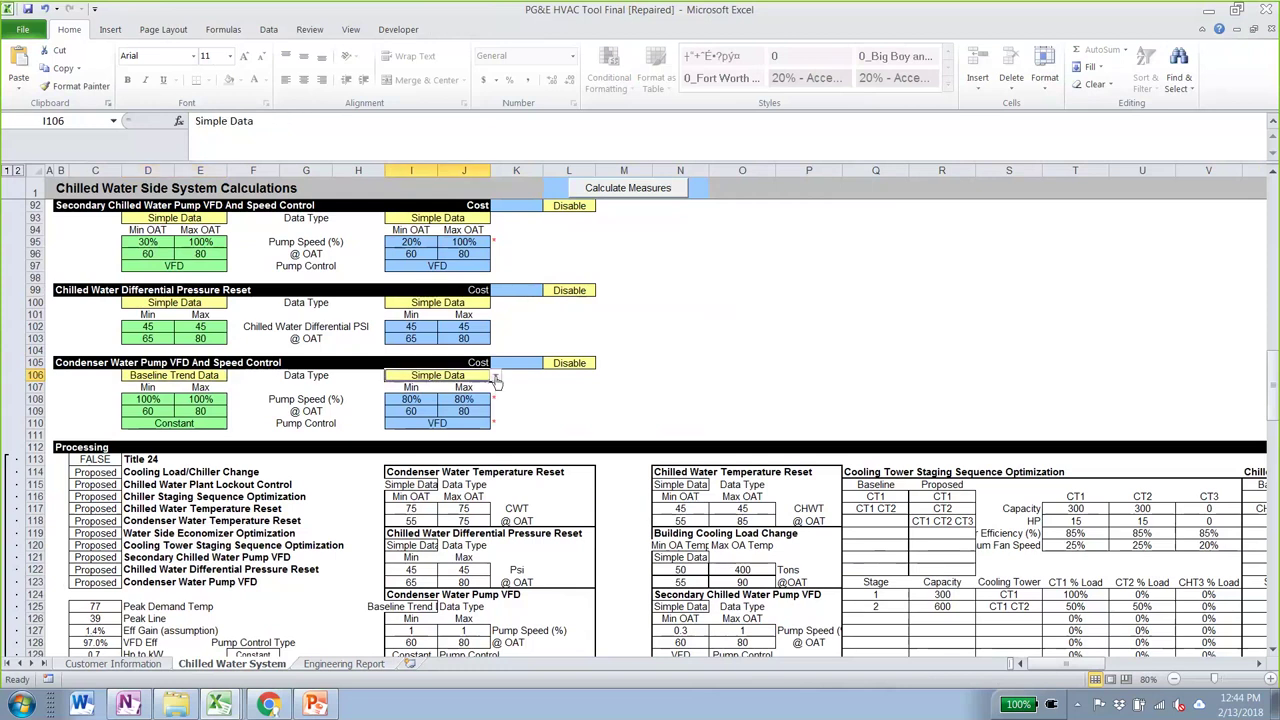
key("Down")
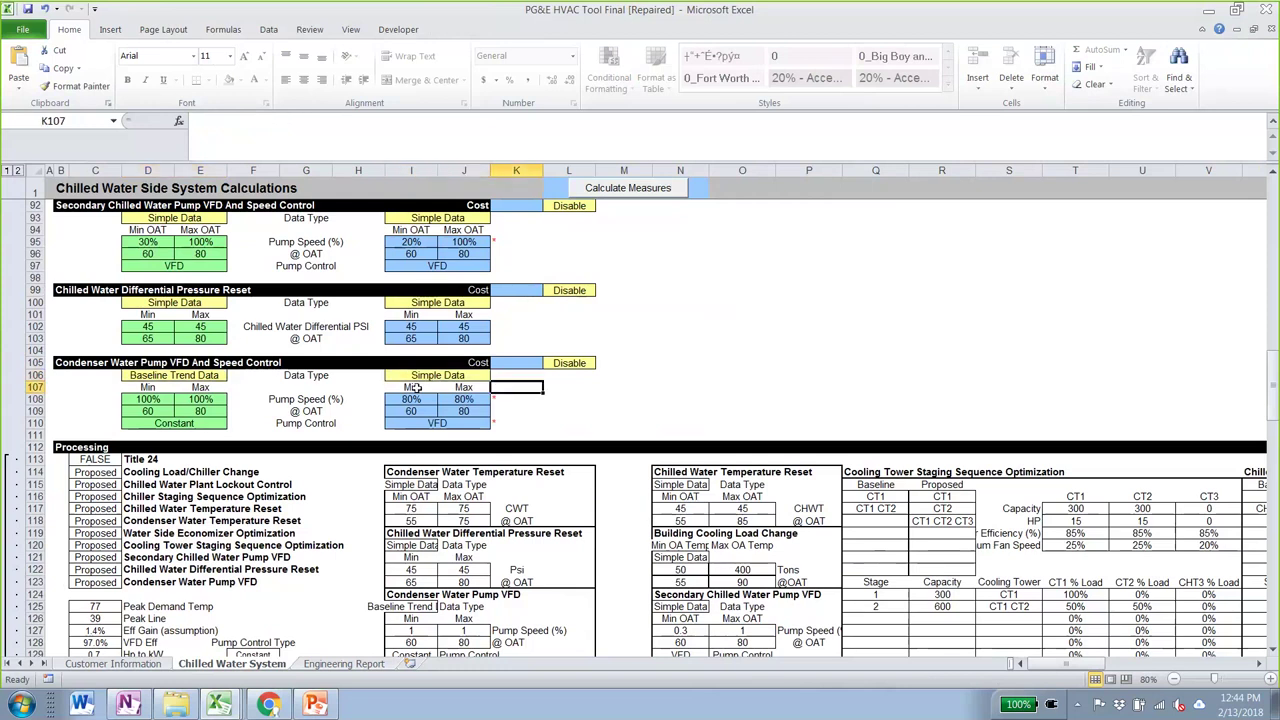
key("Down")
Set the proposed condenser water pump speed to 50% minimum and 100% maximum
left_click(463, 399)
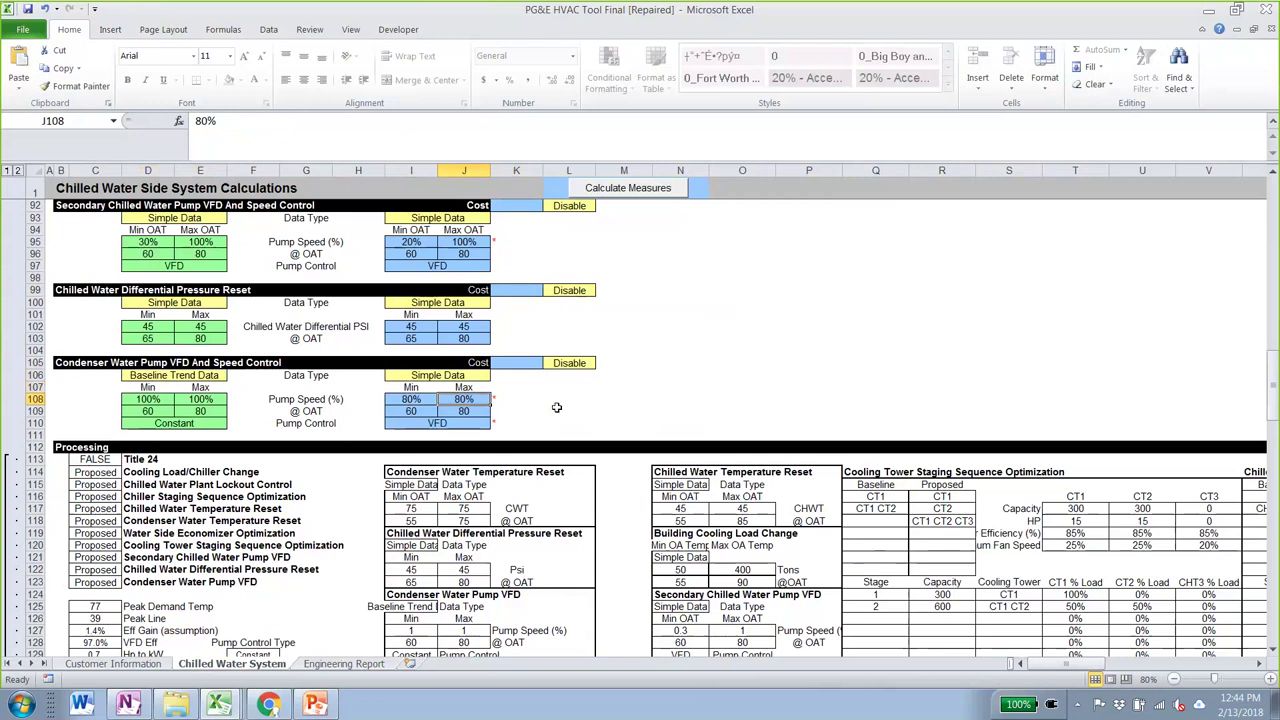
left_click(407, 397)
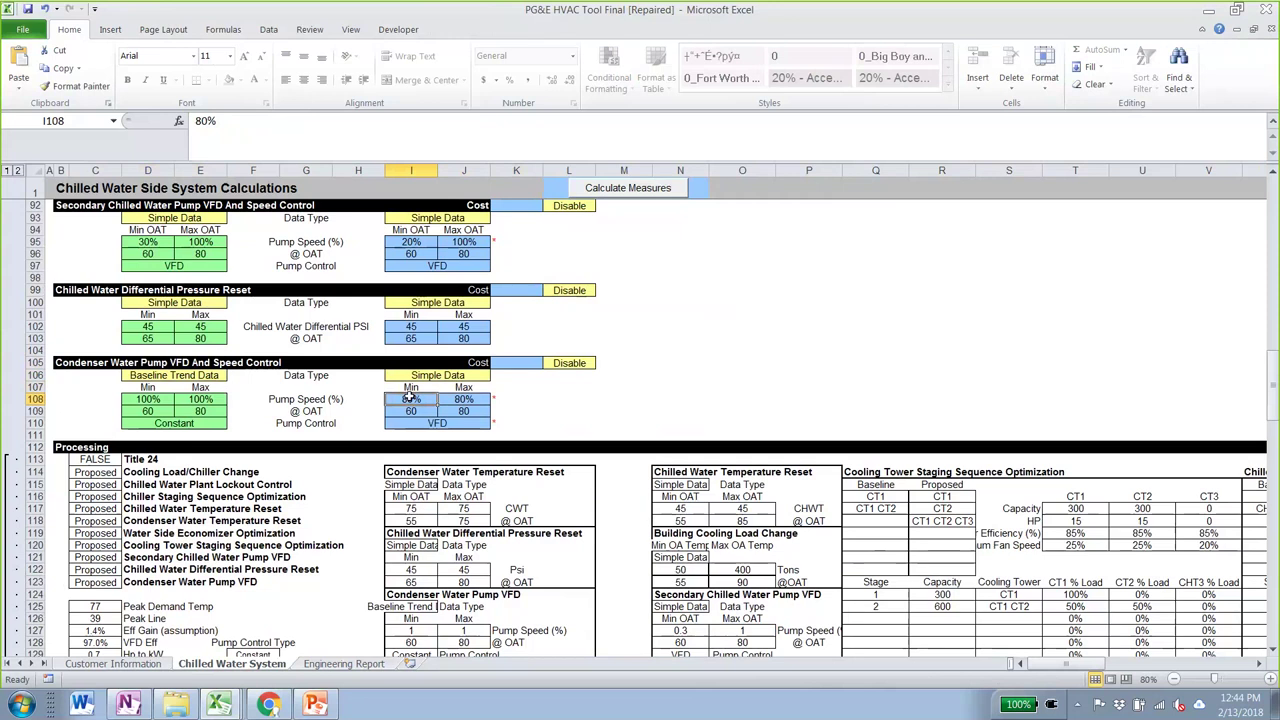
type("50")
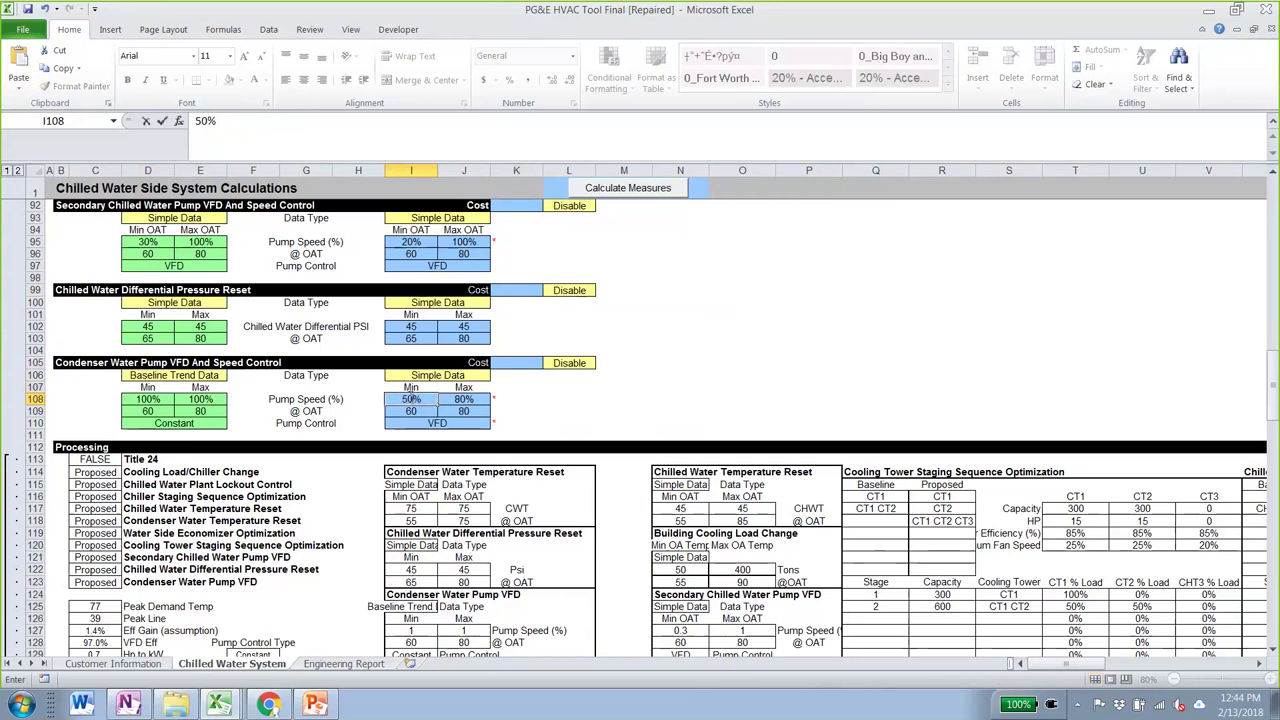
key("Return")
left_click(440, 399)
type("1")
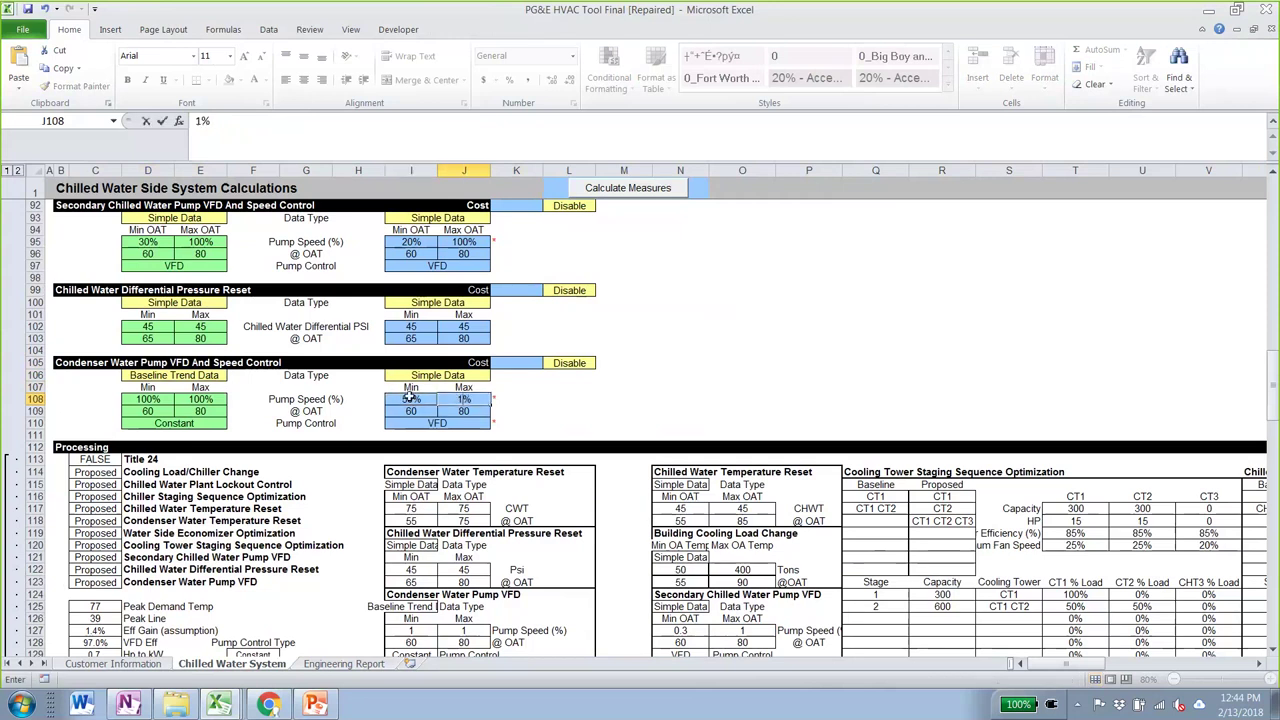
type("00")
key("Return")
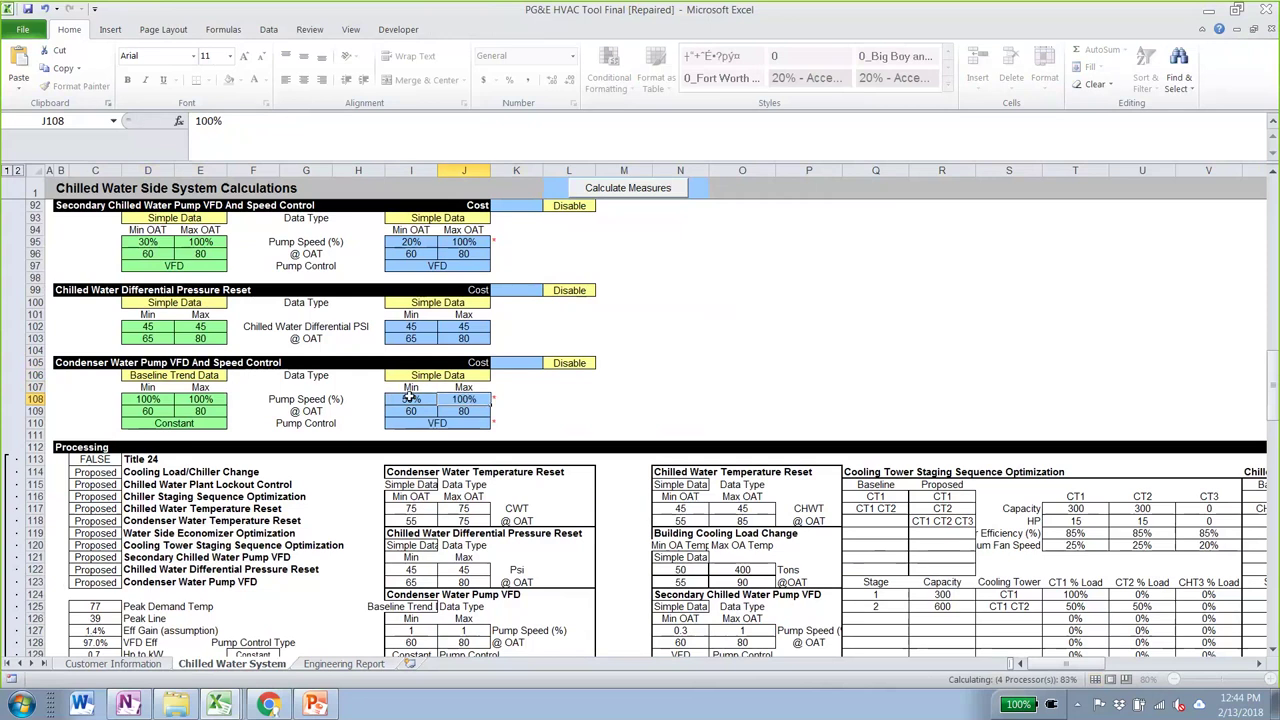
Check the proposed condenser pump speeds against their outside air temperatures and review the pump control options
key("Down")
key("Left")
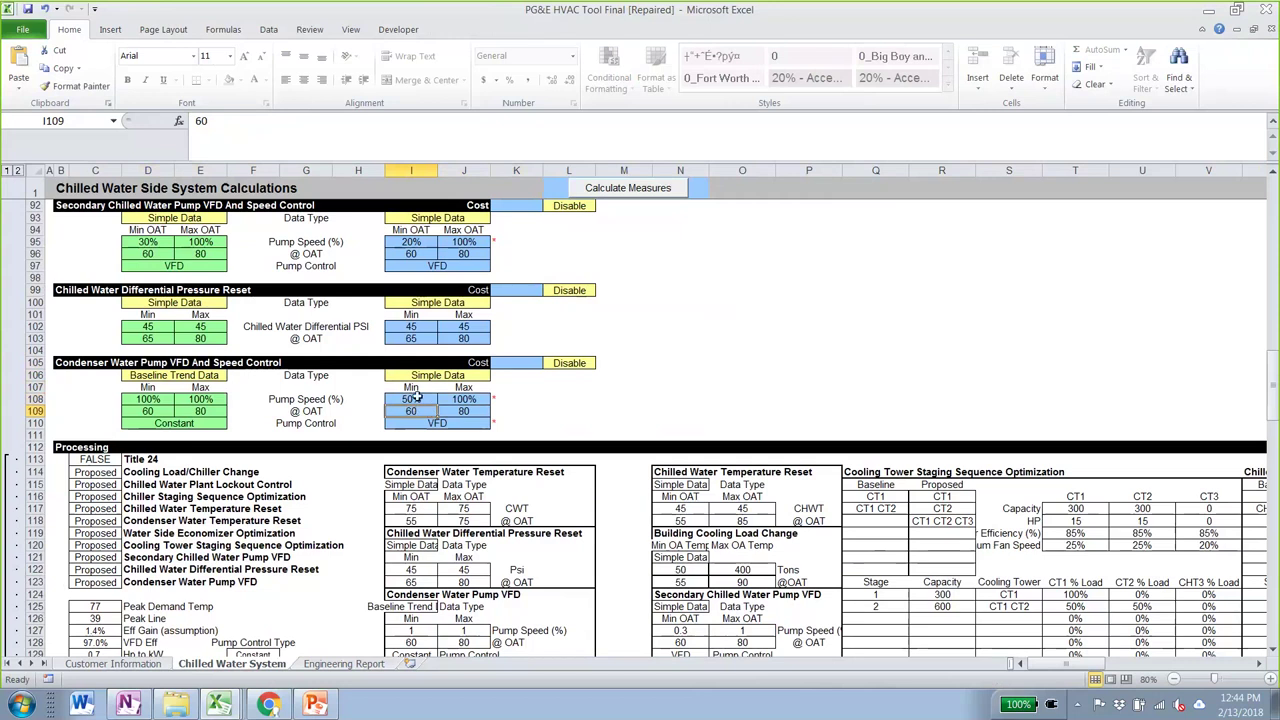
left_click(415, 398)
left_click(470, 407)
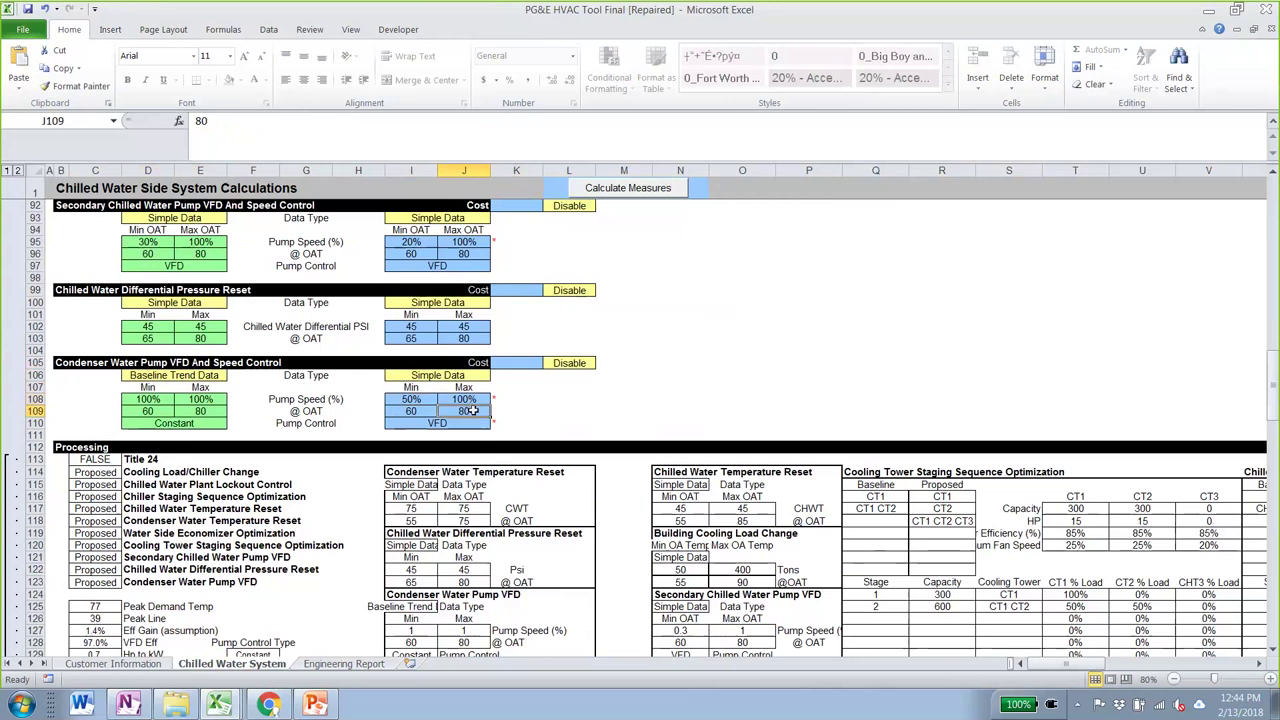
left_click(470, 400)
left_click(459, 424)
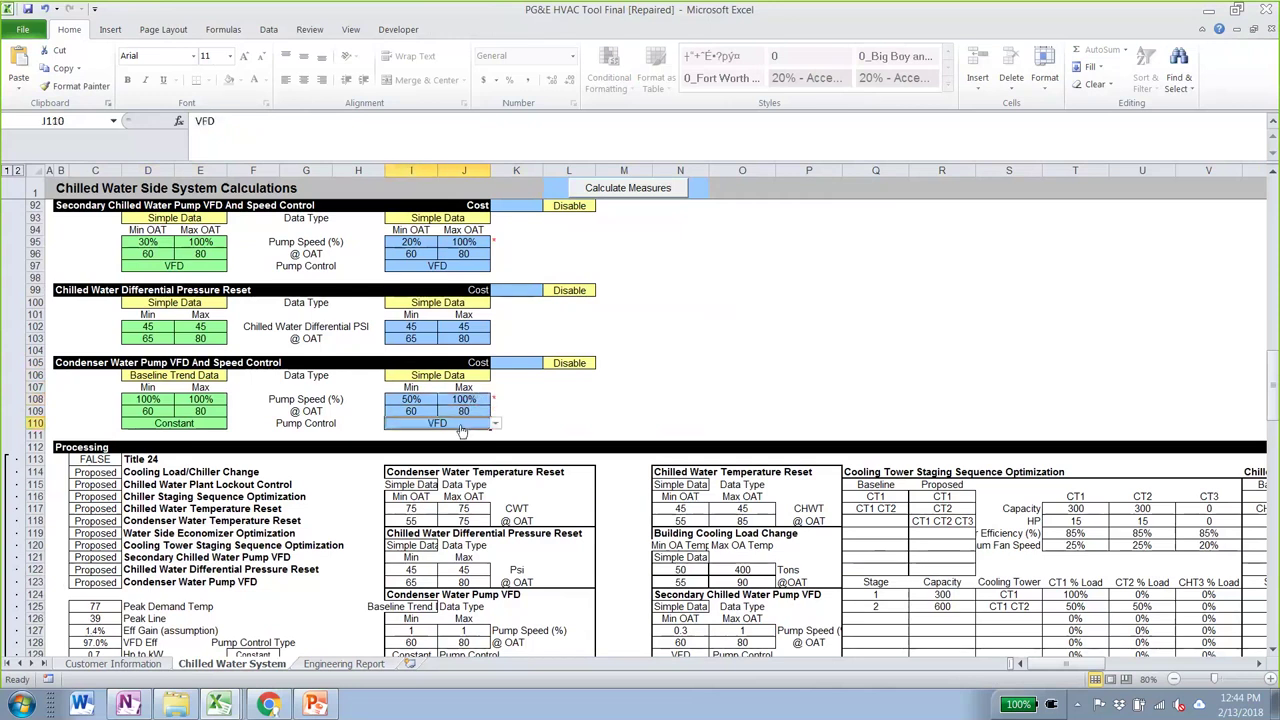
left_click(469, 409)
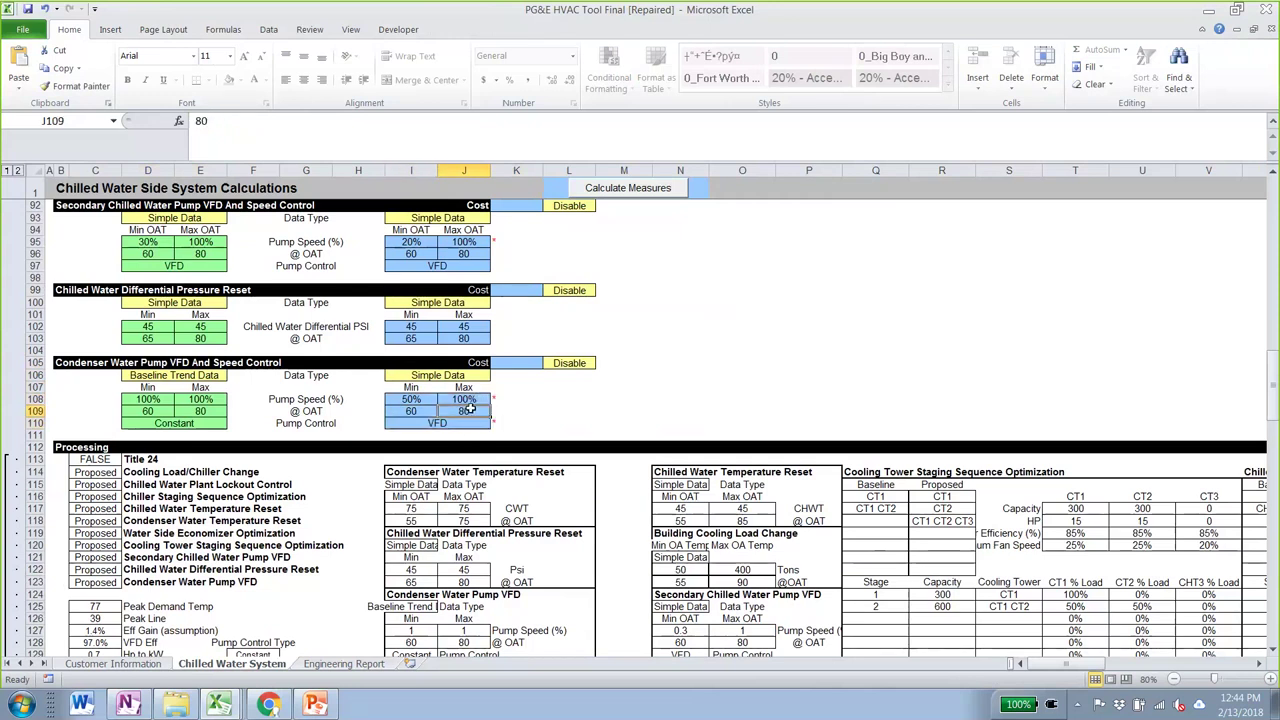
left_click(459, 397)
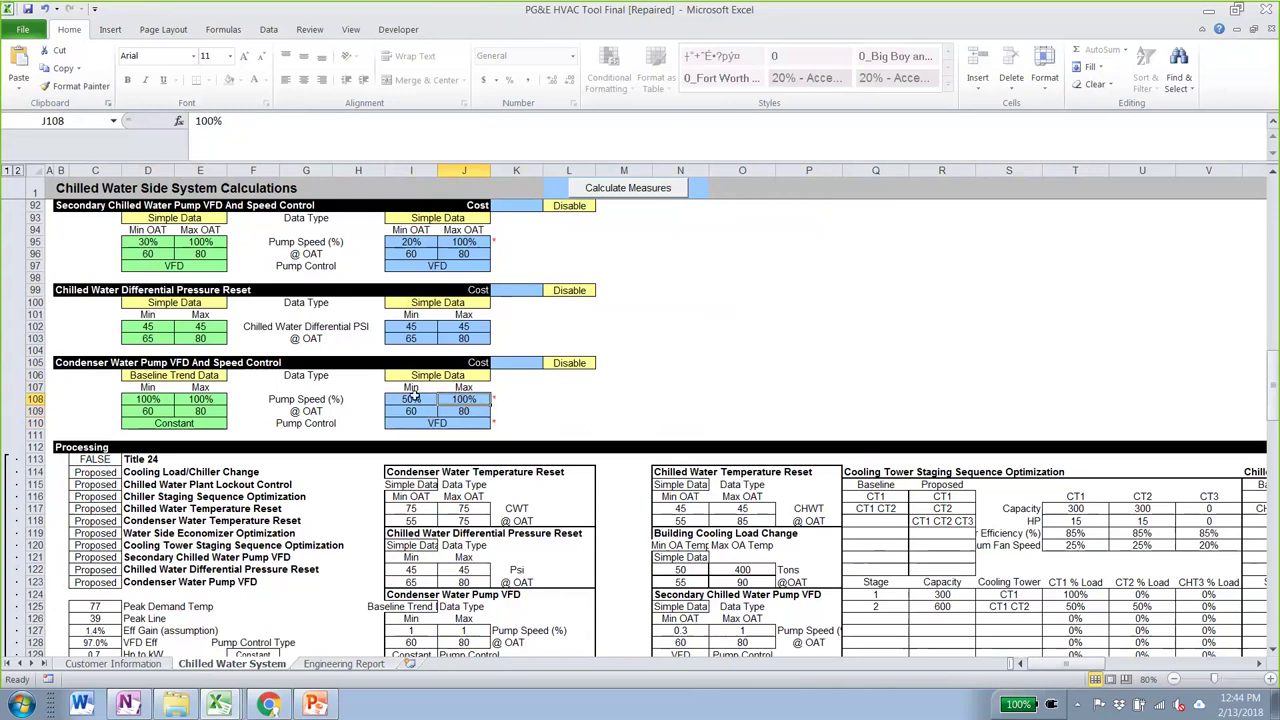
left_click(413, 398)
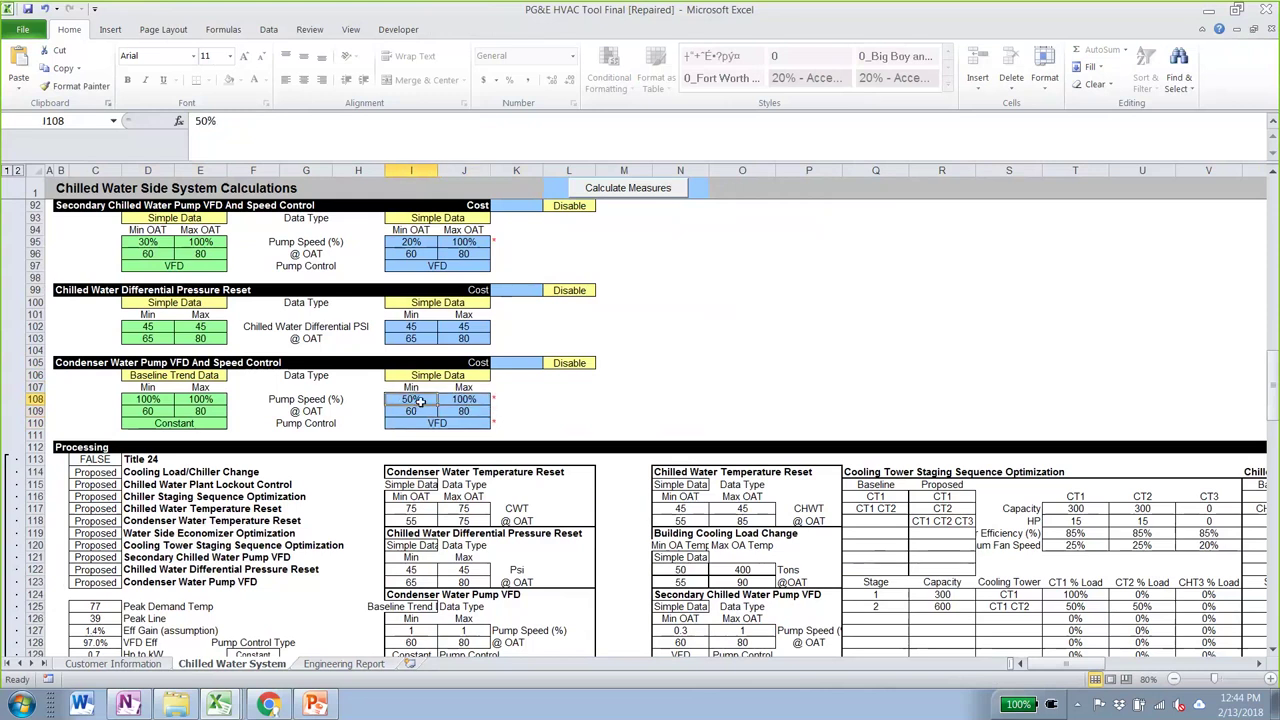
left_click(437, 423)
left_click(495, 424)
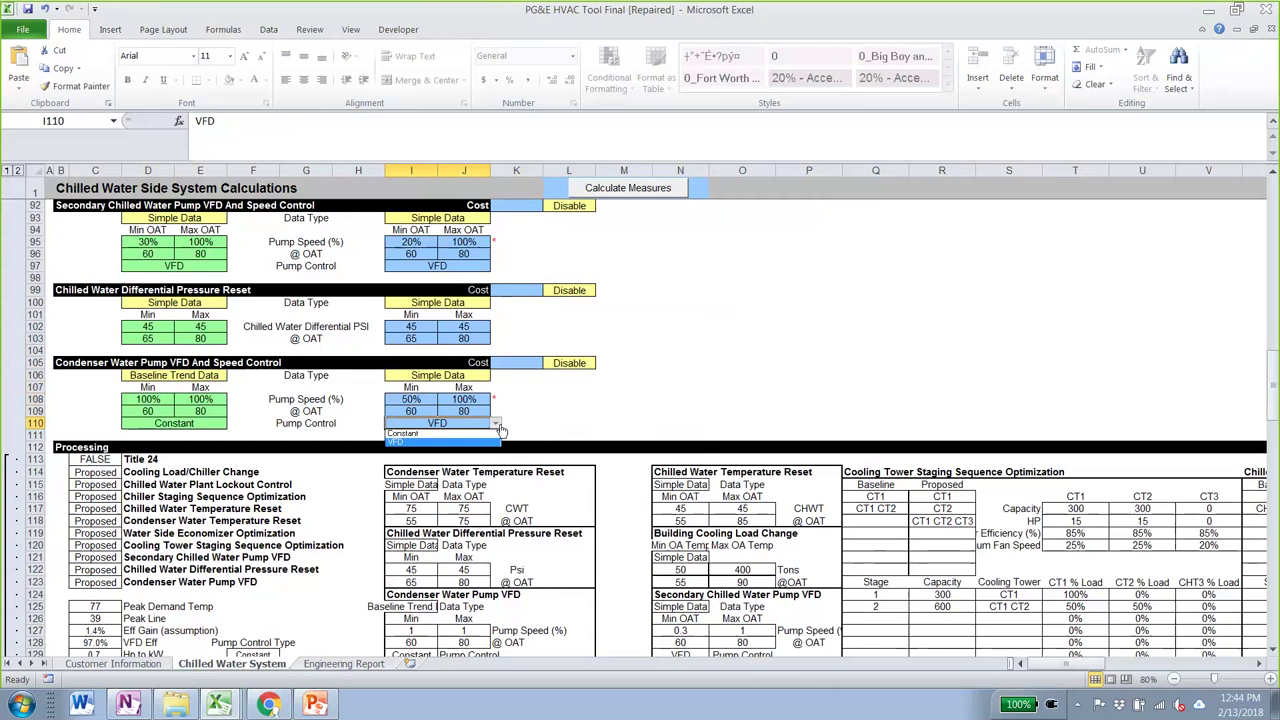
key("Escape")
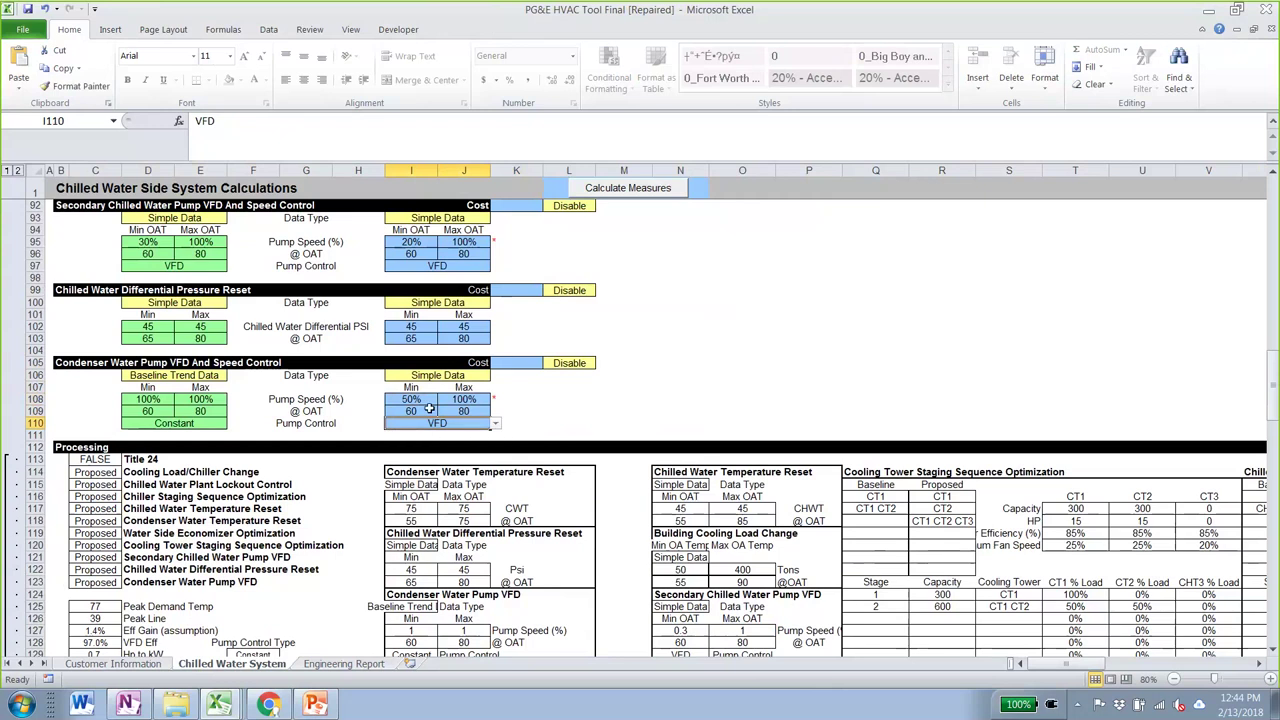
Enable the Condenser Water Pump VFD And Speed Control measure and set its cost to 22000
left_click(570, 363)
left_click(600, 363)
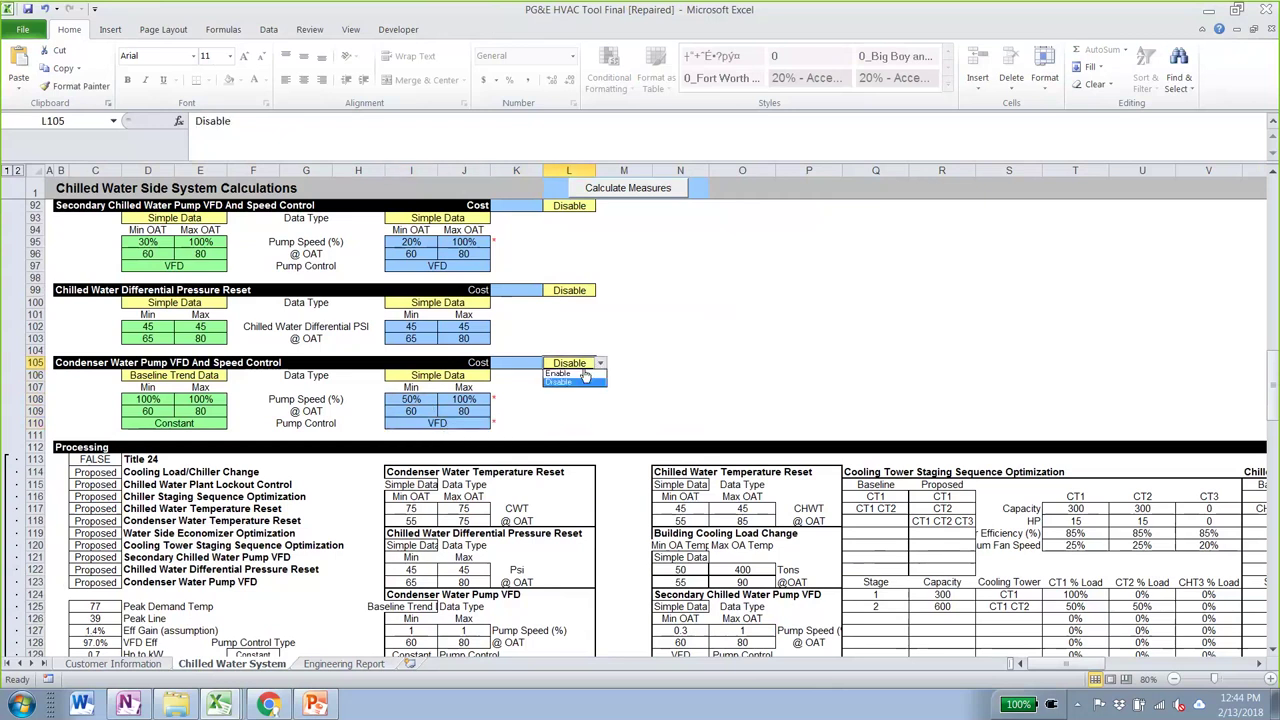
left_click(507, 364)
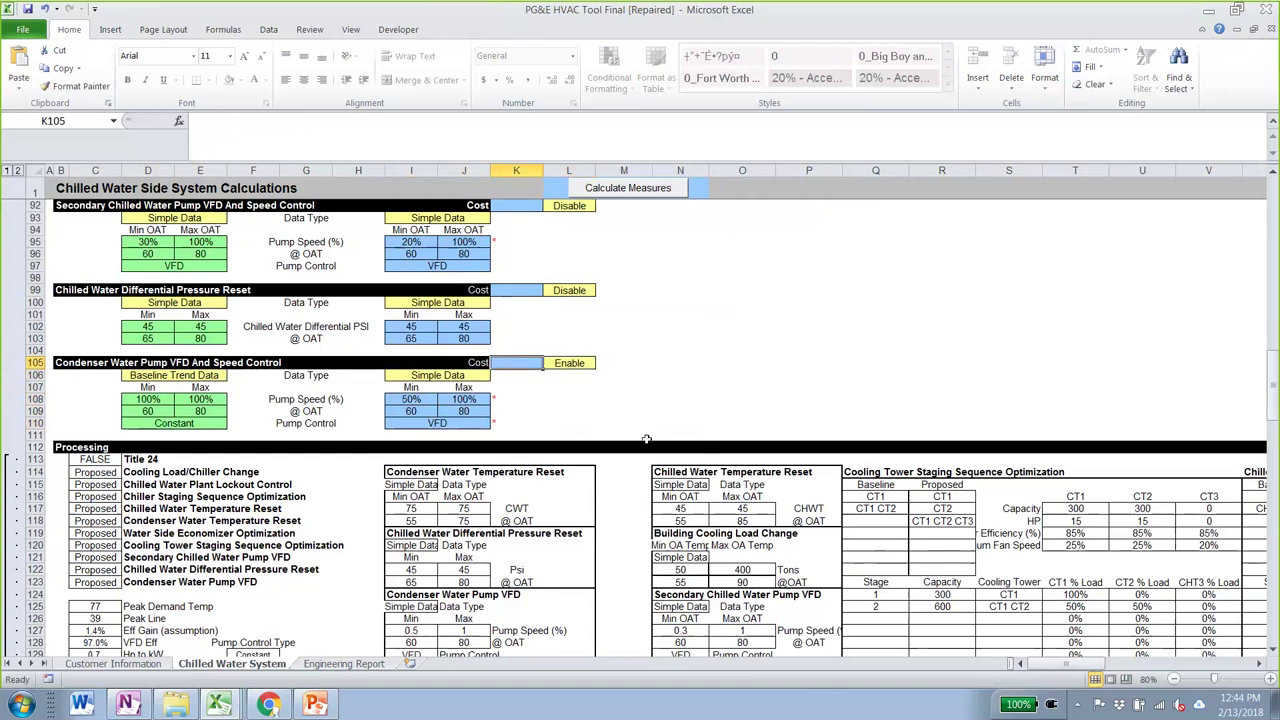
type("22000")
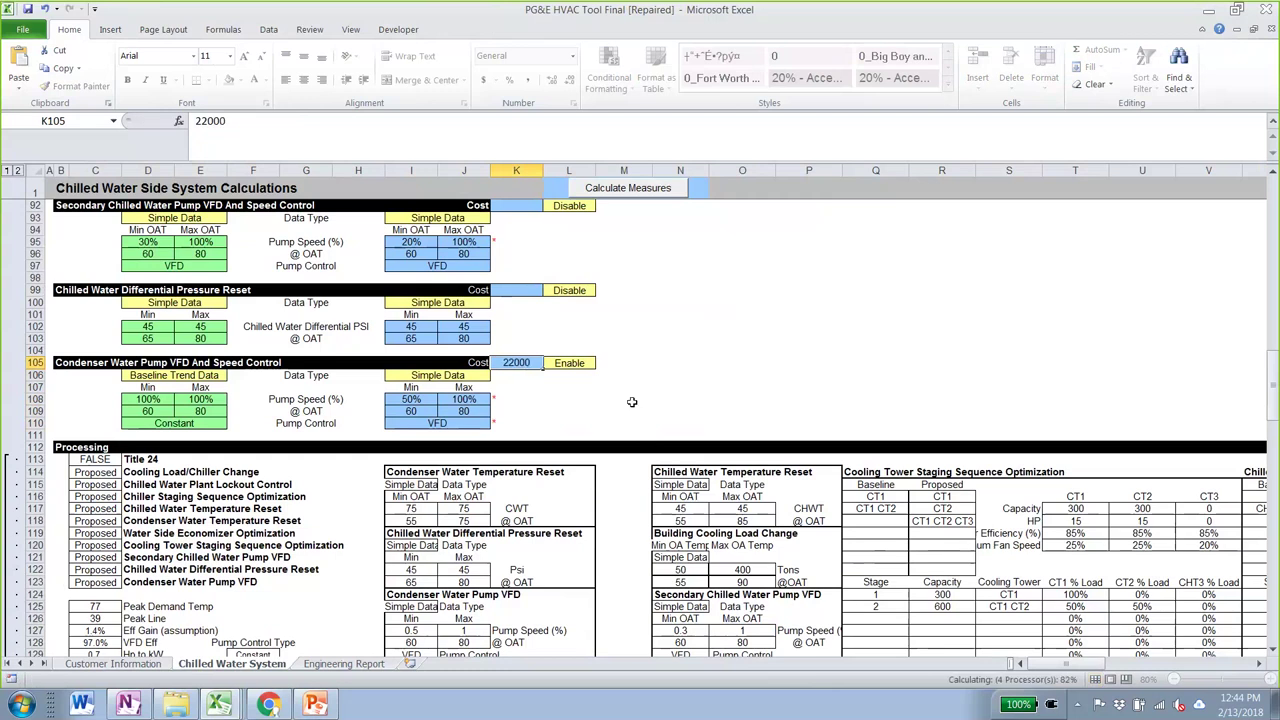
key("Return")
Review the proposed main chiller specifications and the Savings From Baseline and Savings From Title 24 tables, including costs and incentives
scroll(666, 436, "up", 1)
scroll(666, 436, "up", 12)
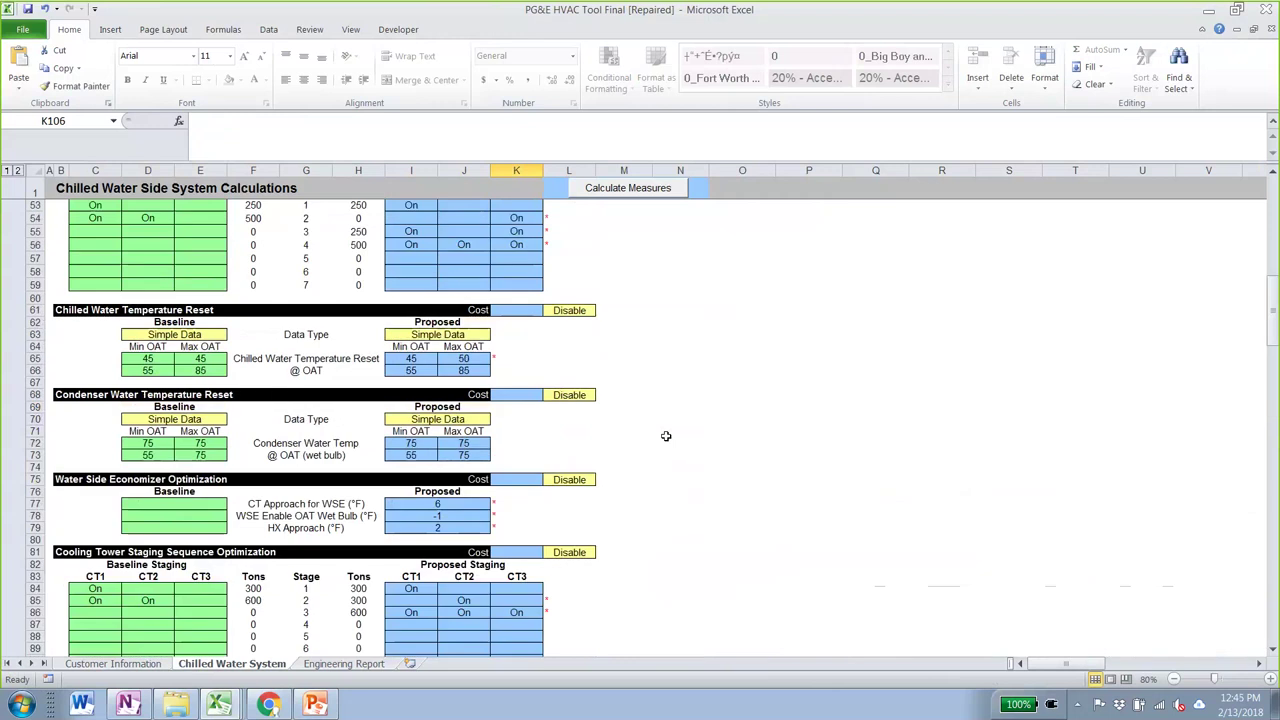
scroll(666, 436, "up", 17)
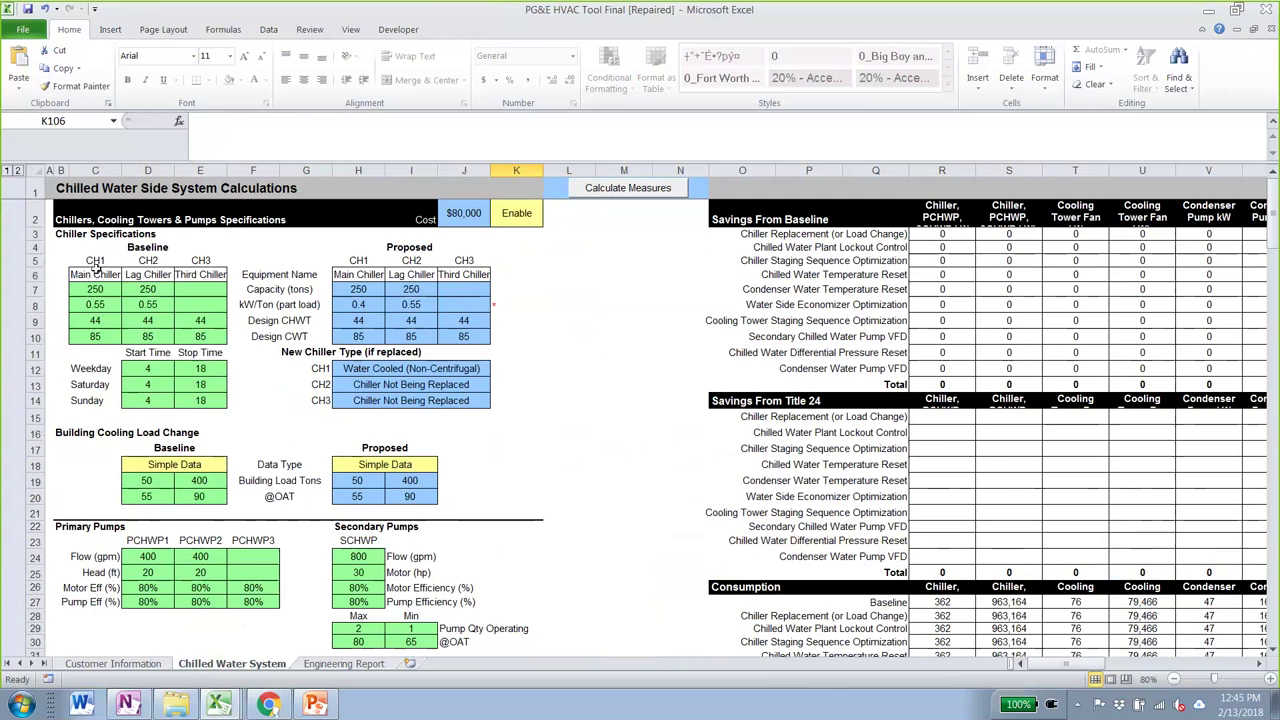
left_click(368, 260)
left_click_drag(368, 260, 362, 338)
left_click_drag(760, 400, 888, 570)
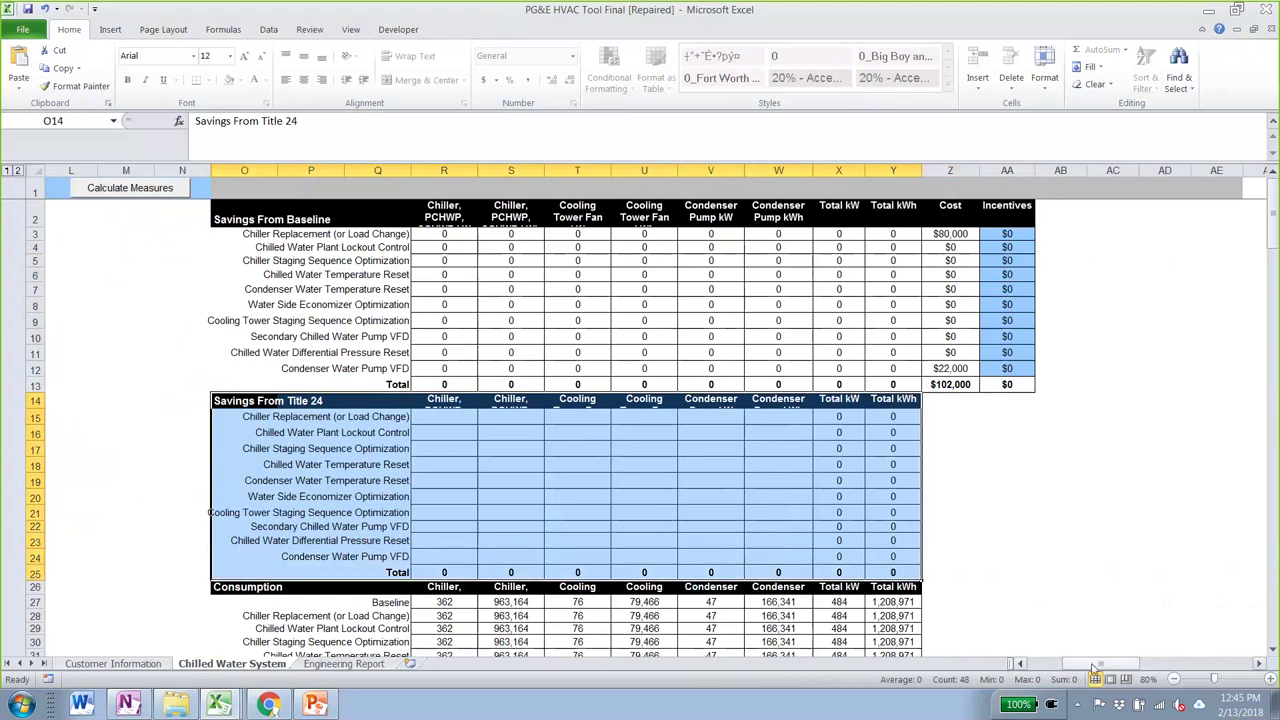
left_click_drag(1093, 668, 1072, 668)
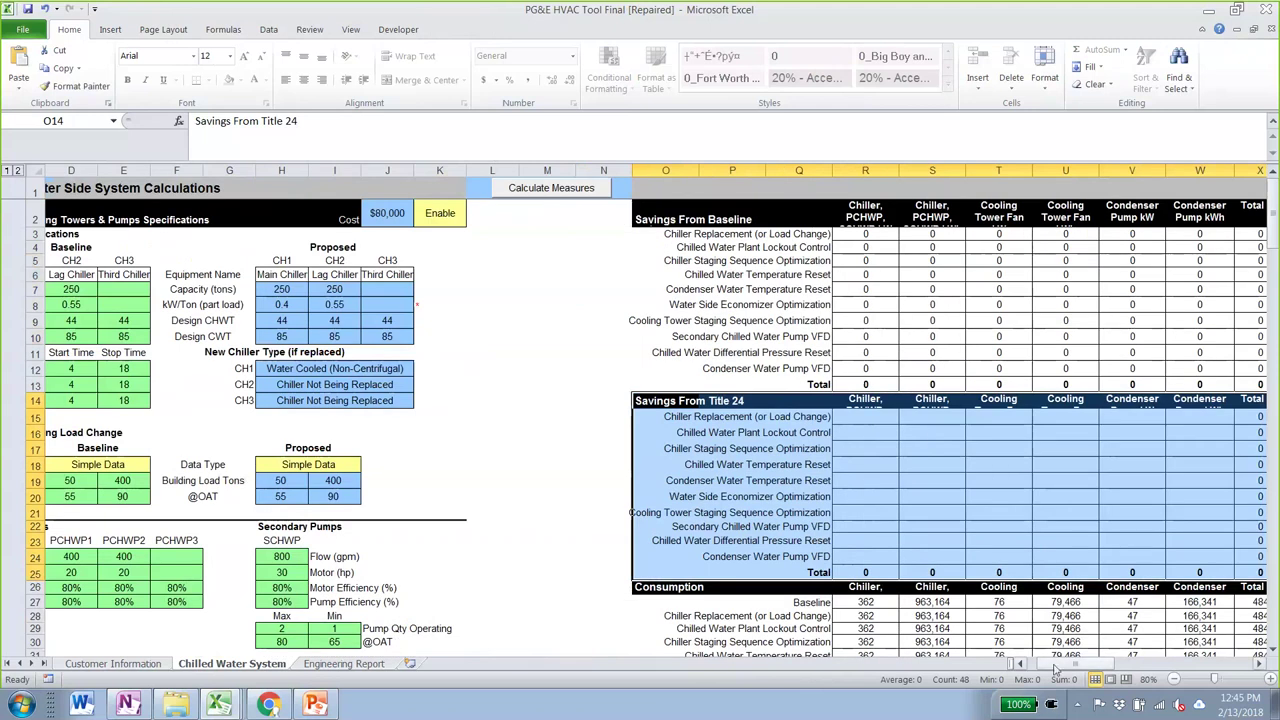
left_click_drag(1055, 668, 1035, 668)
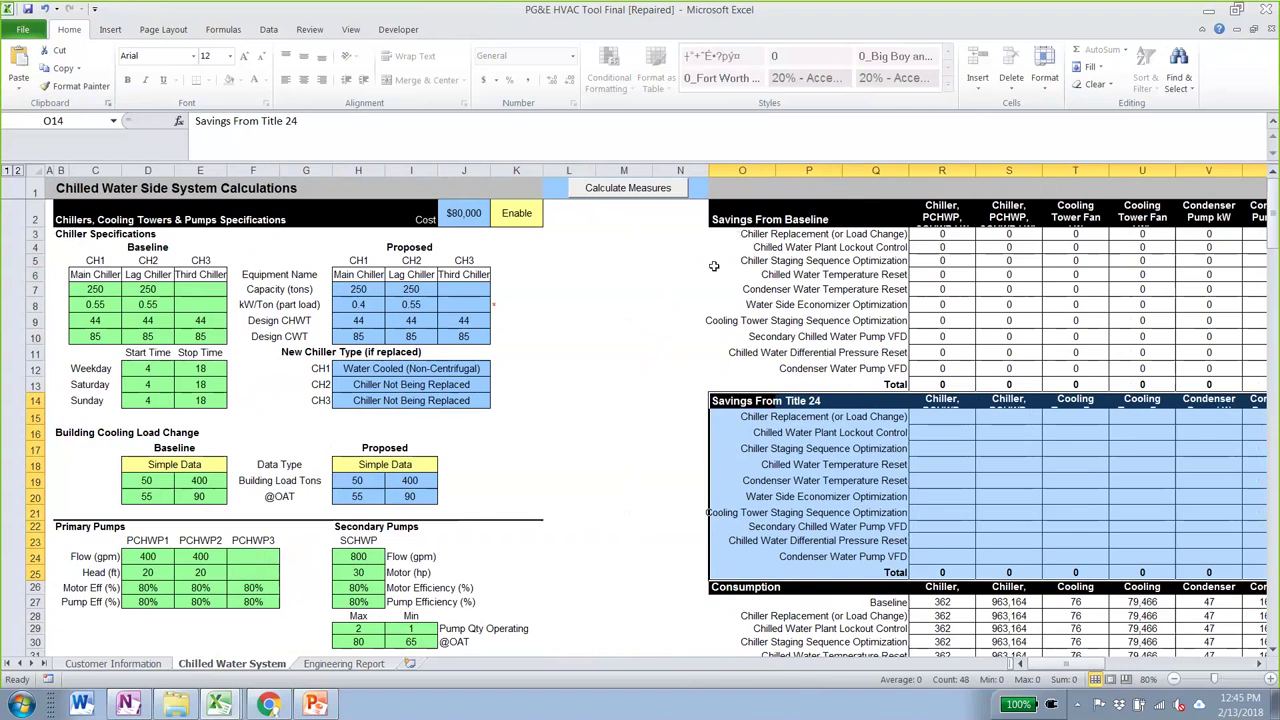
left_click_drag(722, 219, 1170, 345)
left_click_drag(740, 400, 1130, 528)
left_click(575, 358)
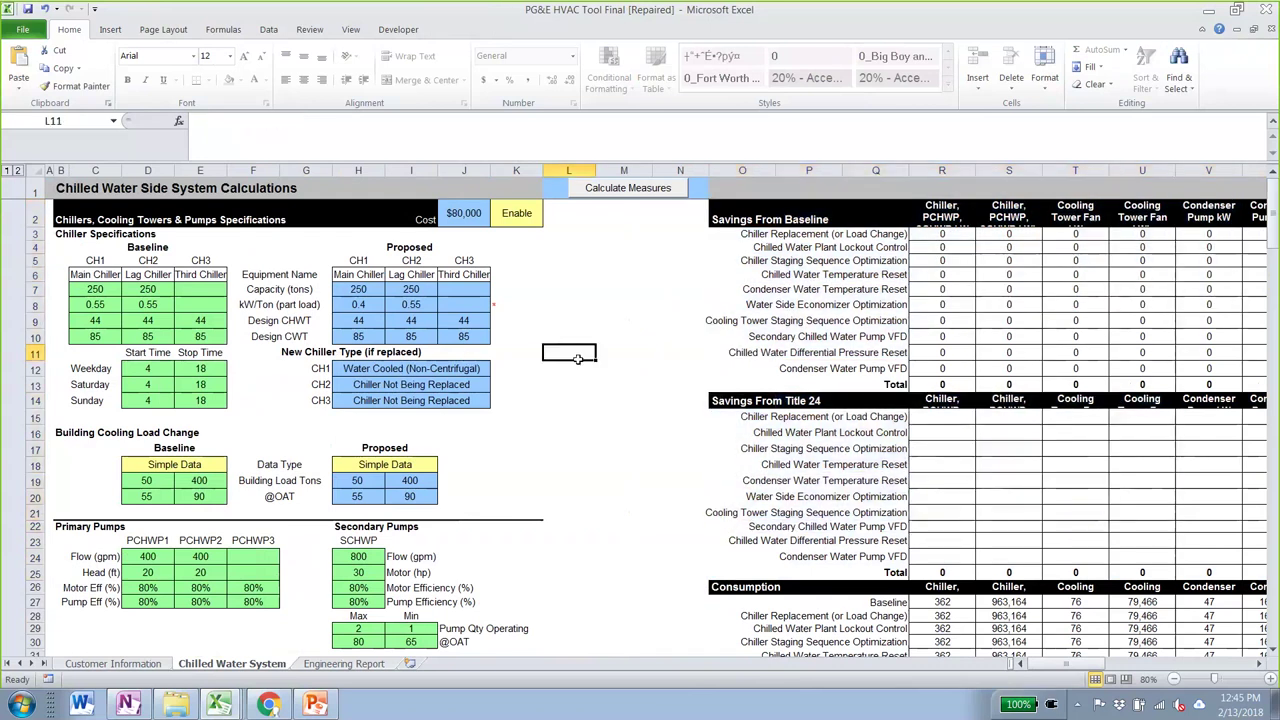
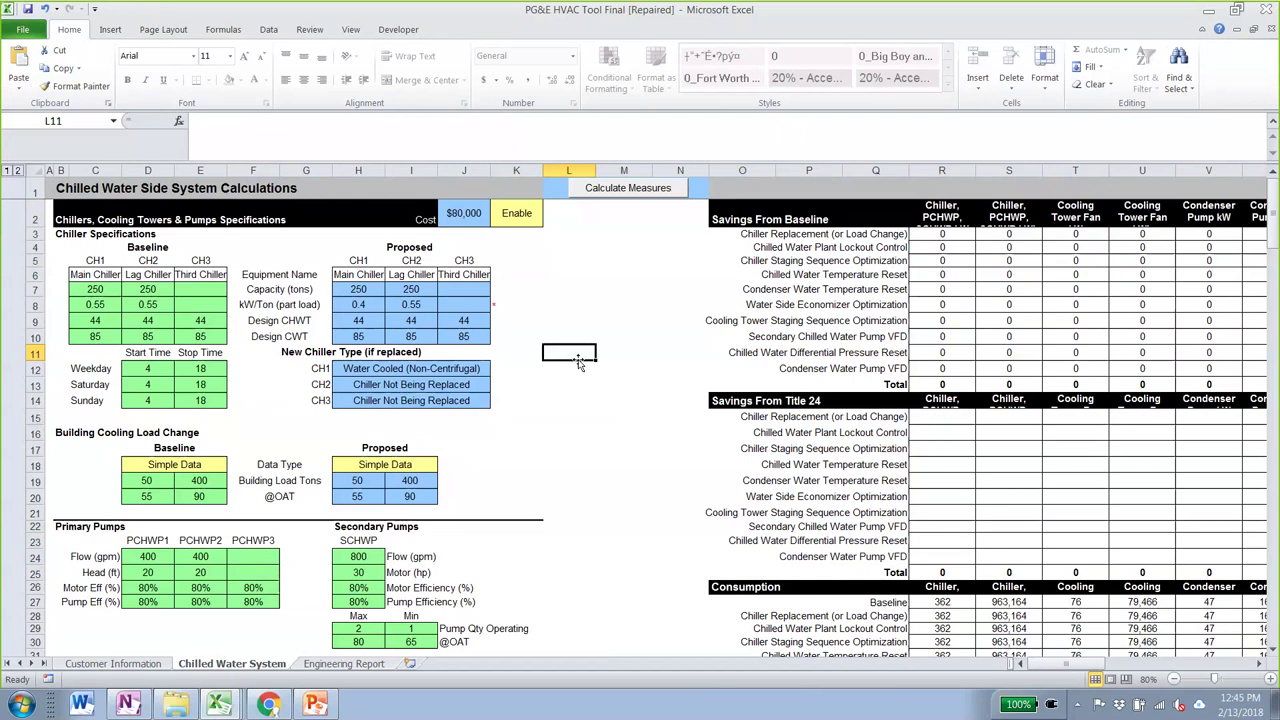
Verify that the chiller specifications and Condenser Water Pump VFD And Speed Control measures are enabled, and calculate the measures
scroll(578, 362, "down", 7)
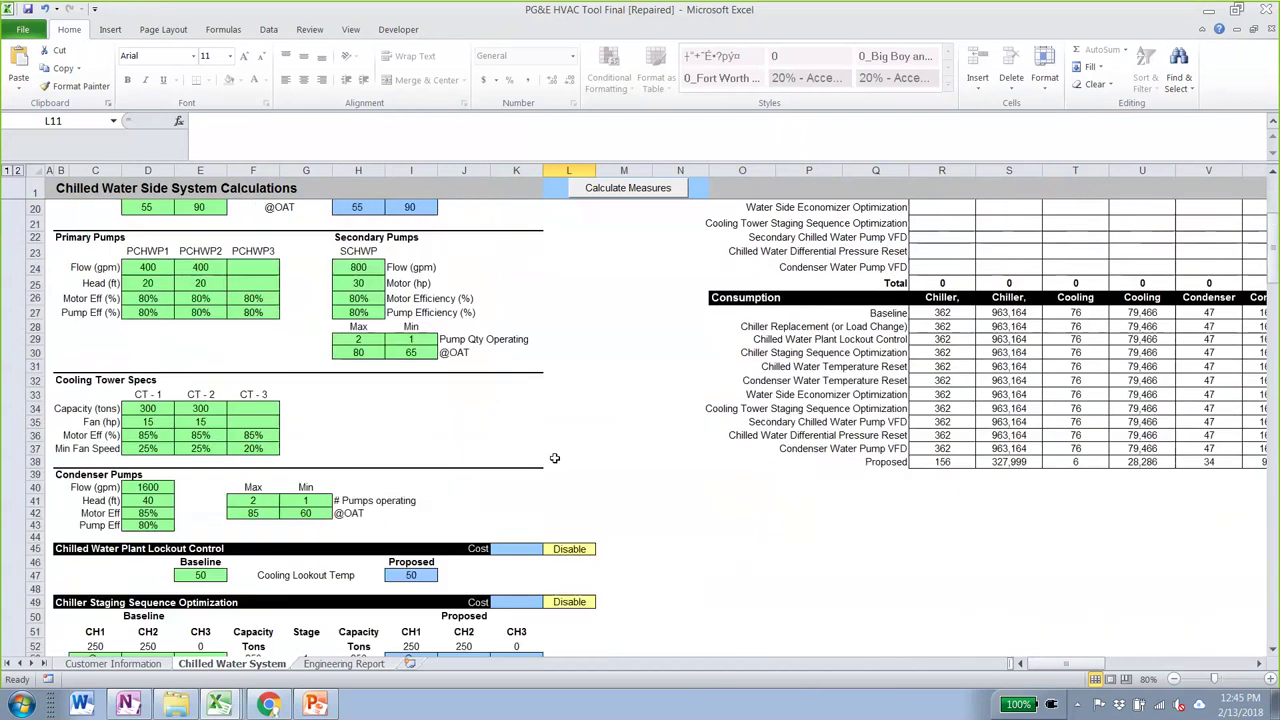
scroll(555, 458, "up", 7)
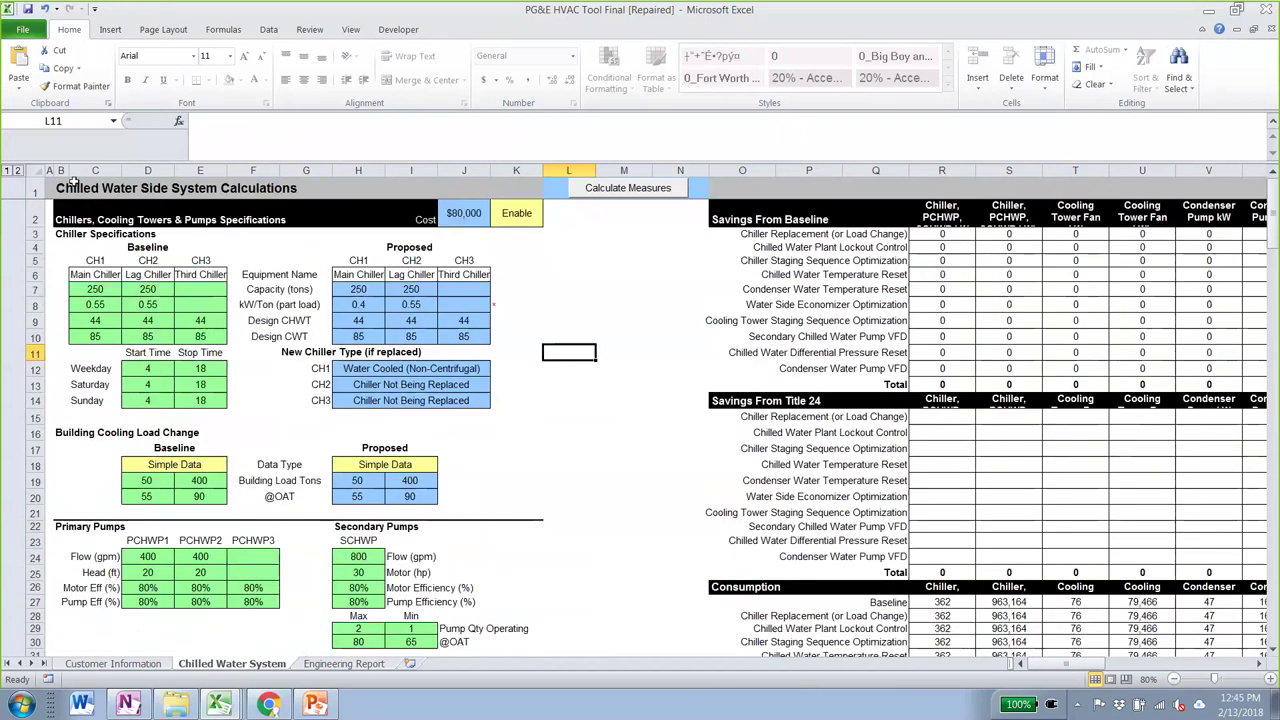
left_click(516, 212)
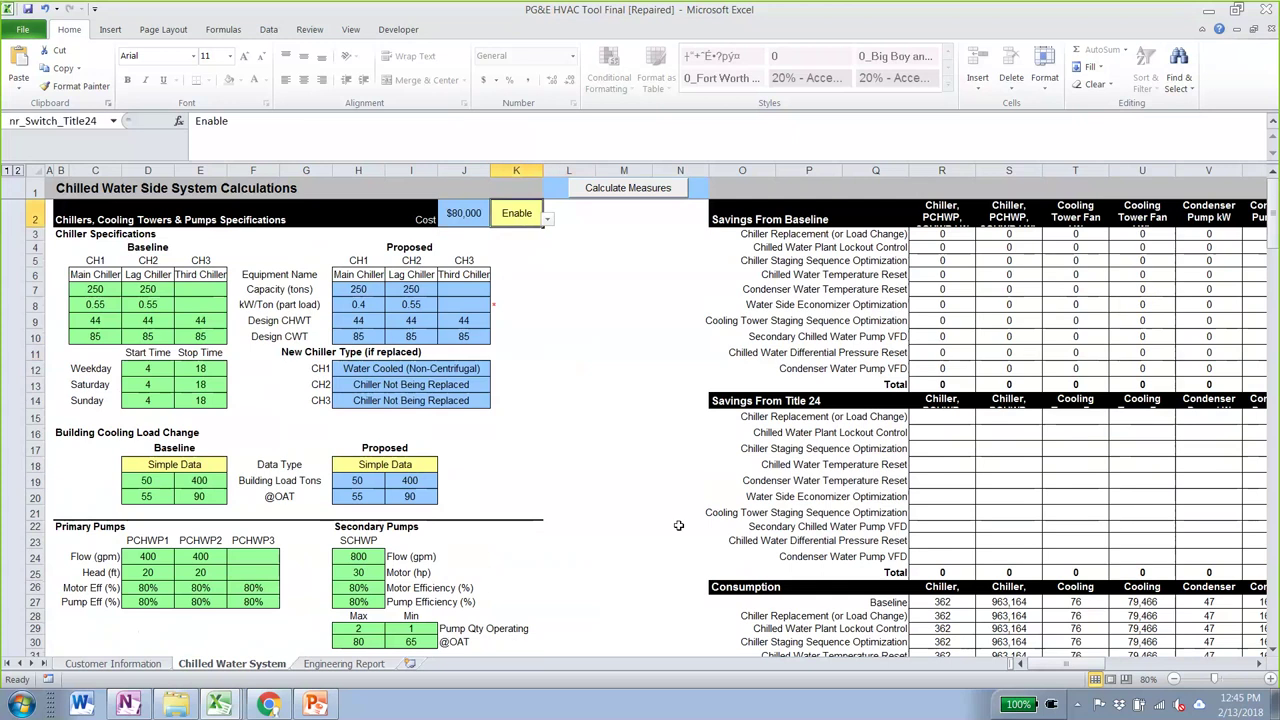
scroll(678, 500, "down", 5)
scroll(678, 525, "down", 20)
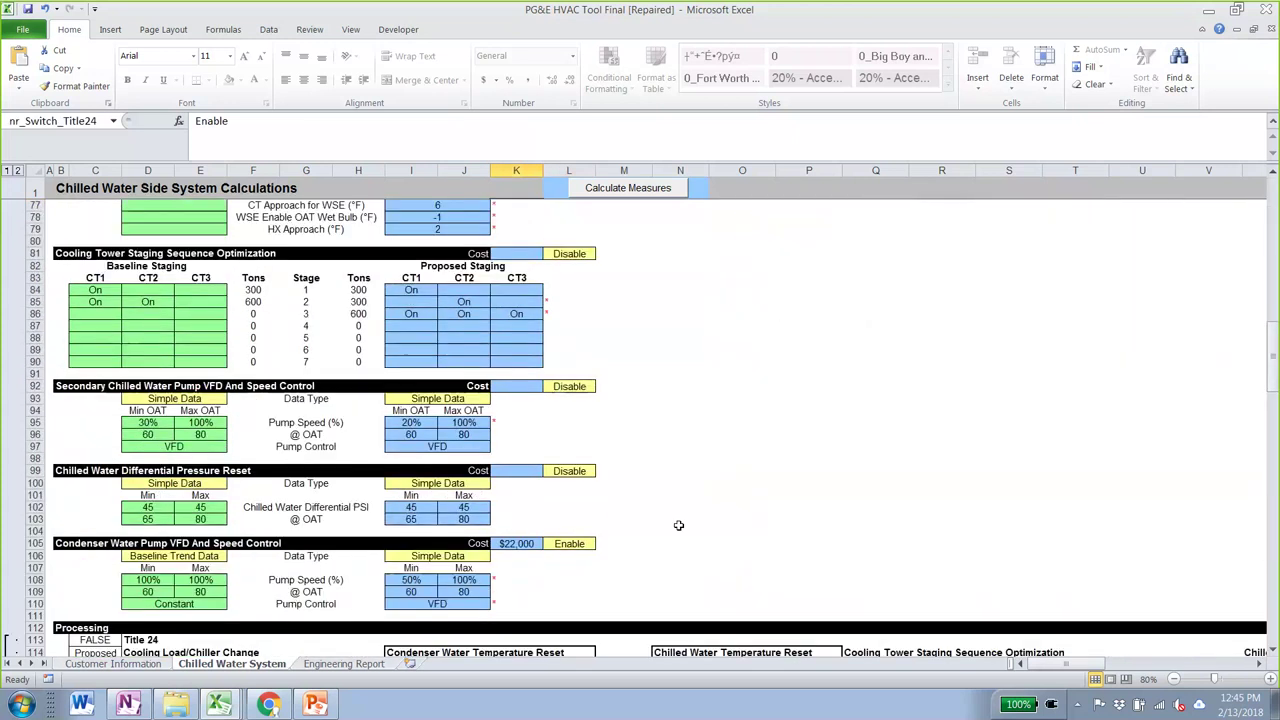
left_click(586, 472)
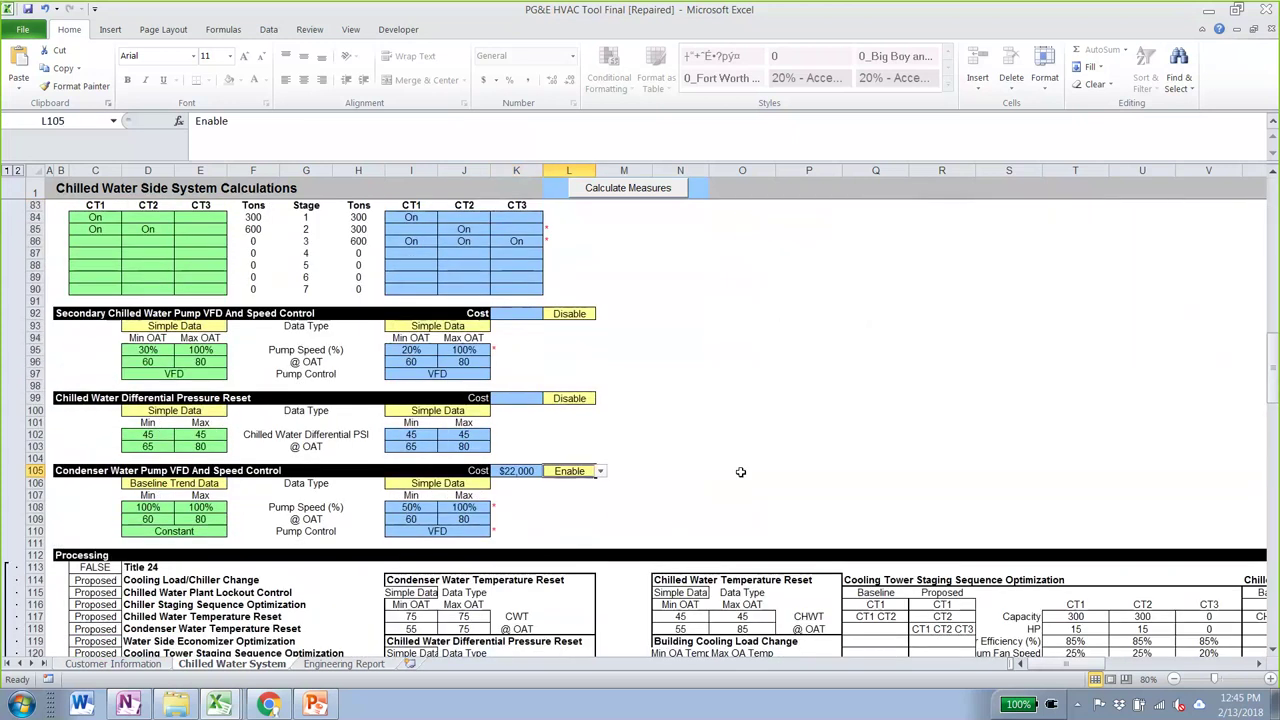
scroll(741, 480, "up", 13)
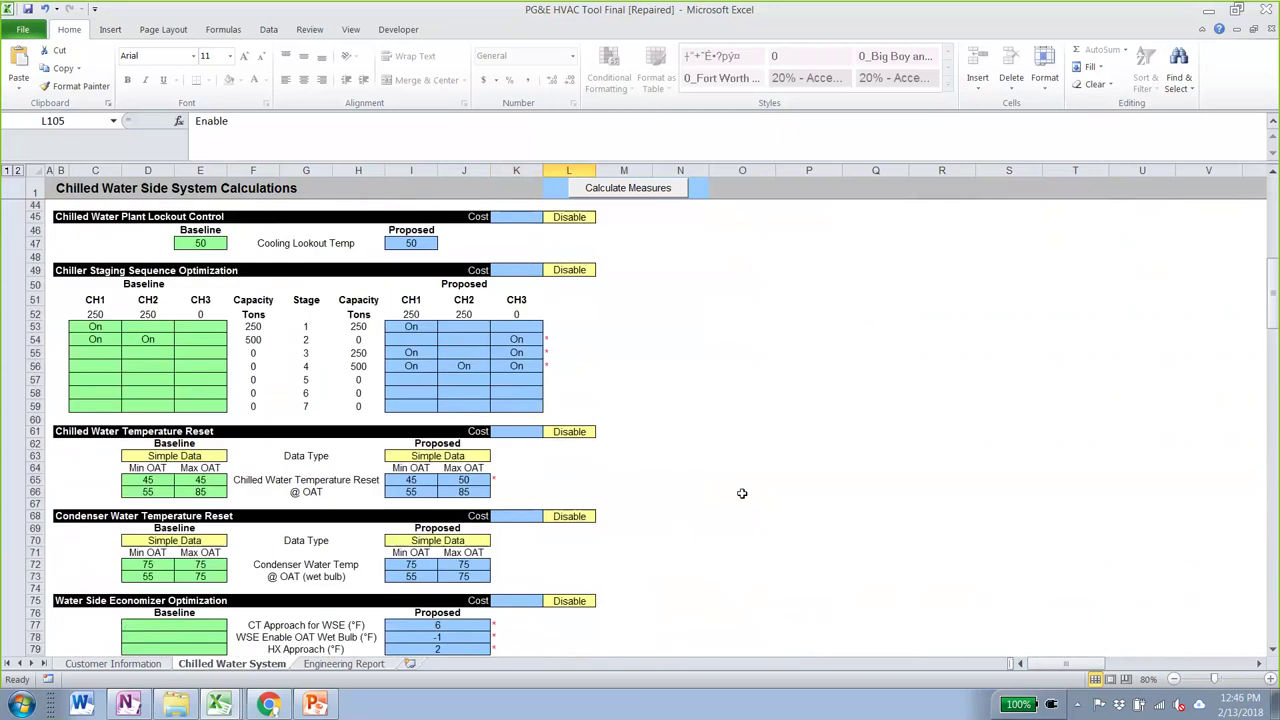
scroll(742, 493, "up", 14)
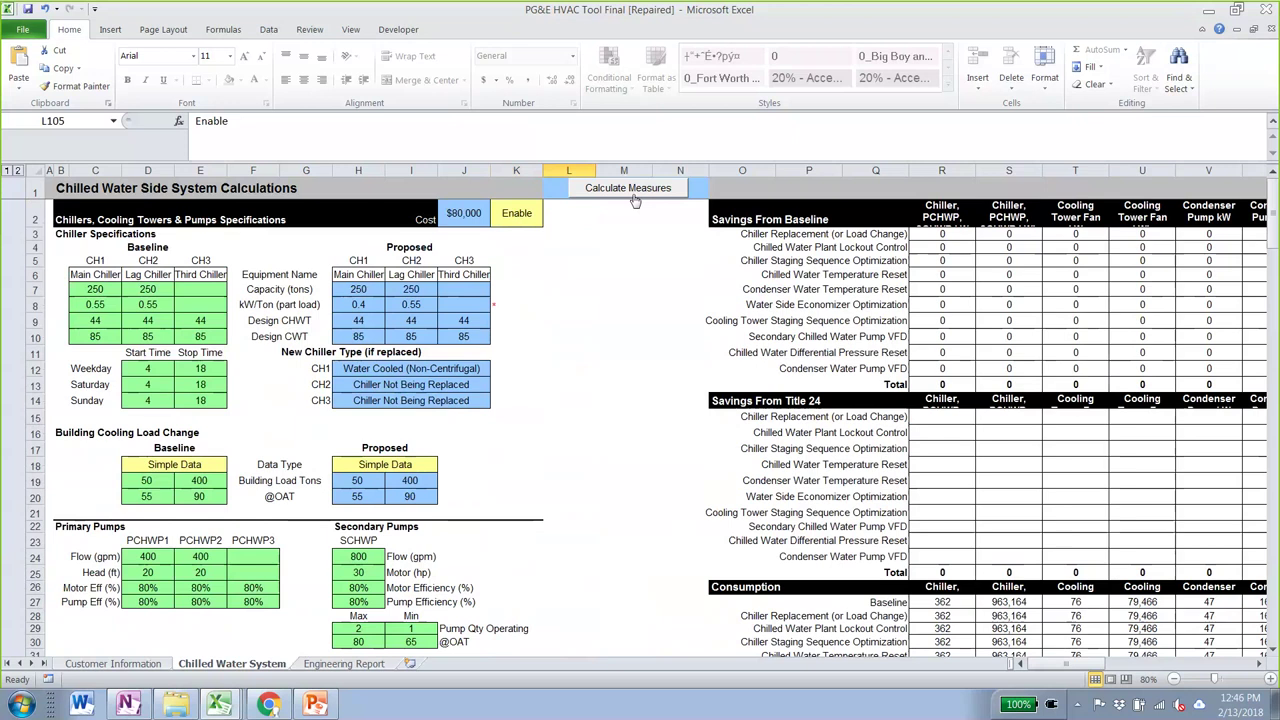
left_click(634, 199)
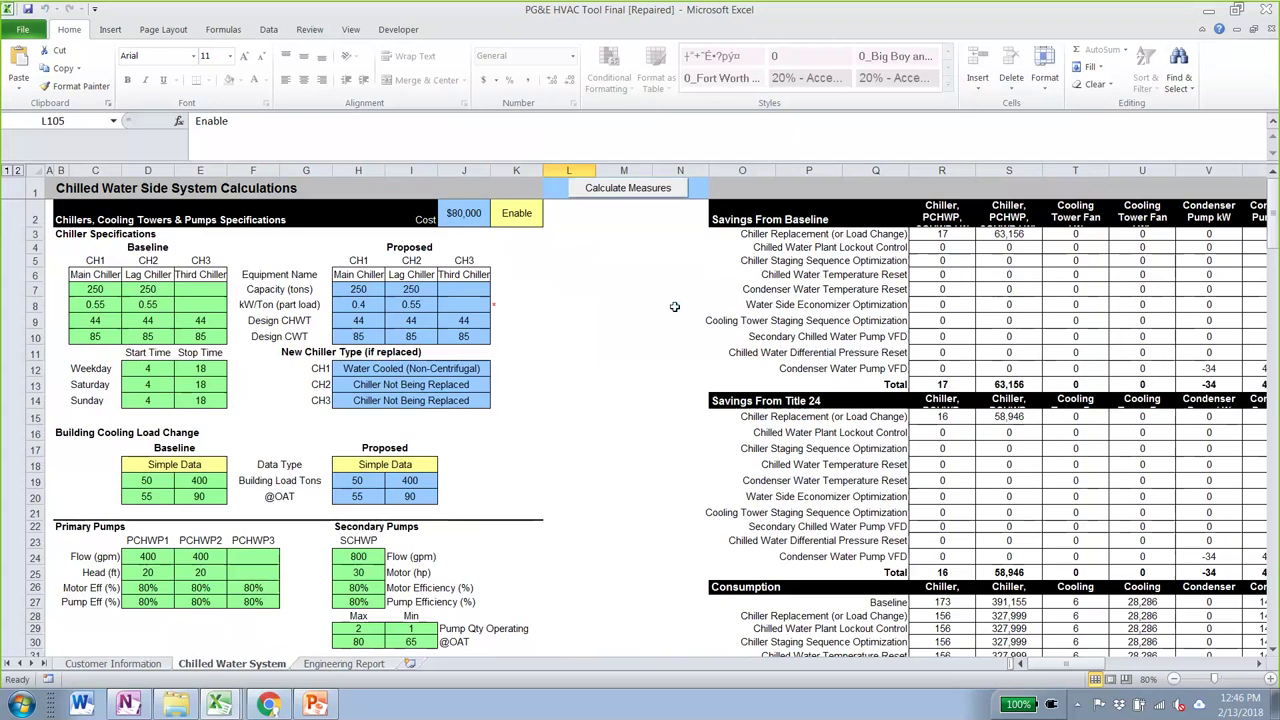
Review the calculated Savings From Baseline and Savings From Title 24 tables, including the cost and incentive columns
left_click(624, 481)
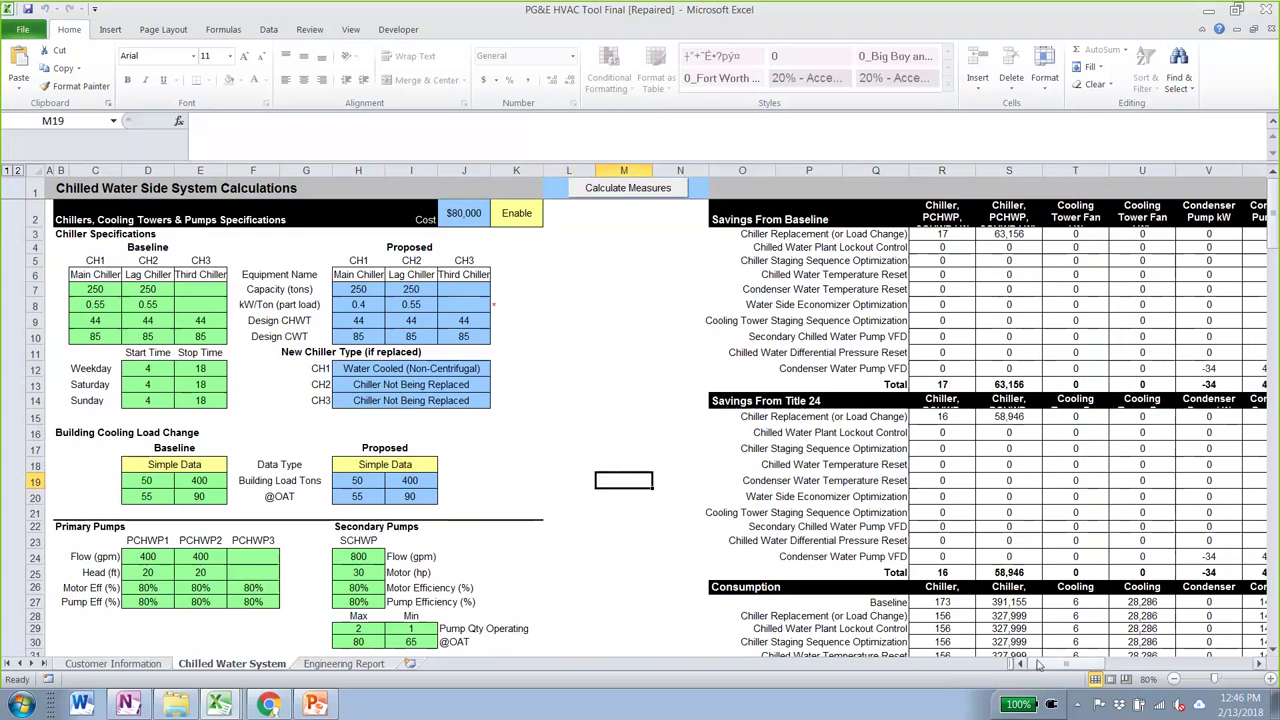
left_click_drag(1038, 665, 1074, 672)
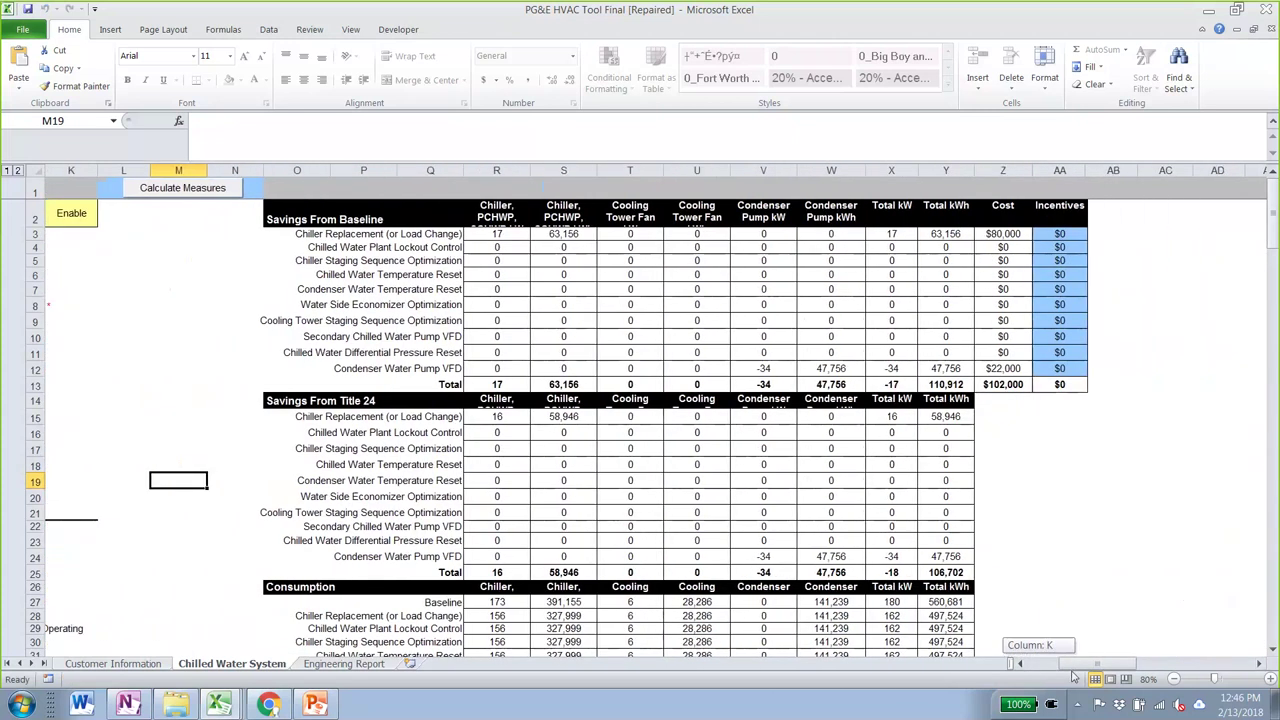
left_click(557, 235)
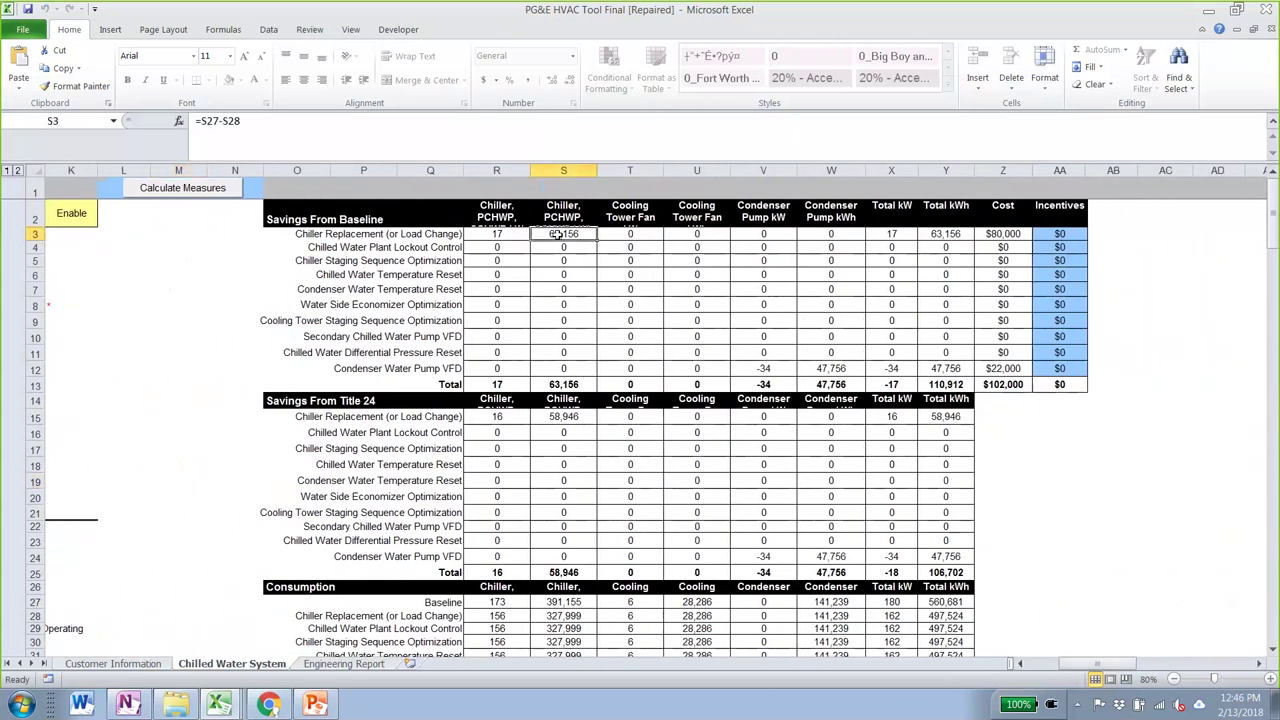
left_click(281, 216)
left_click_drag(281, 216, 1060, 368)
left_click_drag(281, 398, 801, 517)
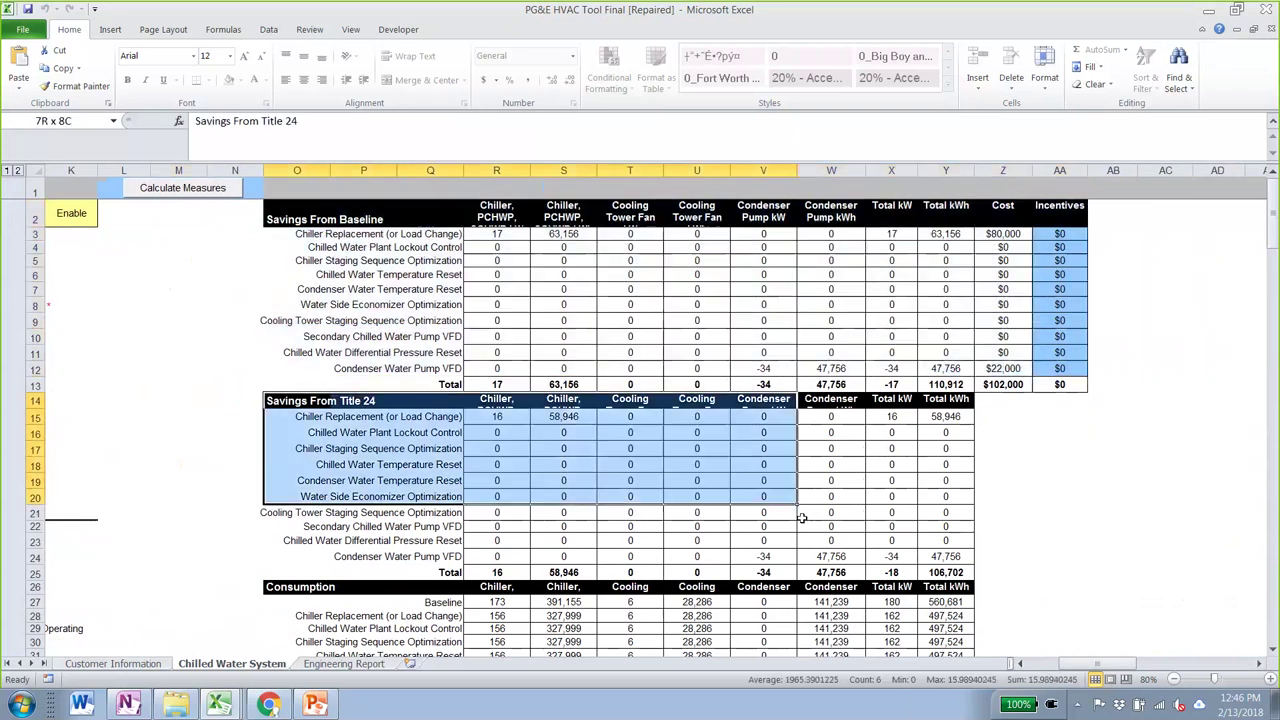
Compare the chiller replacement savings against baseline and Title 24, and check the chiller, condenser pump and cooling tower fan kWh columns
left_click(503, 418)
left_click(414, 416)
left_click(293, 415)
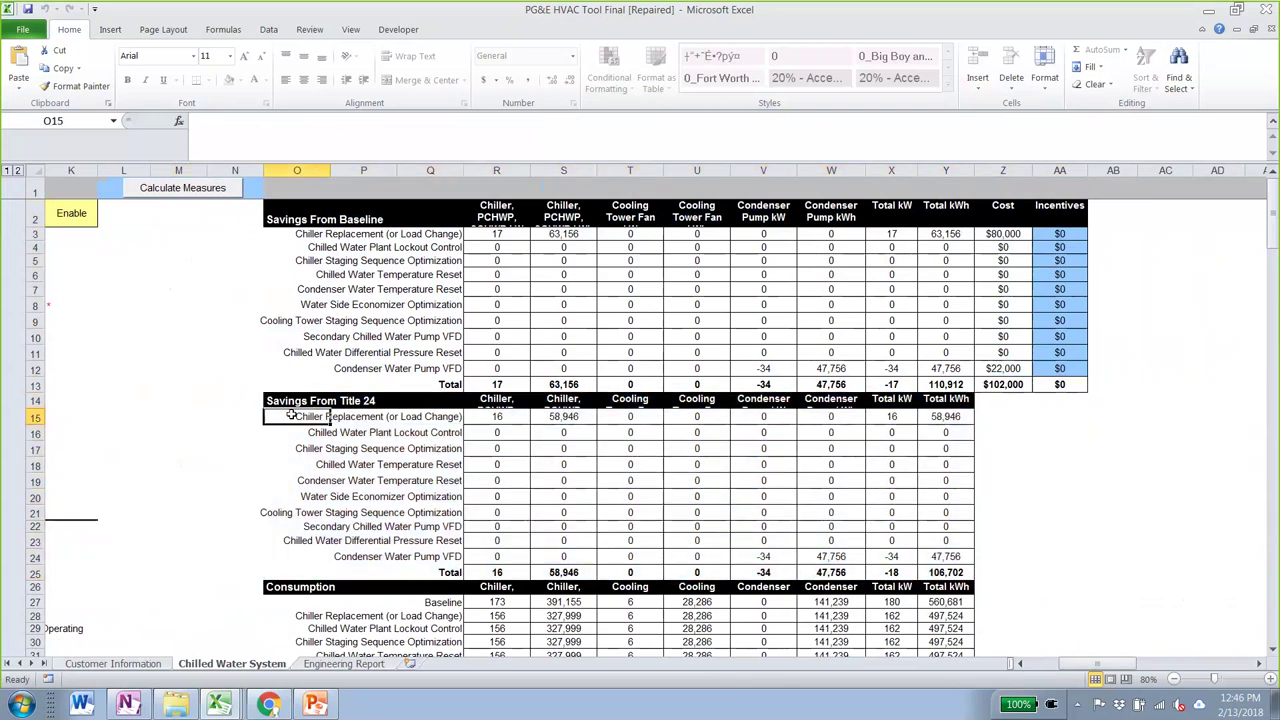
left_click_drag(505, 416, 946, 416)
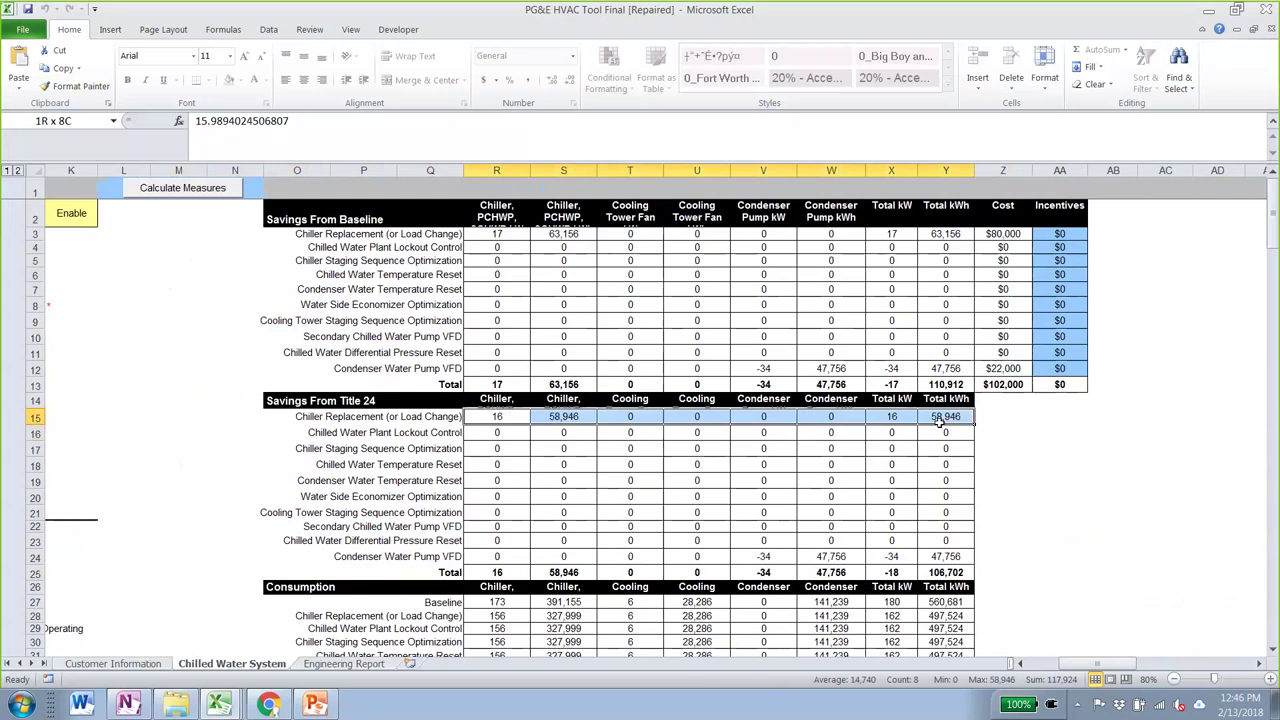
left_click(557, 418)
left_click(563, 234)
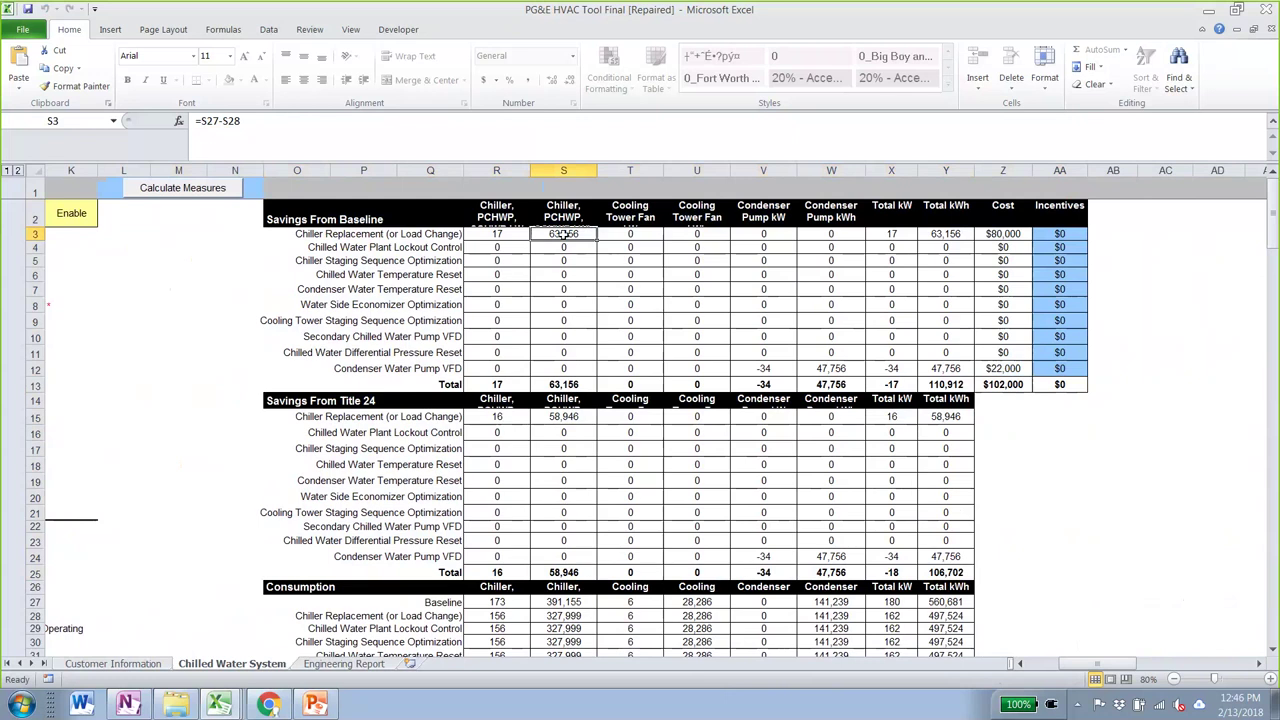
left_click(555, 418)
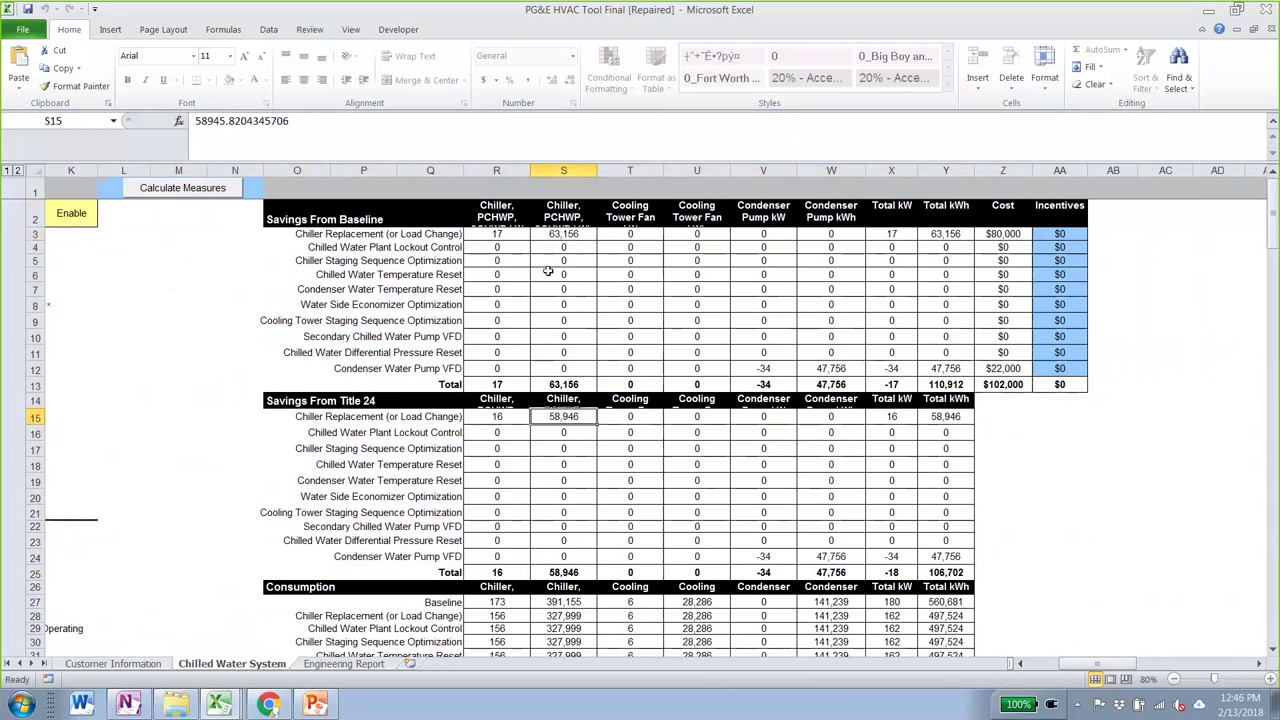
left_click(558, 236)
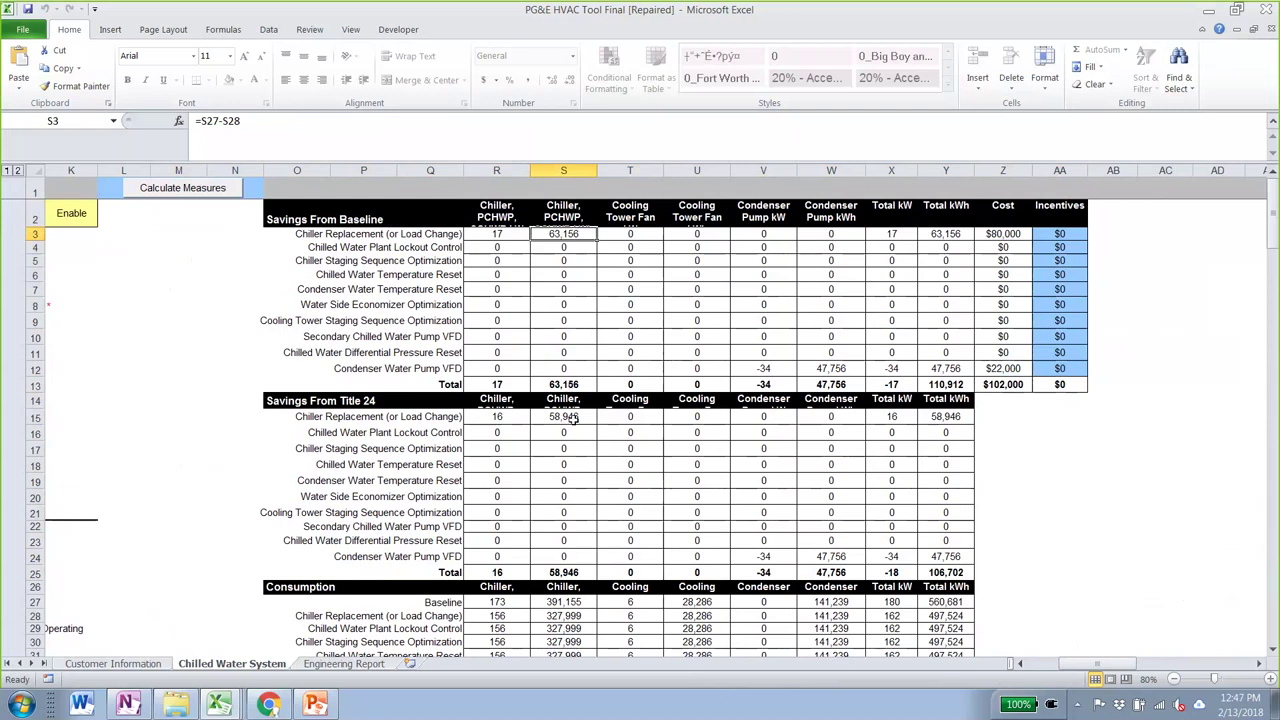
left_click_drag(370, 416, 546, 417)
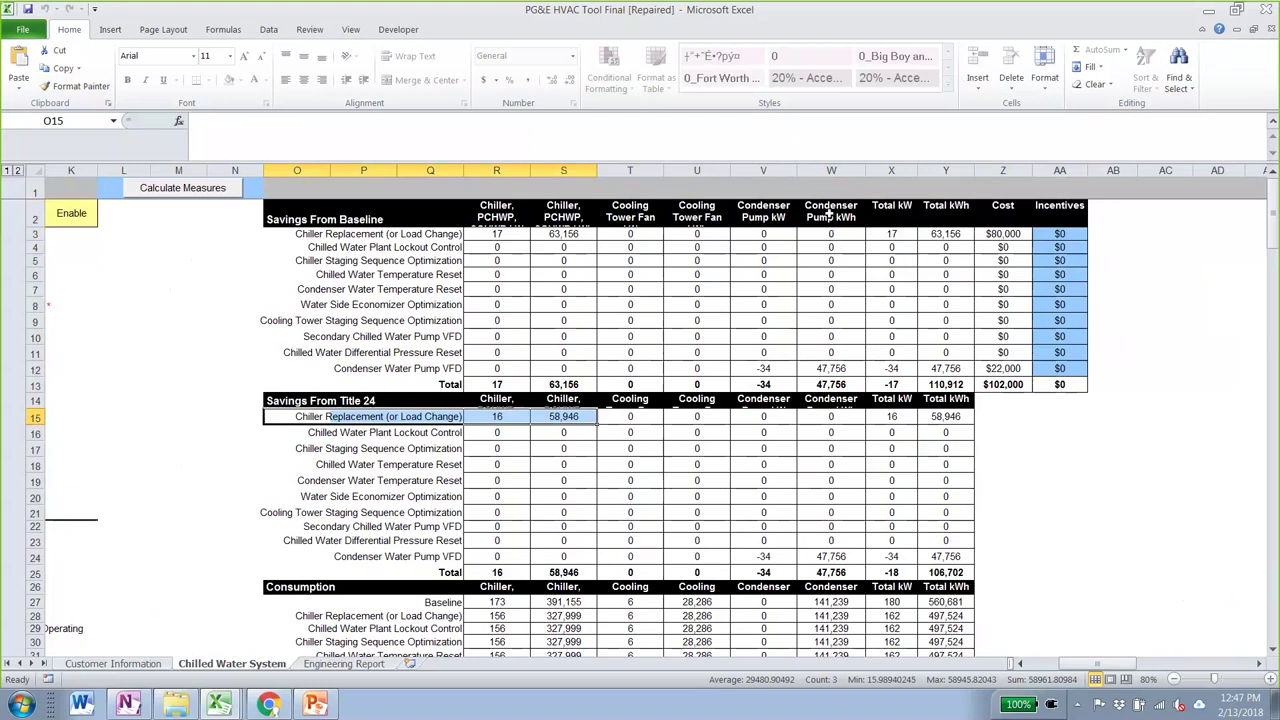
left_click(571, 209)
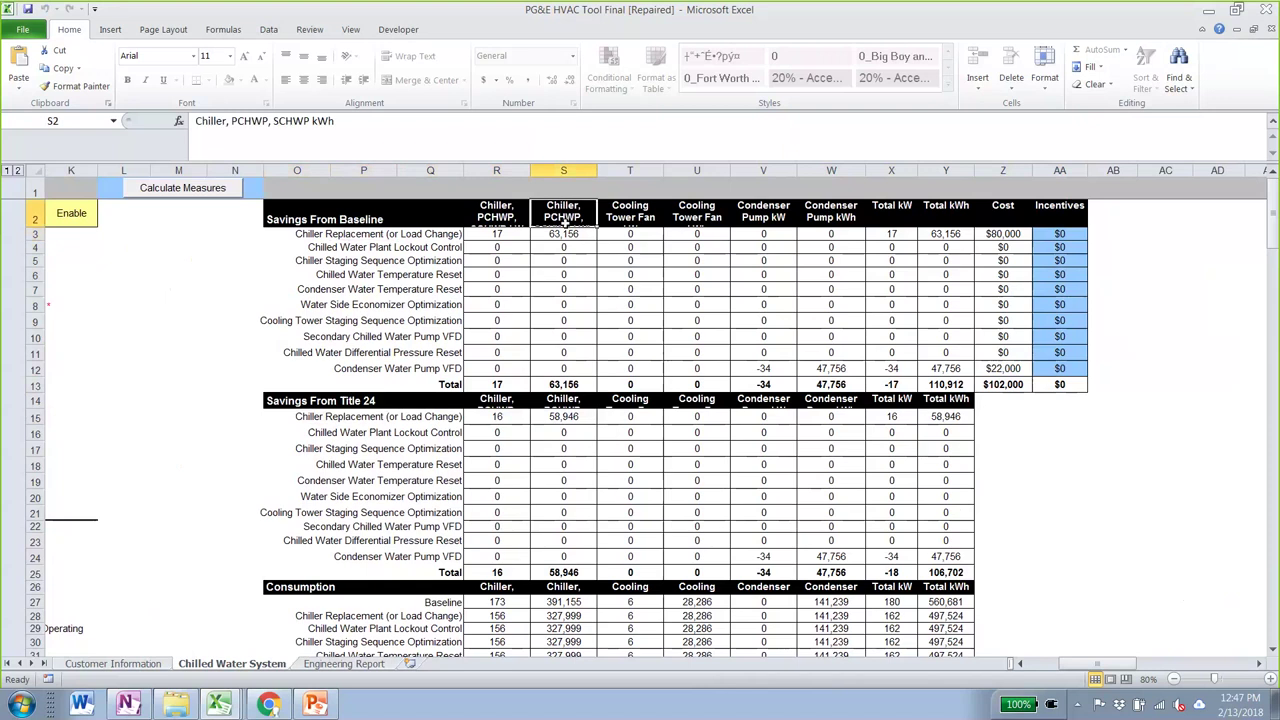
left_click(824, 210)
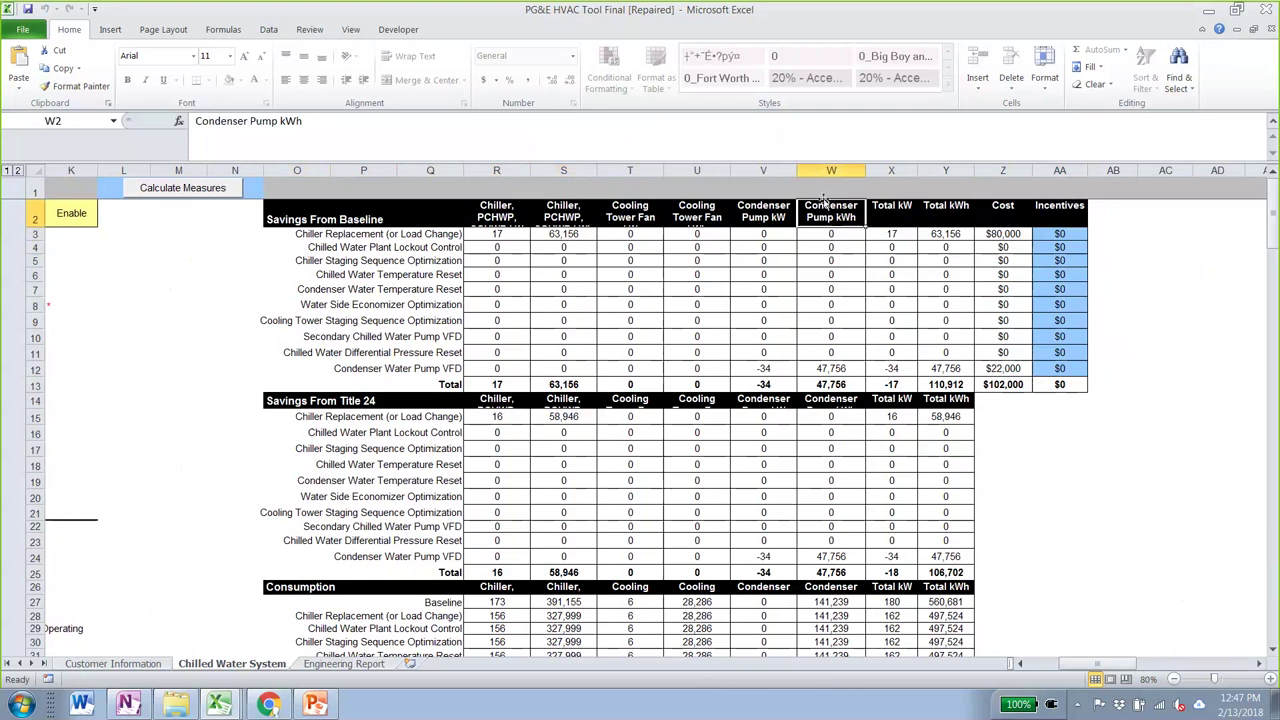
left_click(695, 212)
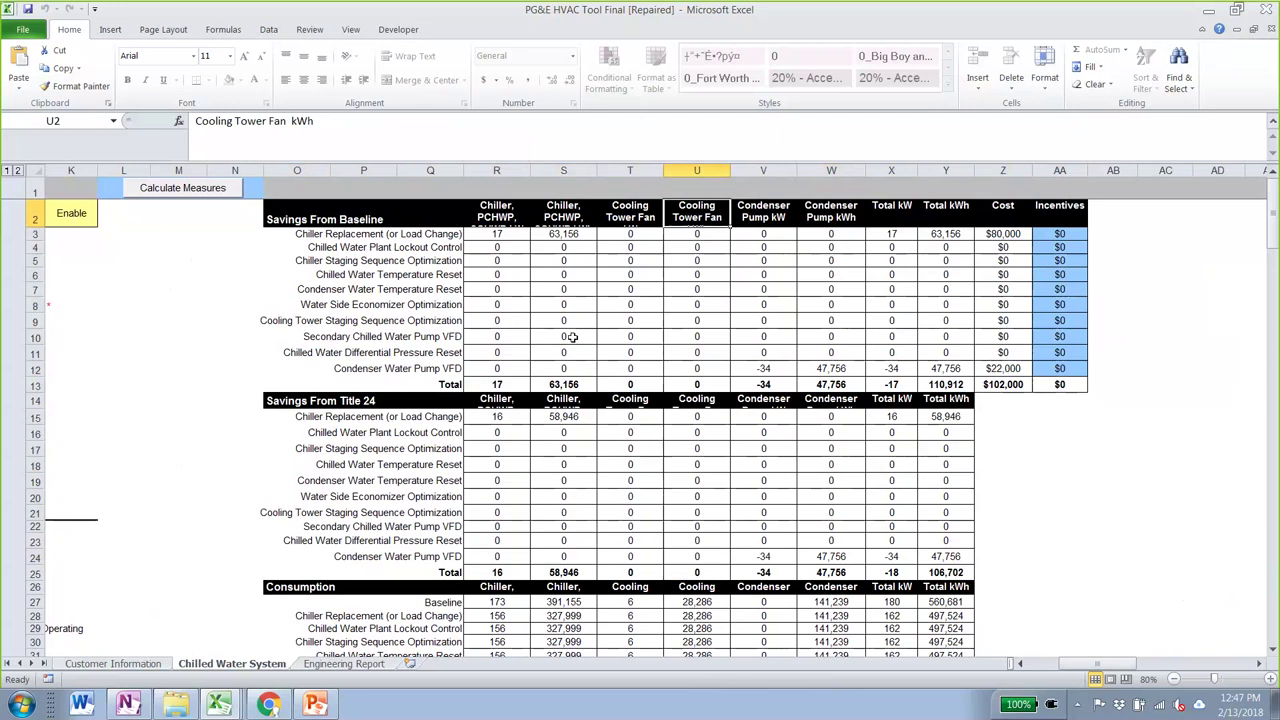
Enter the chiller replacement incentive in AA3 from its Title 24 savings as =Y15*0.15+150*X15
left_click(1054, 232)
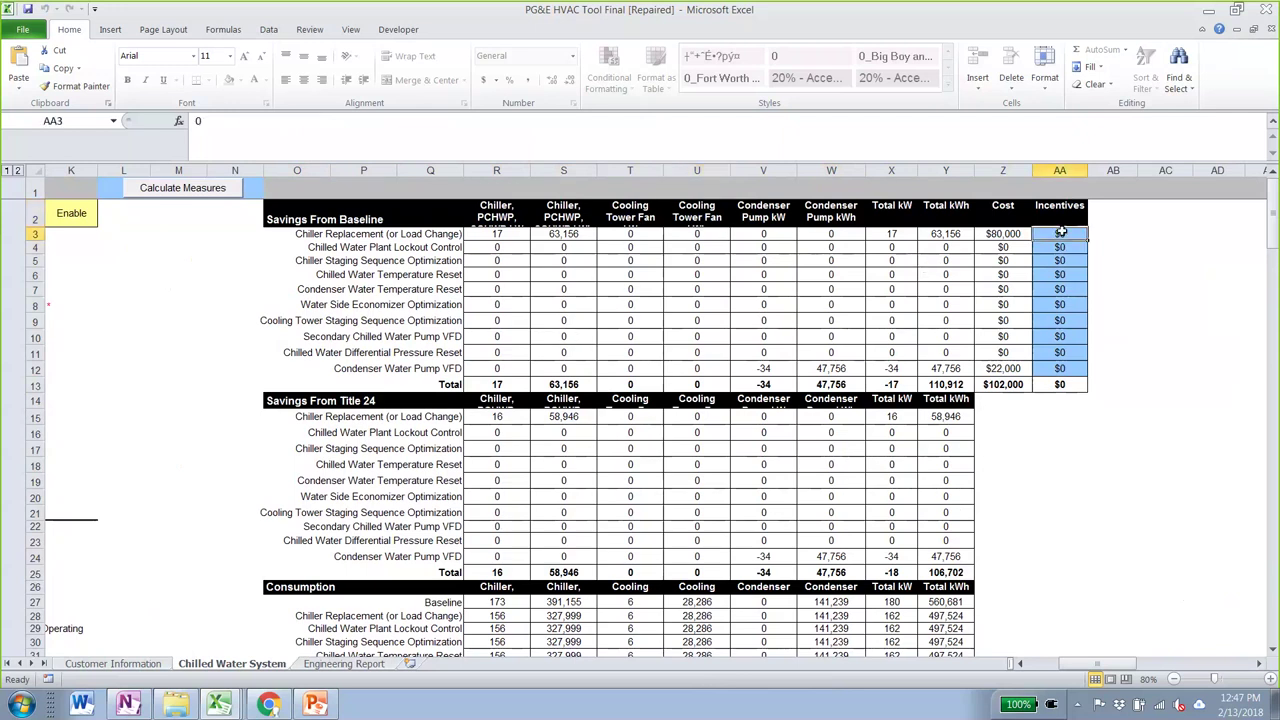
type("=")
key("Left")
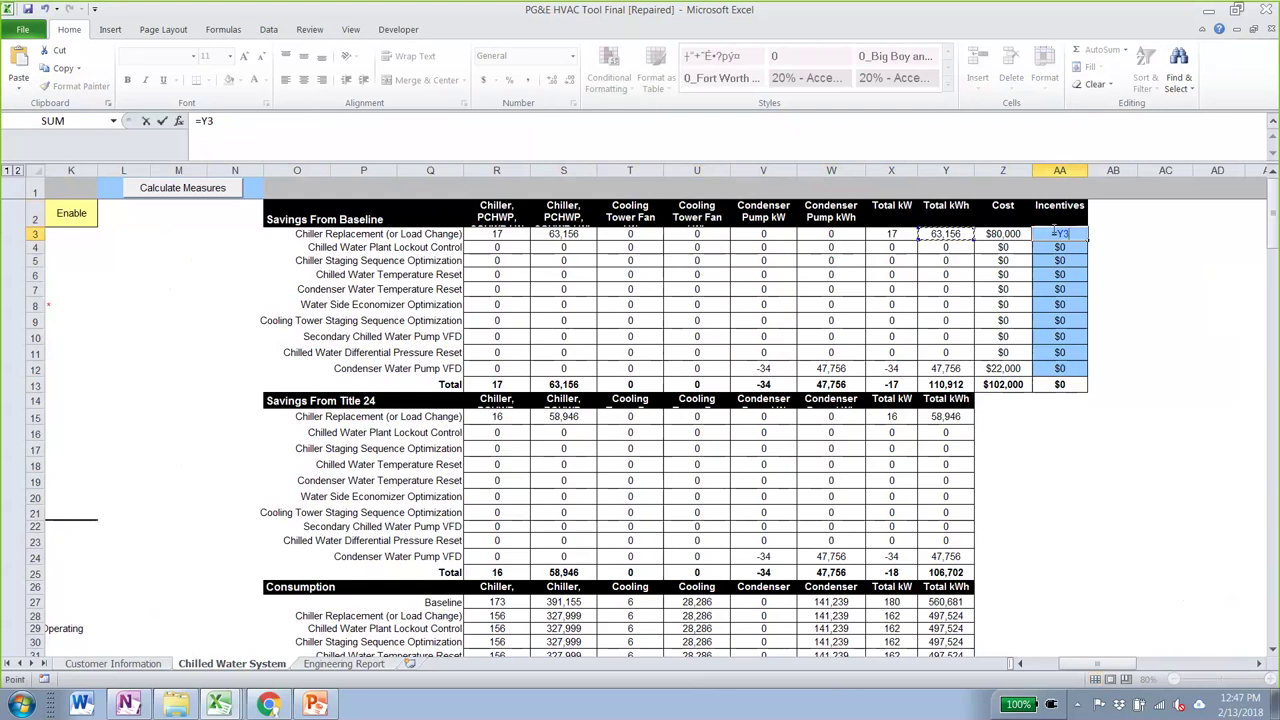
type("*0.15+150*")
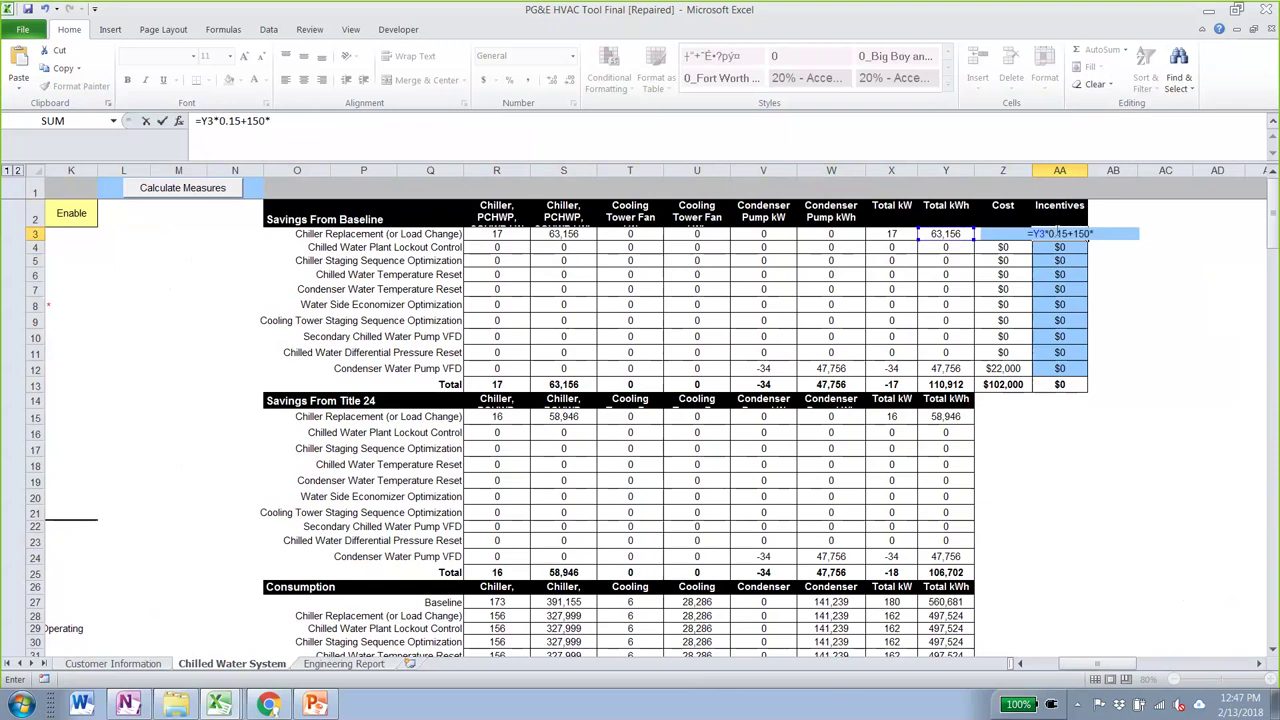
left_click(1047, 232)
key("BackSpace")
key("BackSpace")
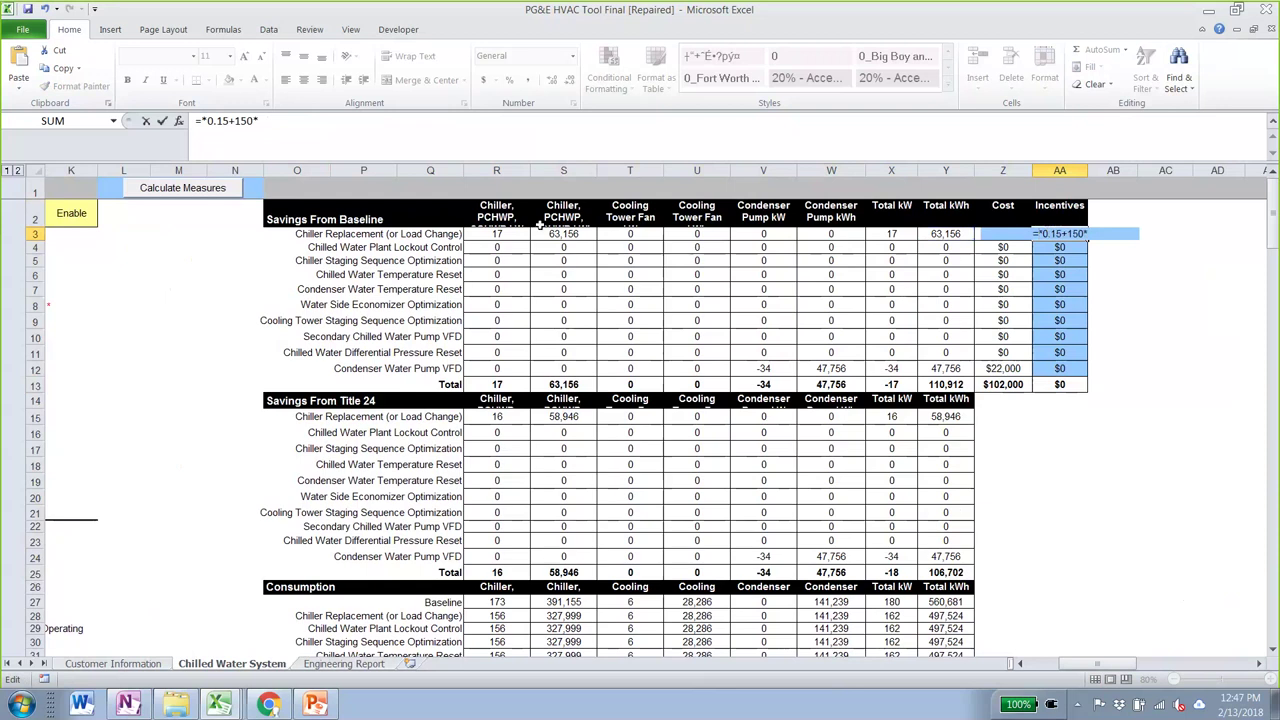
left_click(945, 416)
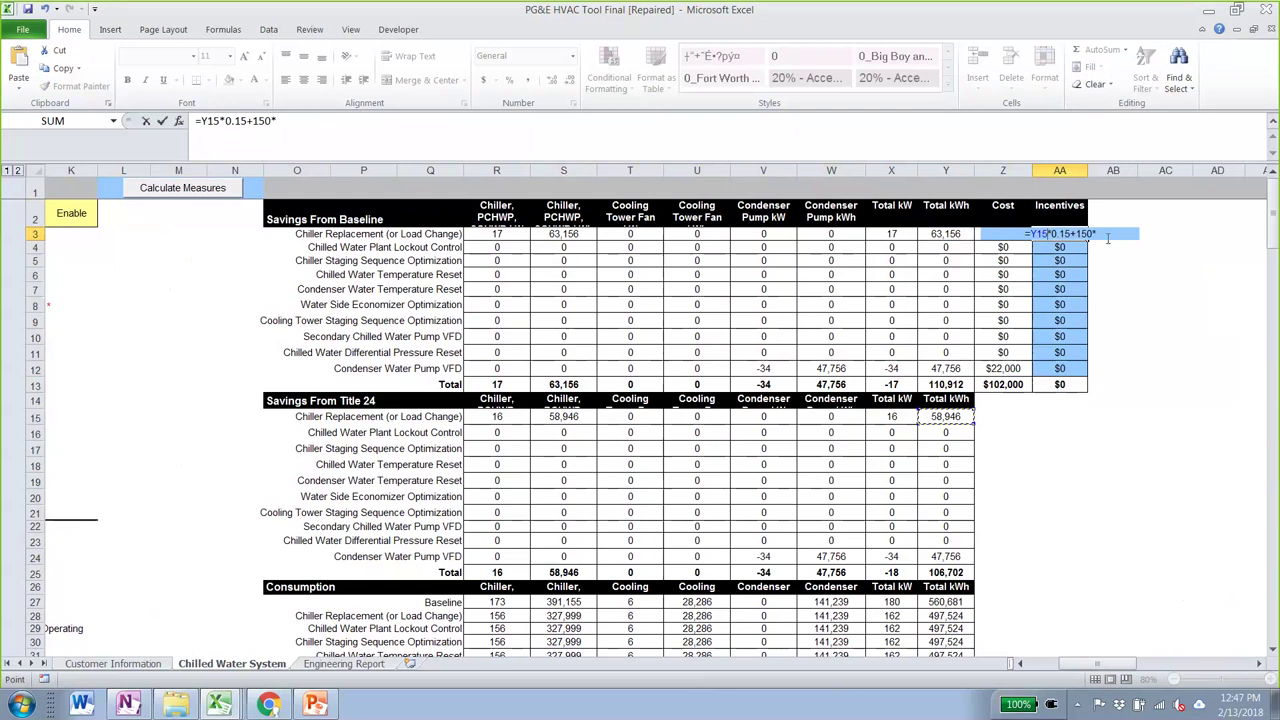
key("F2")
left_click(900, 416)
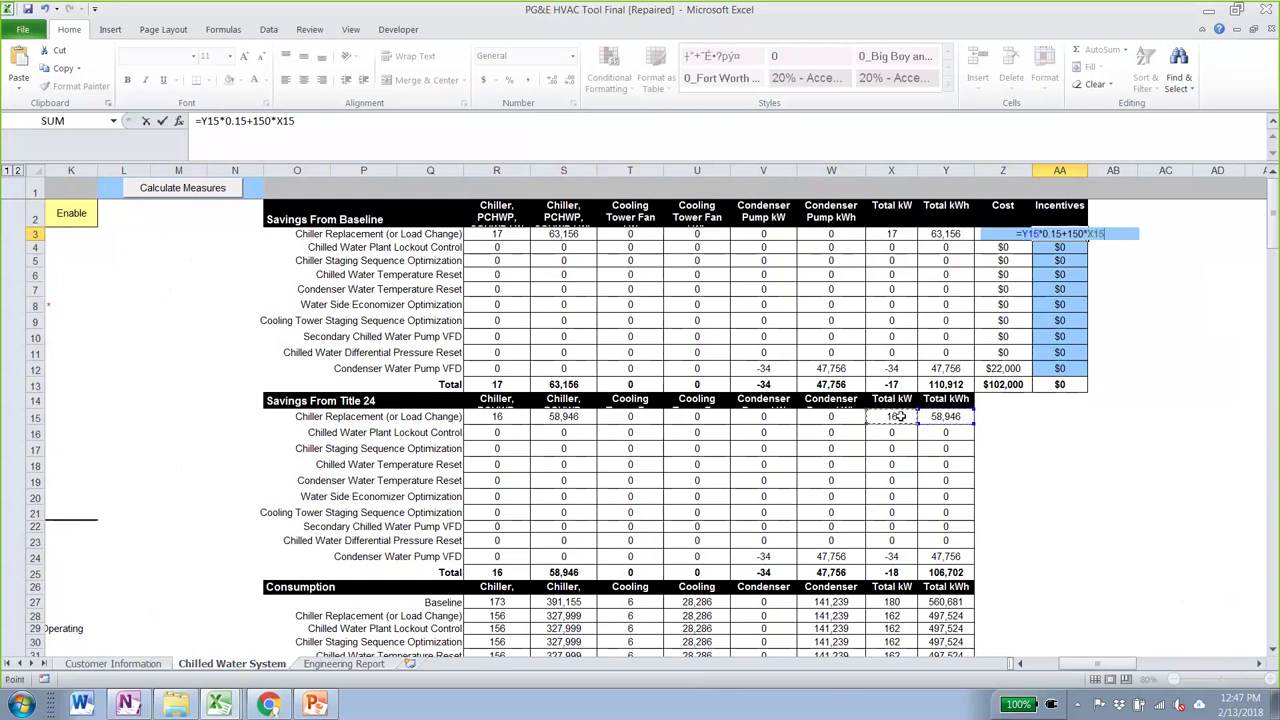
key("Return")
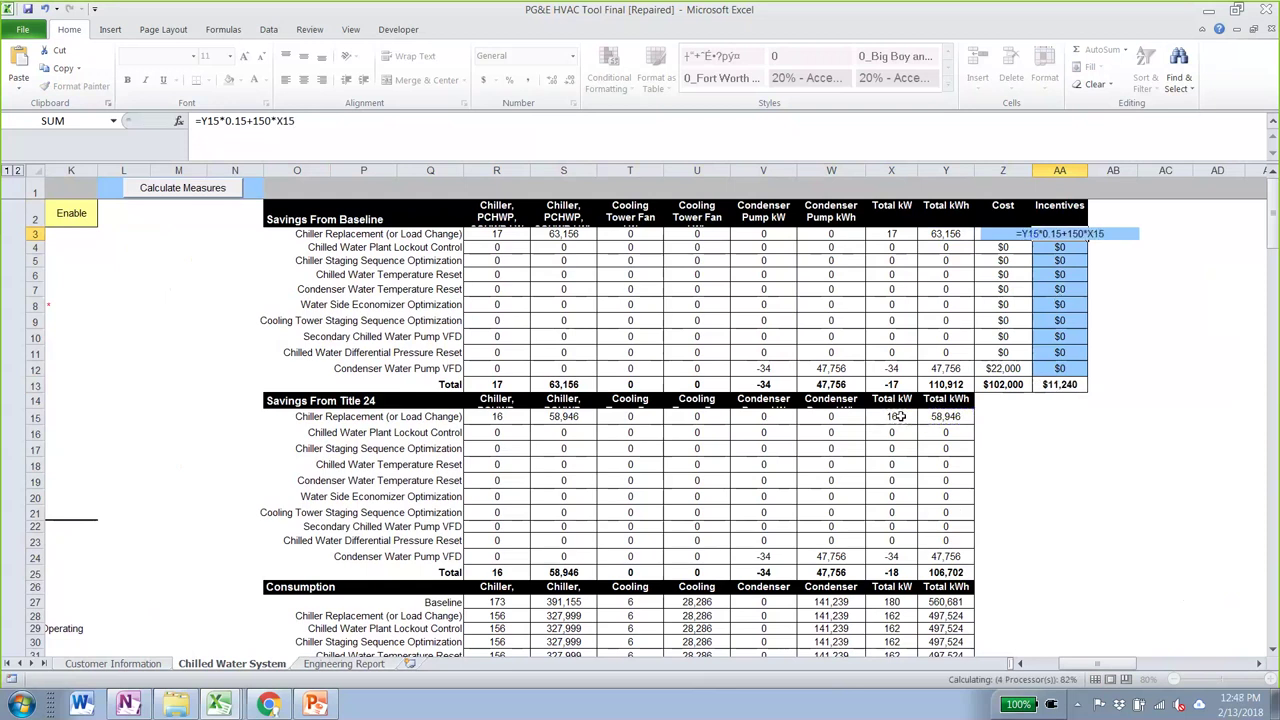
Enter the Condenser Water Pump VFD incentive in AA12 as =Y12*0.08 and check the formula and the incentive total
key("Down")
key("Down")
key("Down")
key("Down")
key("Down")
key("Down")
key("Down")
key("Down")
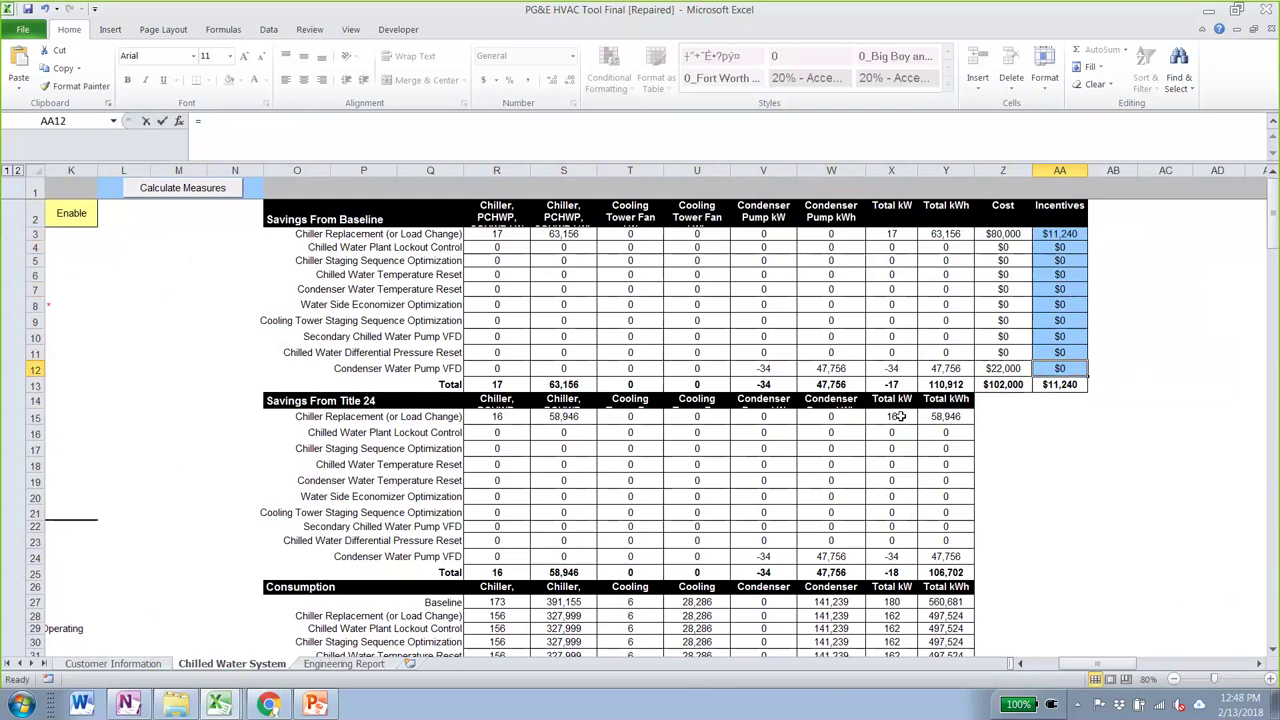
type("=")
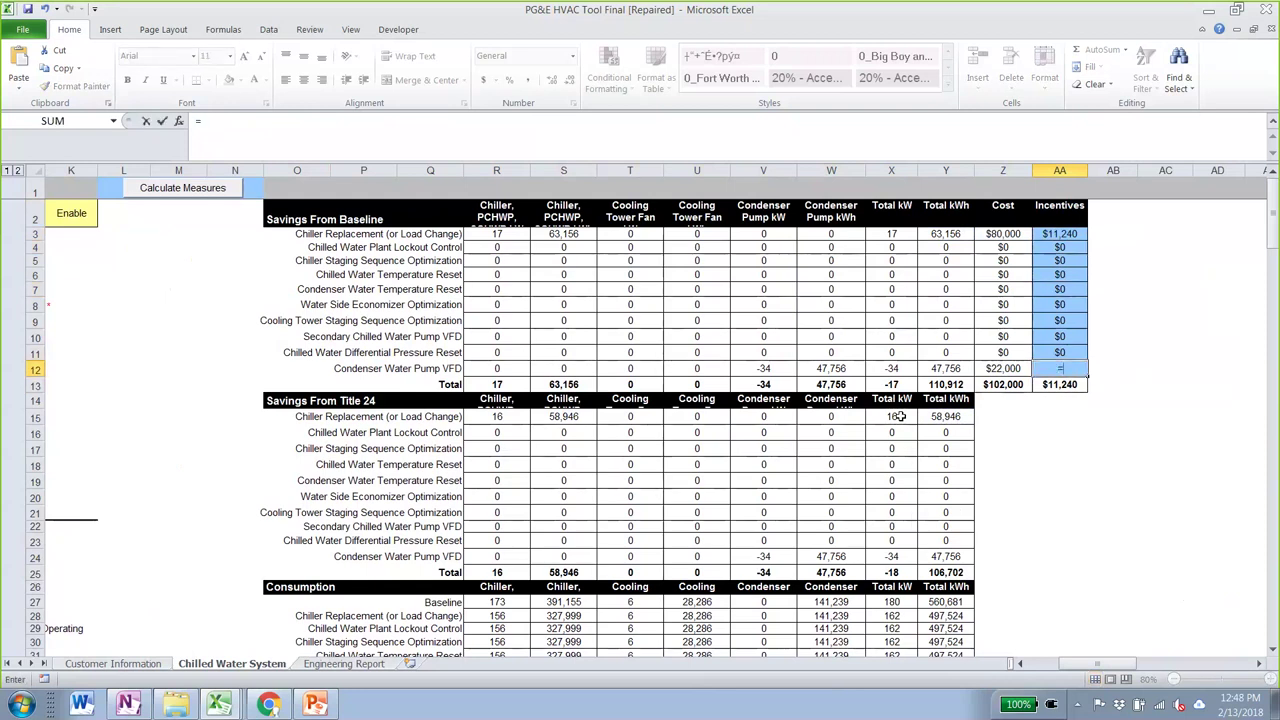
key("Left")
key("Left")
type("*0.08")
key("Return")
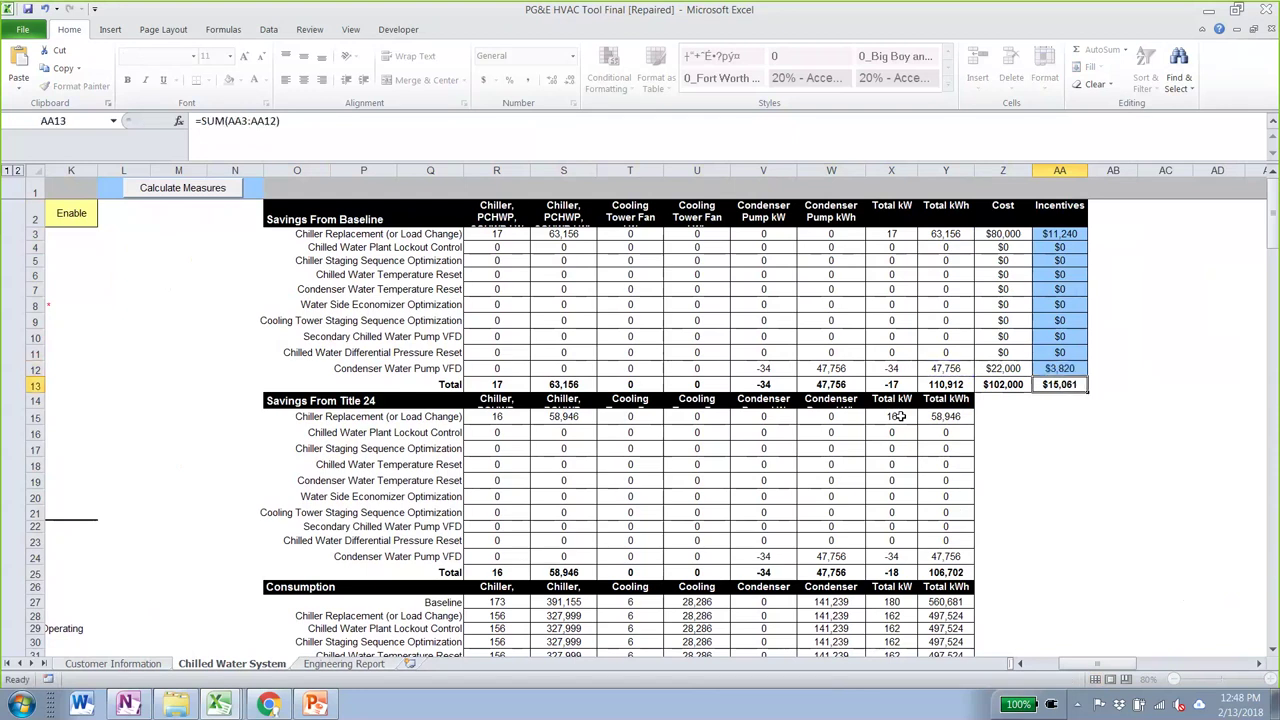
key("Up")
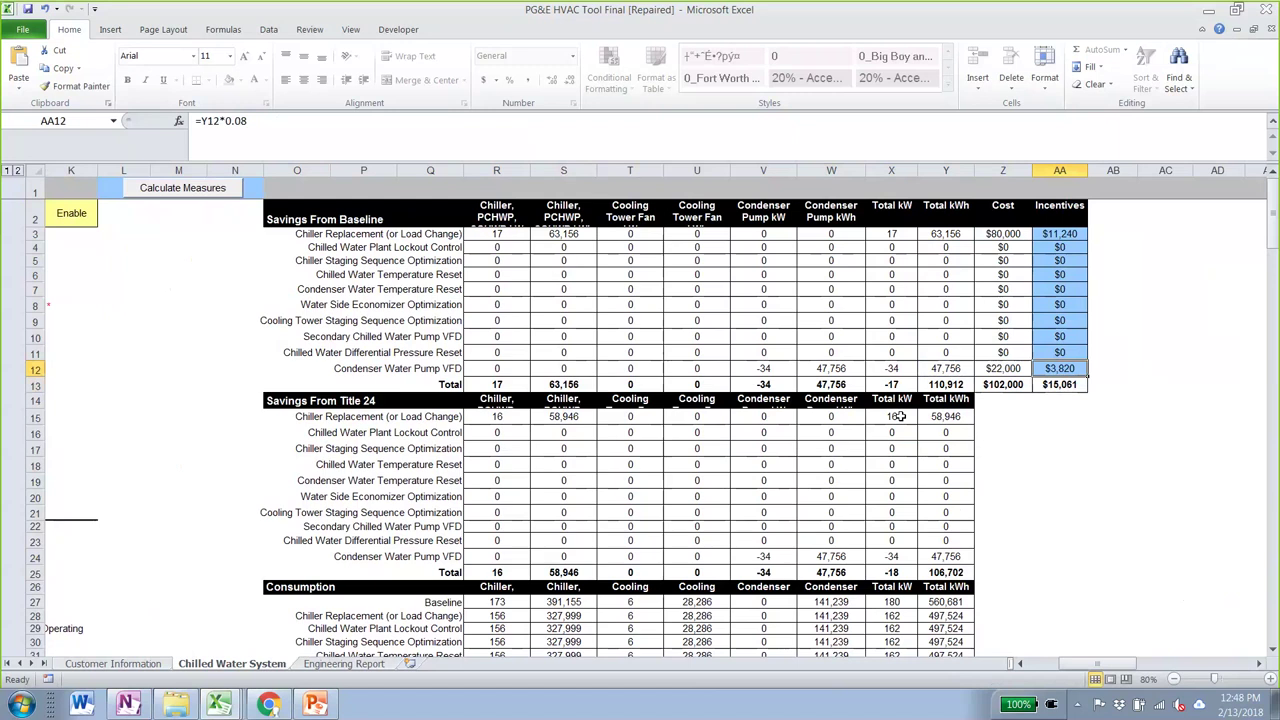
left_click(1074, 389)
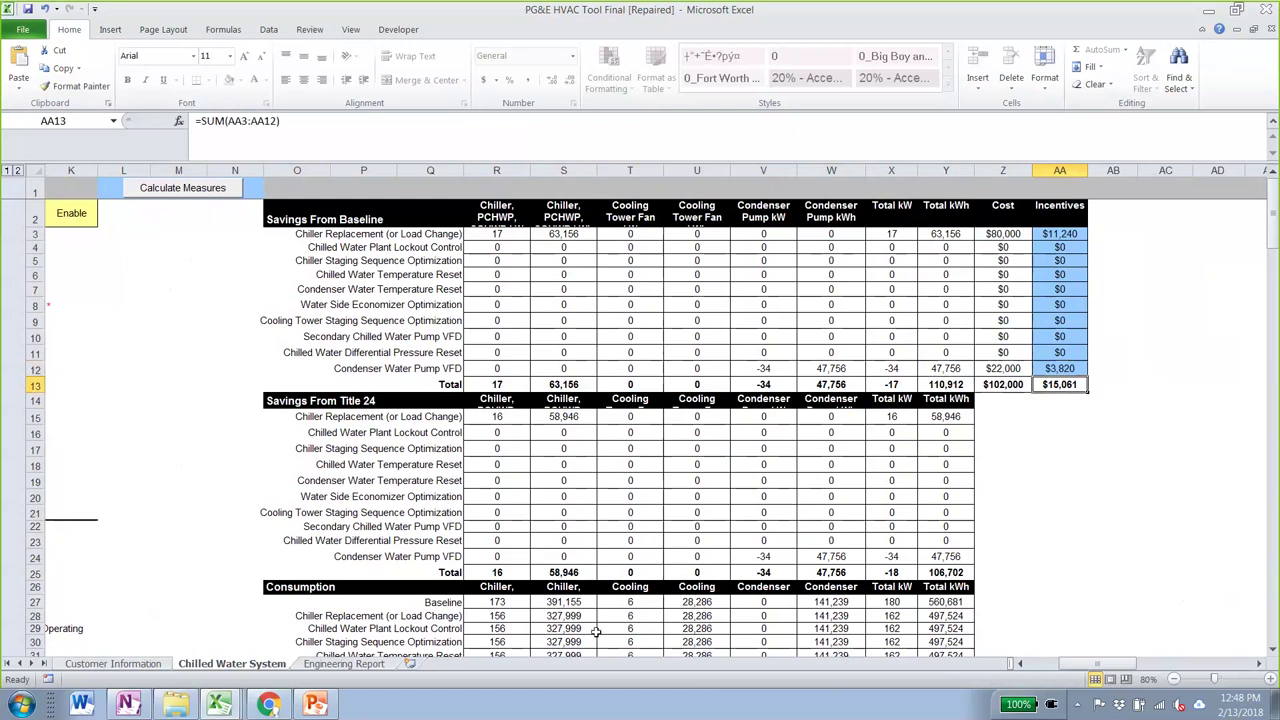
Generate the report on the Engineering Report sheet from the calculated chilled water measures
left_click_drag(1098, 665, 1040, 665)
left_click(344, 663)
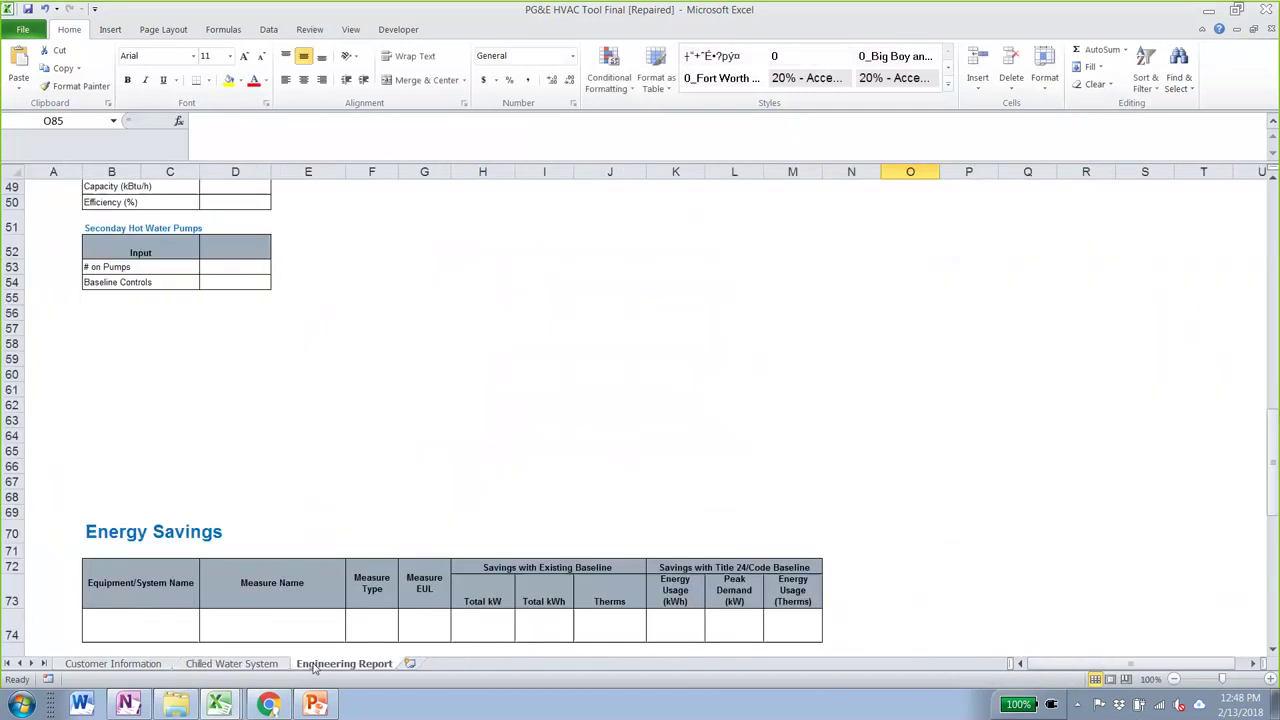
scroll(384, 515, "up", 14)
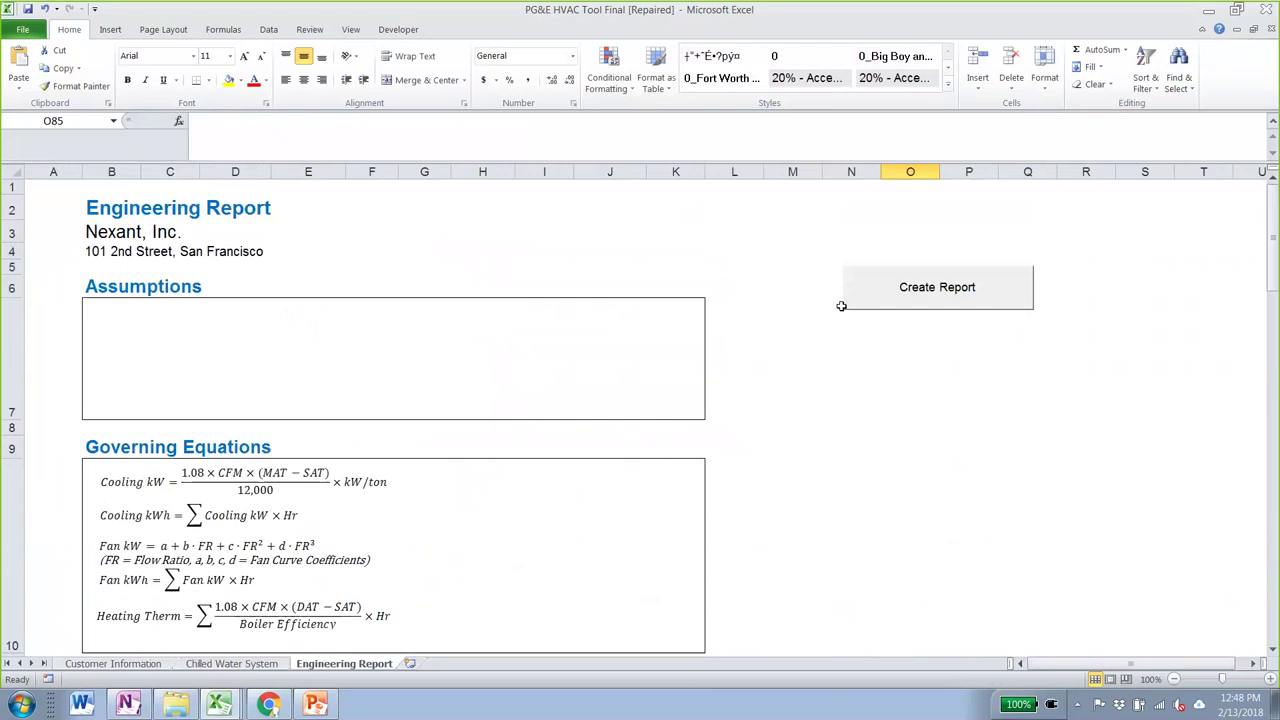
left_click(894, 297)
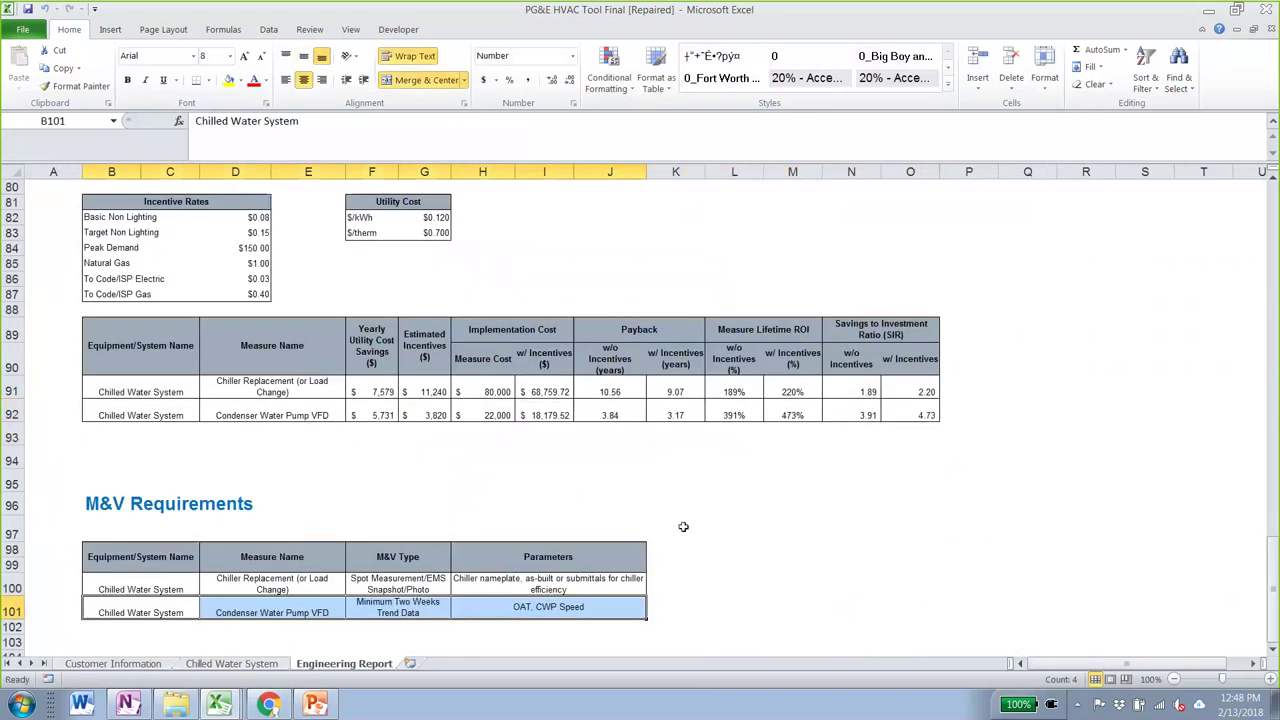
Review the generated report from its beginning, checking the Assumptions, Governing Equations and Project Notes sections
scroll(683, 526, "up", 6)
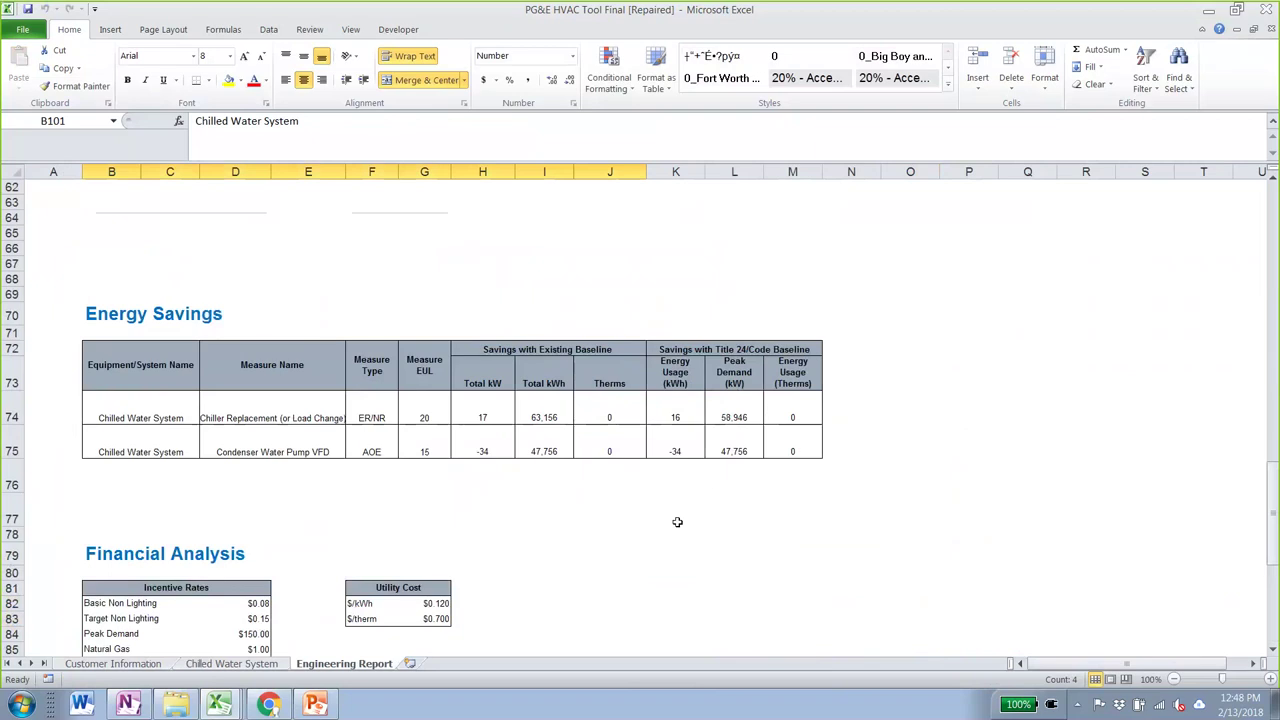
scroll(665, 500, "up", 7)
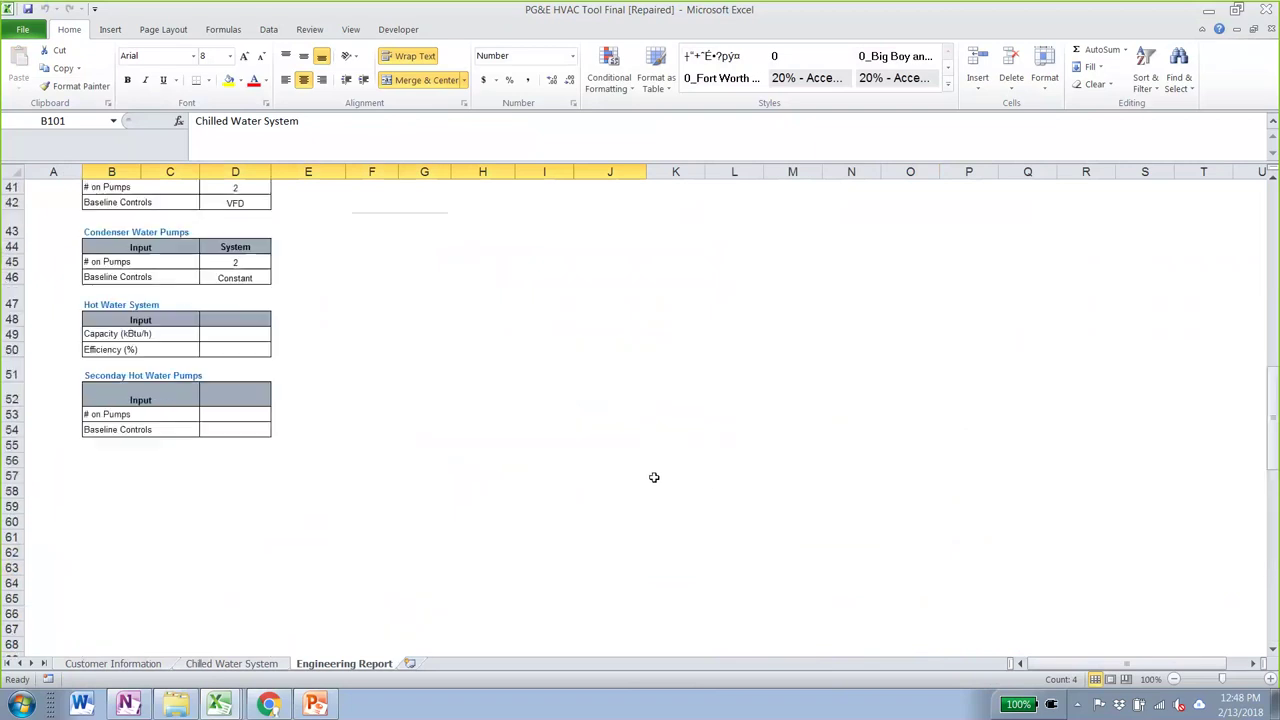
scroll(652, 477, "up", 10)
scroll(474, 418, "up", 4)
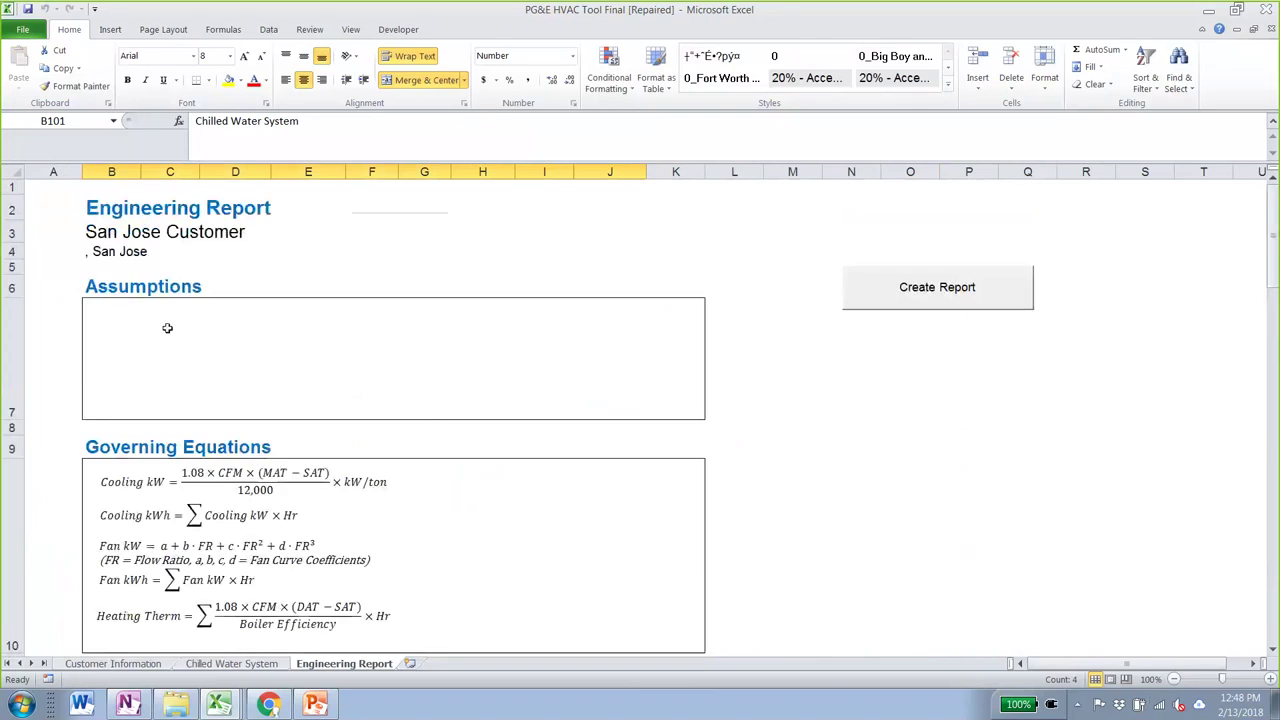
left_click(130, 310)
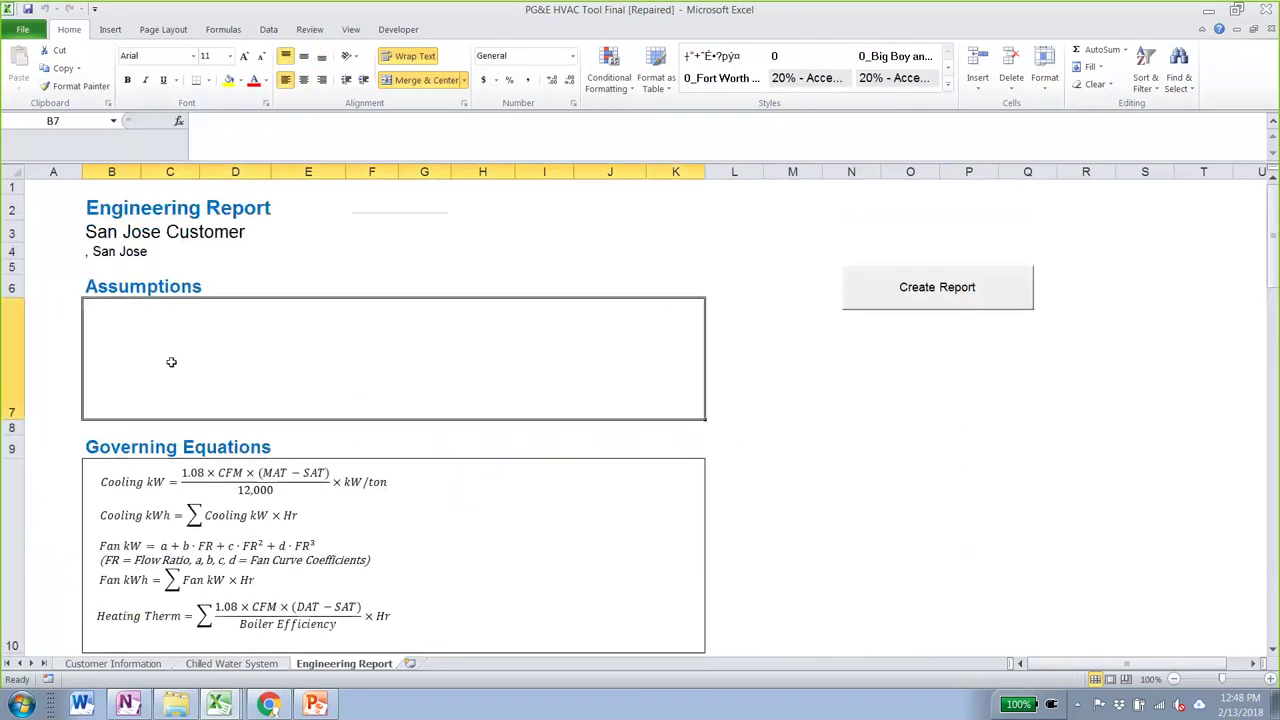
scroll(172, 351, "down", 3)
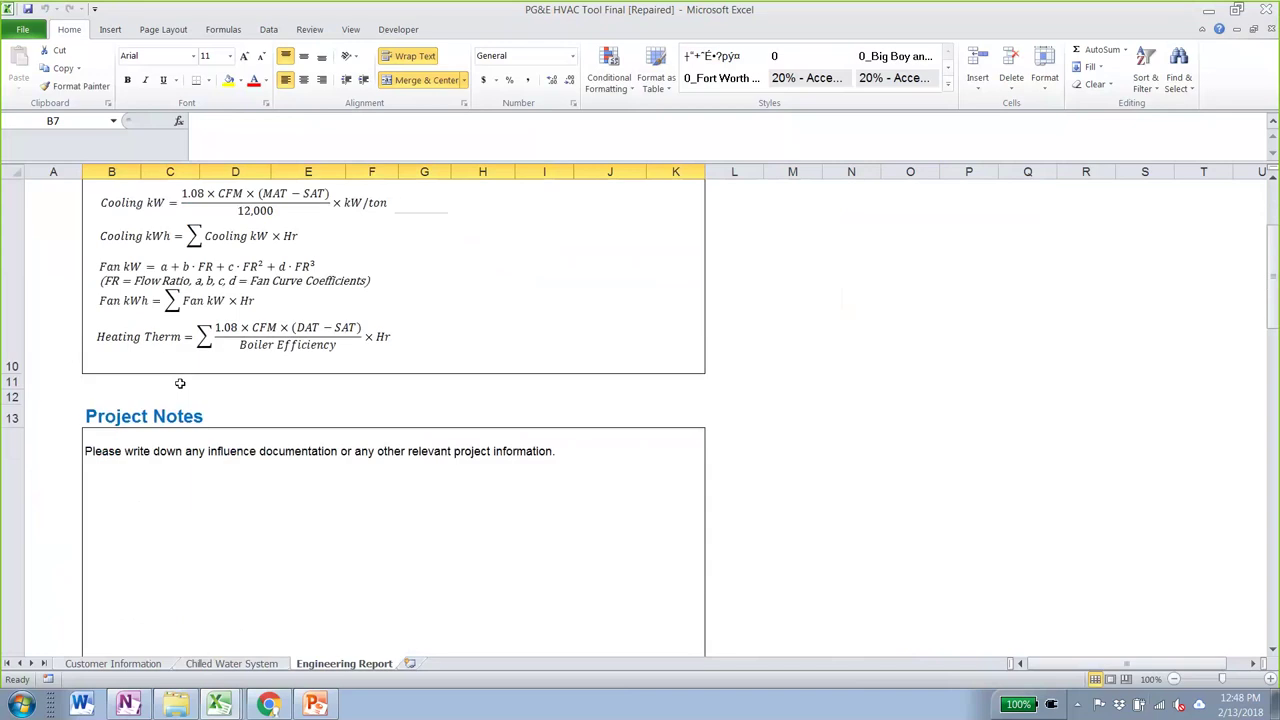
scroll(177, 380, "up", 3)
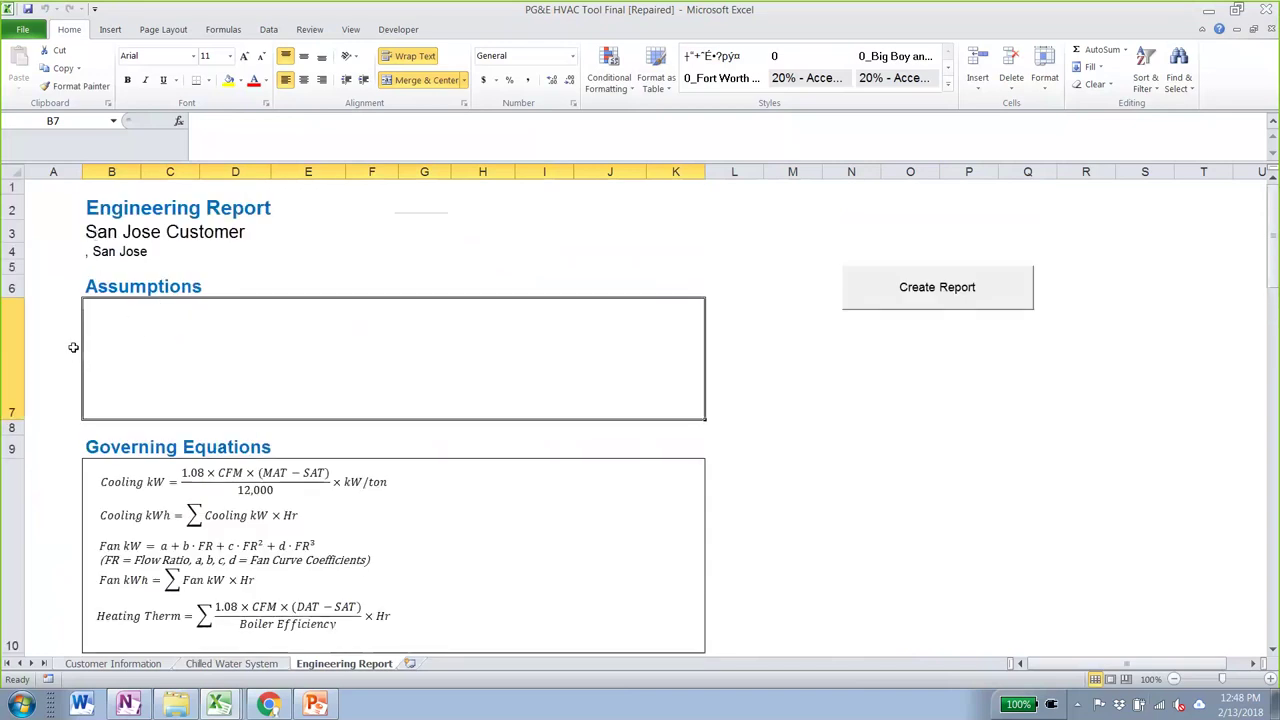
scroll(90, 370, "down", 4)
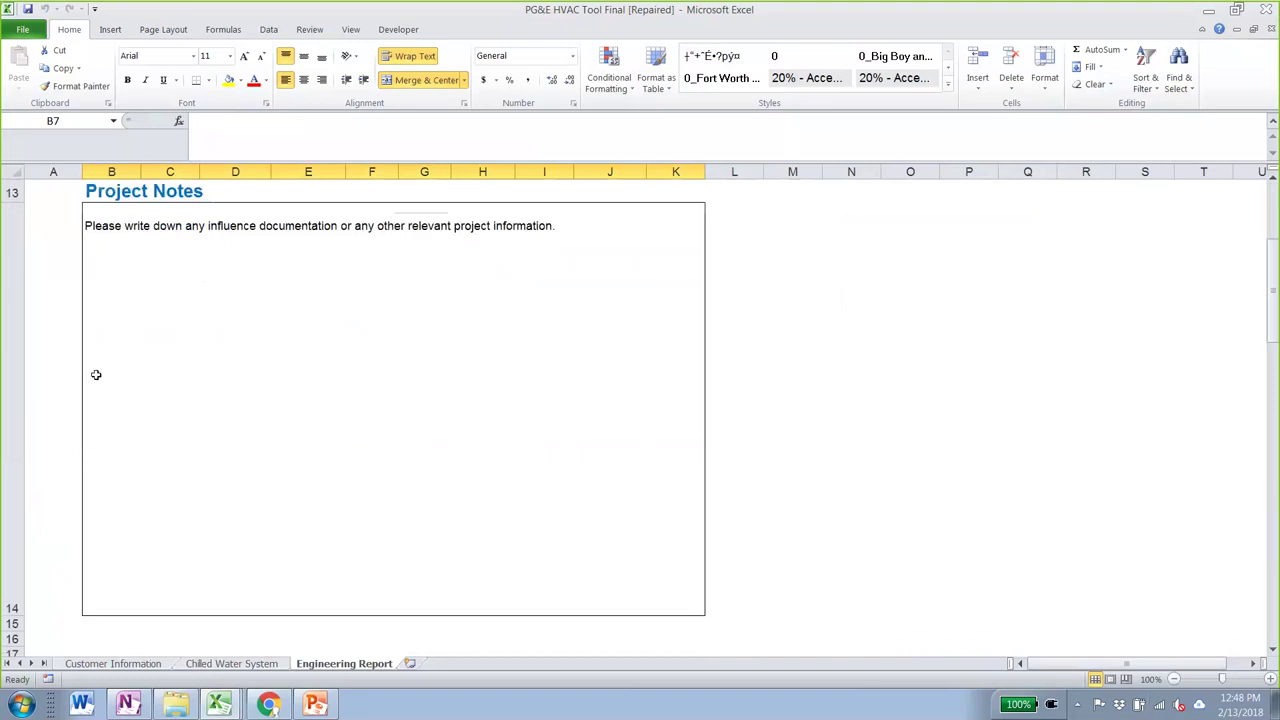
left_click(198, 306)
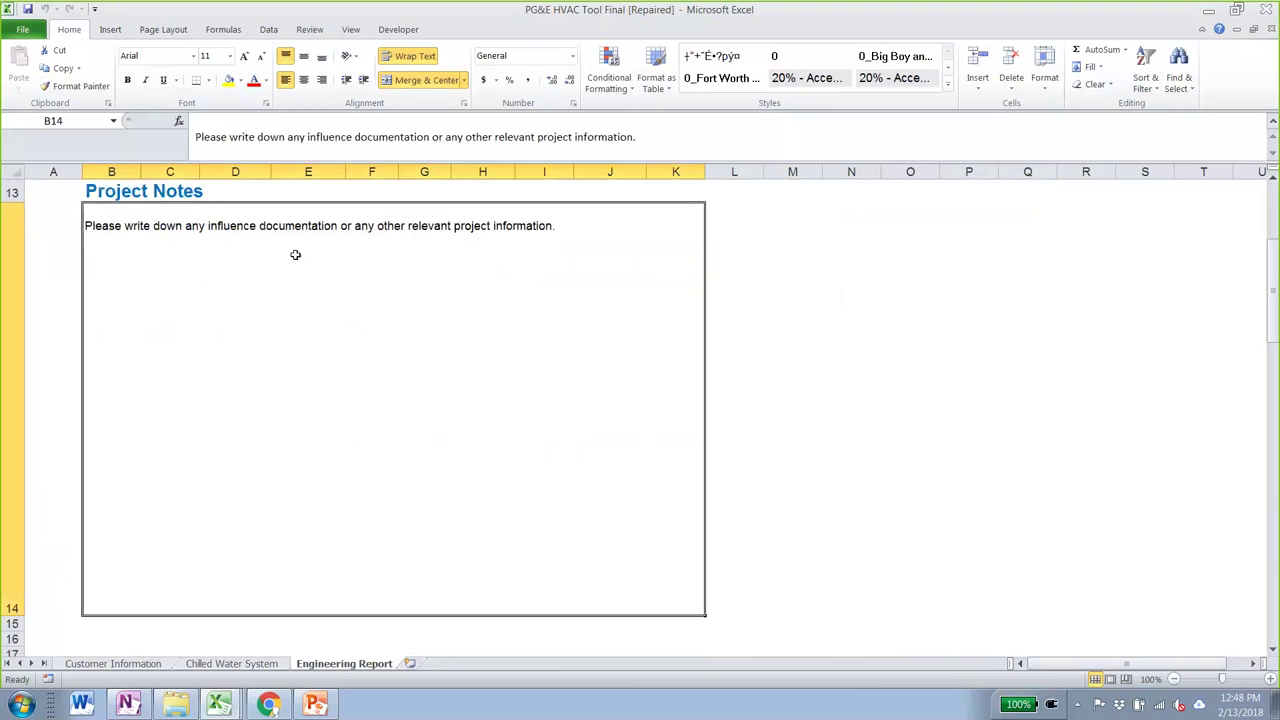
Examine the Summary of Systems section, including the Chilled Water System, Cooling Tower System and pump tables
scroll(283, 446, "down", 3)
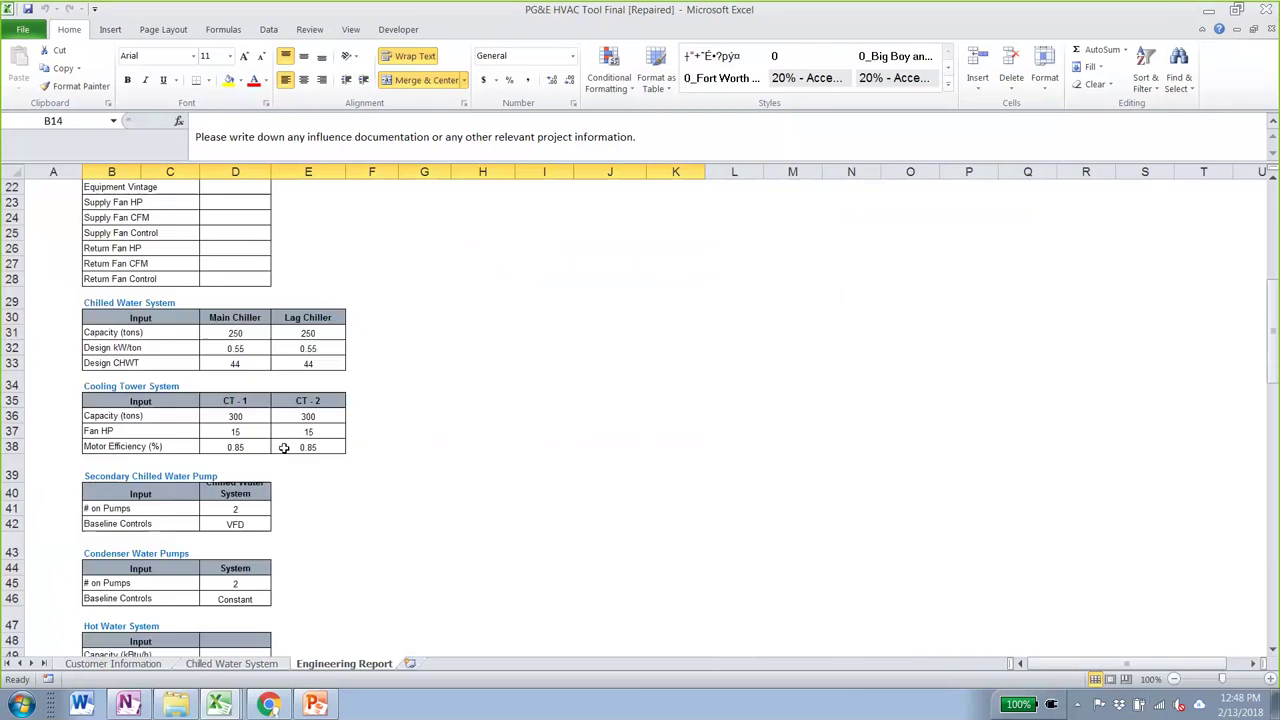
scroll(284, 449, "up", 1)
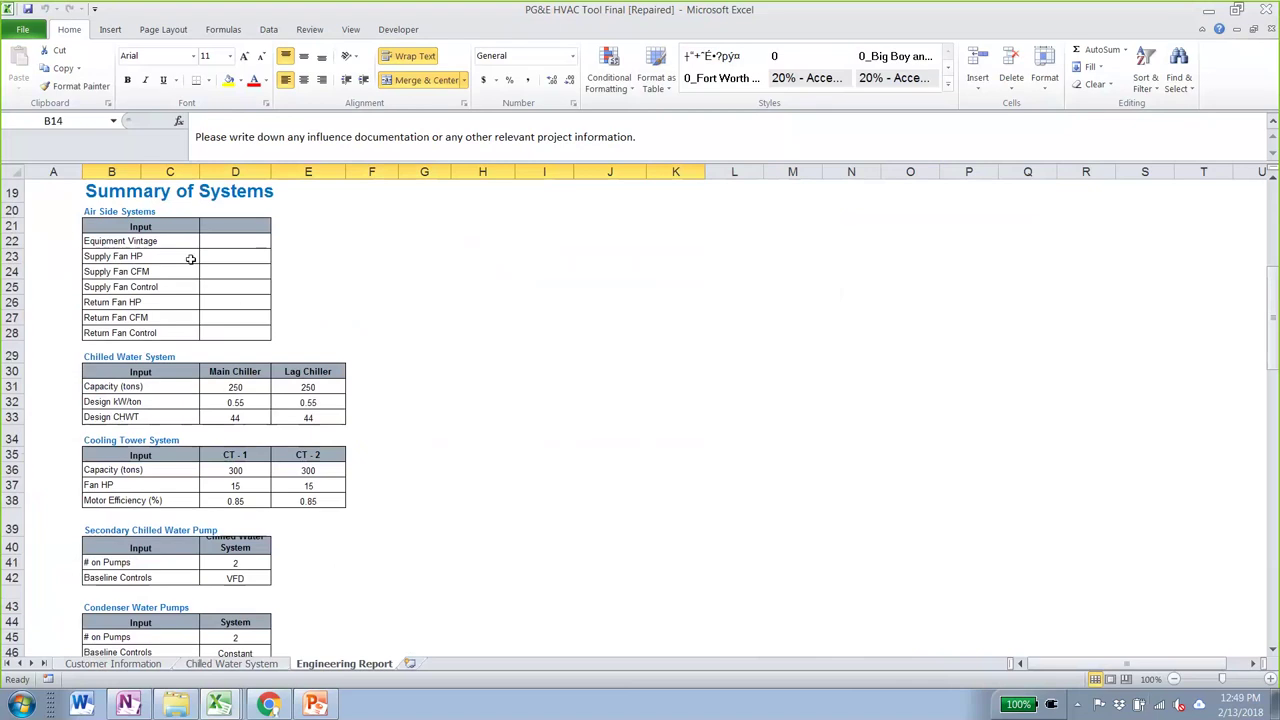
left_click(119, 191)
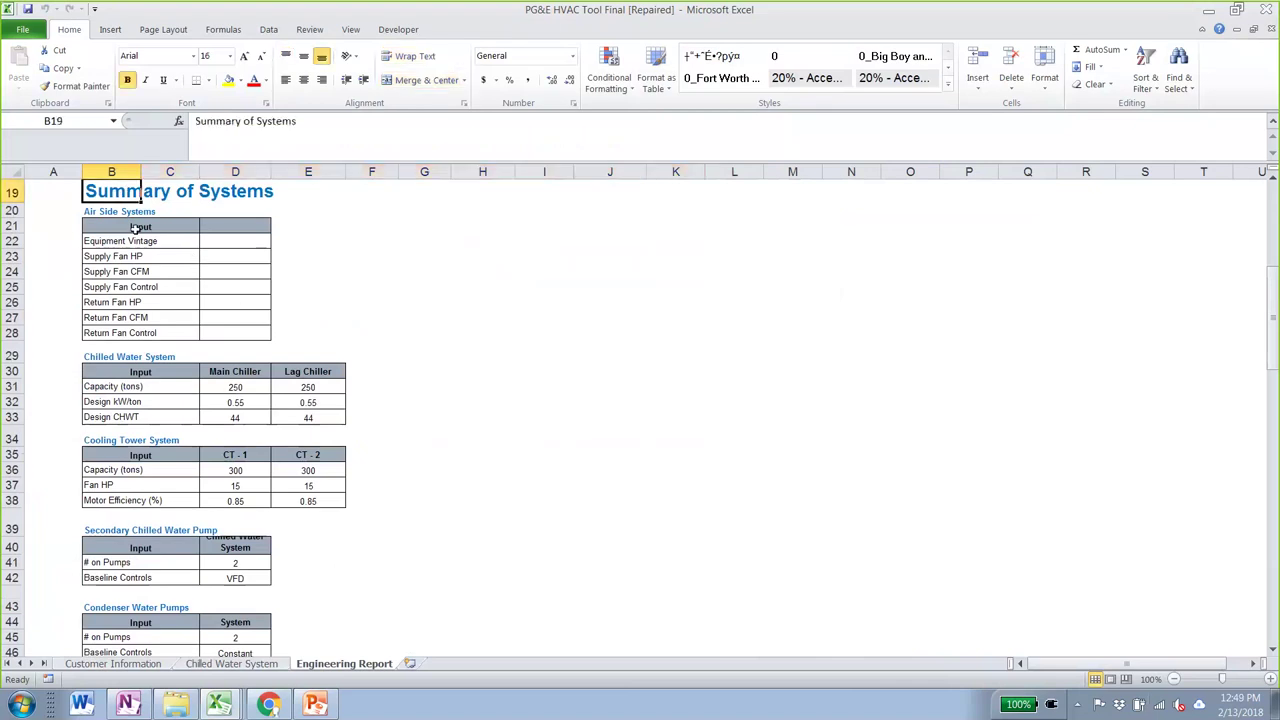
left_click(113, 373)
left_click_drag(116, 377, 340, 416)
left_click_drag(148, 452, 306, 486)
scroll(298, 495, "down", 1)
scroll(298, 495, "down", 4)
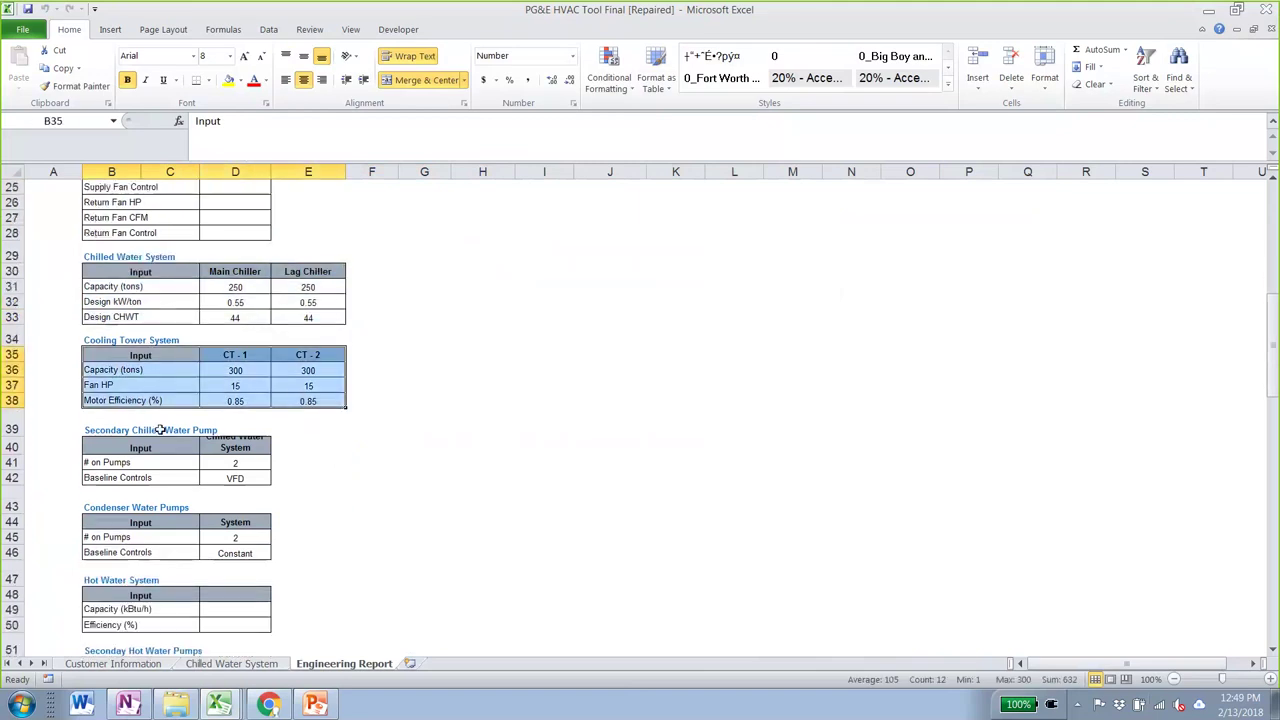
Review the Energy Savings table and the Financial Analysis costs, payback, lifetime ROI and Savings to Investment Ratio for both measures
scroll(151, 434, "down", 7)
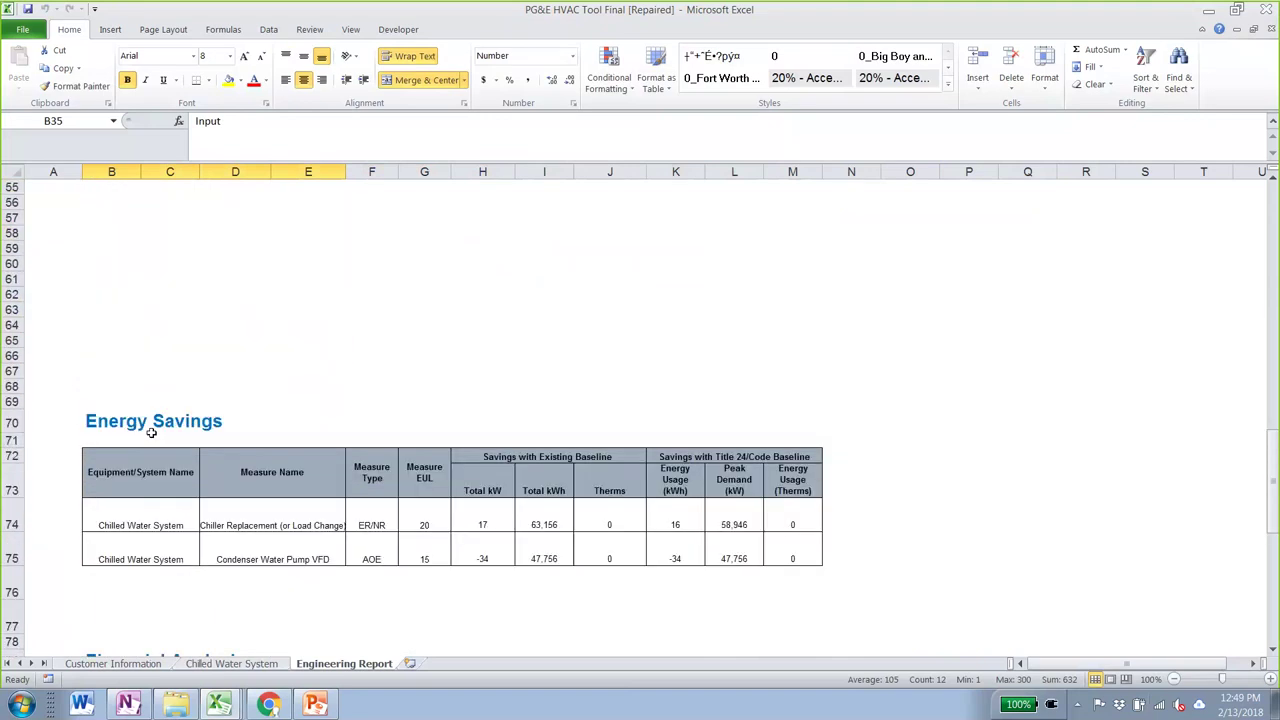
left_click_drag(149, 452, 667, 553)
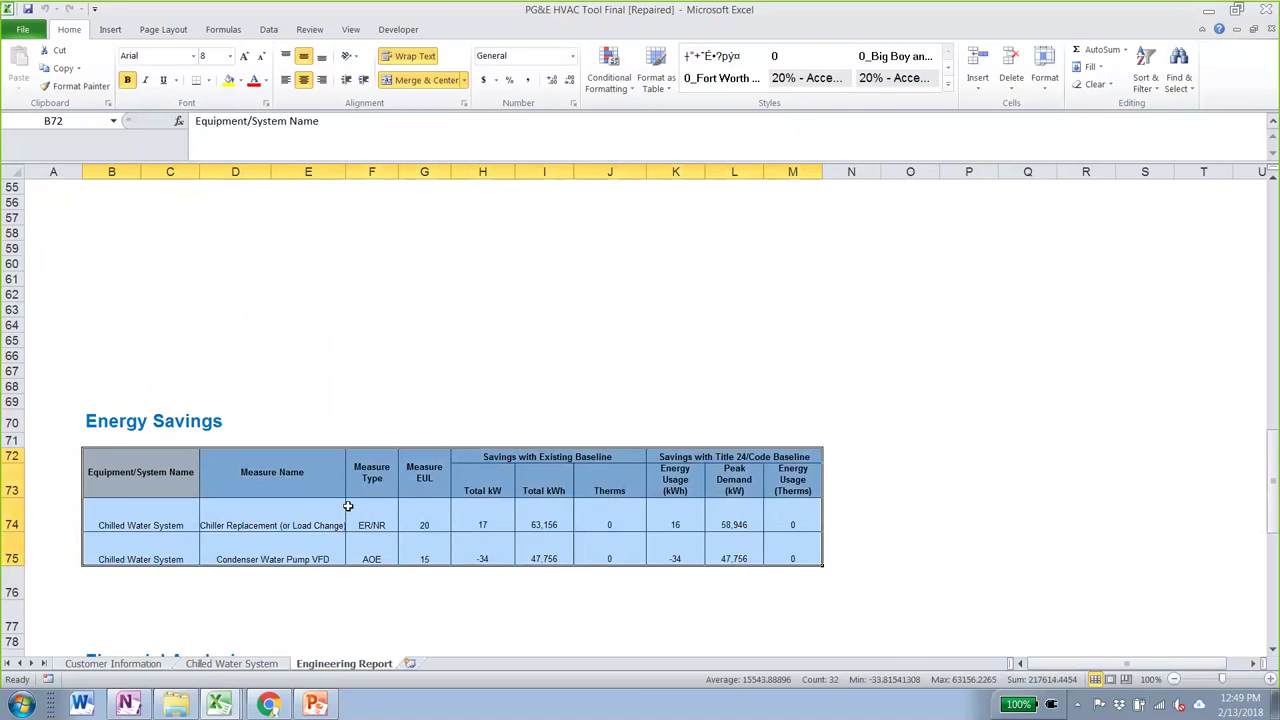
left_click(270, 515)
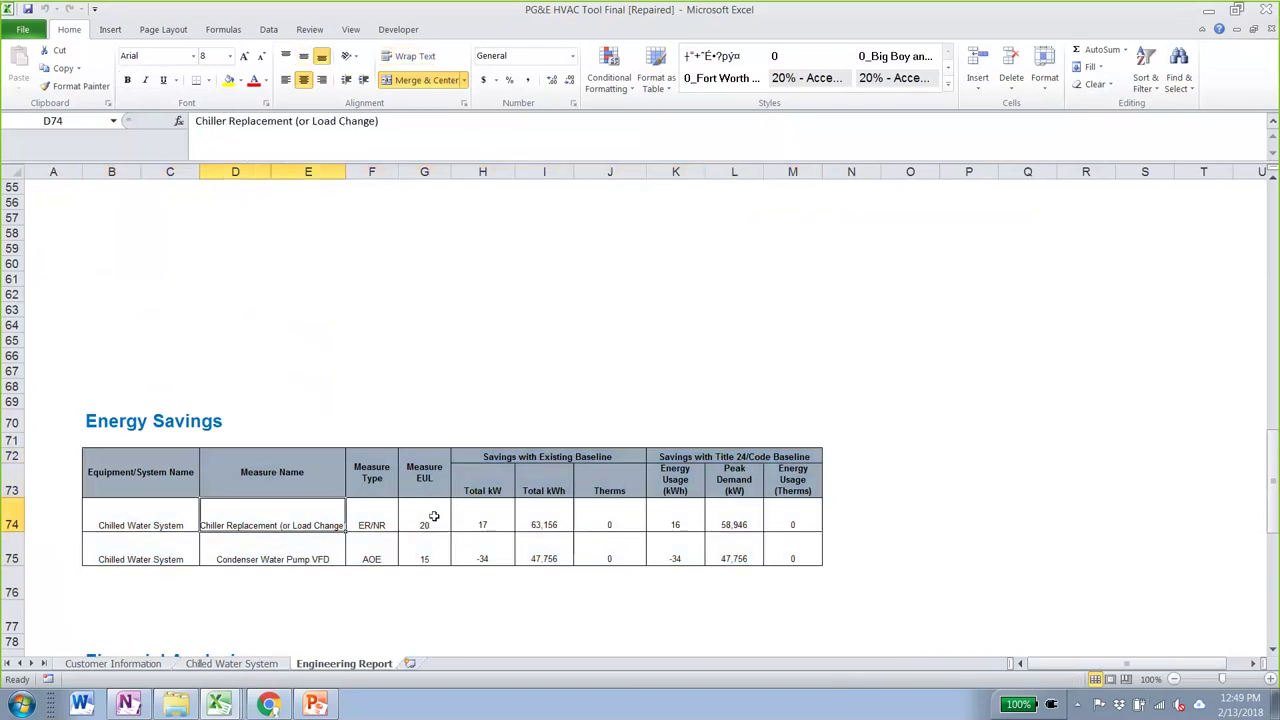
scroll(550, 541, "down", 2)
scroll(550, 541, "down", 4)
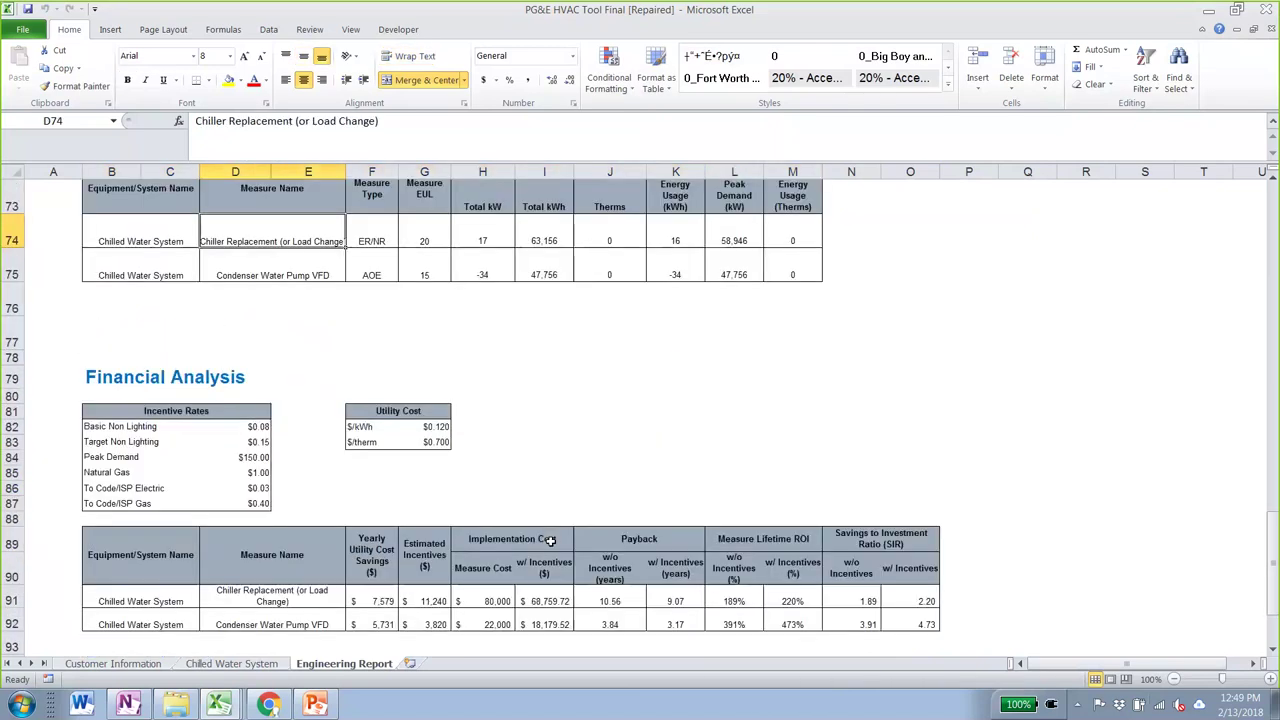
scroll(550, 541, "down", 1)
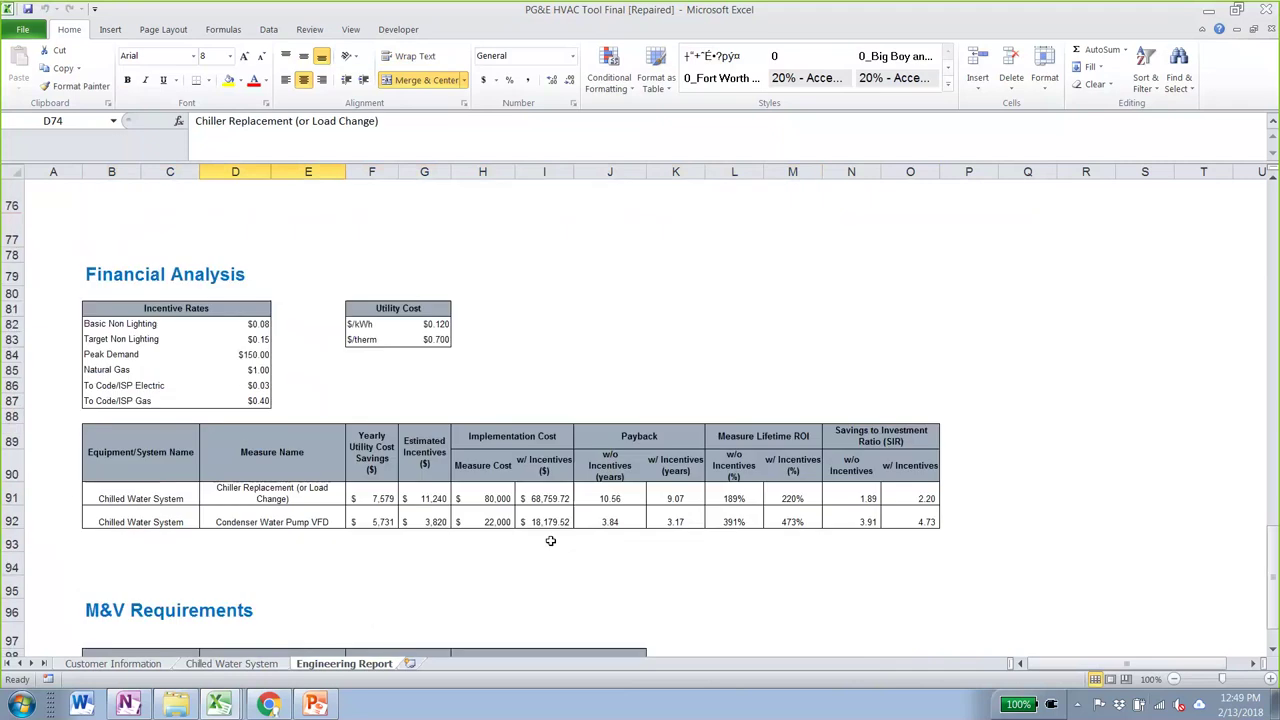
left_click(845, 438)
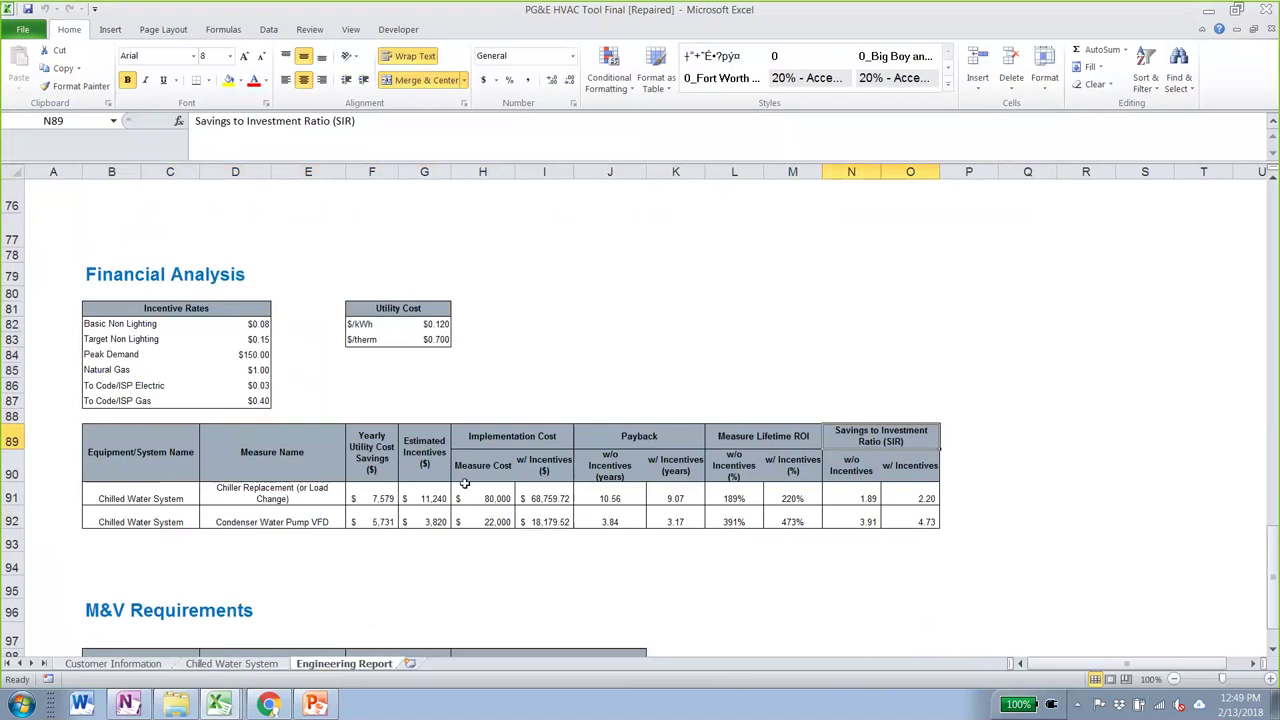
Check the M&V Requirements table for both measures and return to the Energy Savings section
scroll(464, 484, "down", 2)
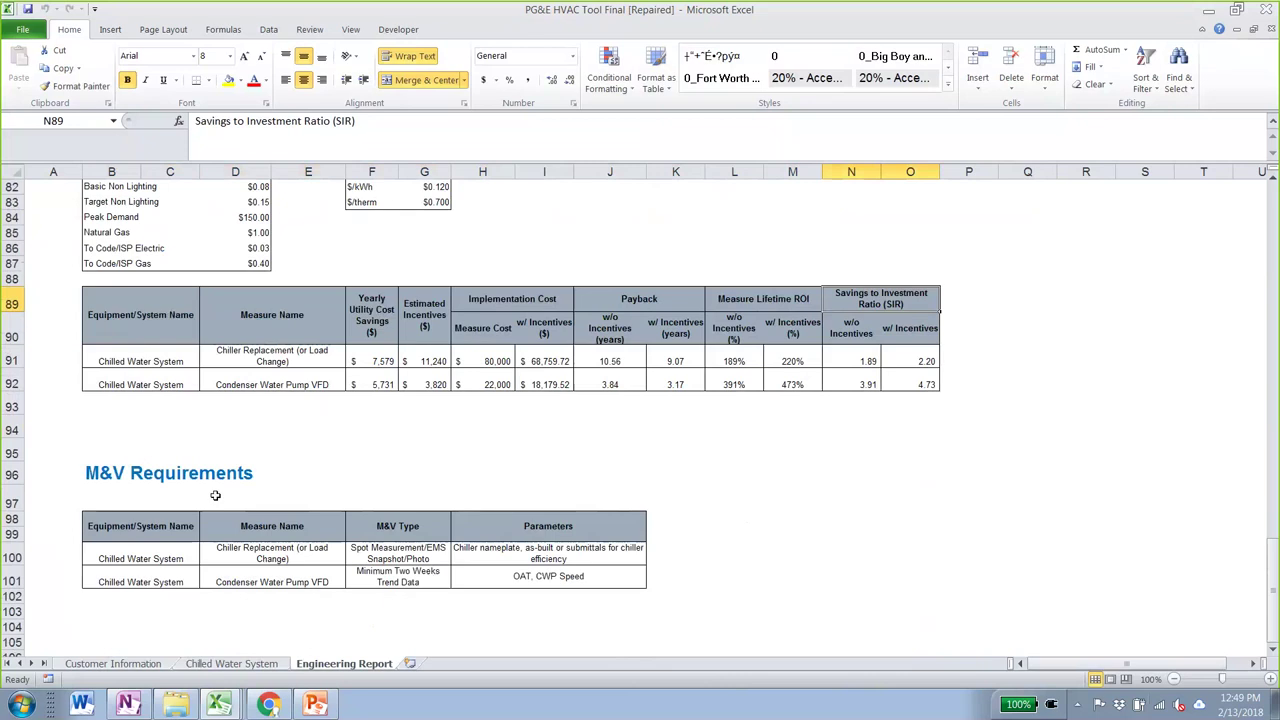
left_click(94, 468)
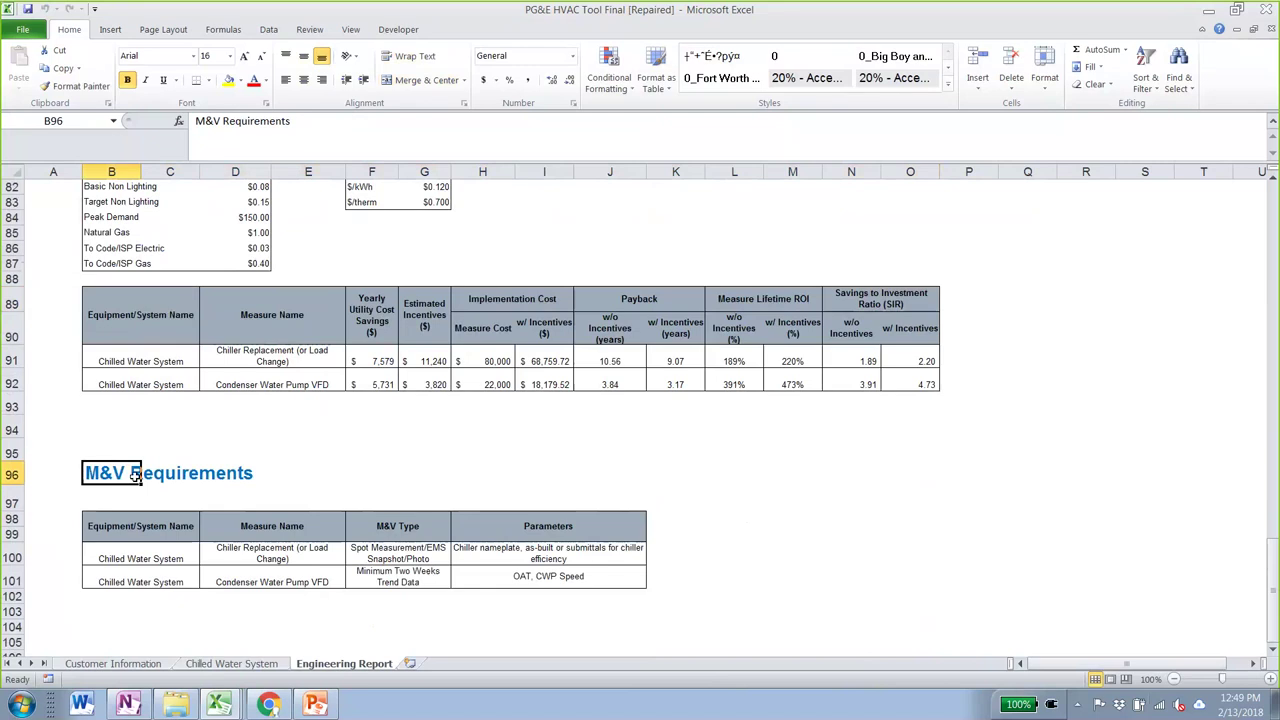
scroll(134, 476, "up", 1)
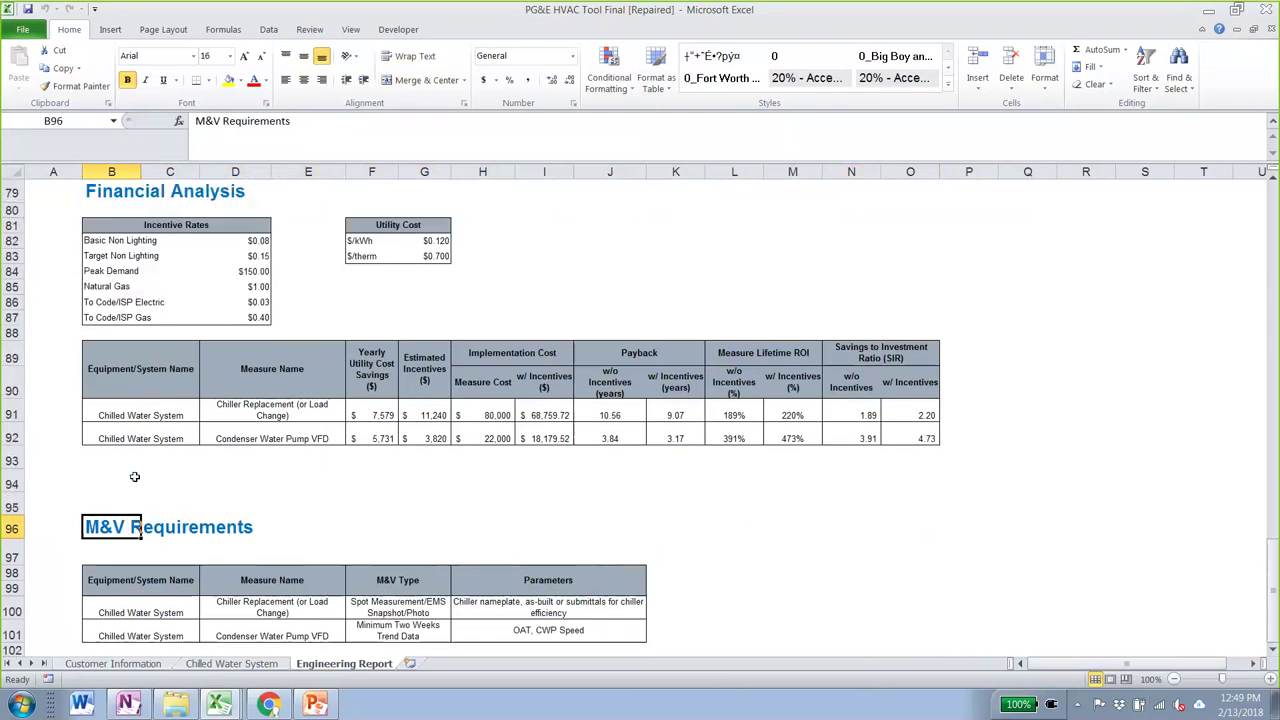
scroll(134, 476, "up", 8)
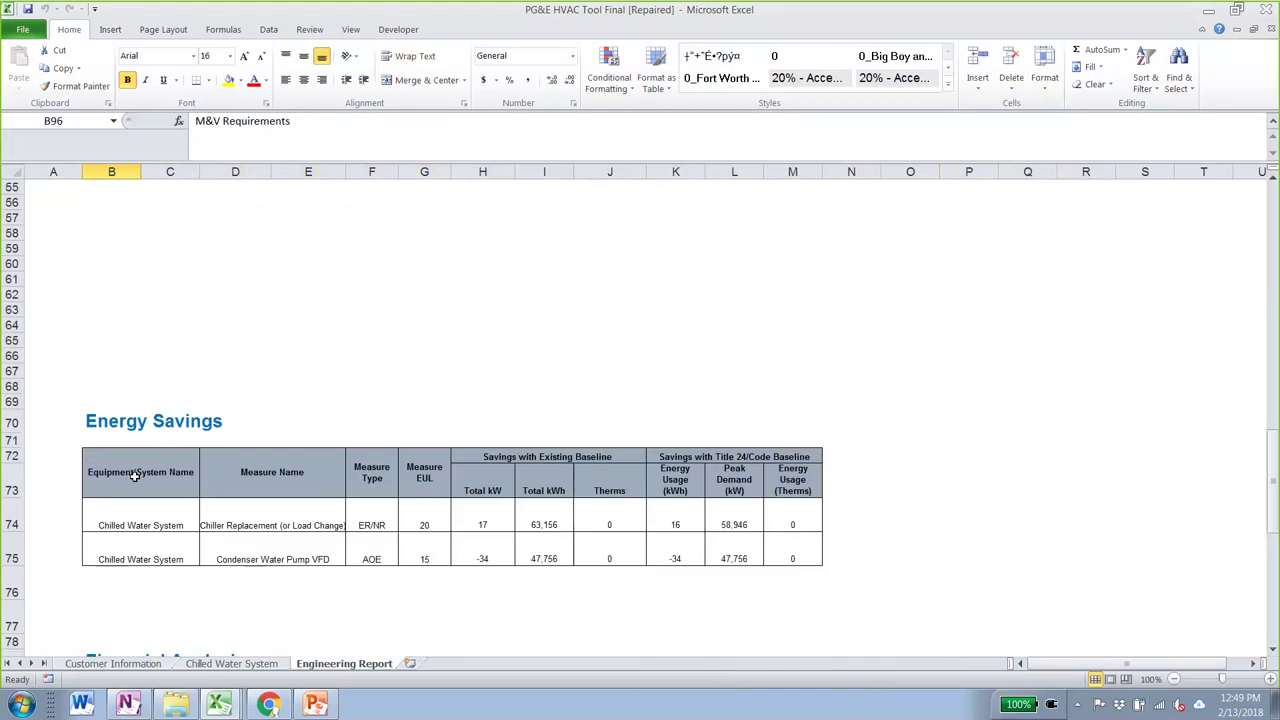
left_click(308, 401)
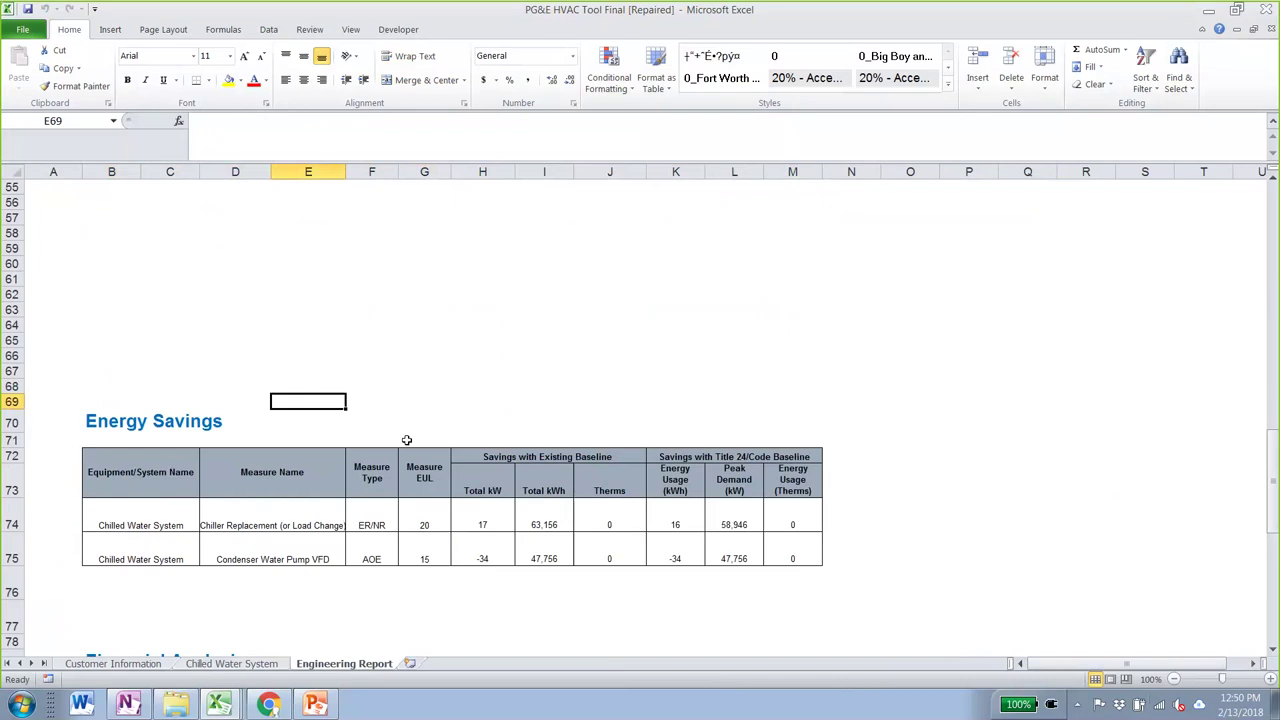